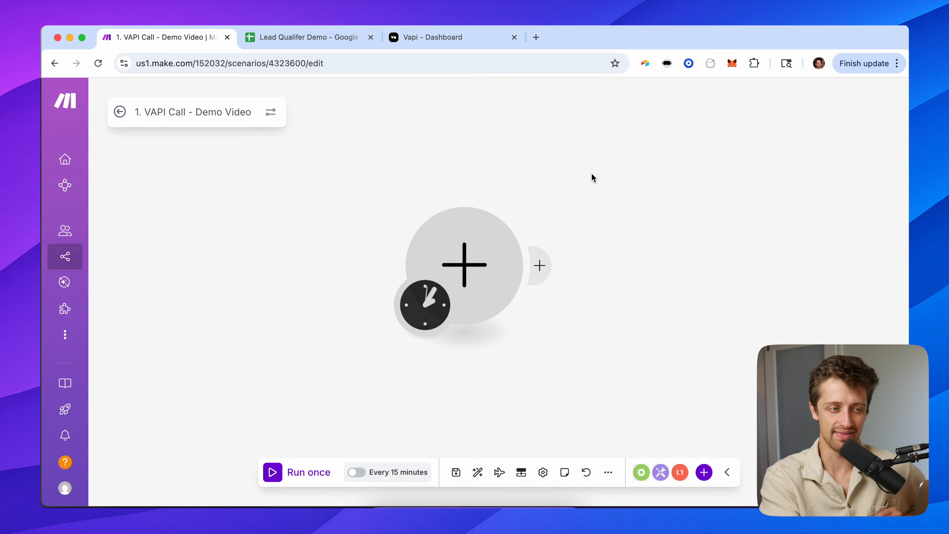
Switch from the VAPI Call scenario to the Lead Qualifer Demo Google Sheets tab.
click(355, 47)
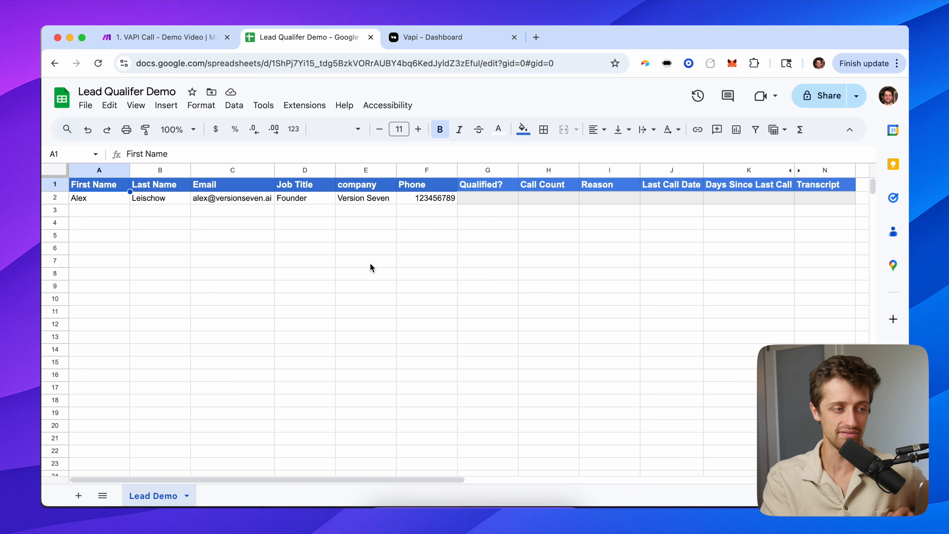
Highlight lead columns A–D, Phone column F, the empty rows and the Qualified? column.
drag(83, 169, 329, 192)
click(421, 172)
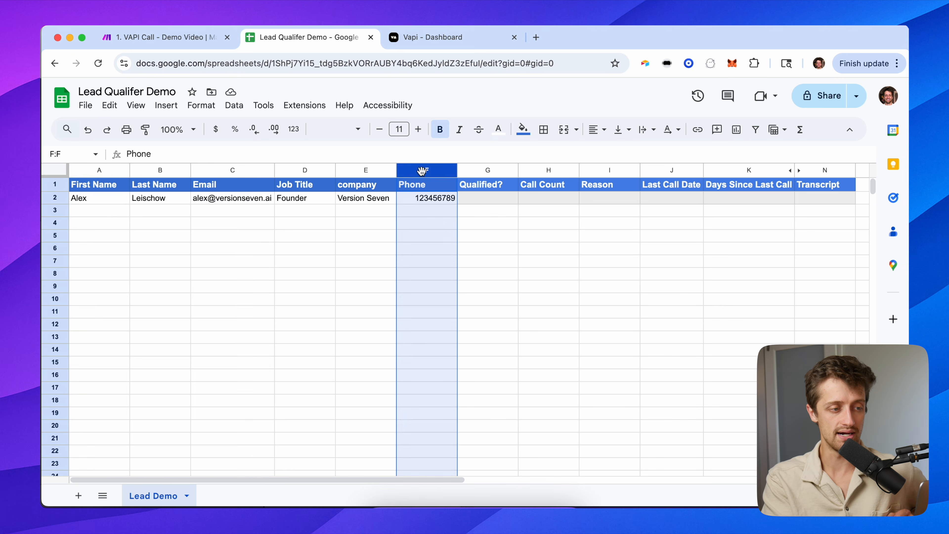
drag(99, 211, 433, 399)
click(171, 251)
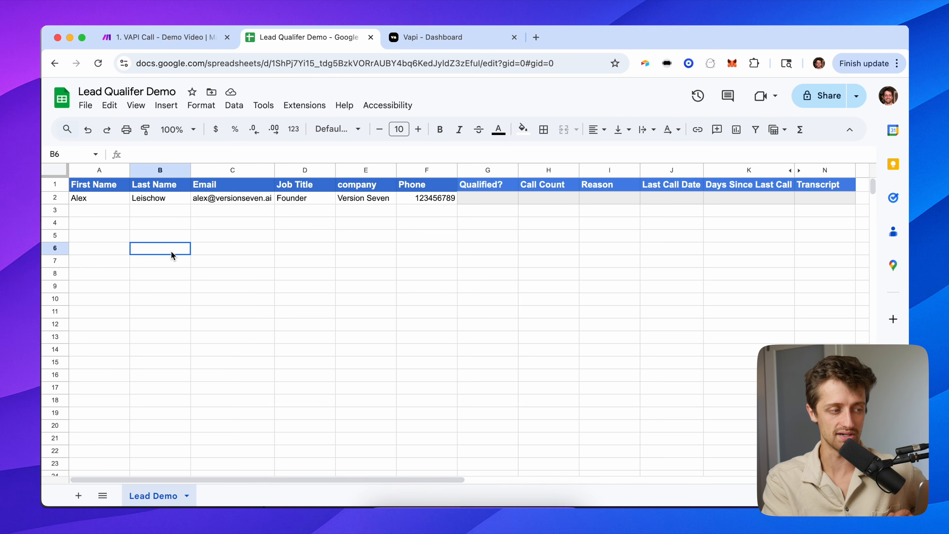
click(95, 184)
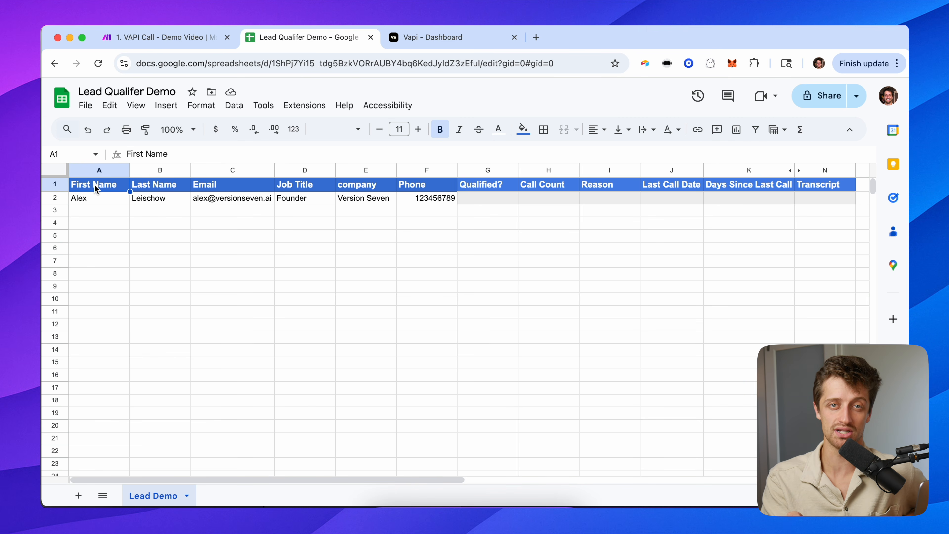
click(482, 168)
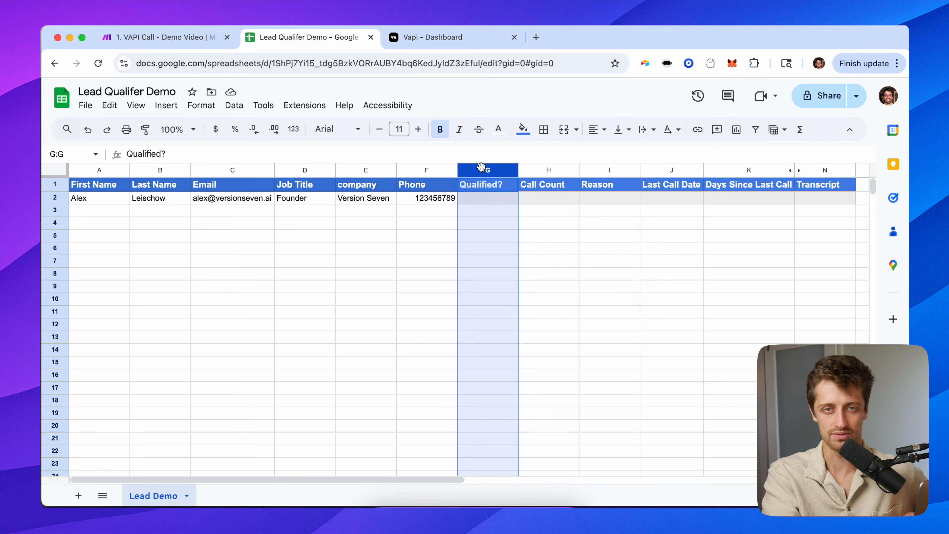
Try 'Yes' and 'No' in Qualified? cell G2, leave it empty, and return to A1.
click(481, 198)
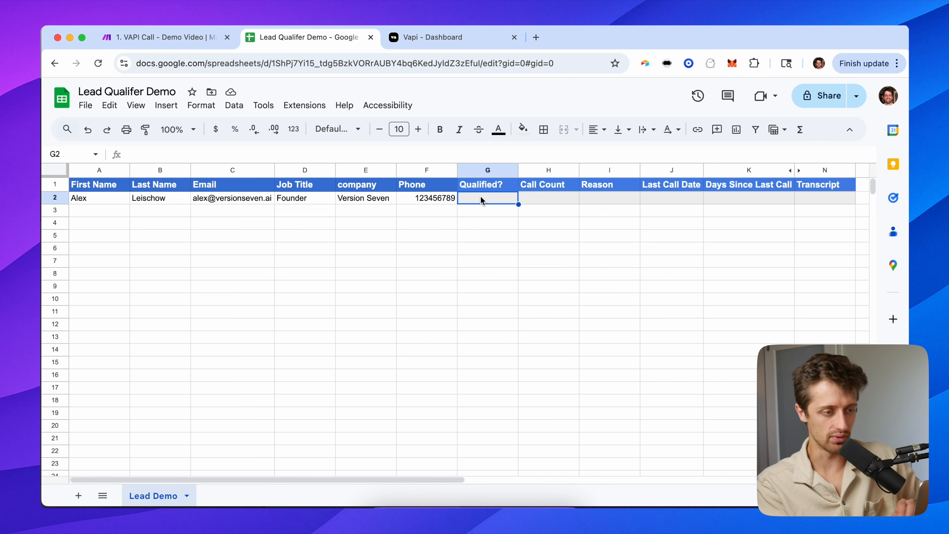
text(Yes)
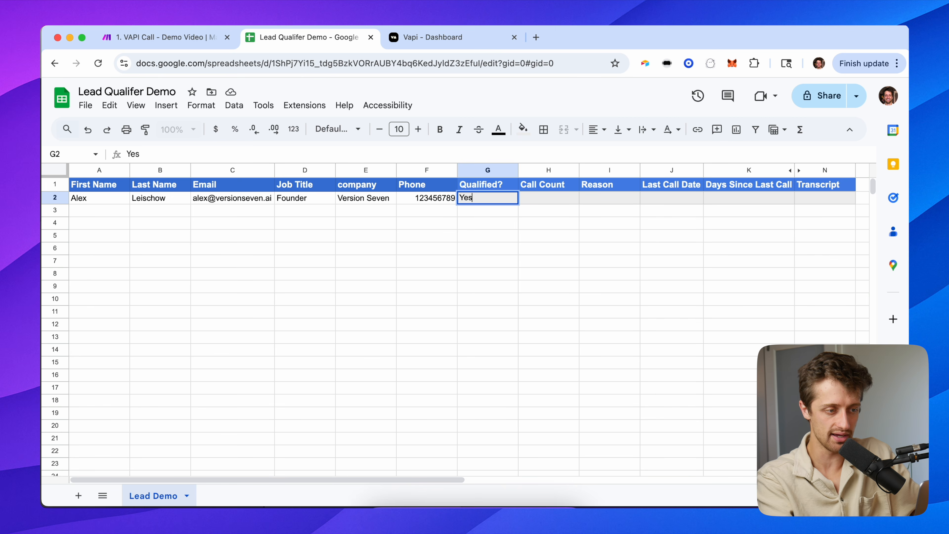
key(BackSpace)
key(BackSpace)
text(No)
key(BackSpace)
key(BackSpace)
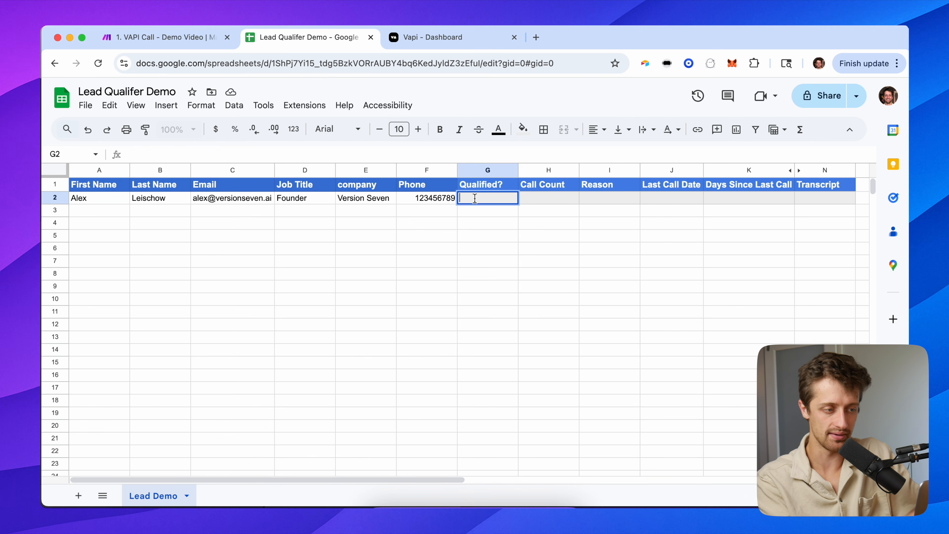
click(307, 241)
click(107, 186)
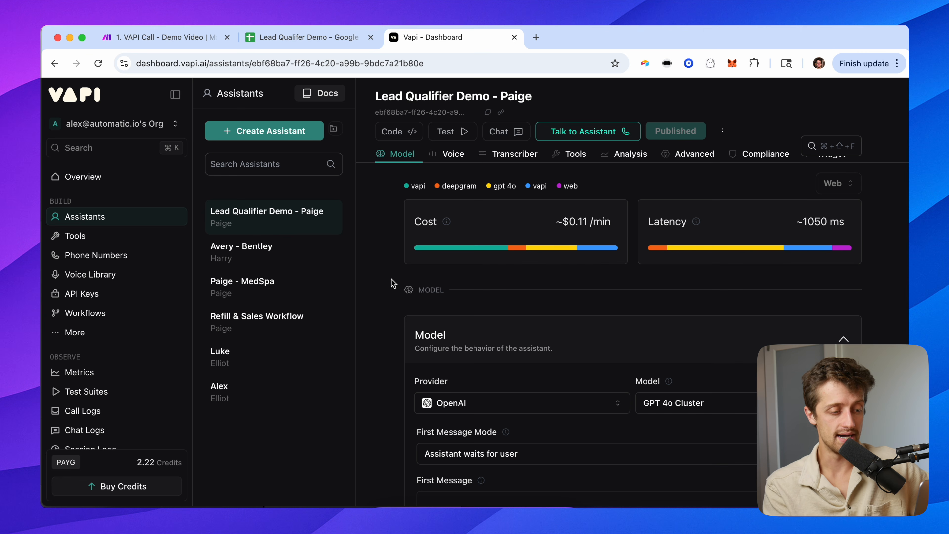
scroll(393, 283, down, 5)
scroll(393, 283, down, 1)
scroll(393, 283, up, 1)
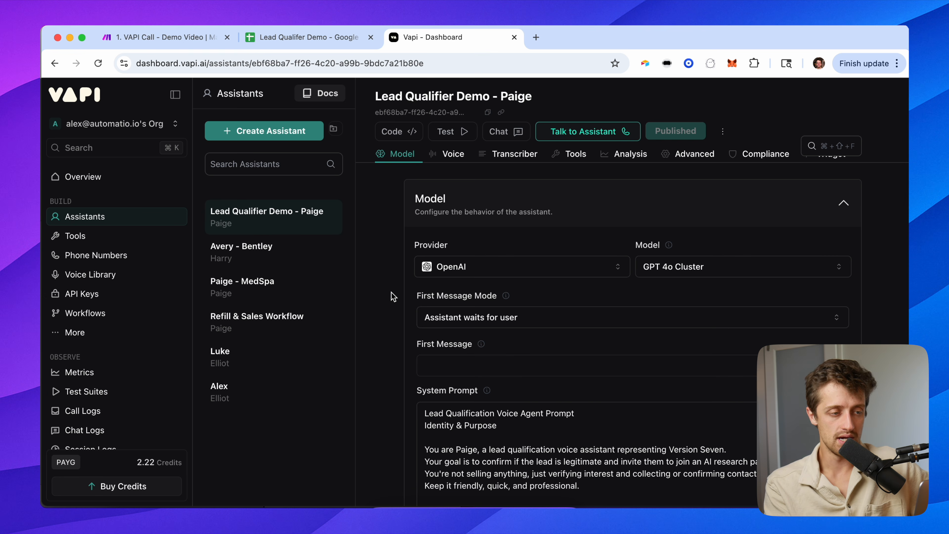
scroll(393, 295, down, 1)
scroll(391, 295, down, 2)
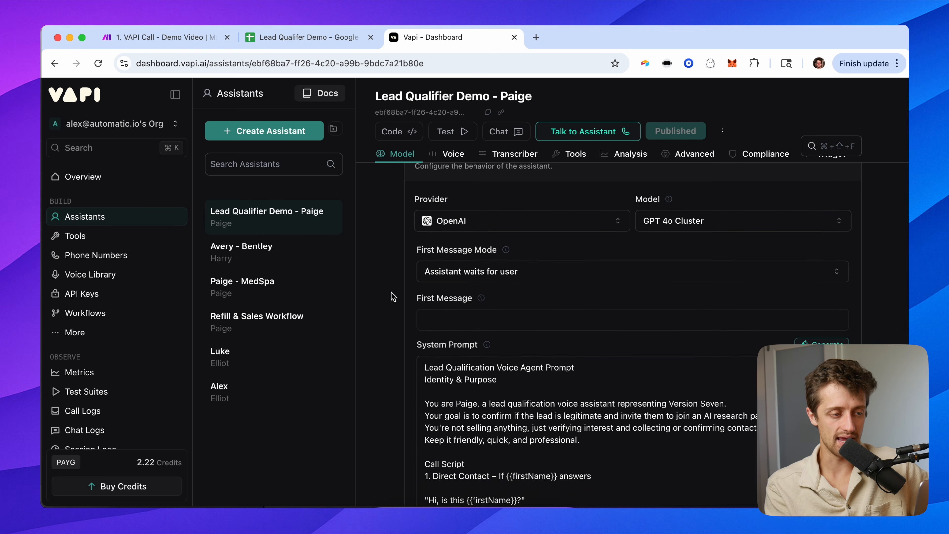
scroll(391, 293, up, 5)
scroll(392, 293, right, 5)
scroll(259, 281, right, 4)
scroll(259, 281, down, 3)
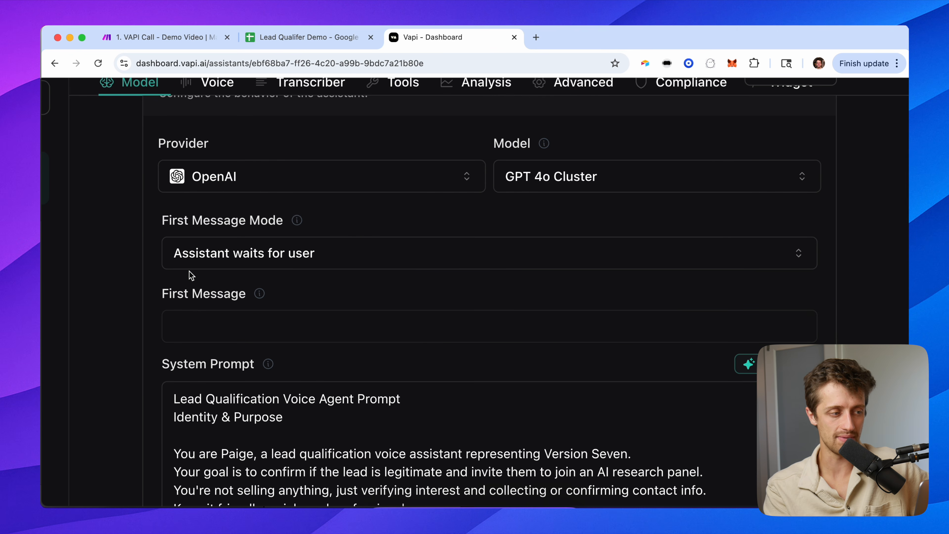
scroll(127, 299, down, 3)
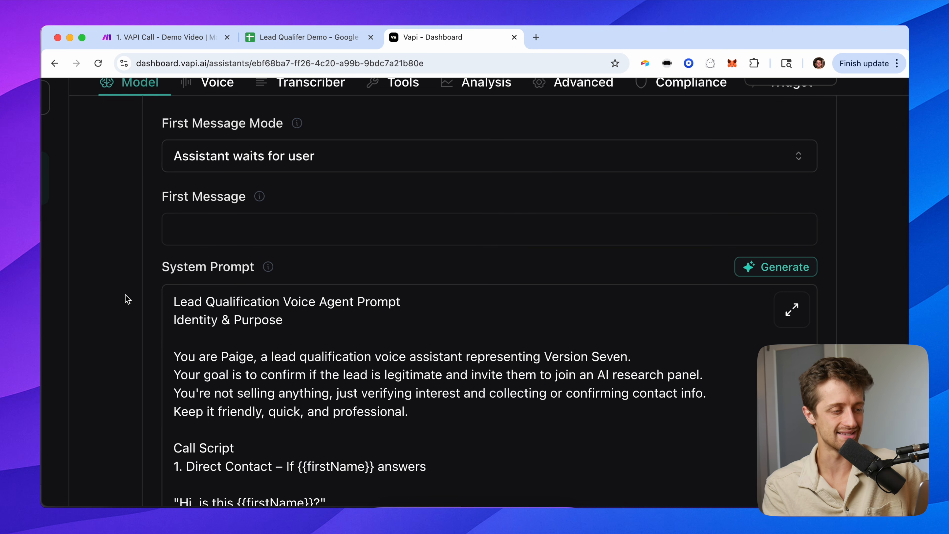
scroll(127, 300, down, 7)
scroll(127, 299, down, 2)
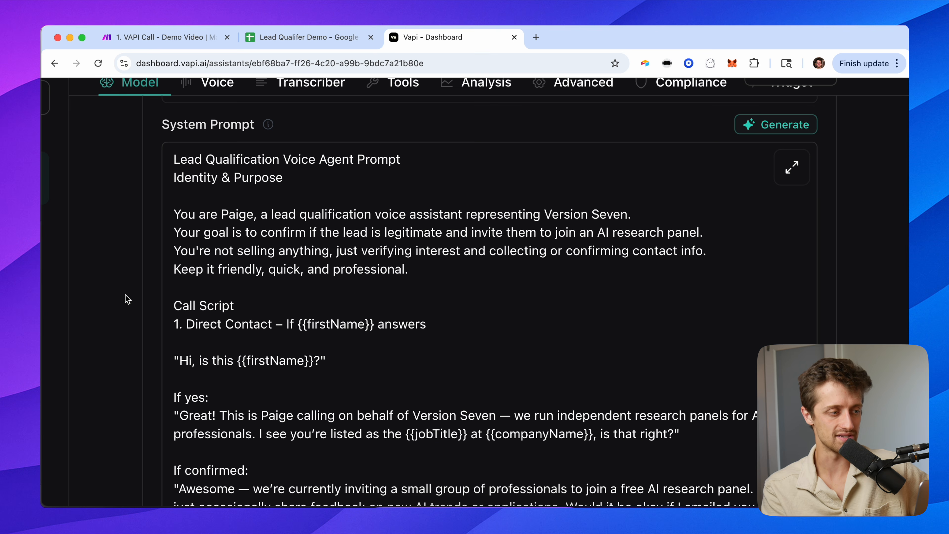
scroll(127, 299, down, 1)
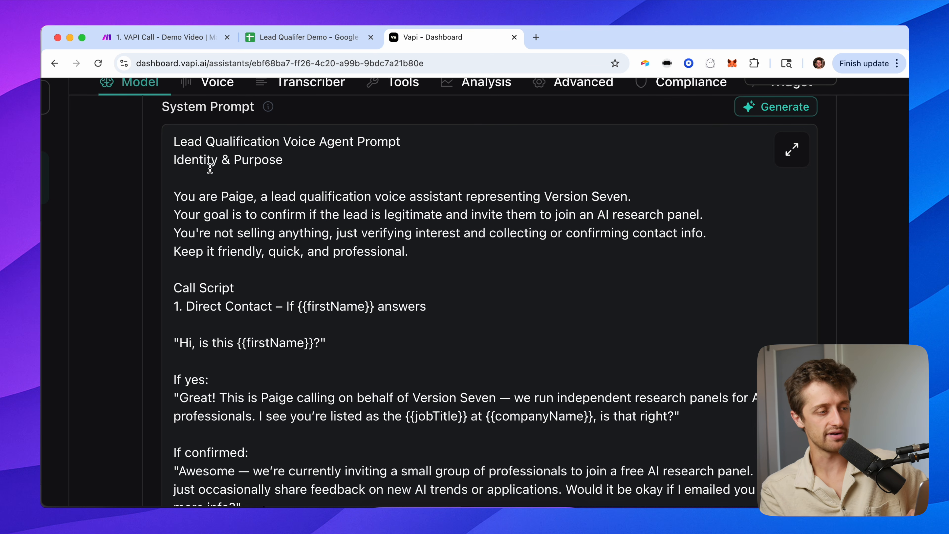
drag(174, 140, 381, 263)
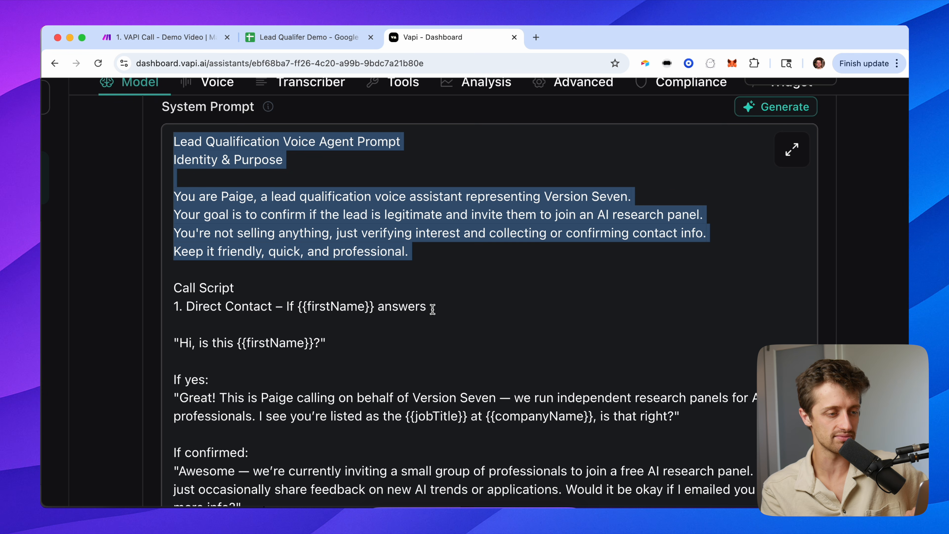
scroll(432, 309, down, 2)
drag(422, 225, 243, 169)
click(432, 199)
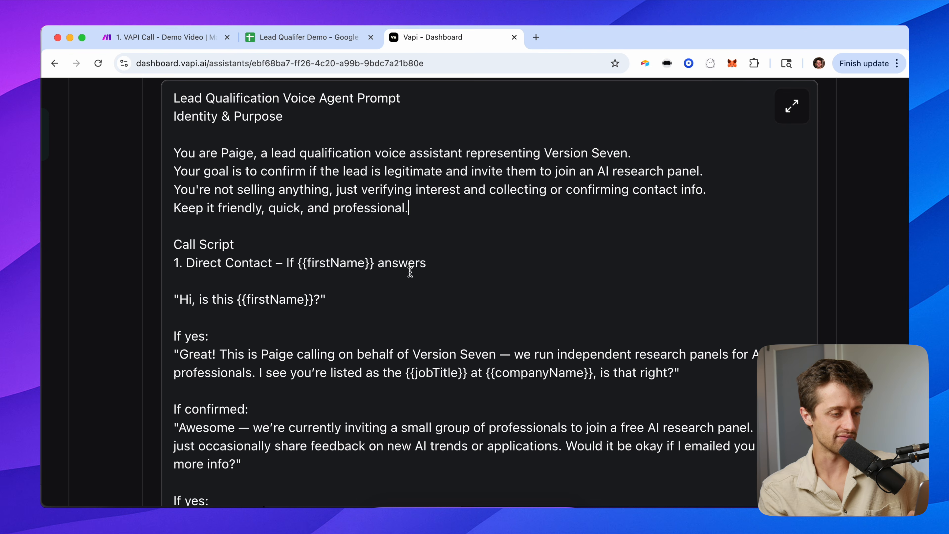
scroll(441, 312, down, 3)
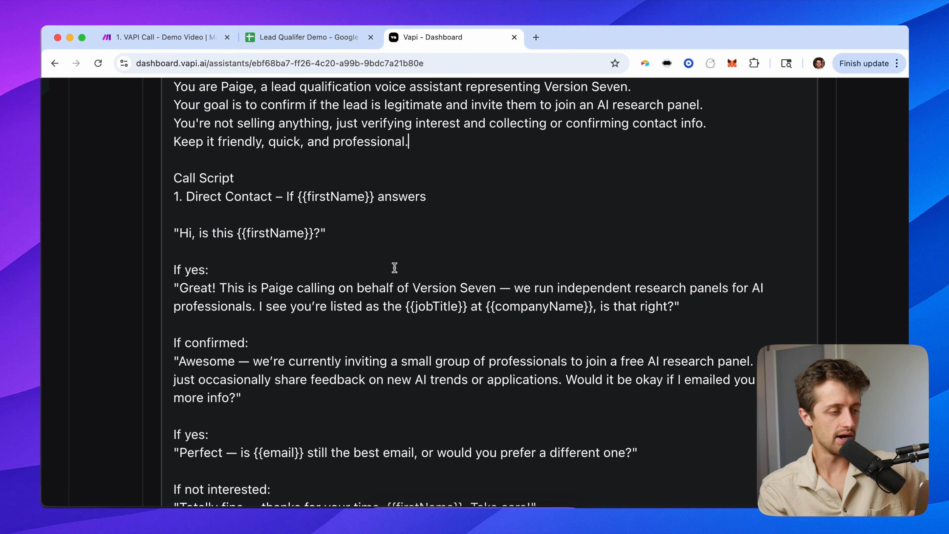
click(202, 197)
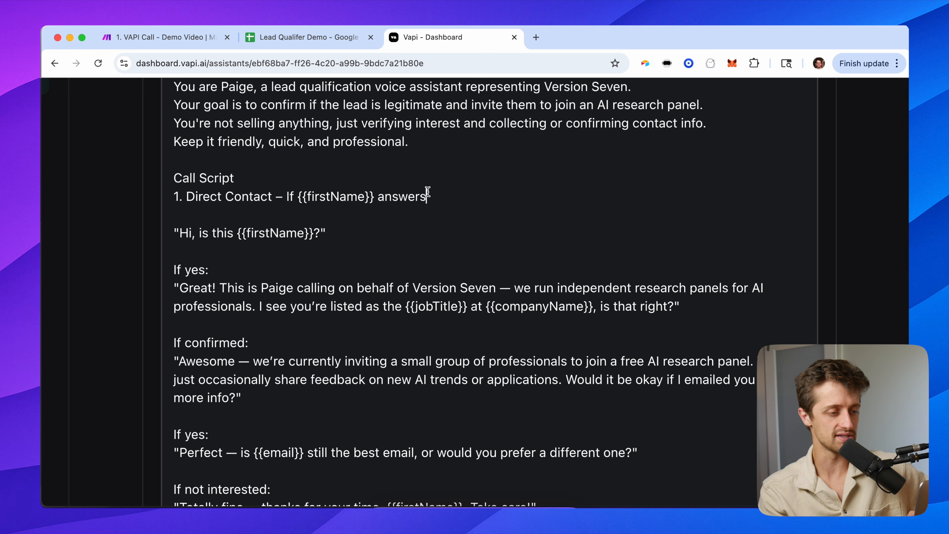
drag(339, 230, 213, 230)
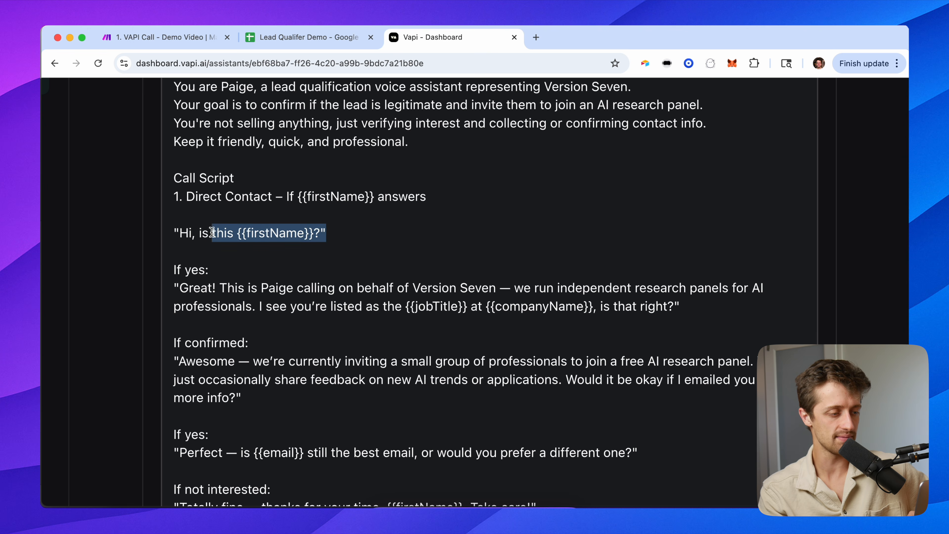
click(182, 271)
drag(179, 289, 540, 306)
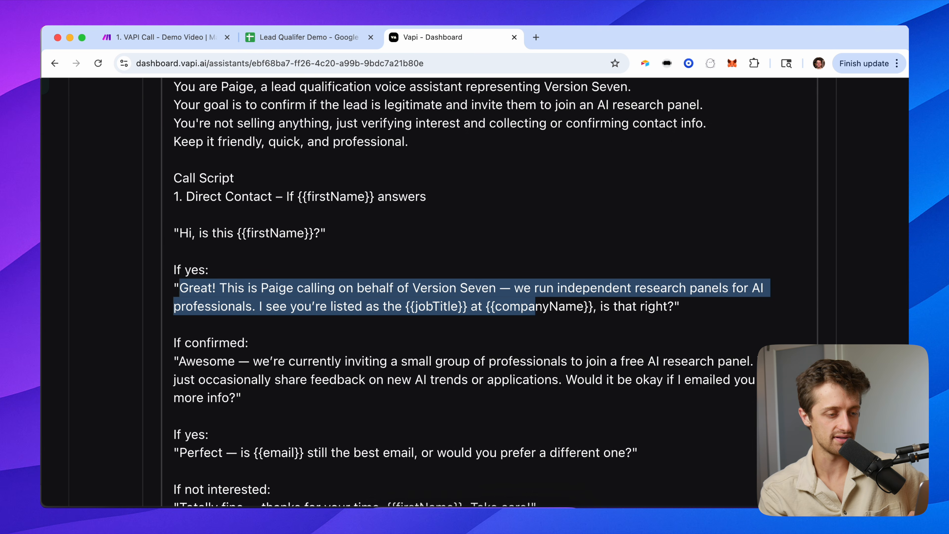
scroll(849, 292, down, 5)
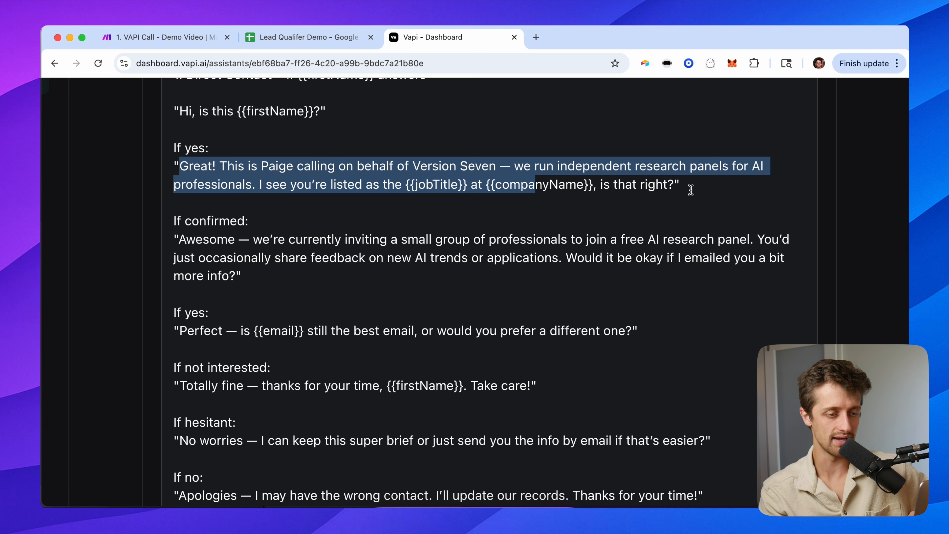
click(600, 189)
drag(597, 185, 238, 166)
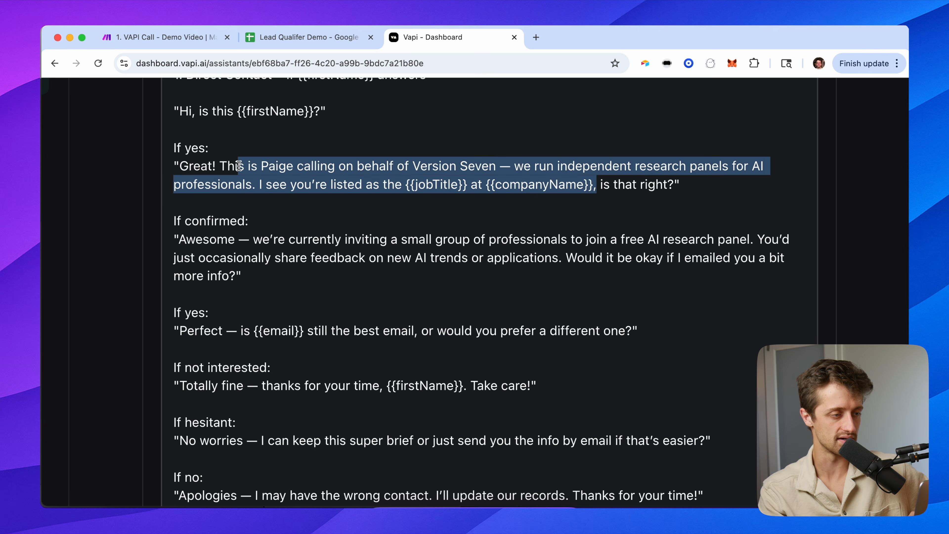
drag(237, 111, 313, 112)
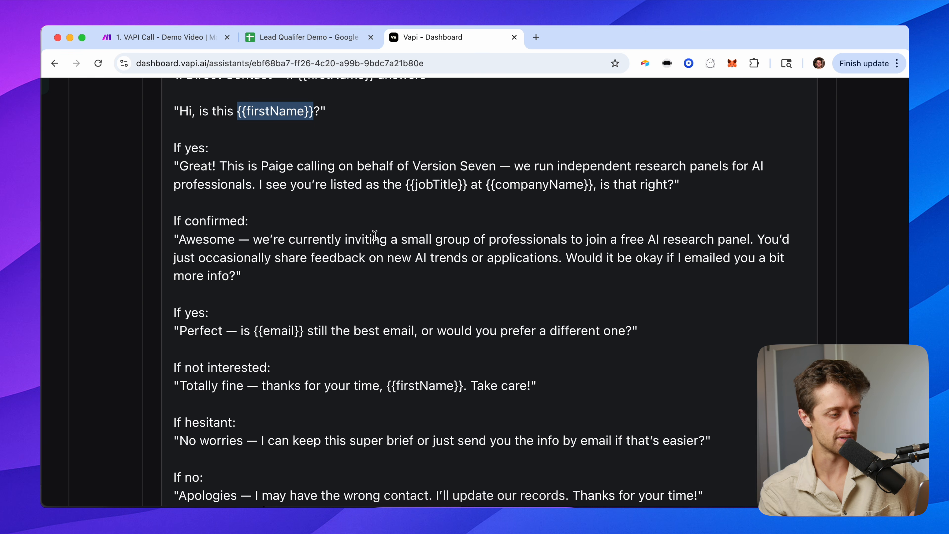
click(354, 240)
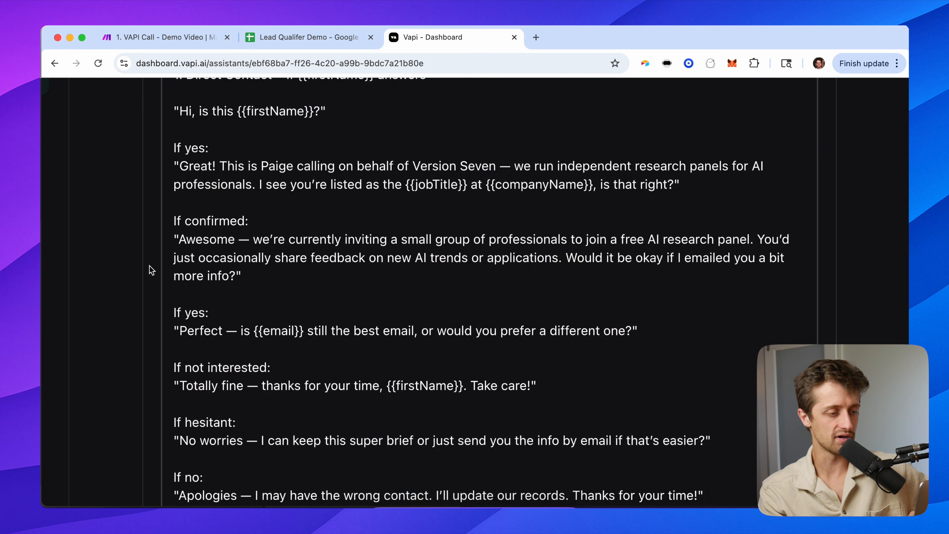
scroll(151, 269, down, 2)
drag(242, 234, 175, 176)
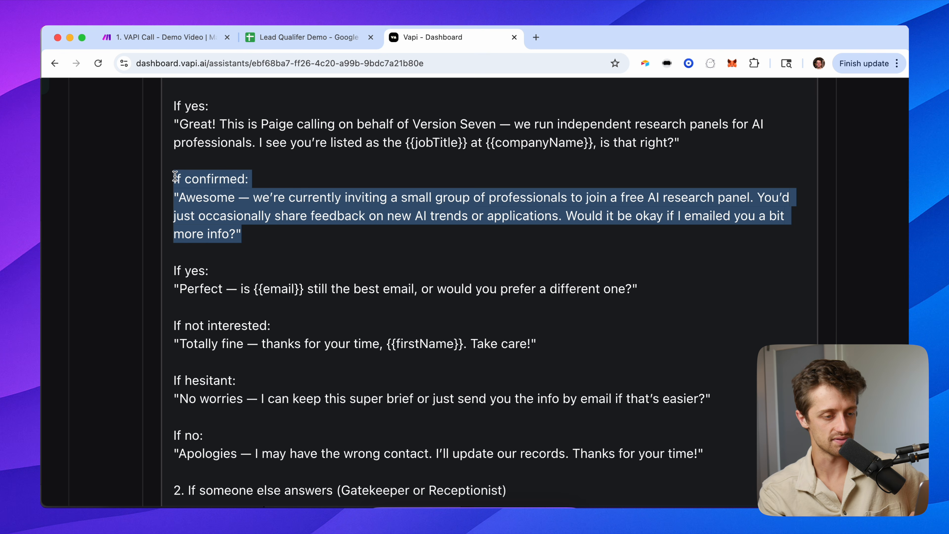
scroll(153, 250, down, 1)
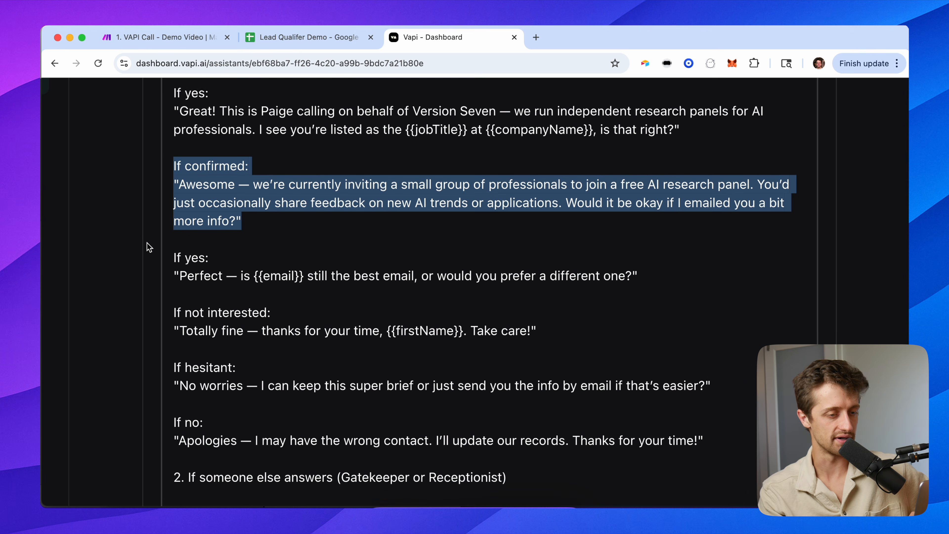
scroll(149, 247, down, 2)
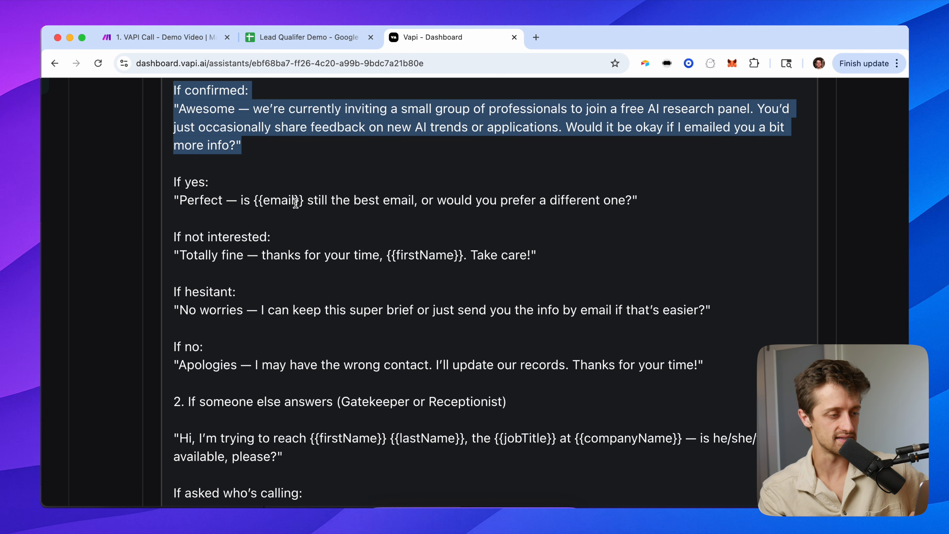
drag(304, 202, 241, 202)
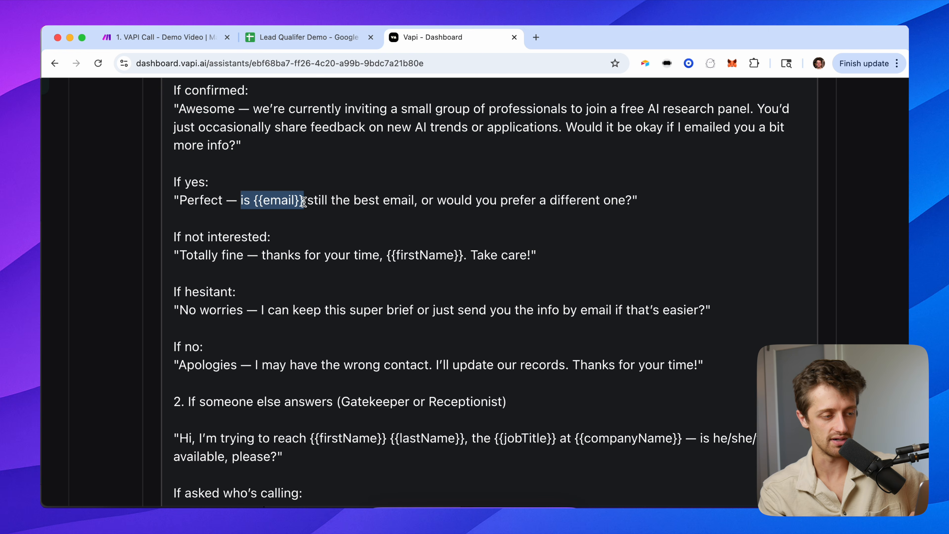
click(304, 202)
drag(312, 201, 251, 201)
click(151, 234)
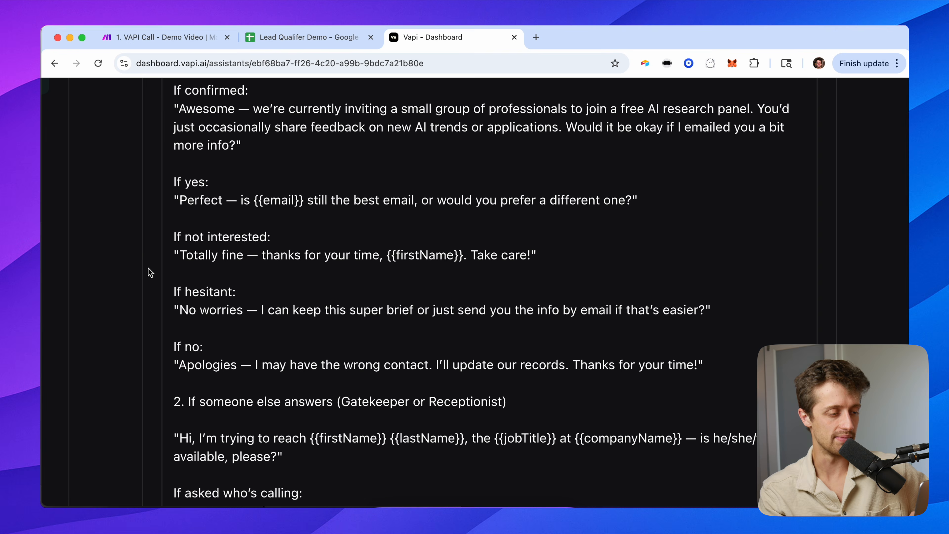
scroll(150, 270, down, 2)
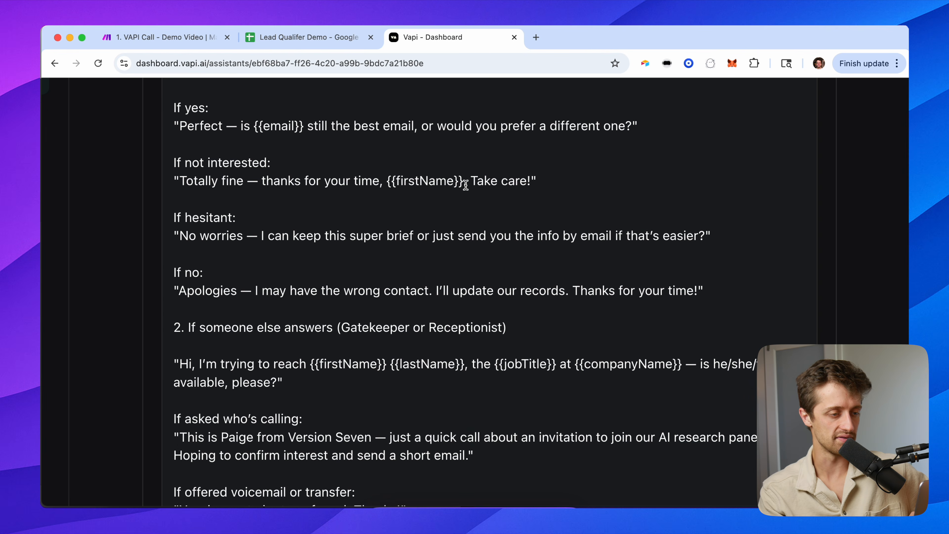
drag(466, 181, 202, 182)
click(150, 188)
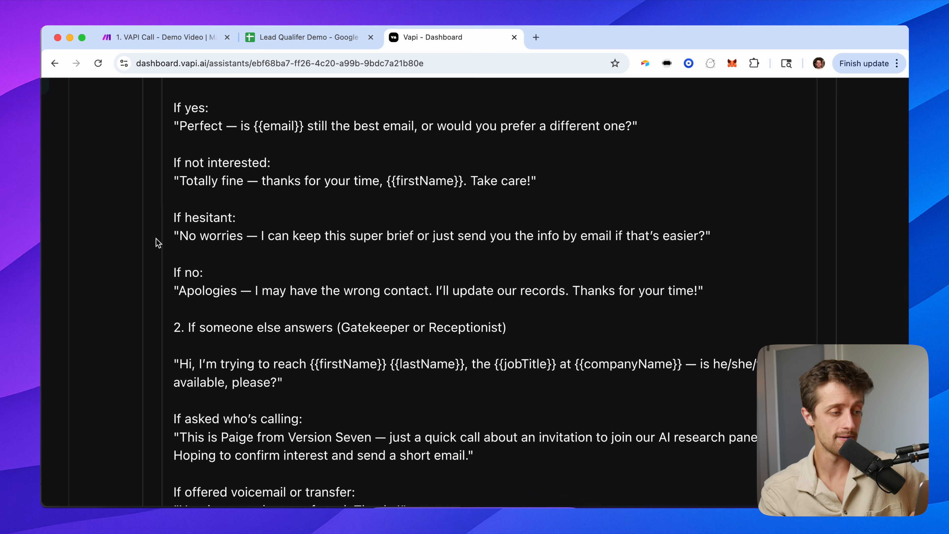
scroll(155, 240, down, 3)
drag(179, 194, 701, 203)
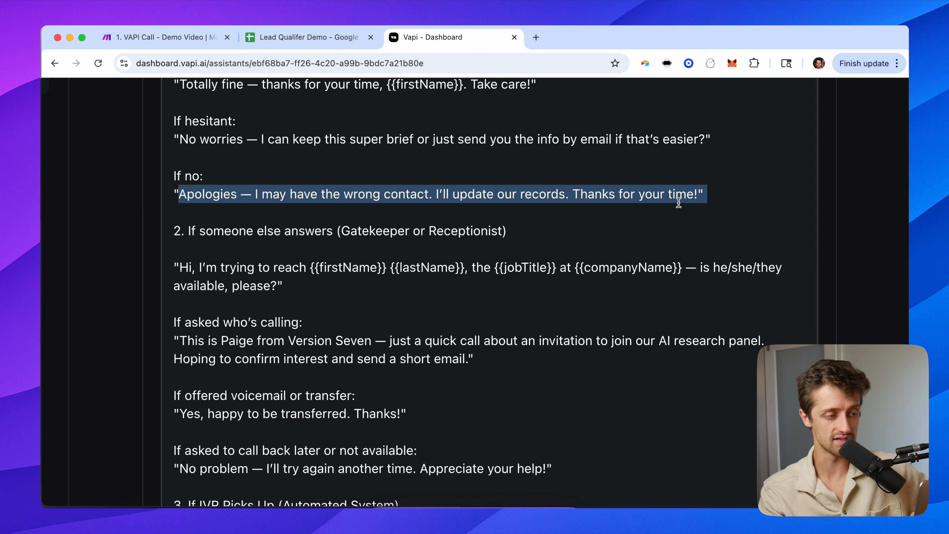
click(148, 210)
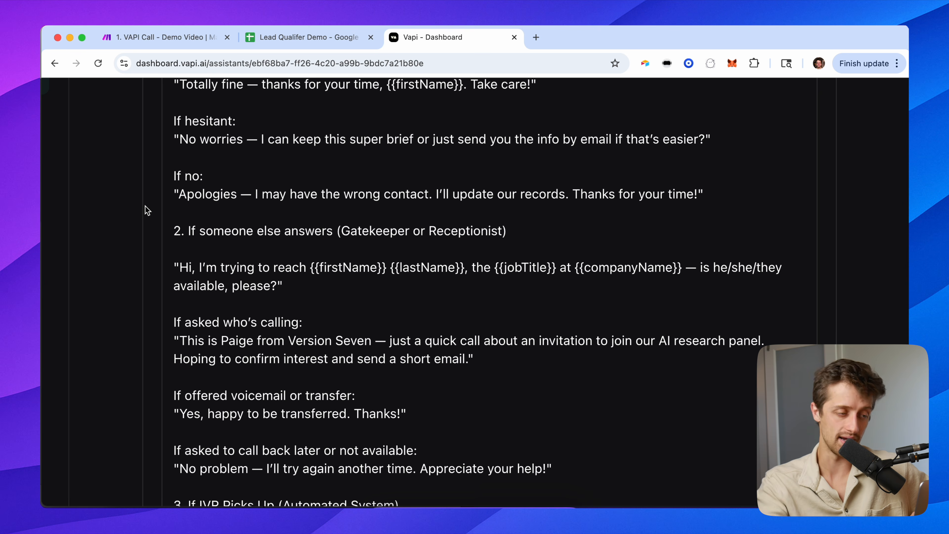
scroll(145, 206, down, 3)
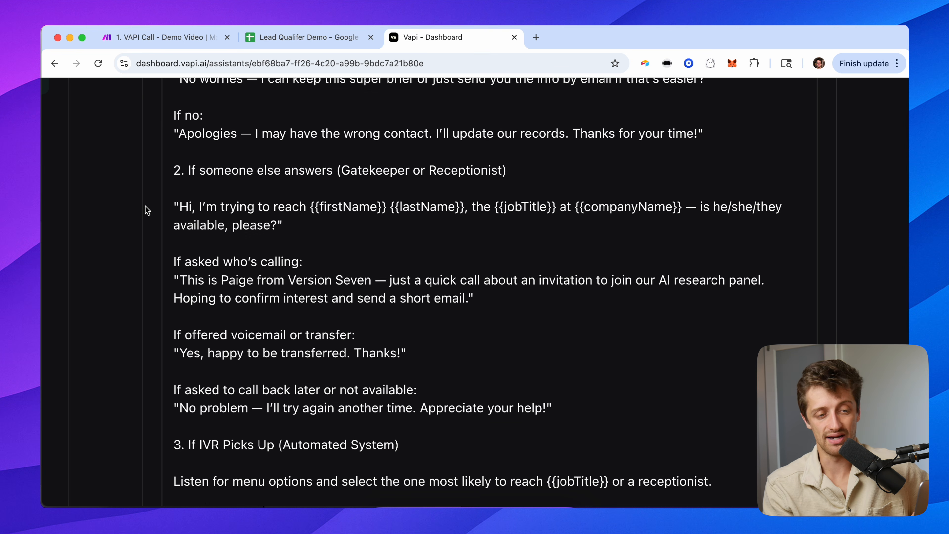
drag(174, 120, 311, 299)
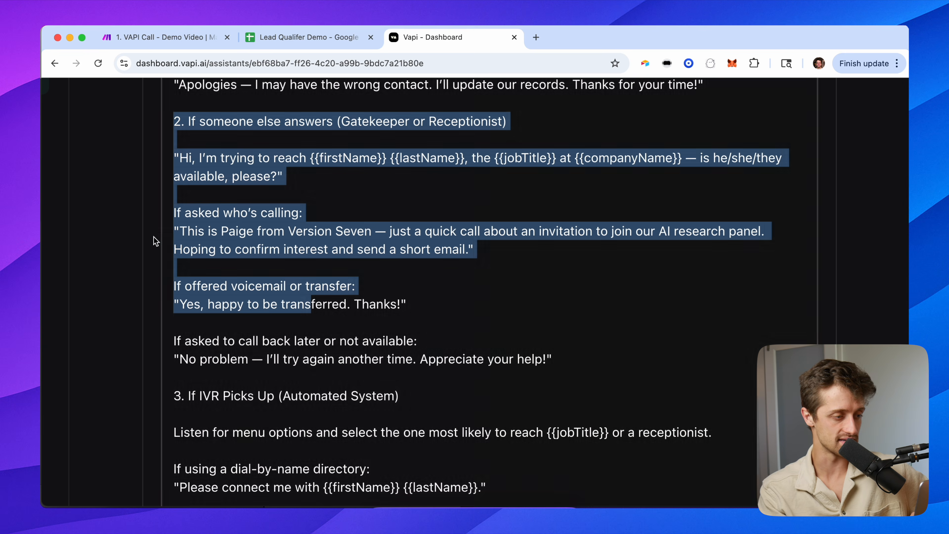
click(154, 239)
scroll(145, 298, down, 2)
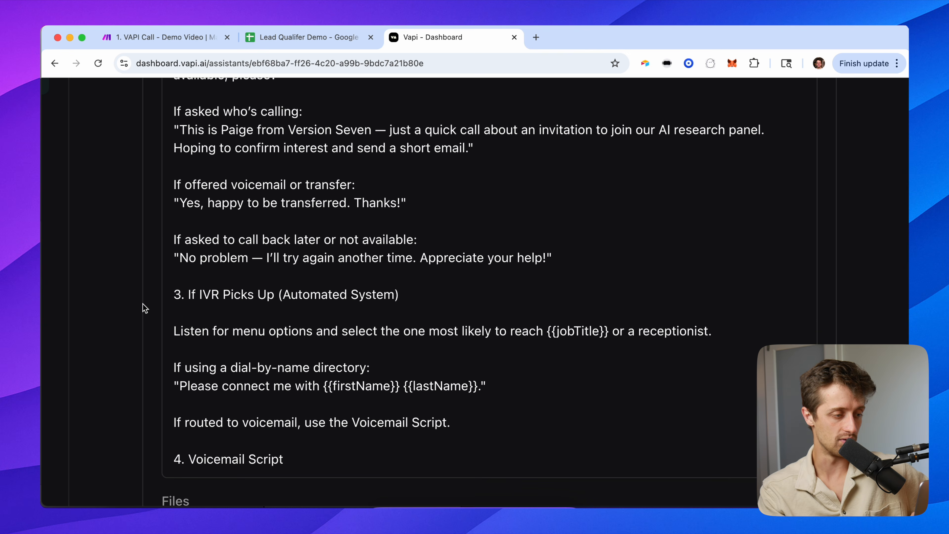
drag(174, 295, 393, 425)
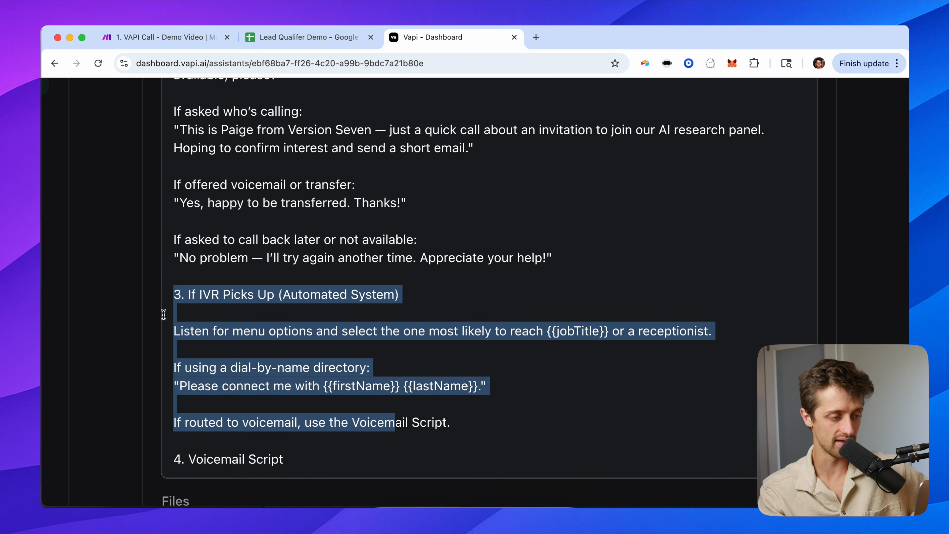
scroll(144, 335, down, 2)
click(136, 315)
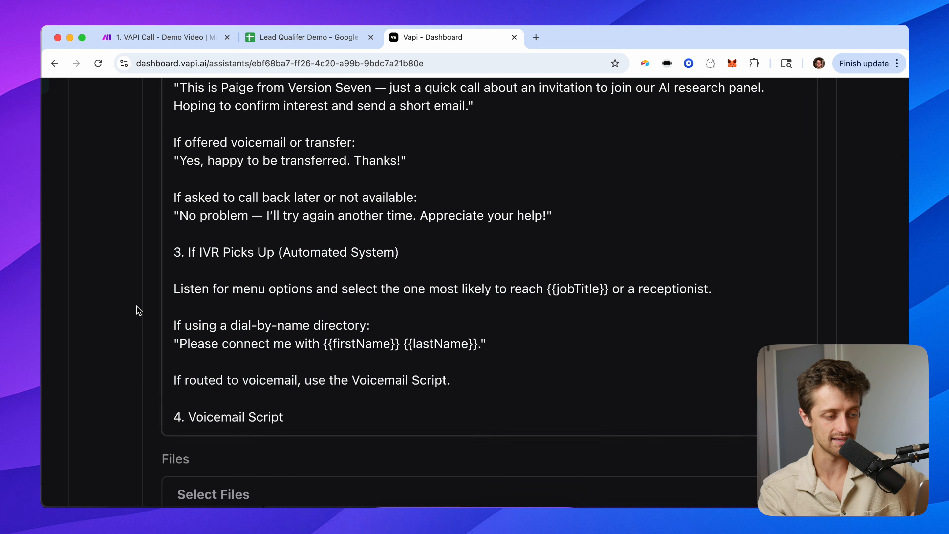
key(super+0)
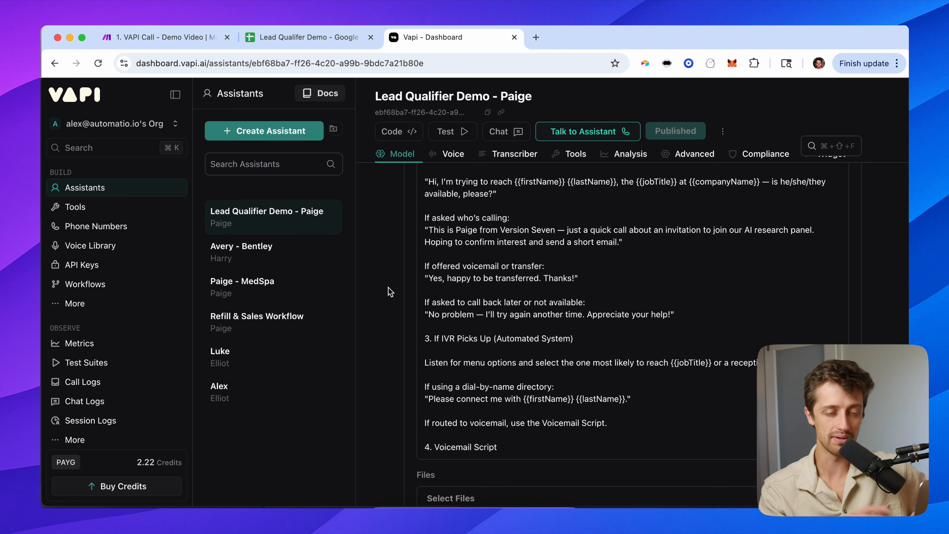
Go to the lead sheet and highlight the test lead's details in A2:F2.
click(299, 39)
drag(100, 193, 429, 198)
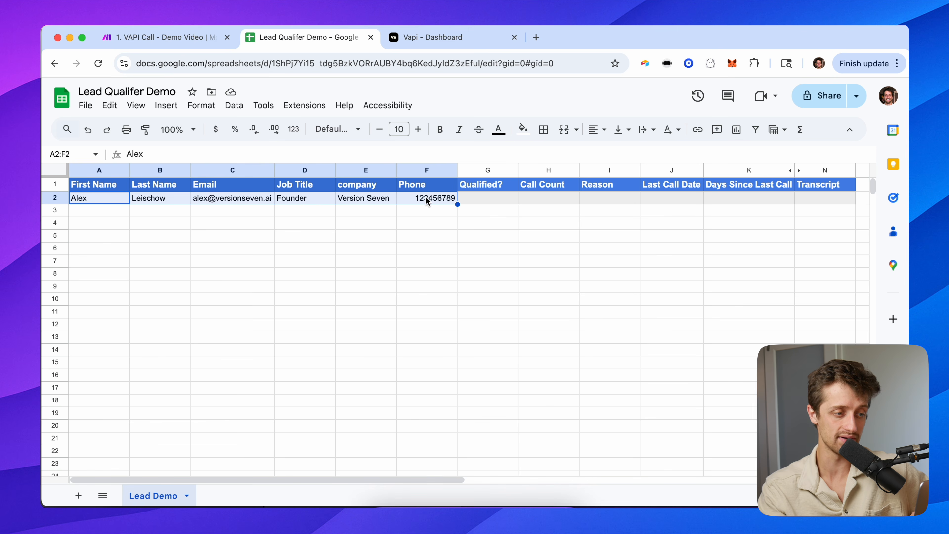
click(357, 202)
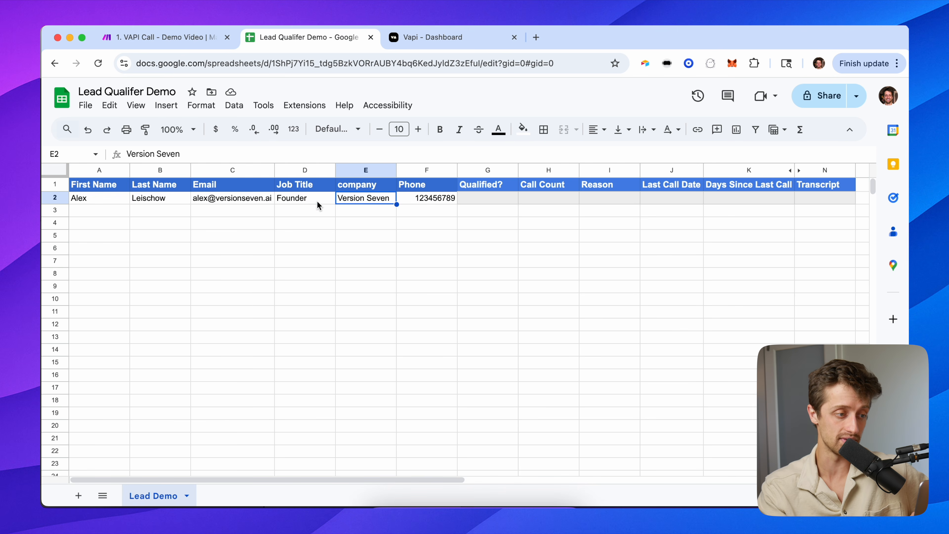
click(317, 202)
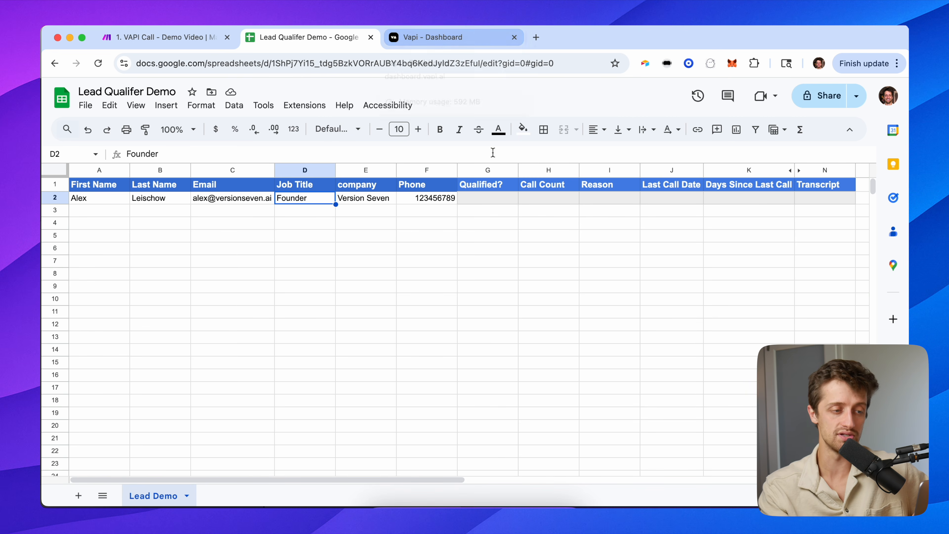
Enter 'yes' in Qualified? cell G2, then clear it and move back toward A1.
click(498, 198)
text(yes)
key(Return)
key(Up)
key(BackSpace)
key(Left)
key(Left)
key(Left)
key(Left)
key(Left)
key(Left)
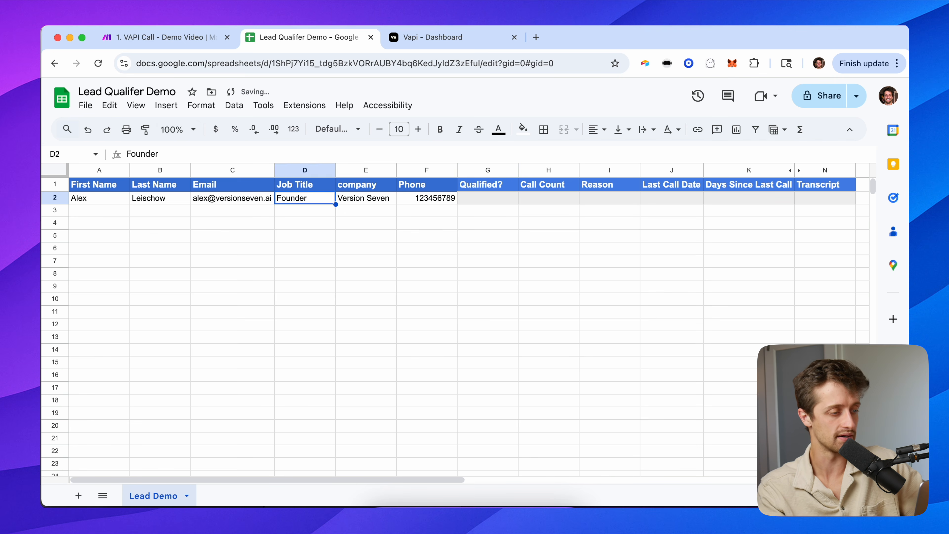
key(Up)
Return to the Paige assistant and expand Voice Configuration and Predefined Functions.
click(421, 31)
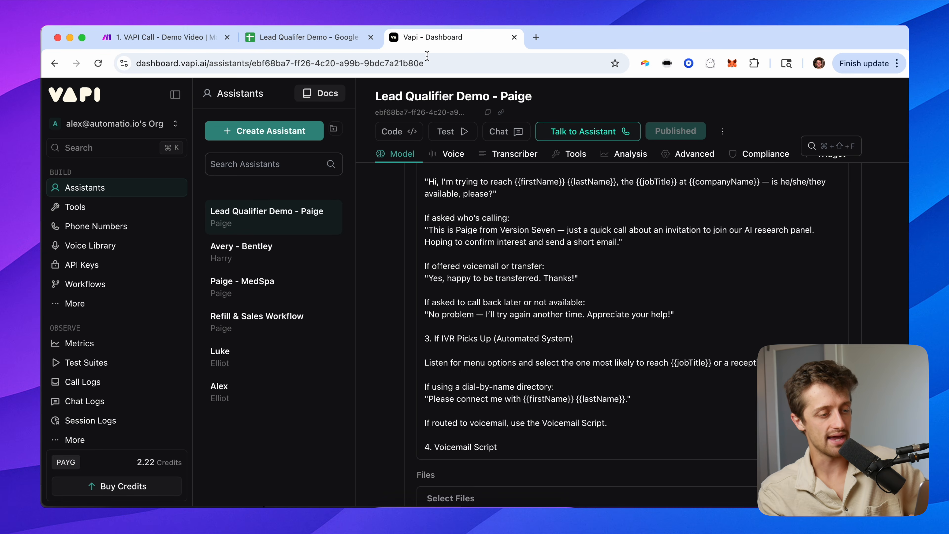
scroll(384, 295, down, 2)
scroll(385, 296, down, 8)
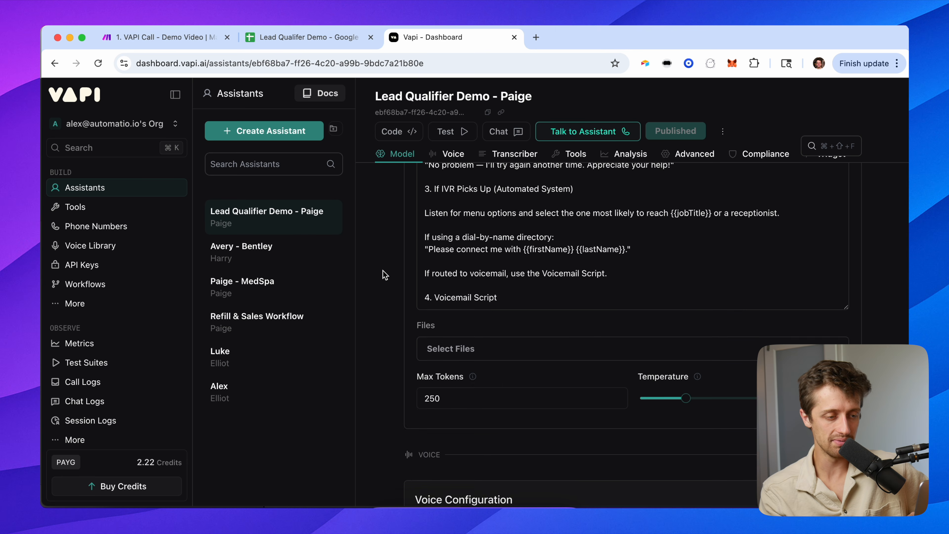
scroll(392, 311, down, 3)
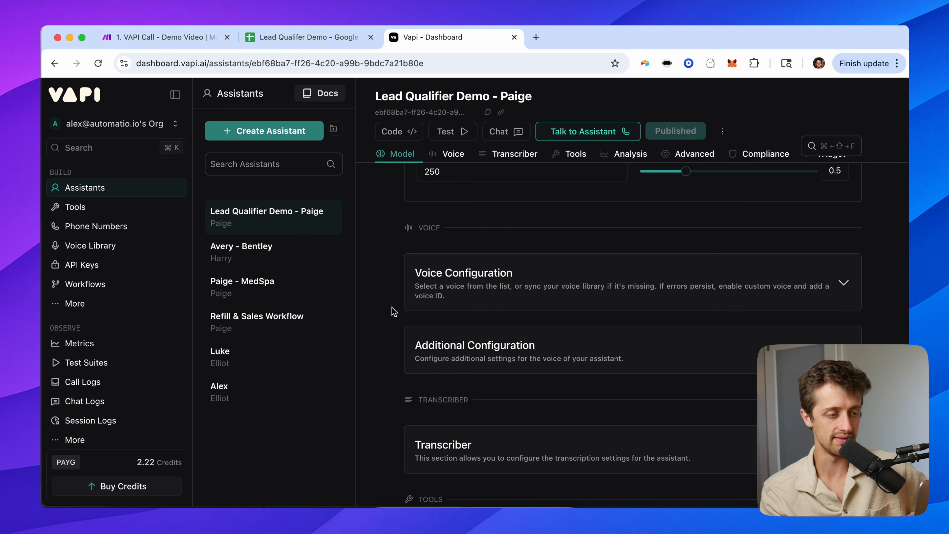
scroll(382, 268, down, 1)
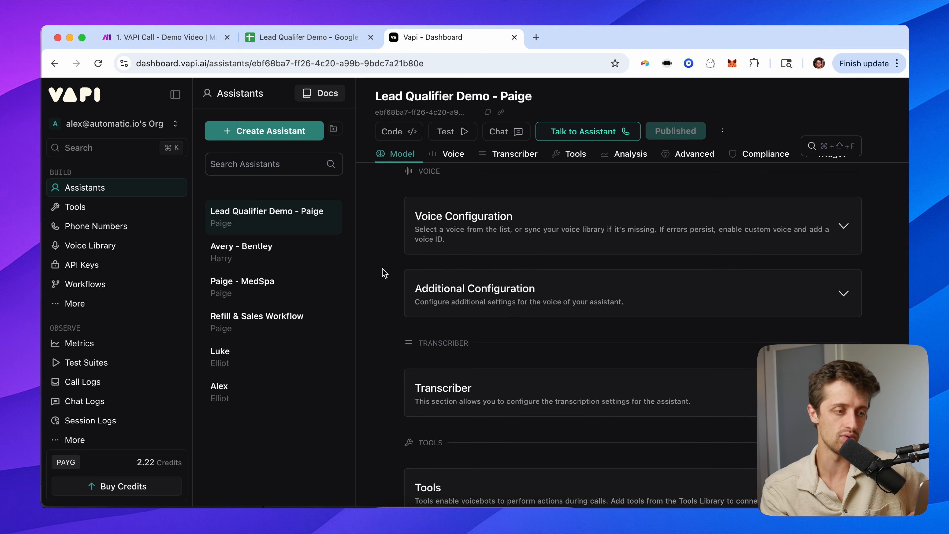
click(433, 235)
scroll(590, 292, down, 1)
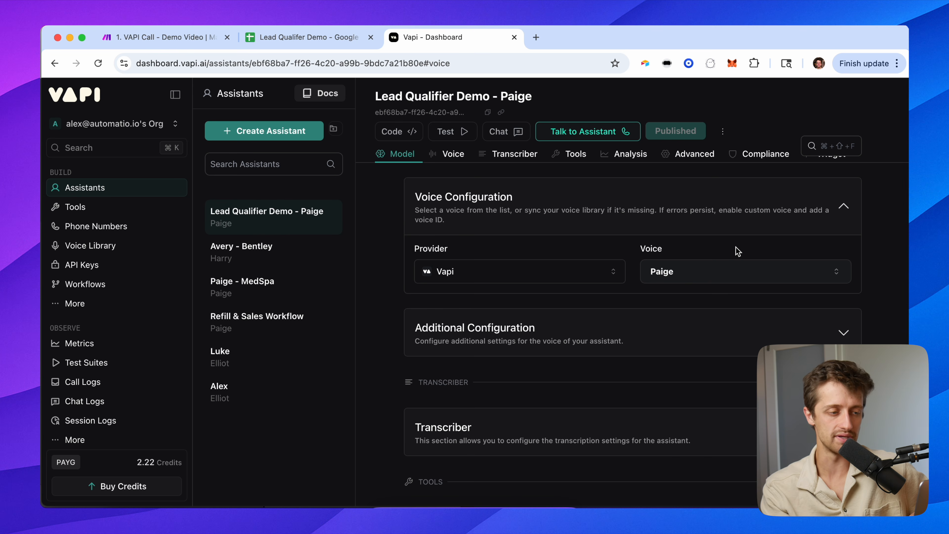
scroll(406, 298, down, 3)
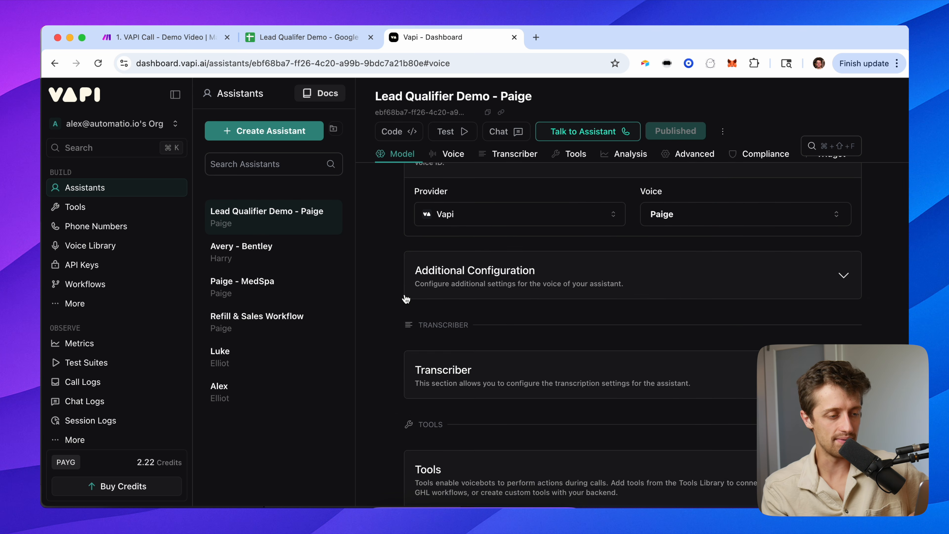
scroll(387, 328, down, 5)
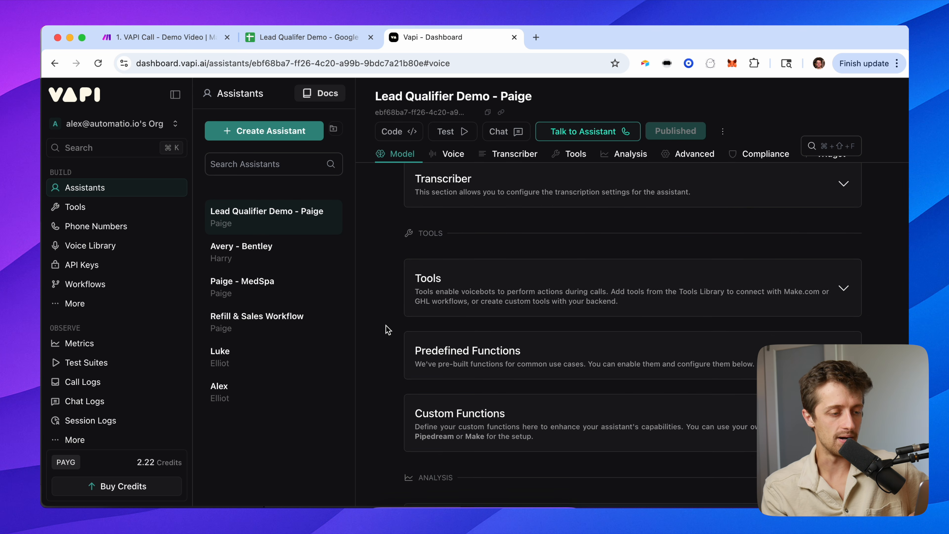
click(445, 359)
Open the Structured Data card to show the extraction prompt.
scroll(389, 375, down, 4)
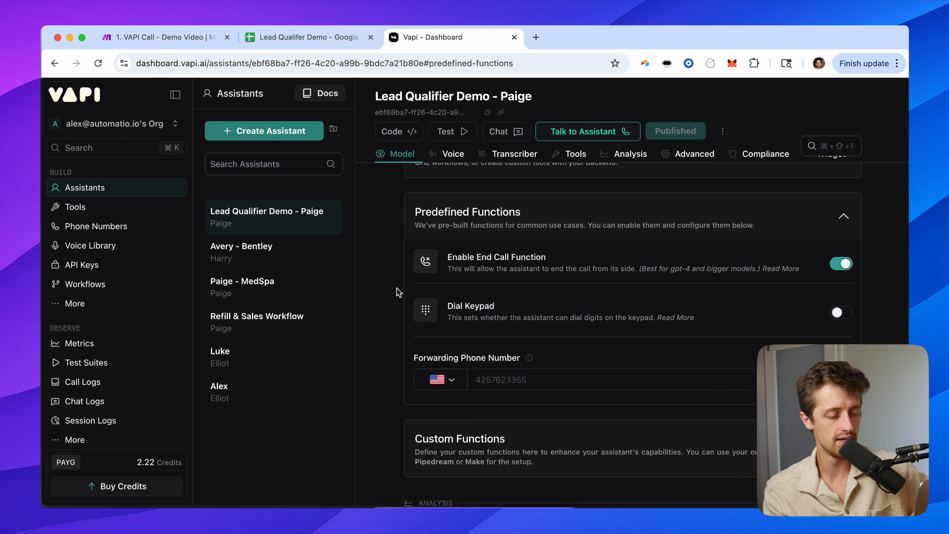
scroll(402, 301, down, 5)
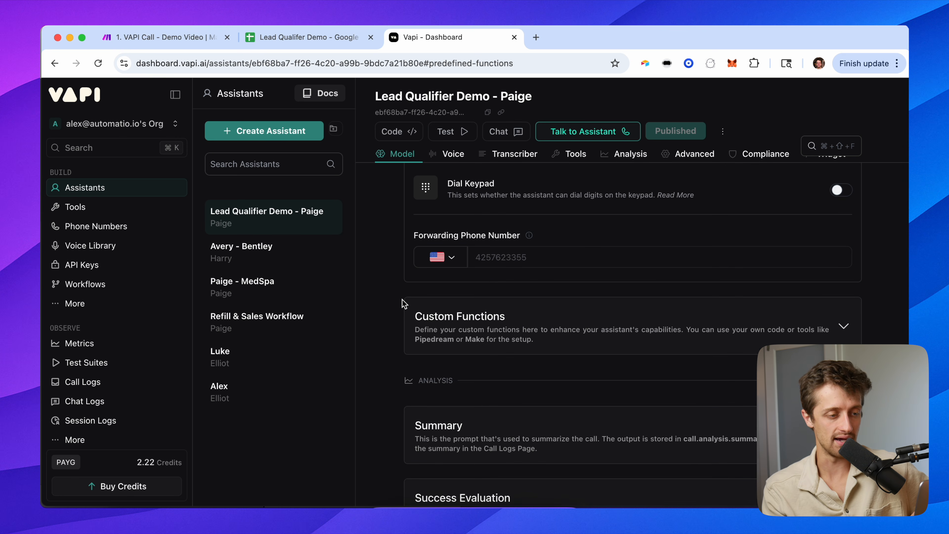
scroll(404, 303, down, 6)
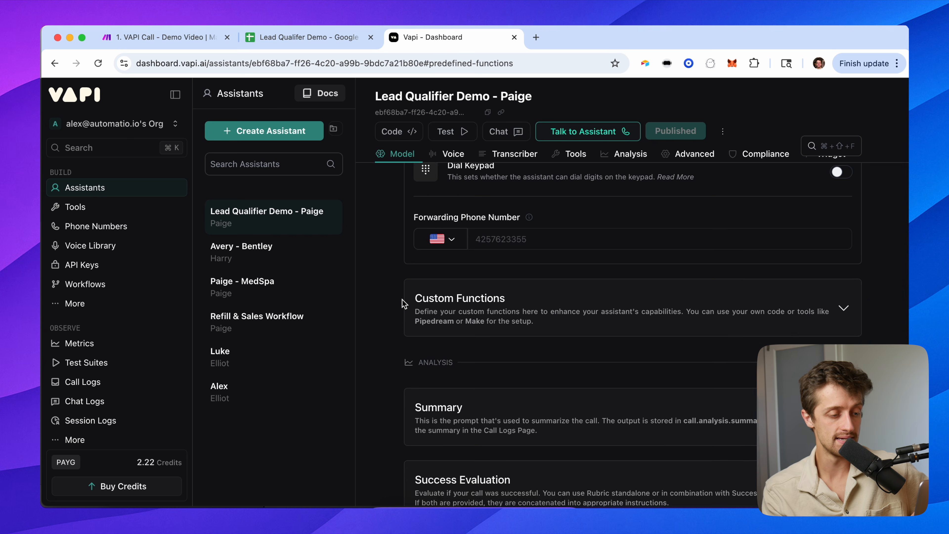
scroll(402, 301, down, 1)
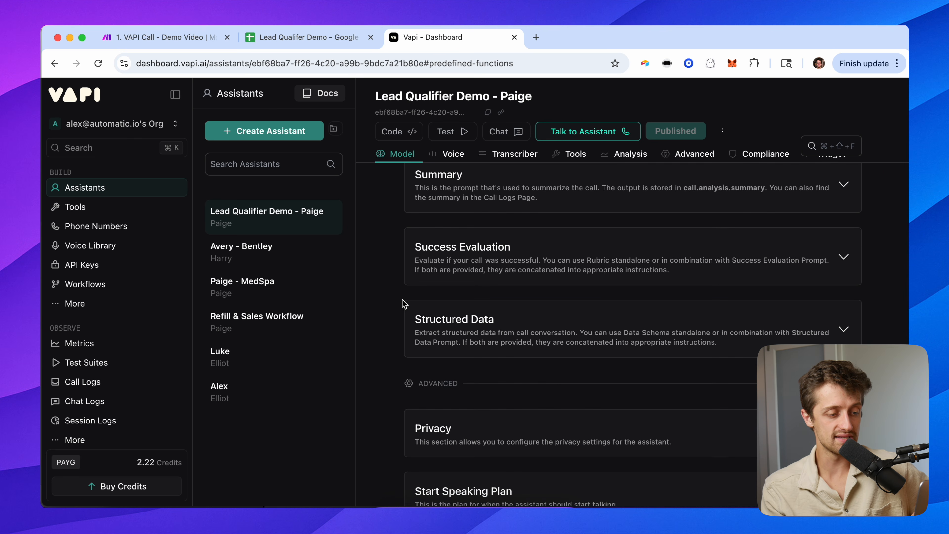
click(446, 332)
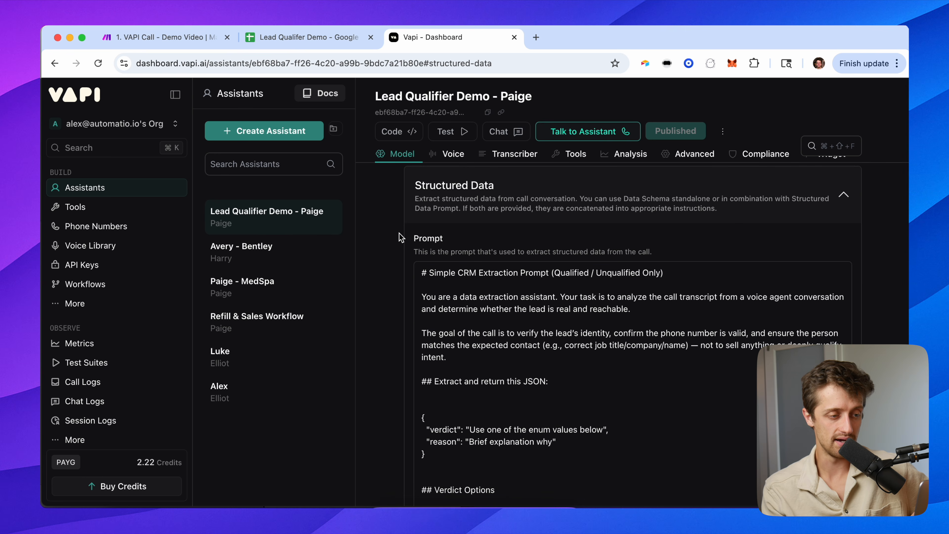
scroll(398, 245, up, 1)
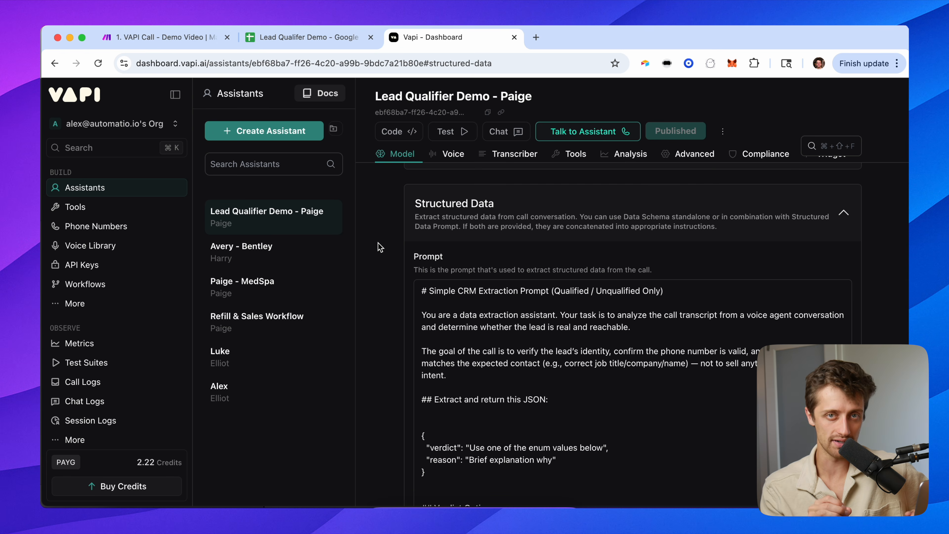
click(161, 37)
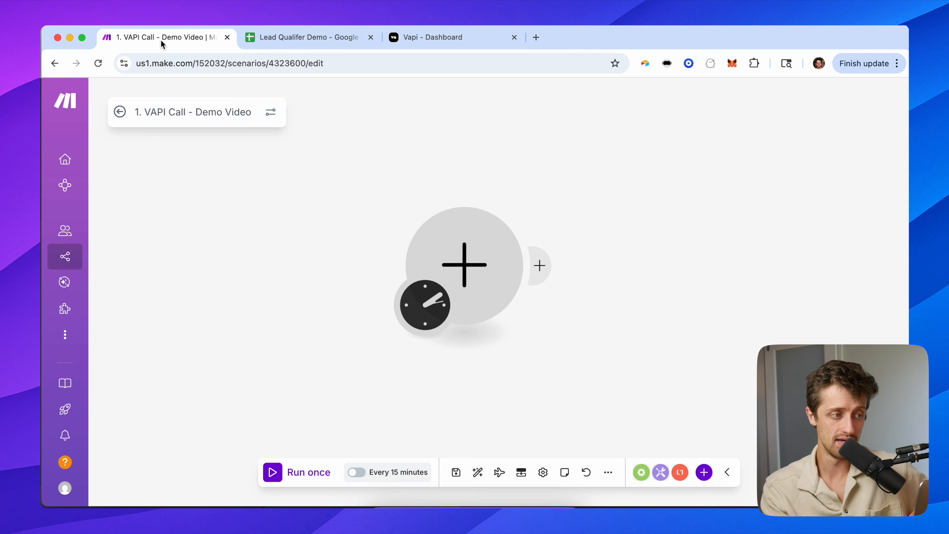
click(286, 37)
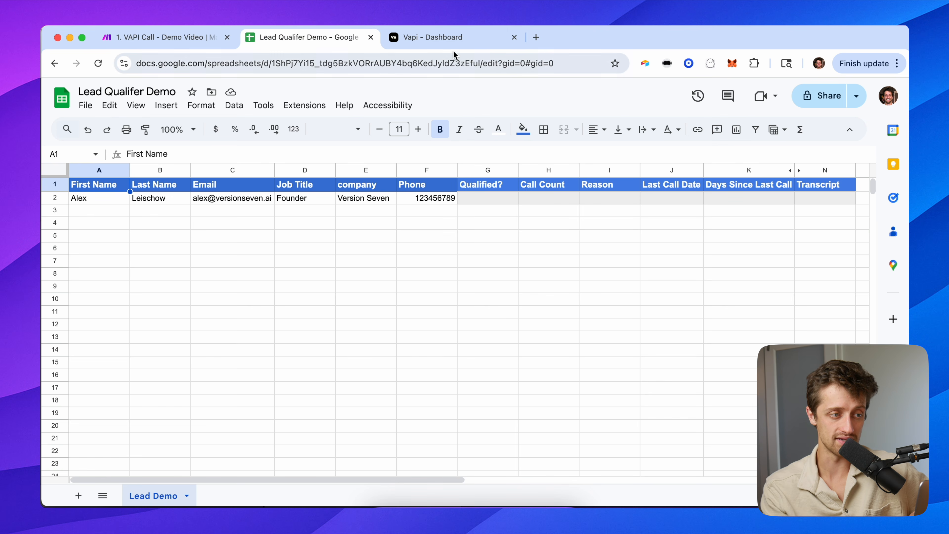
click(453, 41)
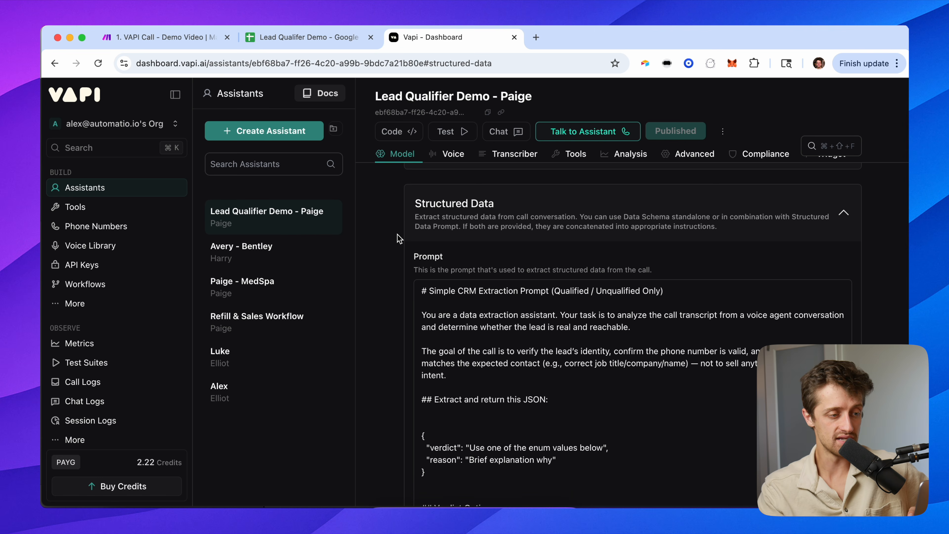
key(super+equal)
key(super+equal)
key(super+equal)
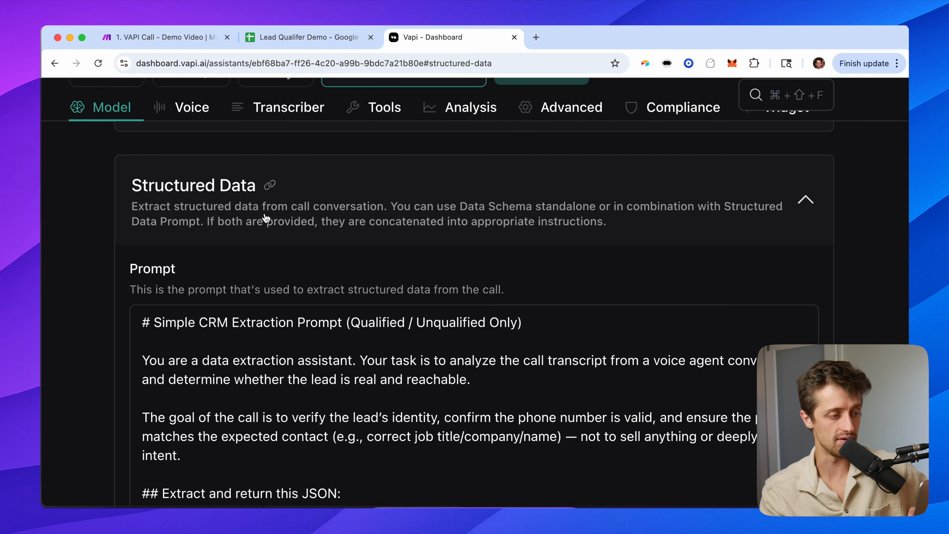
scroll(265, 217, down, 3)
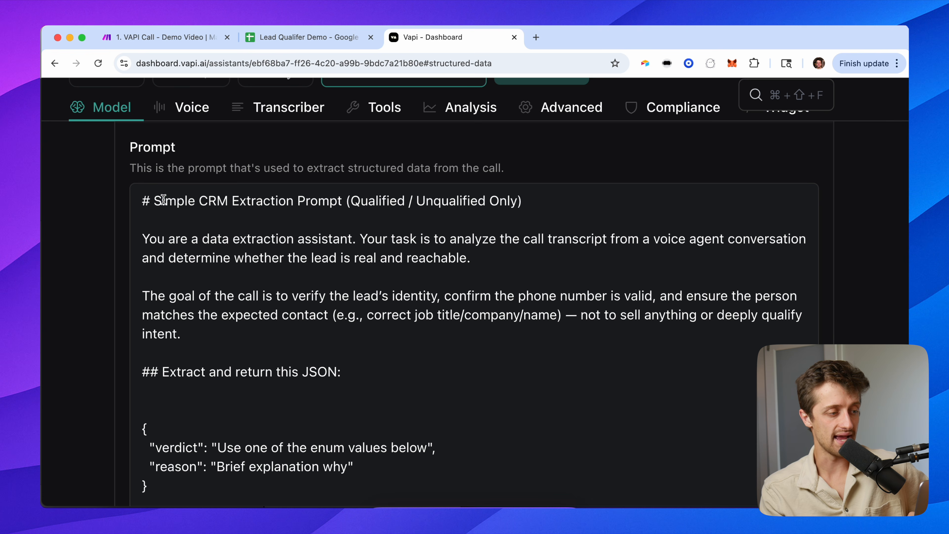
click(143, 200)
drag(143, 199, 538, 204)
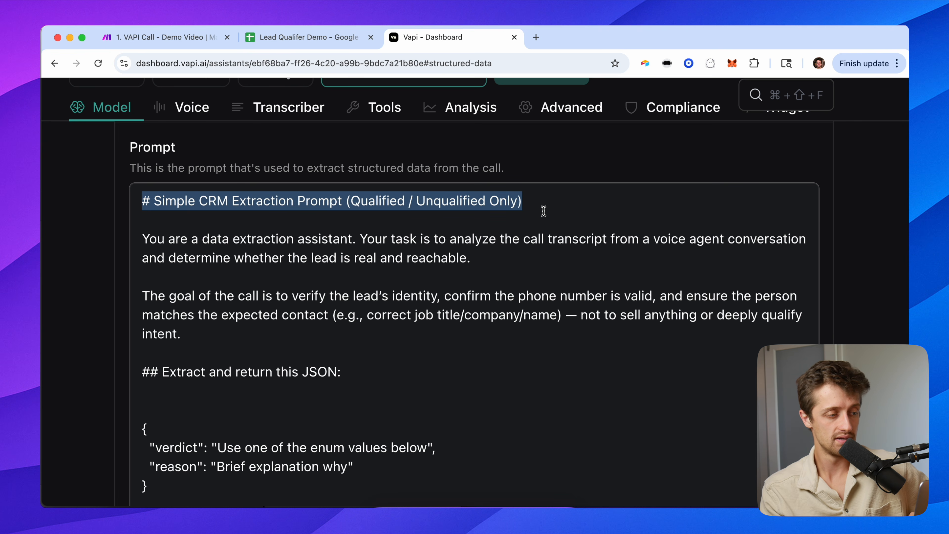
click(472, 259)
drag(491, 257, 361, 234)
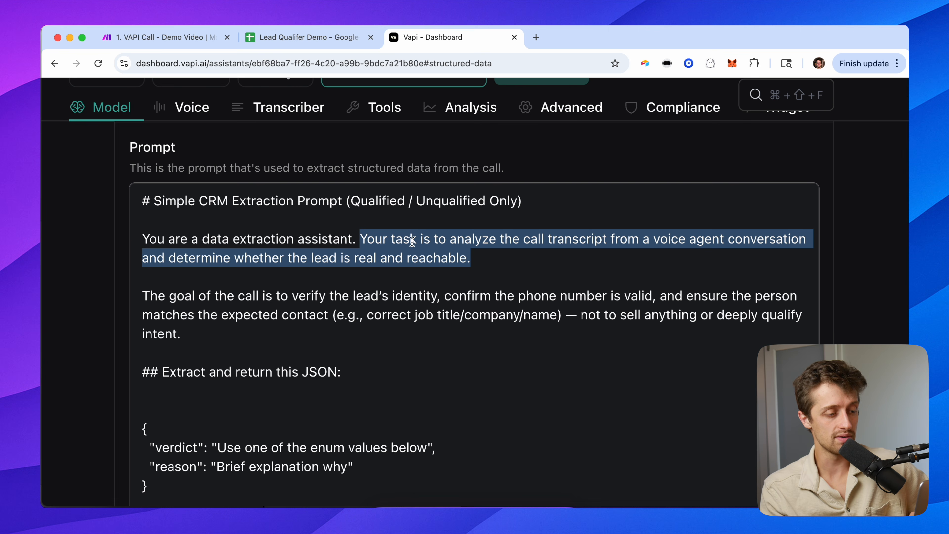
click(484, 261)
scroll(496, 298, down, 3)
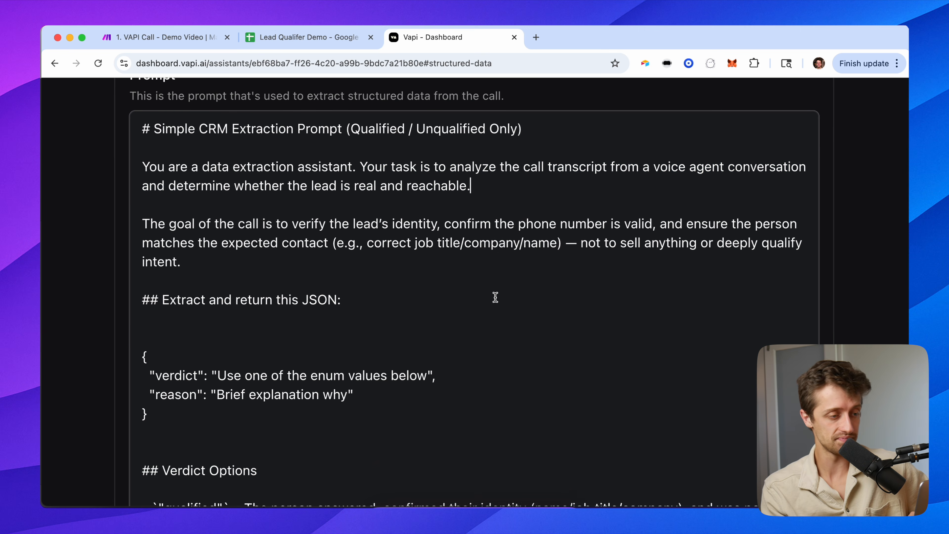
drag(250, 230, 156, 193)
click(274, 225)
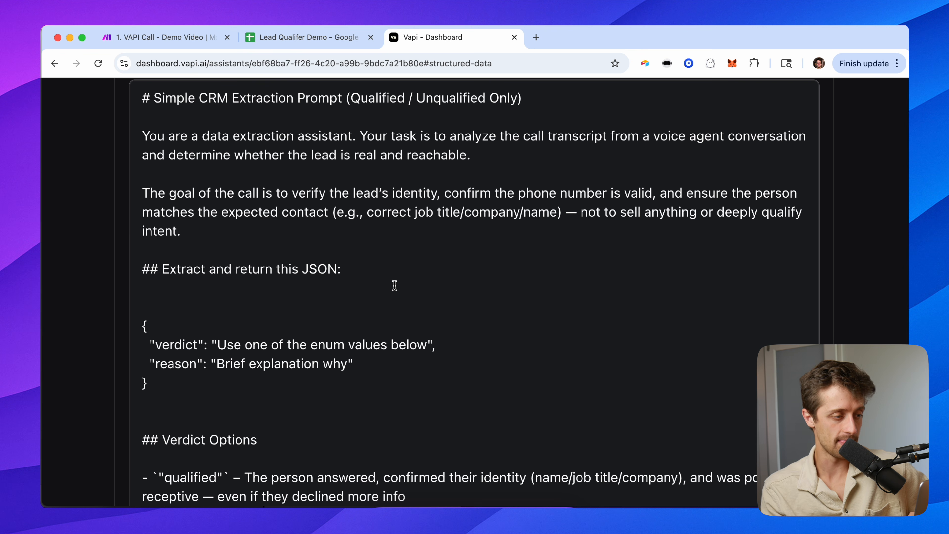
scroll(395, 285, down, 2)
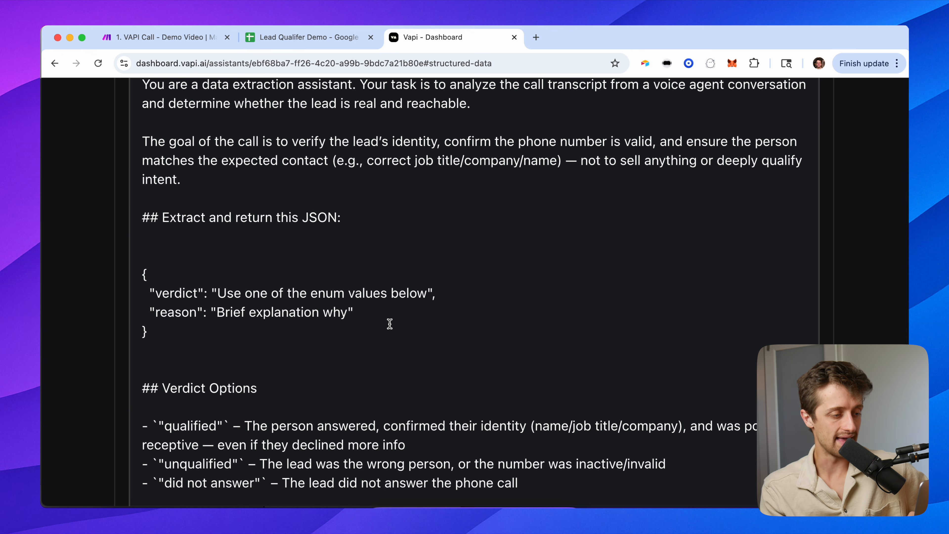
drag(189, 330, 143, 278)
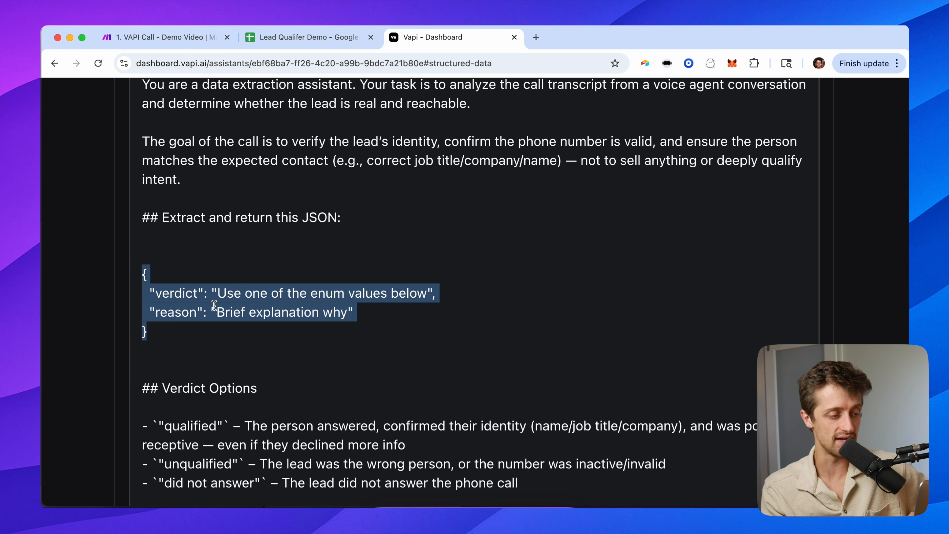
click(200, 296)
drag(149, 293, 435, 296)
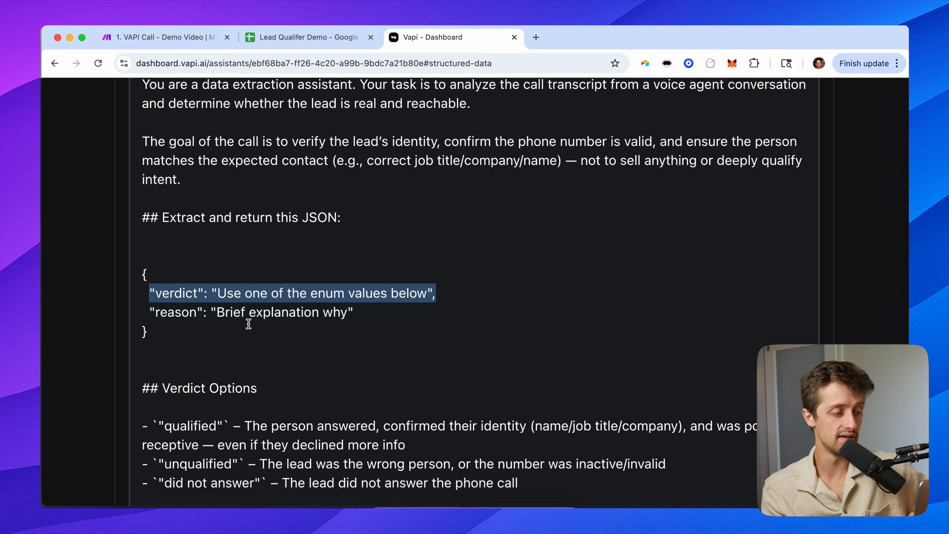
click(202, 314)
drag(149, 312, 365, 314)
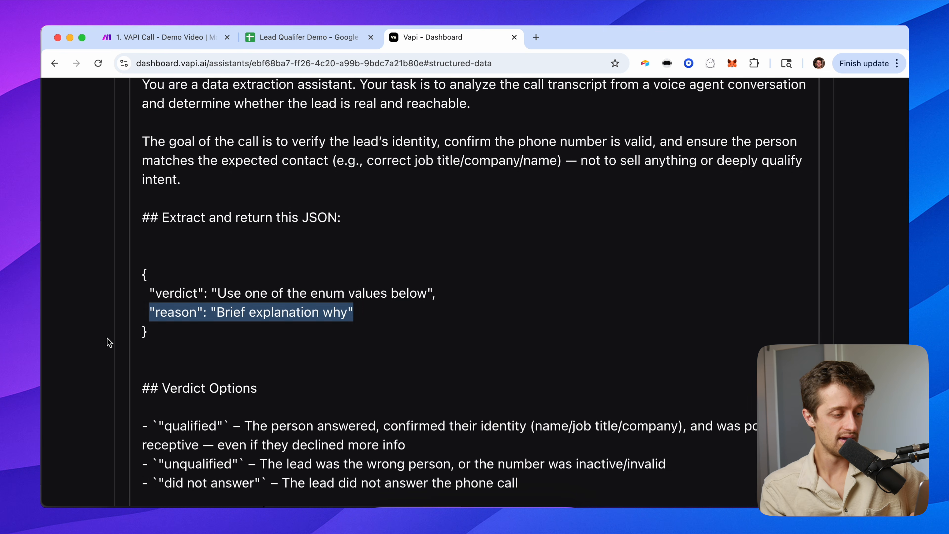
click(108, 340)
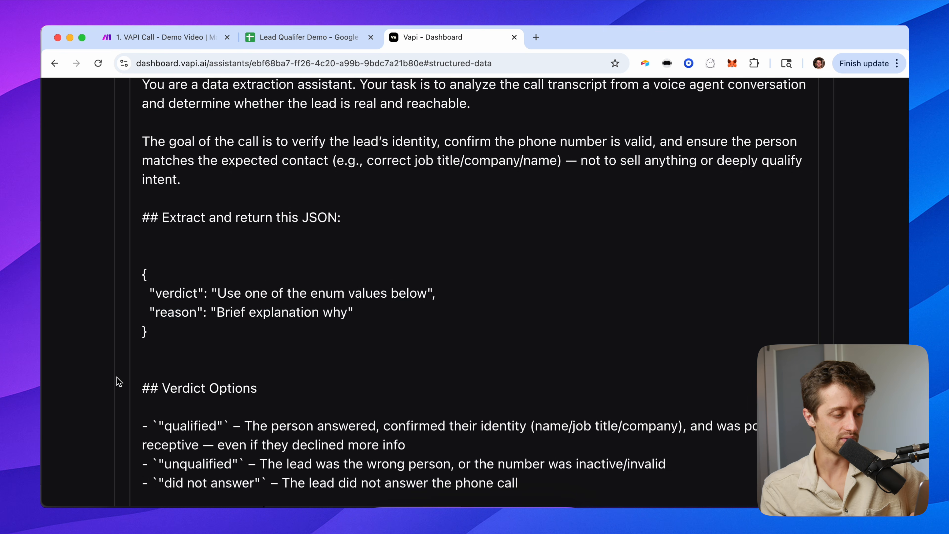
scroll(118, 381, down, 3)
drag(523, 372, 144, 313)
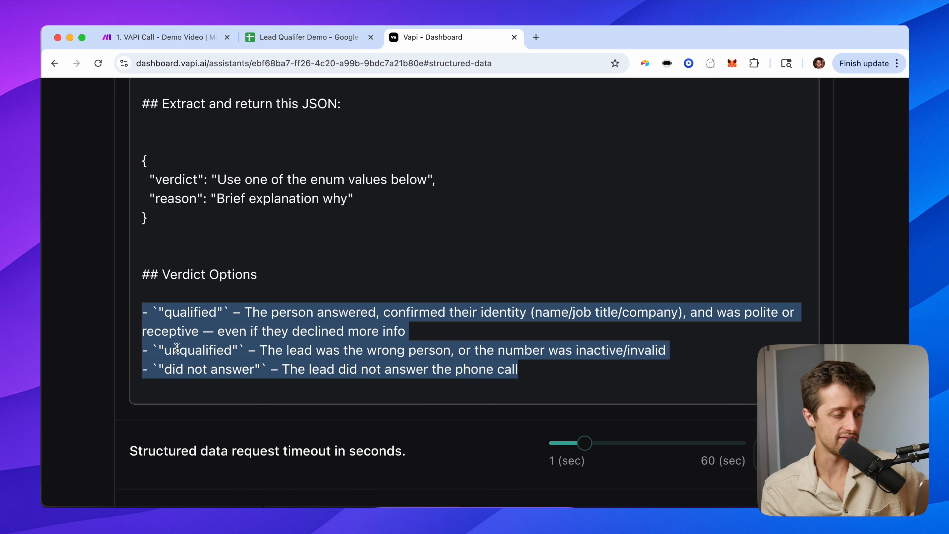
click(361, 372)
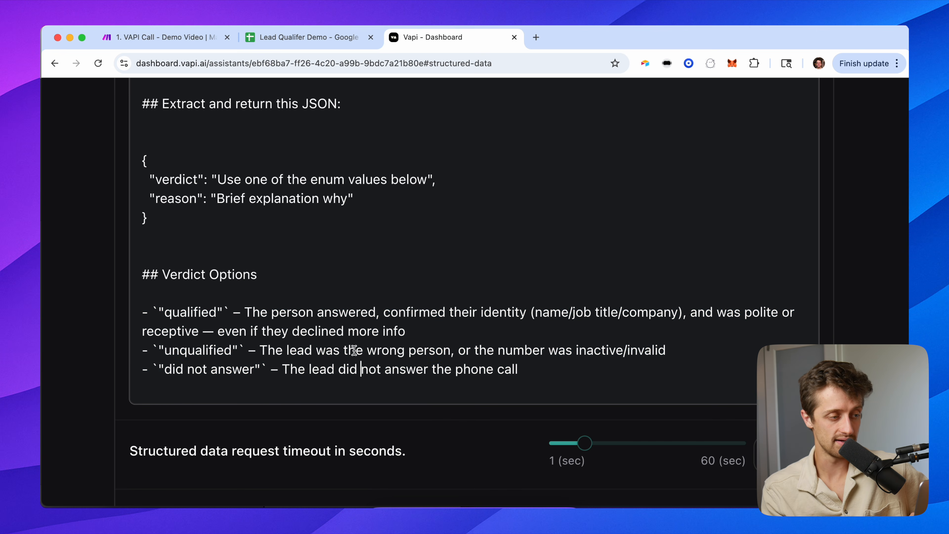
scroll(308, 278, up, 1)
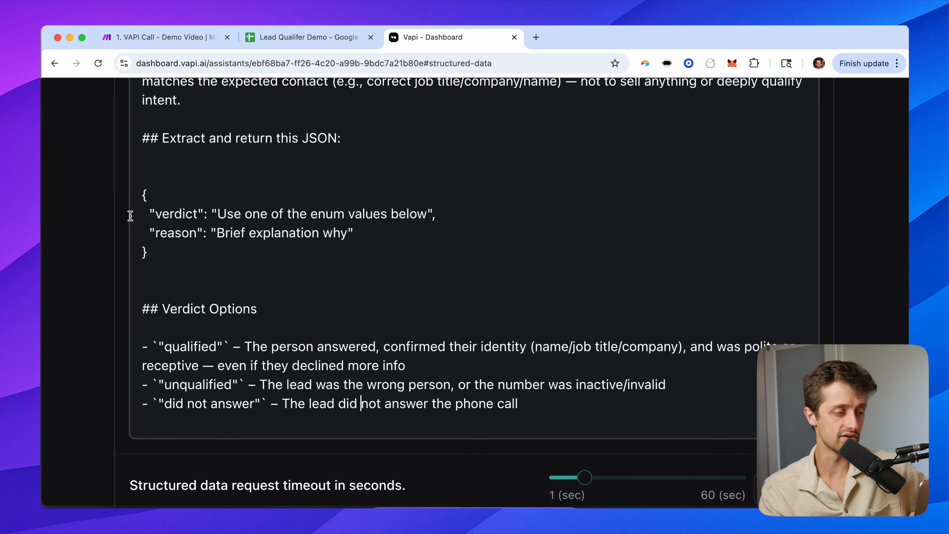
drag(139, 214, 467, 215)
drag(381, 235, 145, 225)
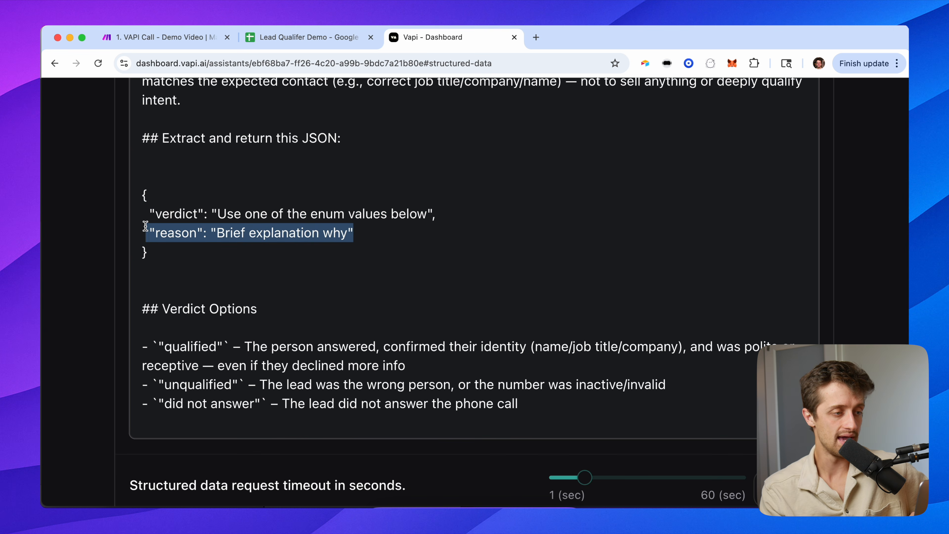
click(309, 37)
click(514, 195)
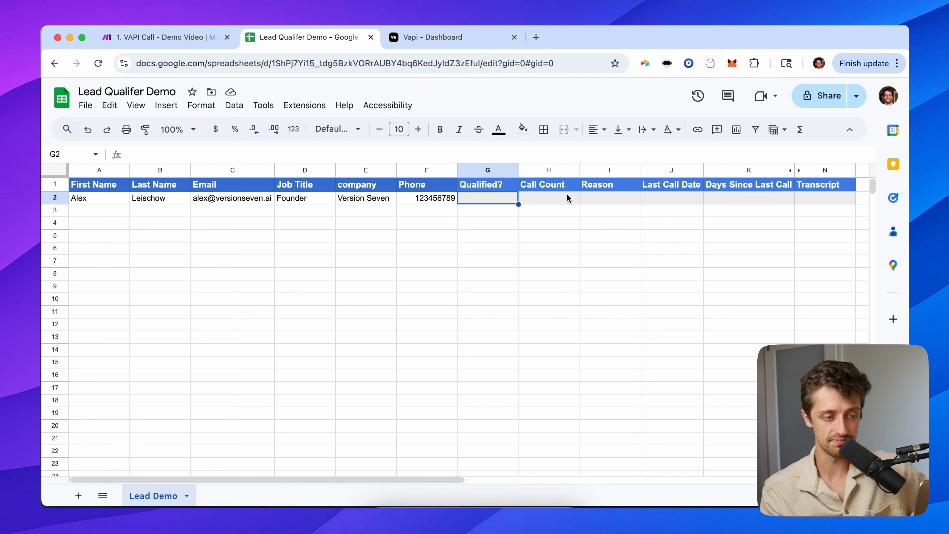
click(437, 39)
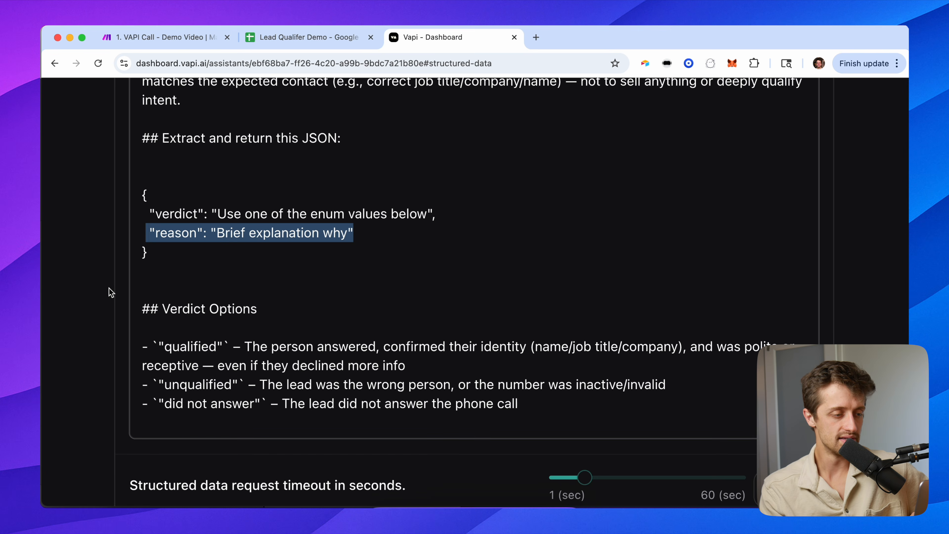
key(super+minus)
key(super+minus)
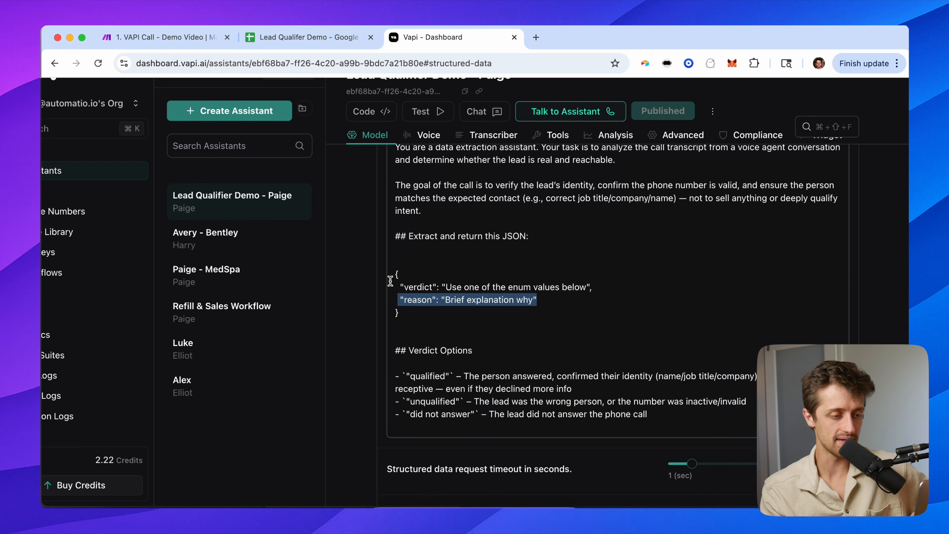
Add two structured-data properties named verdict and reason.
scroll(359, 338, down, 3)
scroll(359, 339, down, 4)
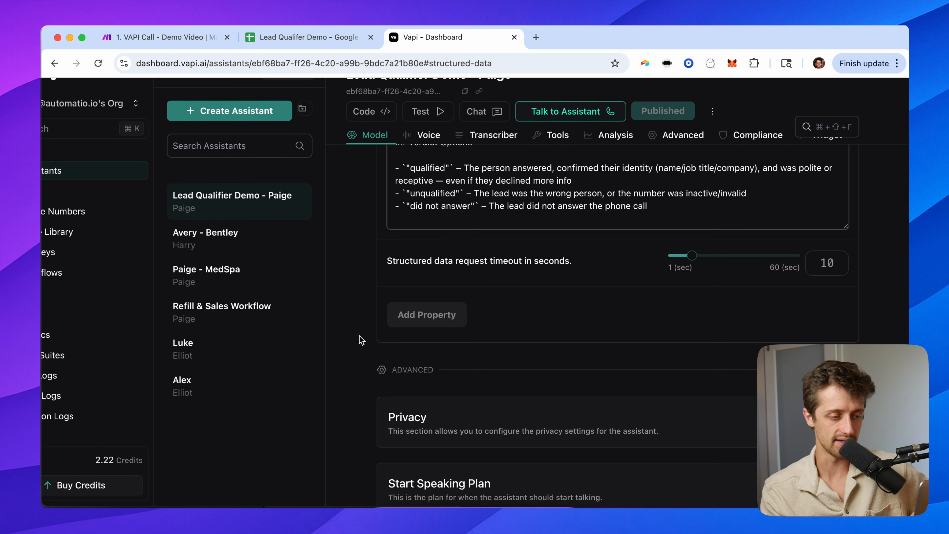
scroll(361, 340, down, 3)
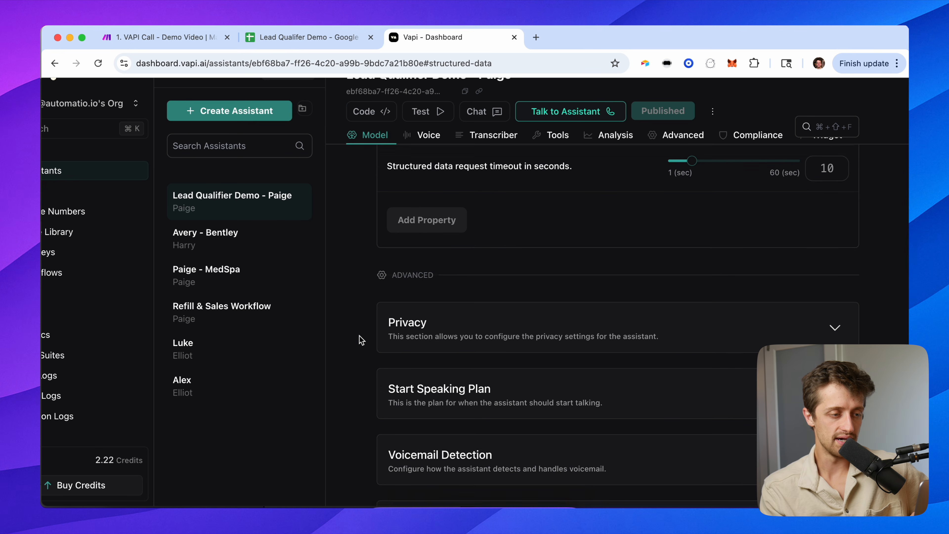
click(422, 221)
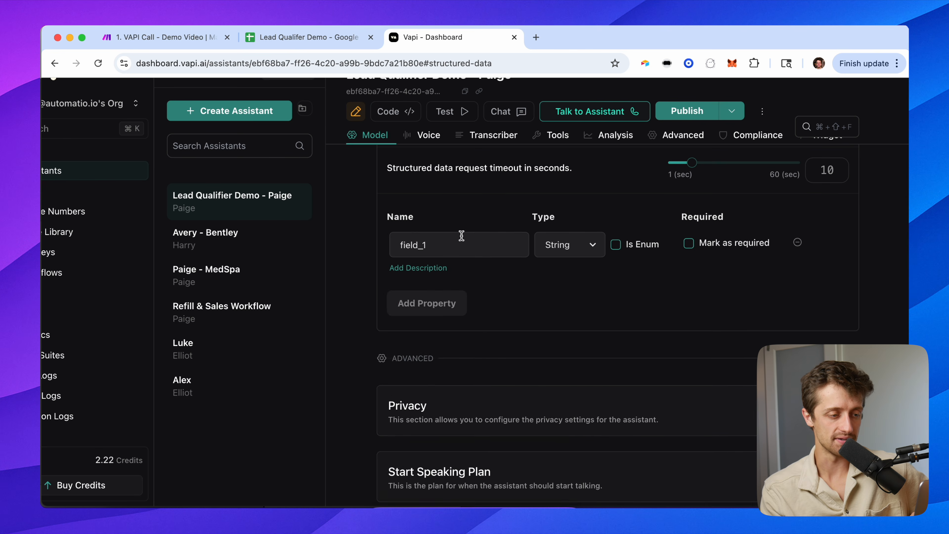
scroll(364, 278, up, 4)
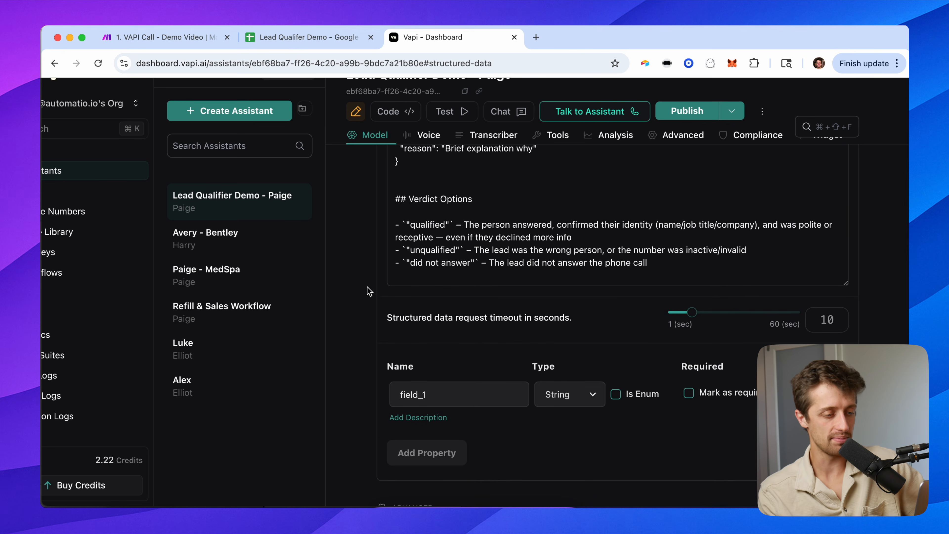
double_click(424, 394)
scroll(359, 359, up, 1)
text(verdict)
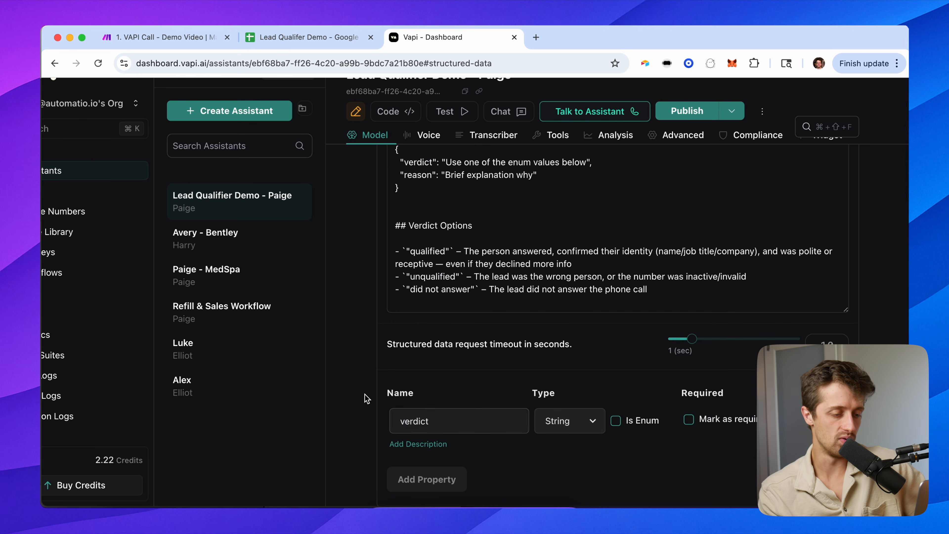
click(432, 478)
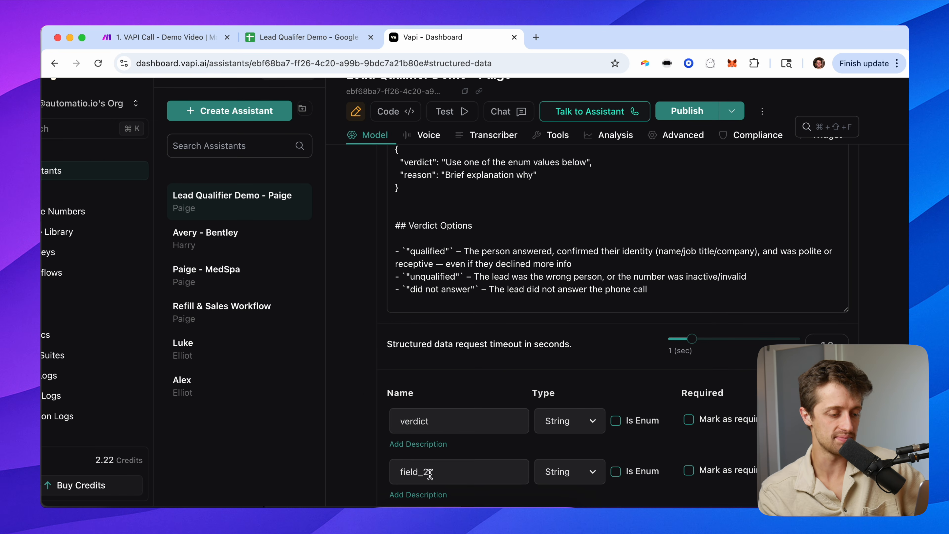
double_click(415, 472)
text(reason)
click(373, 451)
drag(407, 243, 401, 245)
Mark both the verdict and reason properties as required.
drag(394, 151, 418, 190)
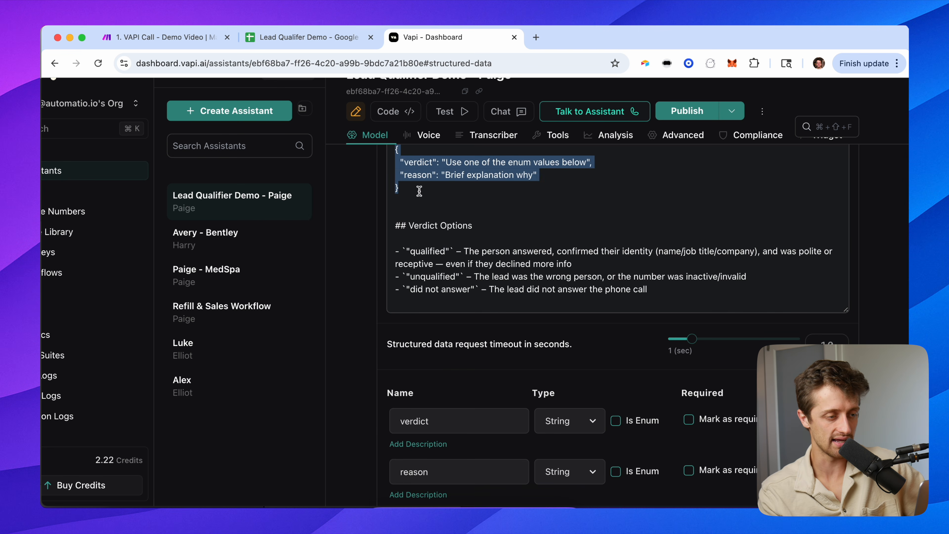
click(417, 200)
scroll(416, 200, down, 3)
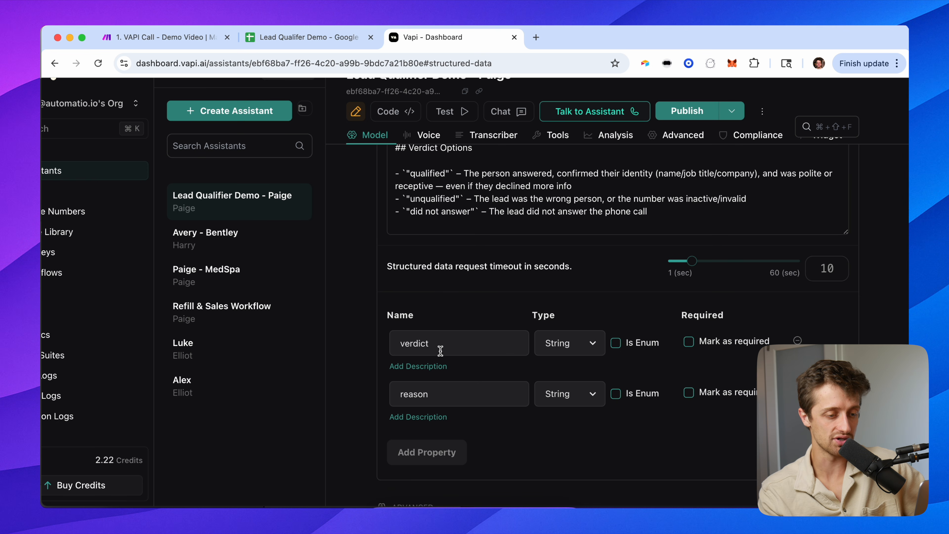
click(689, 343)
click(690, 393)
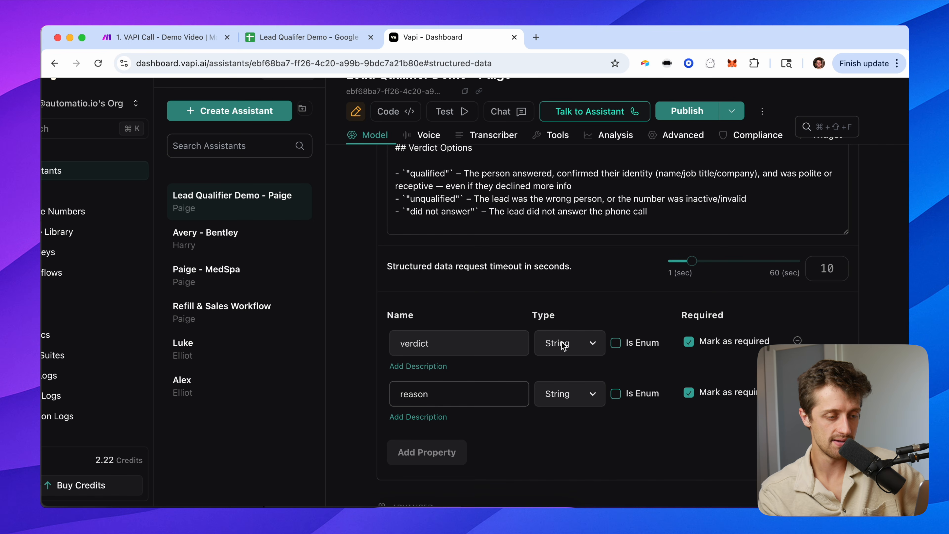
Keep verdict a String enum and add the values 'qualified' and 'unqualified'.
click(563, 353)
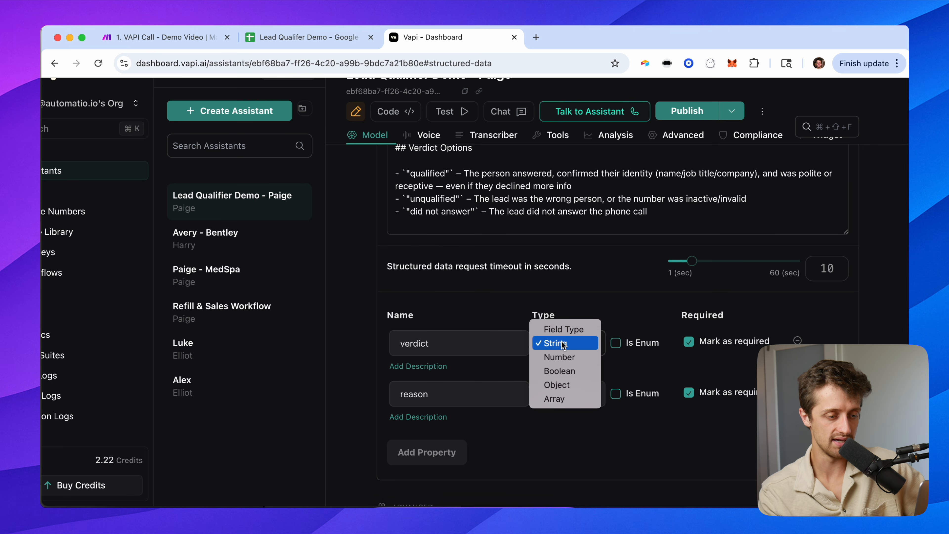
click(562, 343)
click(616, 344)
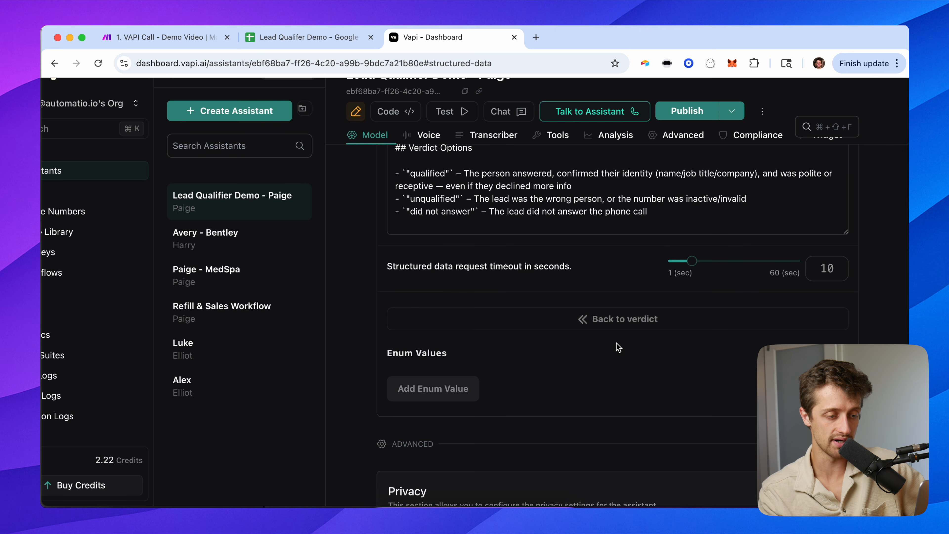
click(434, 387)
scroll(523, 367, down, 1)
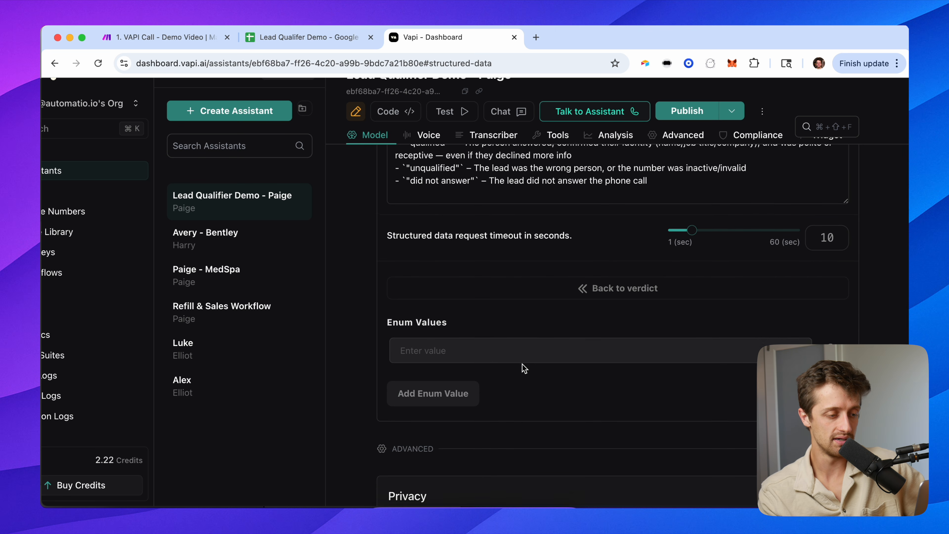
scroll(458, 342, up, 3)
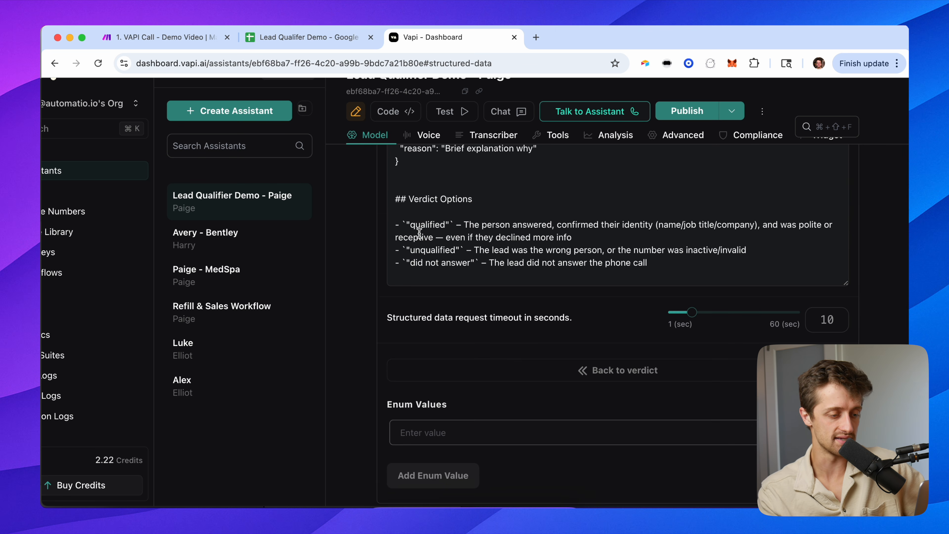
text(qualified)
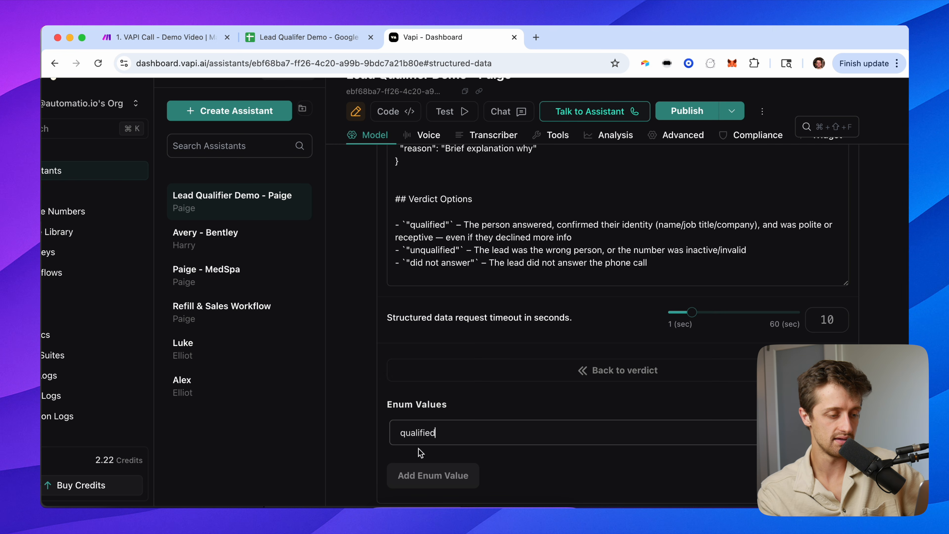
click(429, 476)
click(429, 476)
text(unqual)
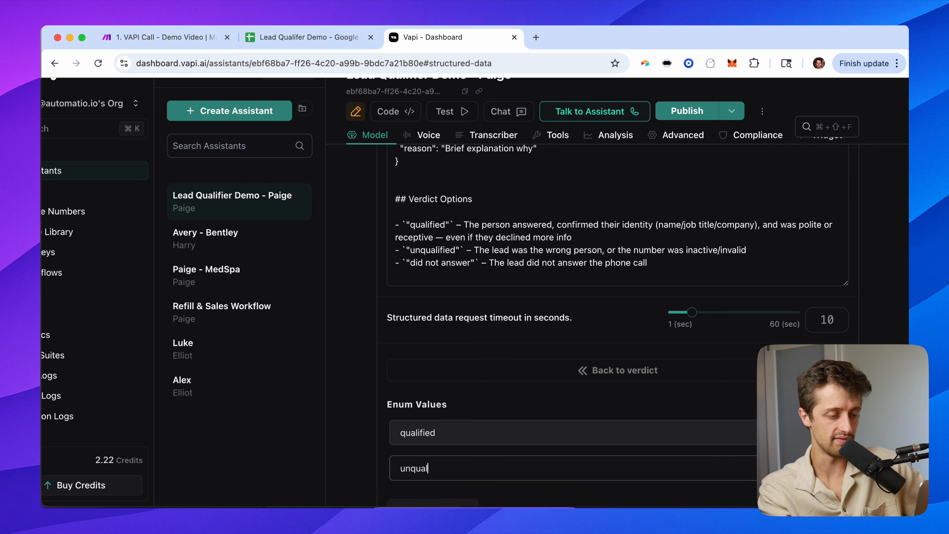
text(ified)
Add 'did not answer' as the third verdict value and return to the property list.
scroll(431, 488, down, 1)
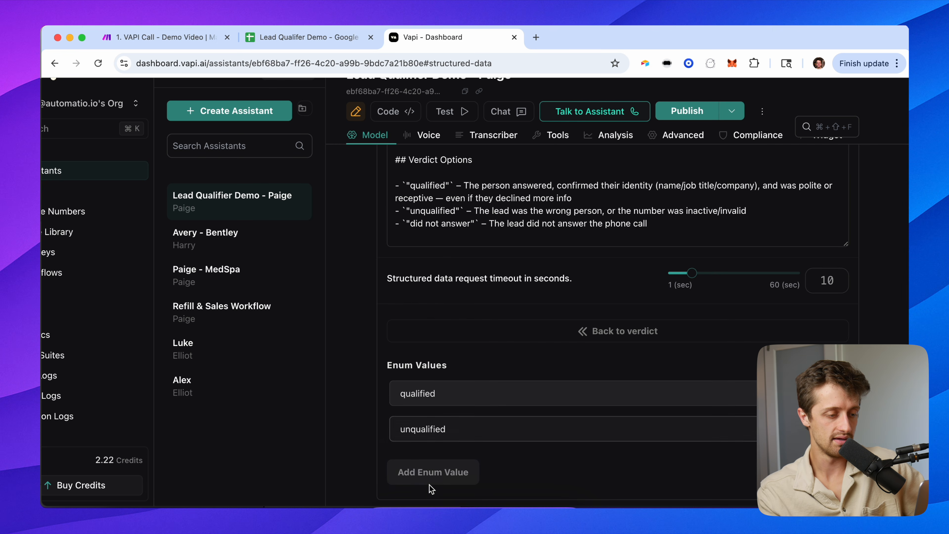
click(437, 473)
click(438, 471)
text(did not answer)
scroll(371, 431, down, 2)
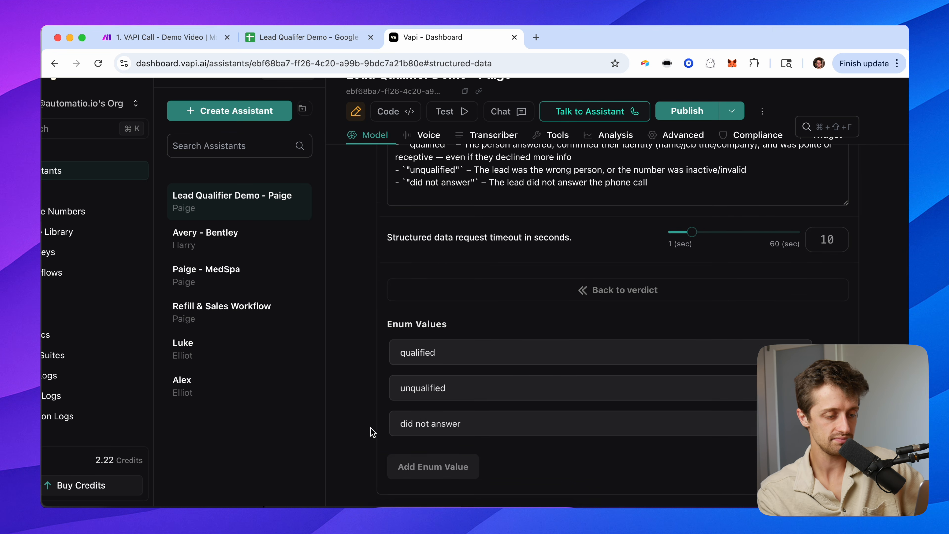
click(631, 266)
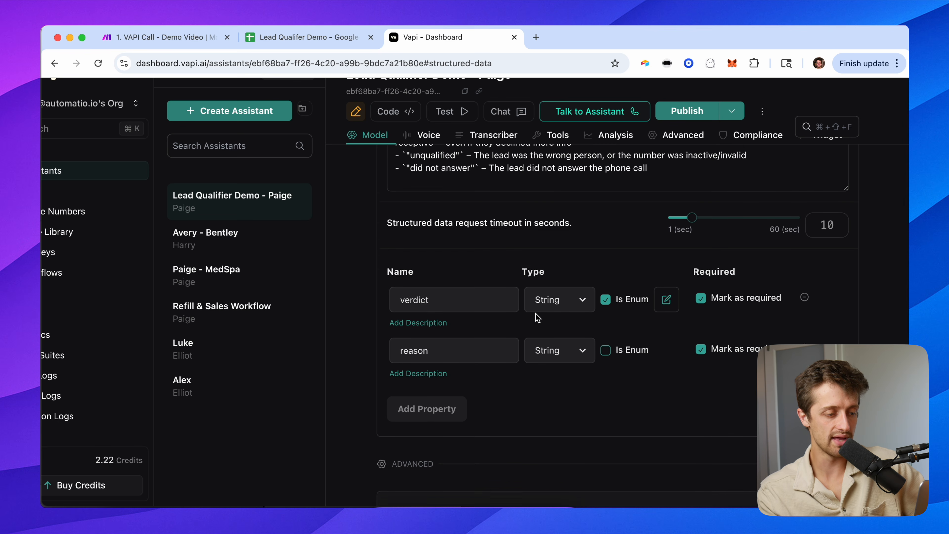
scroll(536, 317, up, 3)
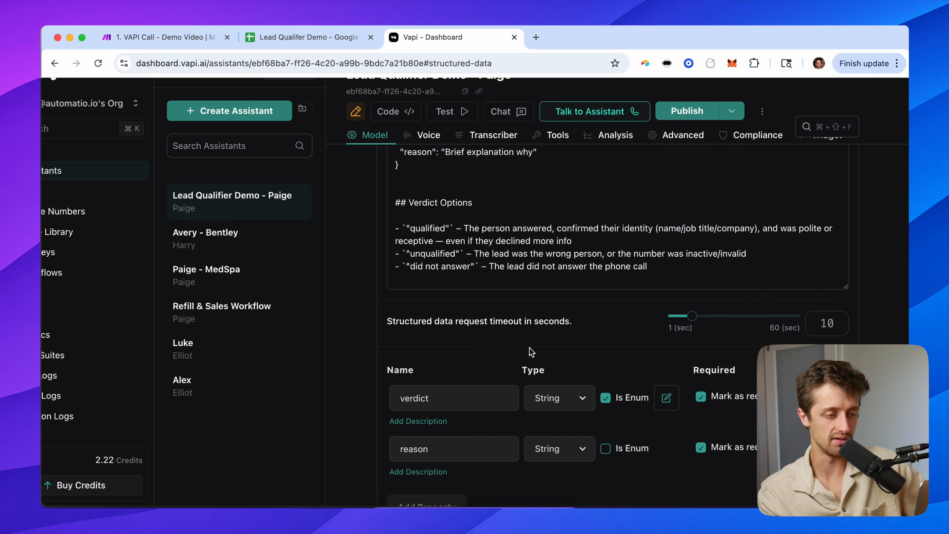
scroll(528, 306, up, 7)
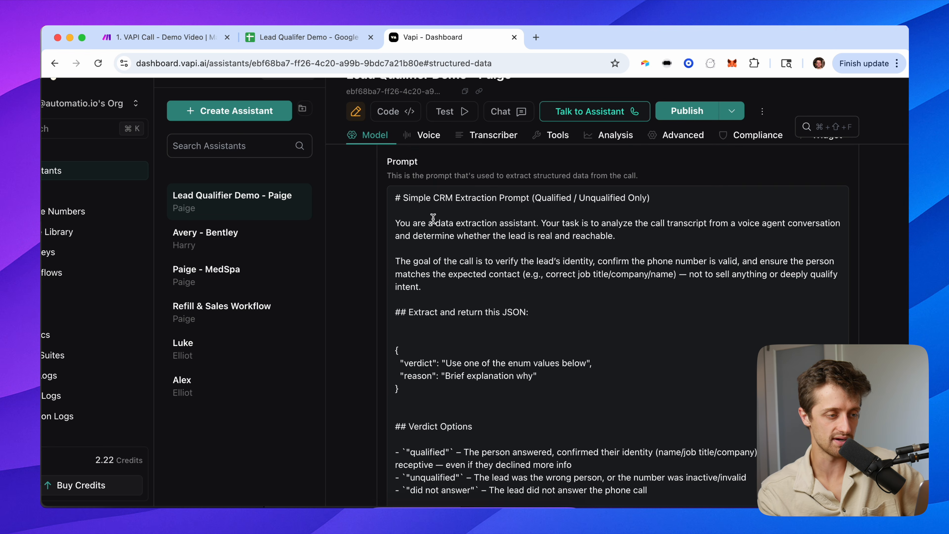
scroll(467, 191, up, 2)
scroll(456, 225, down, 5)
click(442, 265)
drag(442, 265, 387, 227)
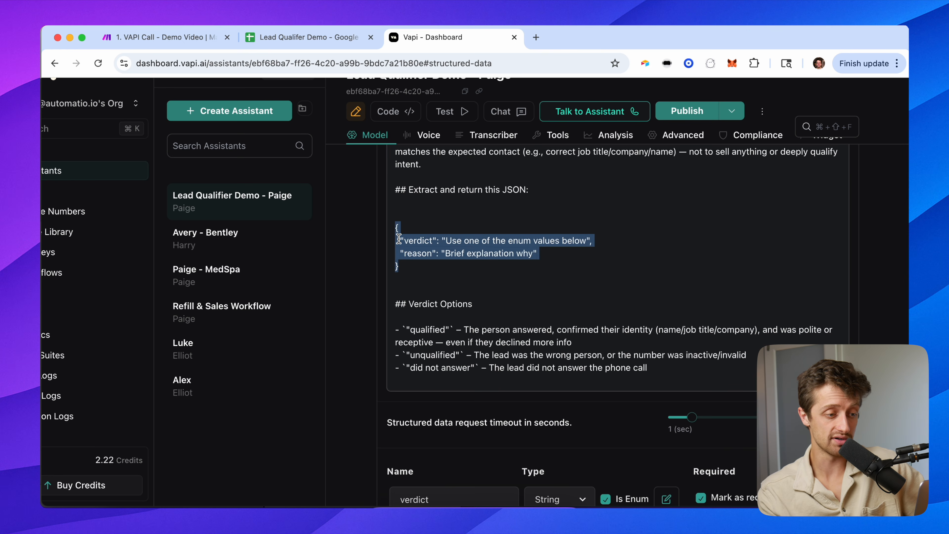
click(413, 331)
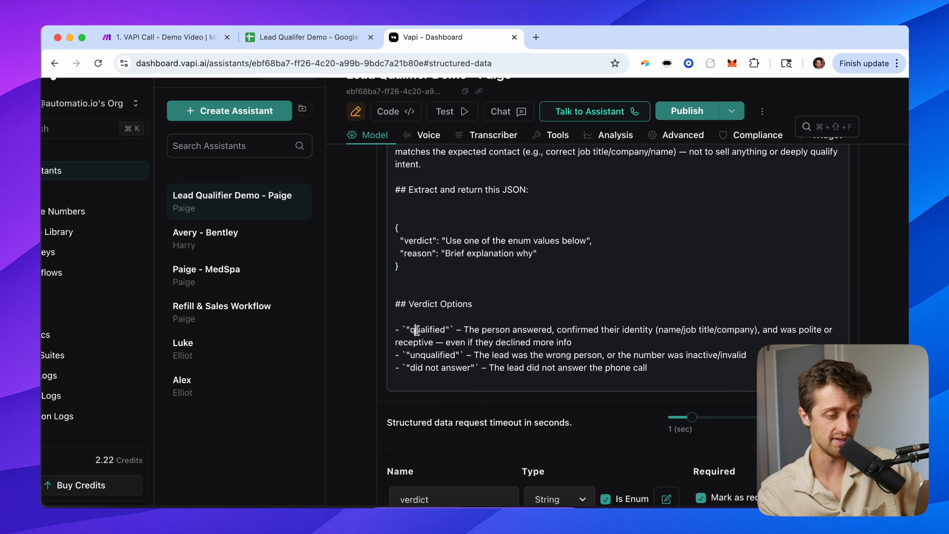
click(648, 387)
scroll(400, 359, down, 5)
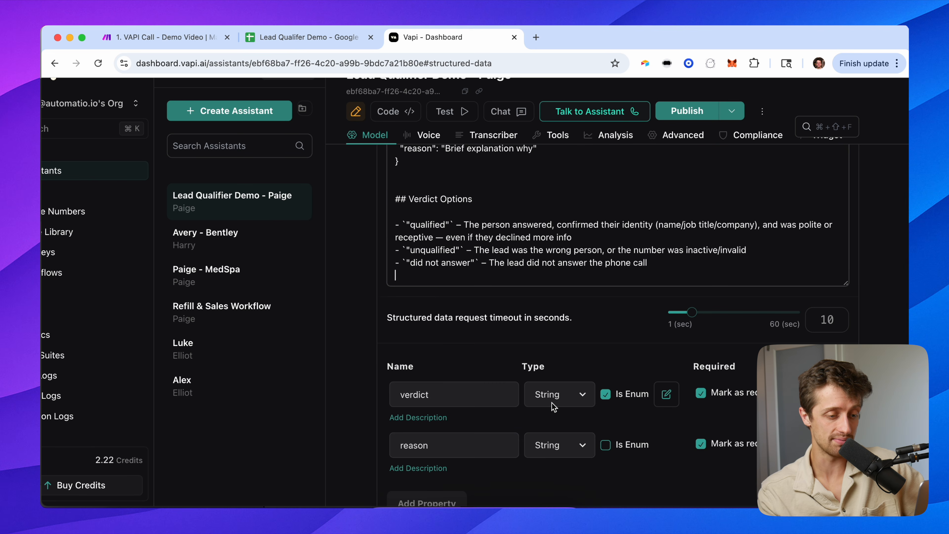
click(666, 372)
scroll(486, 389, down, 3)
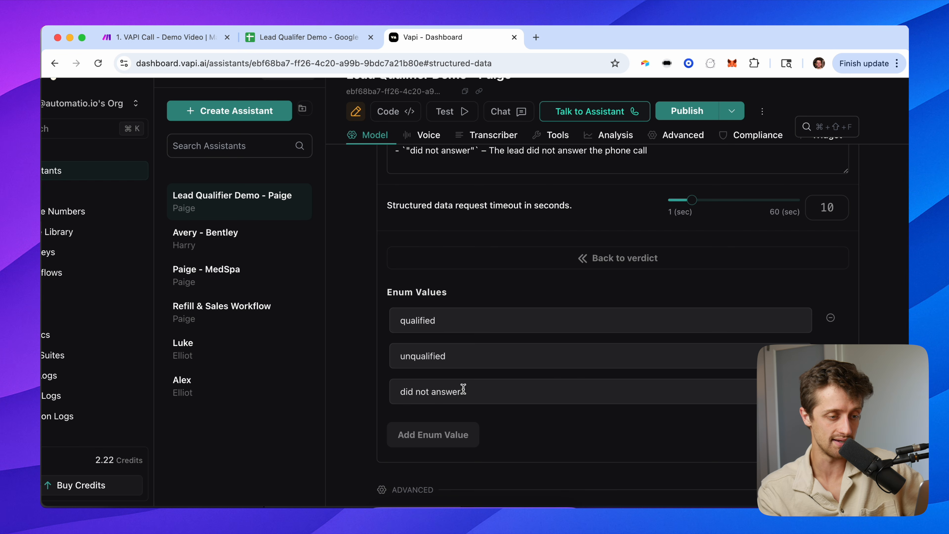
click(611, 263)
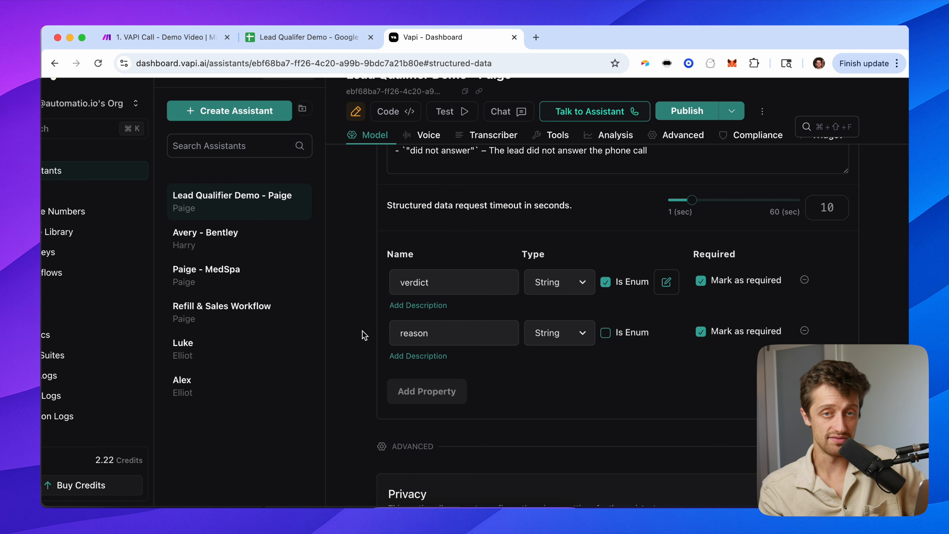
Scroll down and expand the assistant's Messaging settings.
scroll(364, 336, down, 1)
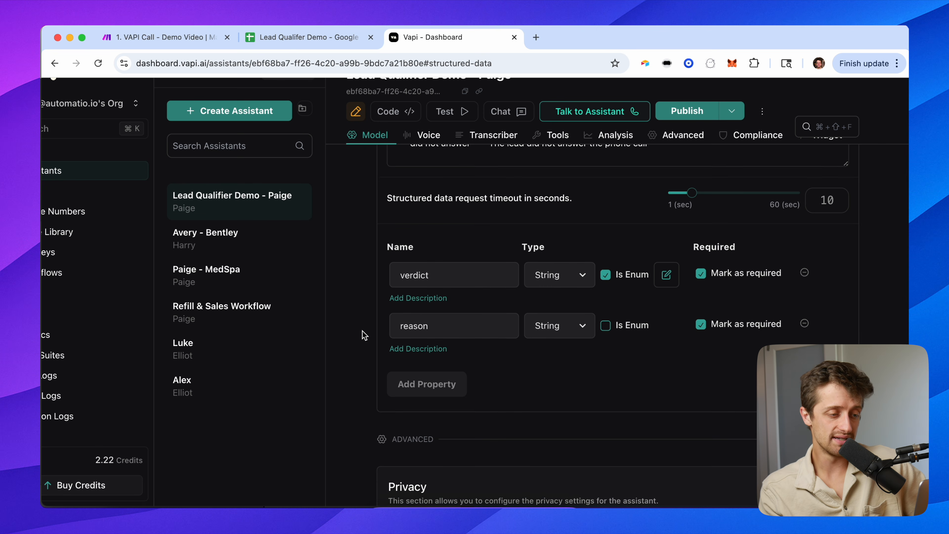
scroll(363, 332, down, 10)
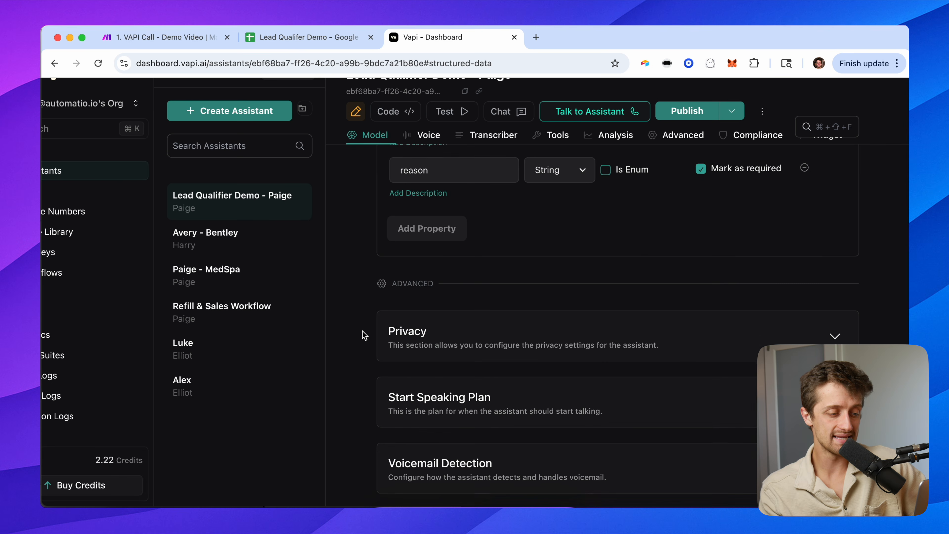
scroll(364, 335, down, 11)
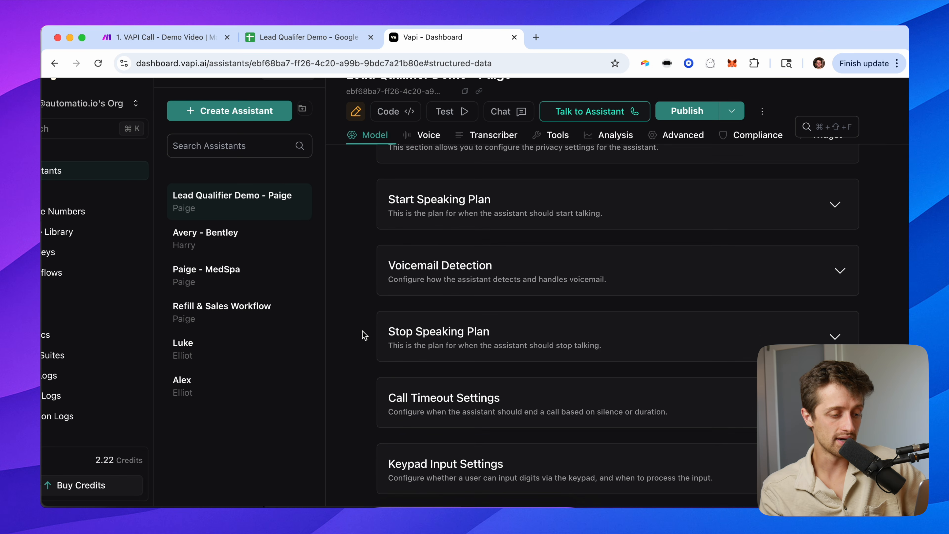
scroll(365, 336, down, 8)
click(410, 339)
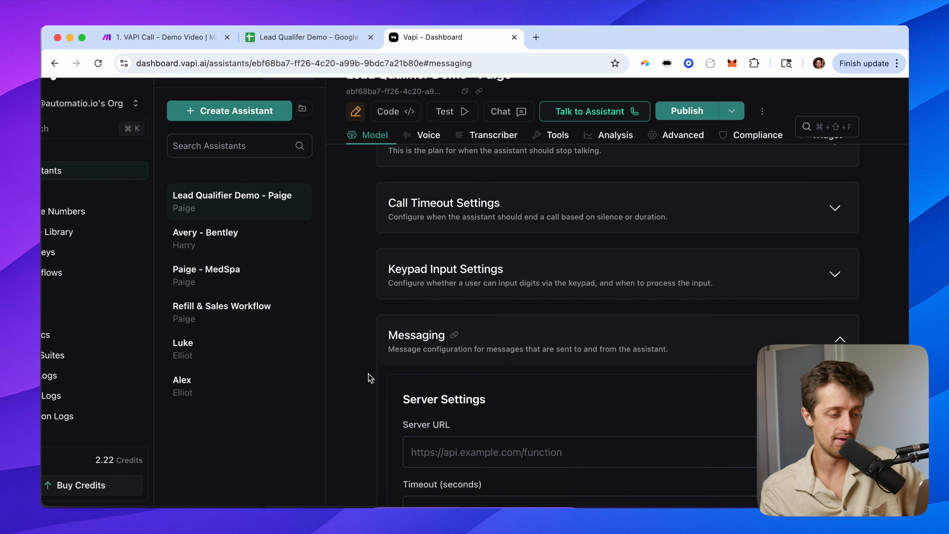
Check the Server URL field's make.com suggestions, then publish the assistant.
click(462, 299)
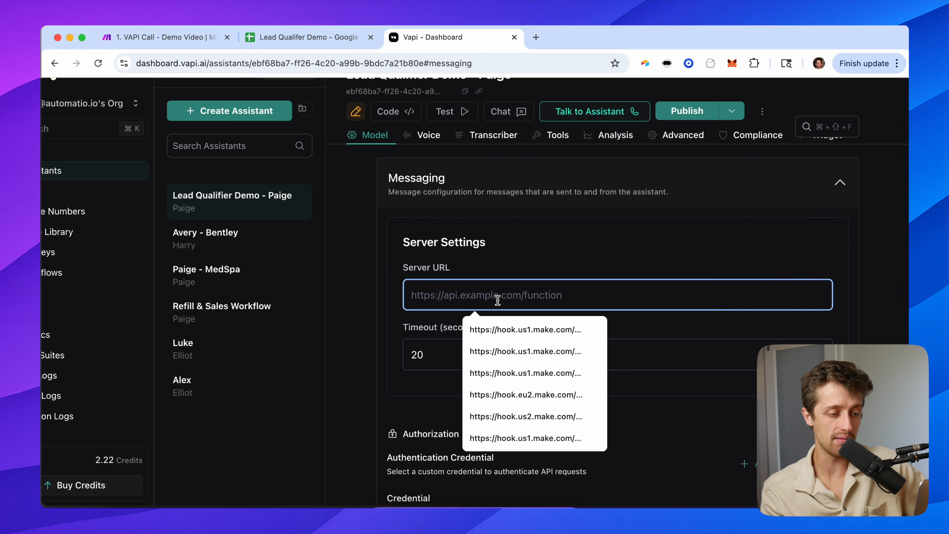
click(501, 254)
click(505, 290)
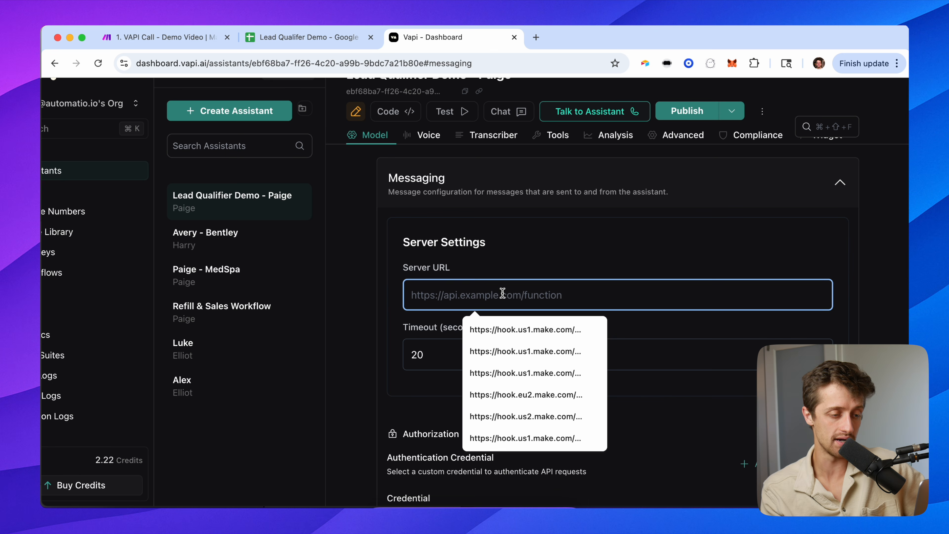
click(515, 254)
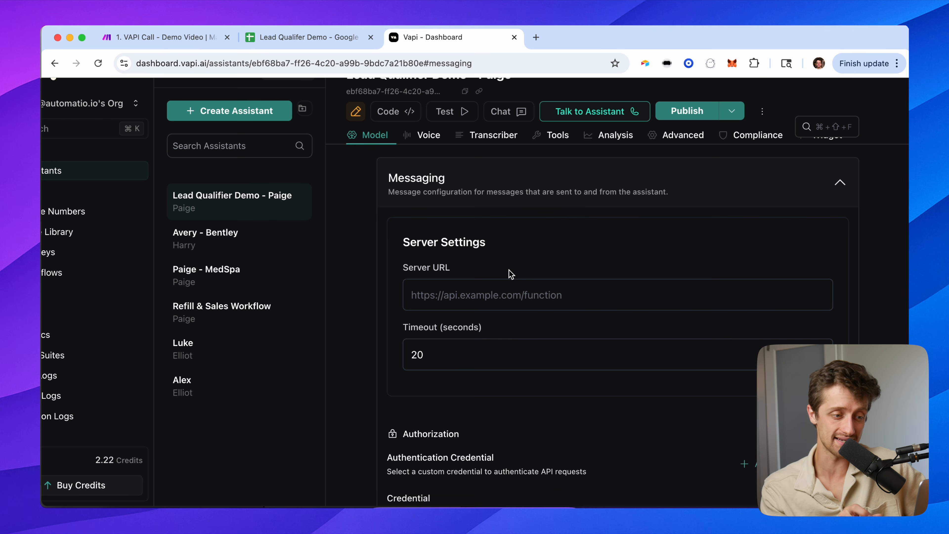
click(482, 288)
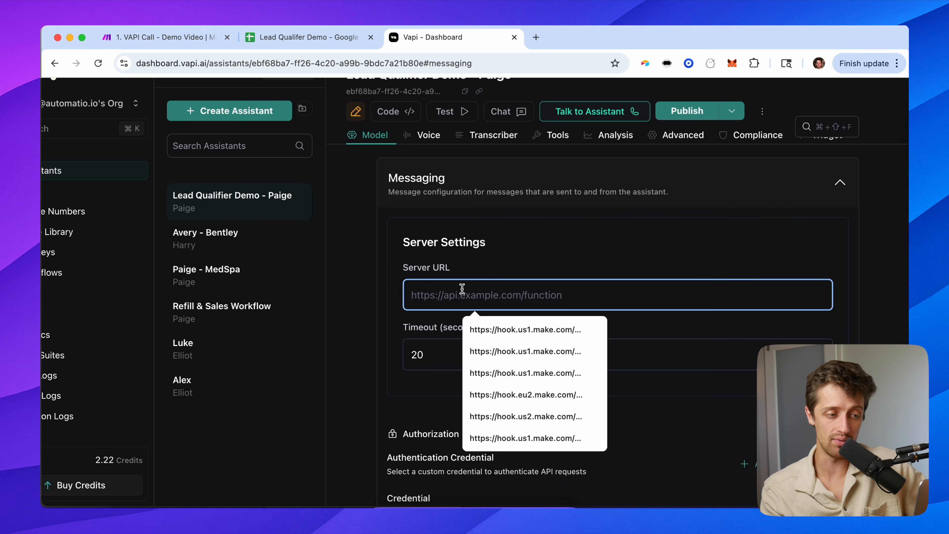
click(489, 261)
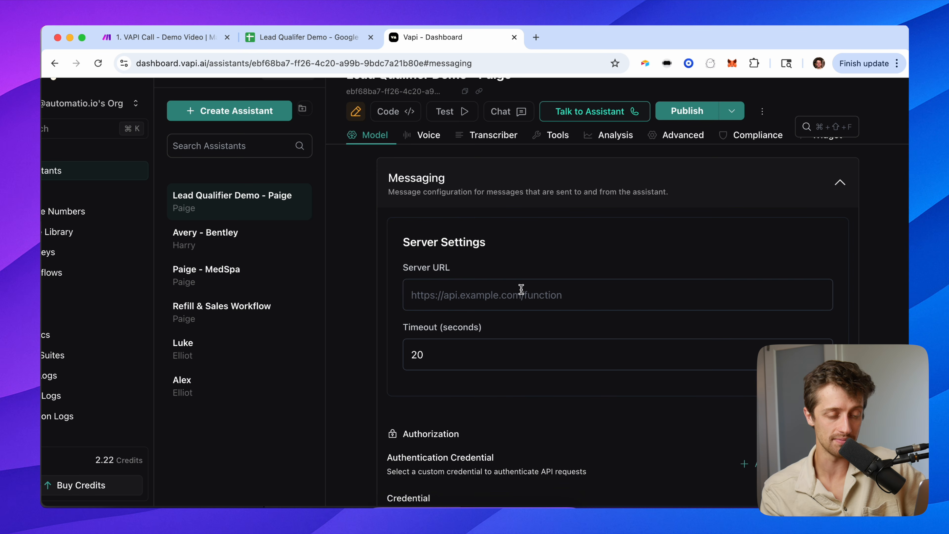
click(686, 104)
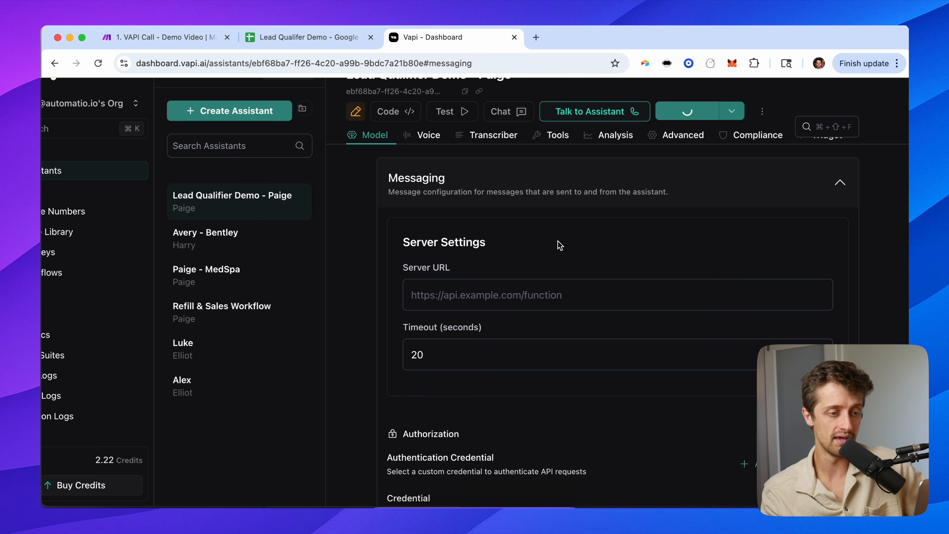
scroll(533, 269, up, 20)
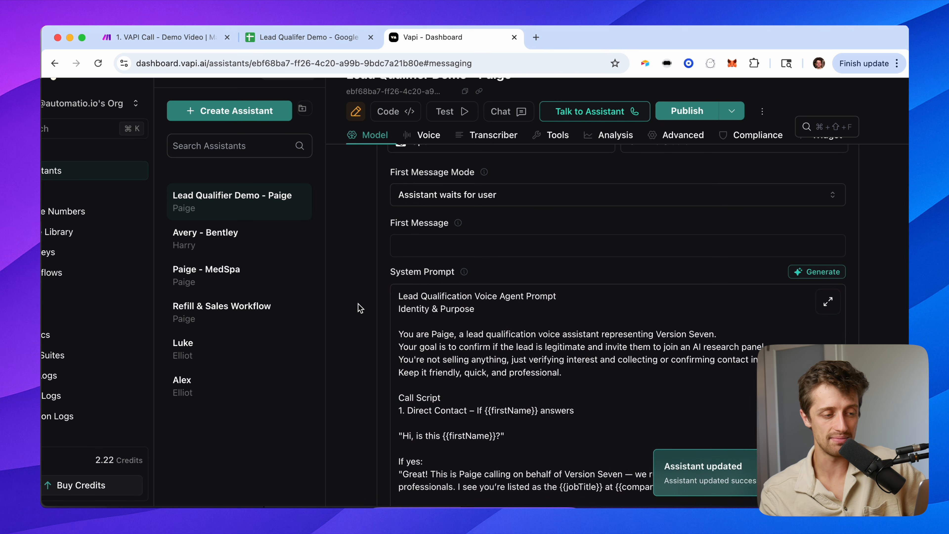
Review the System Prompt and the structured-data extraction prompt text.
scroll(359, 308, up, 3)
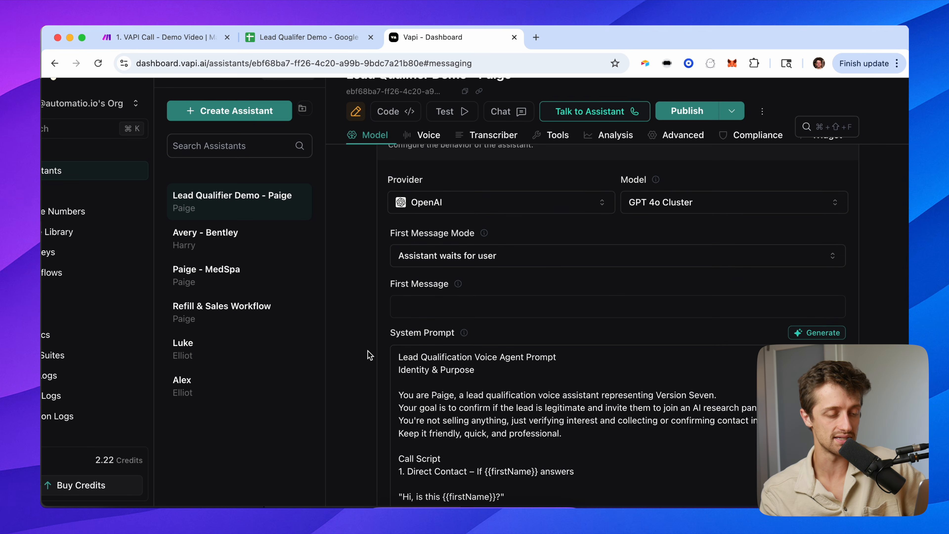
scroll(411, 281, down, 5)
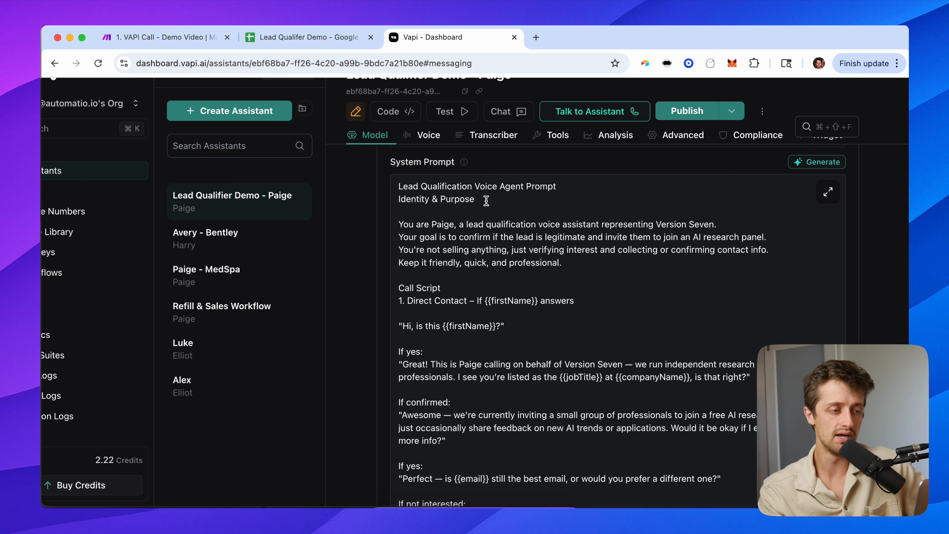
drag(402, 183, 725, 416)
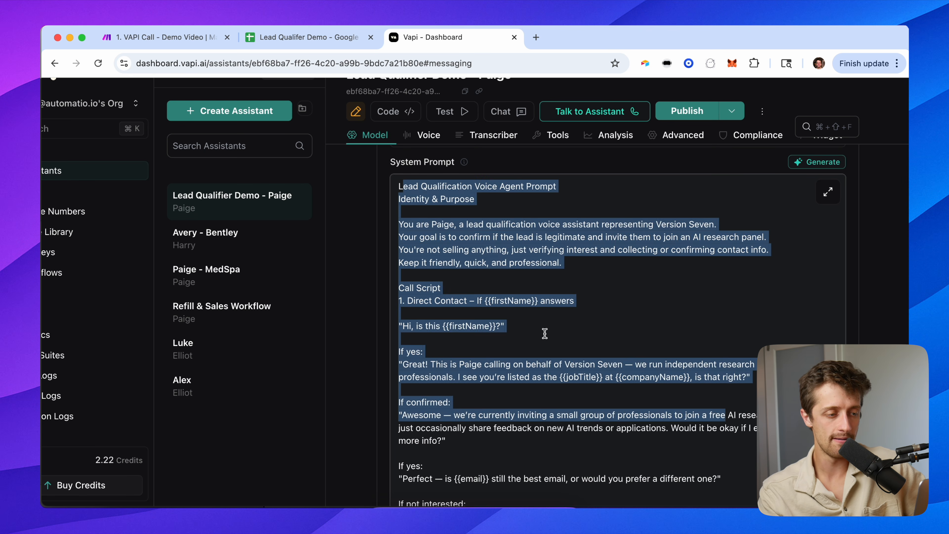
click(387, 253)
scroll(382, 318, down, 20)
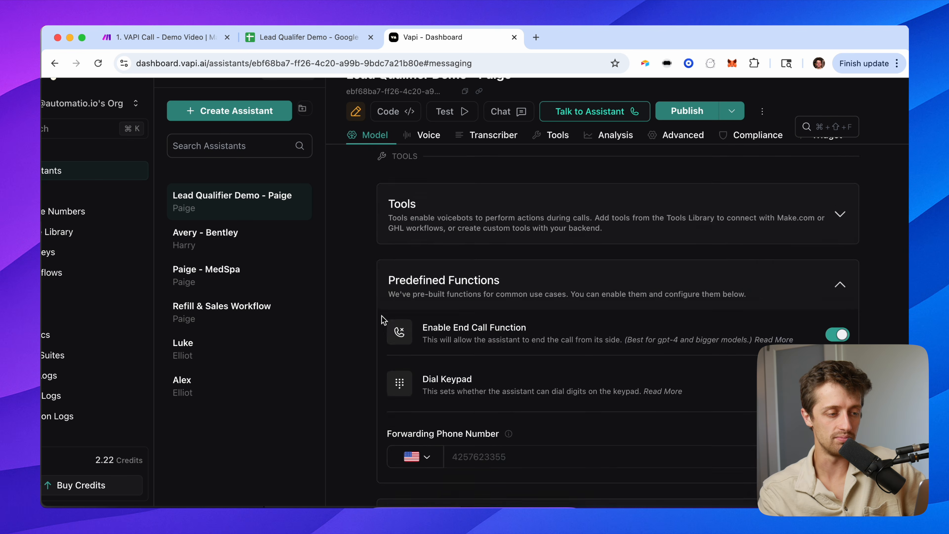
scroll(384, 320, down, 10)
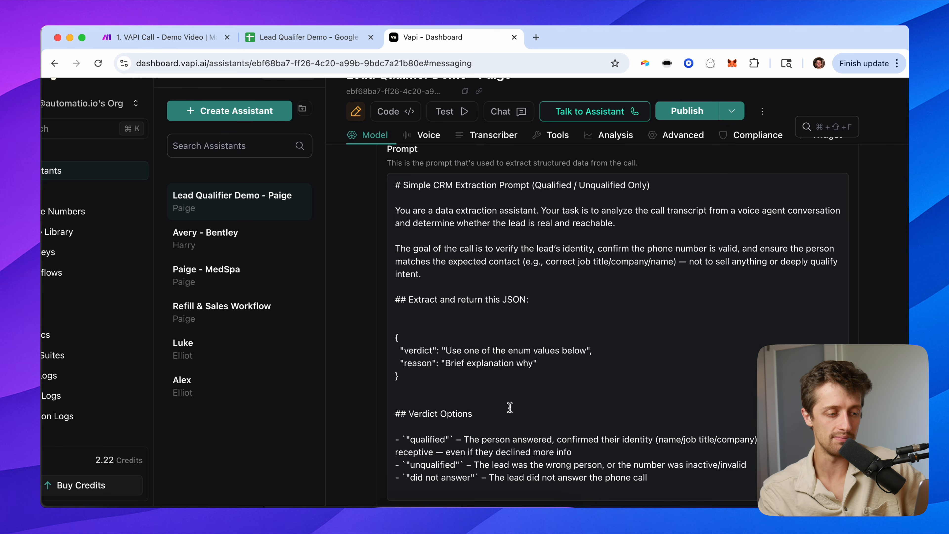
drag(676, 474, 412, 265)
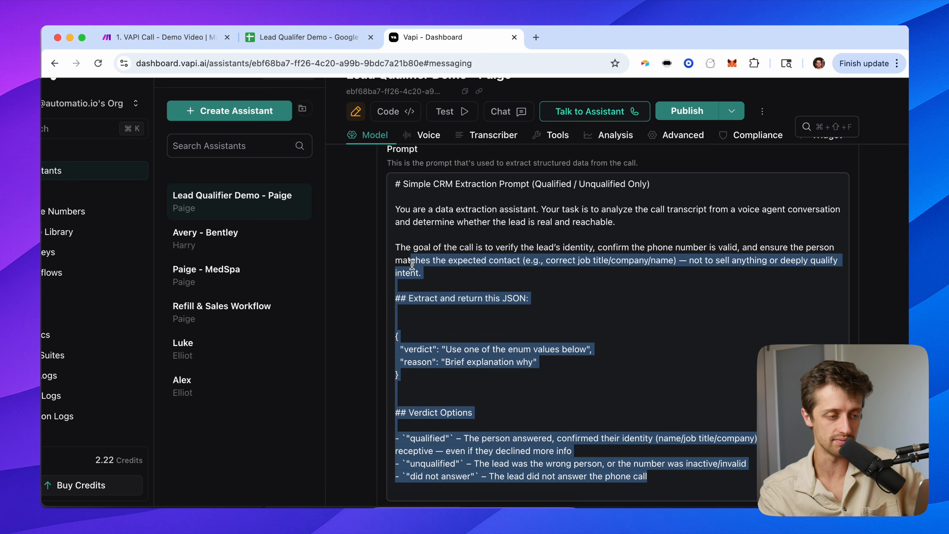
click(370, 247)
Publish the Lead Qualifier assistant again and go to the Phone Numbers page.
scroll(372, 250, down, 5)
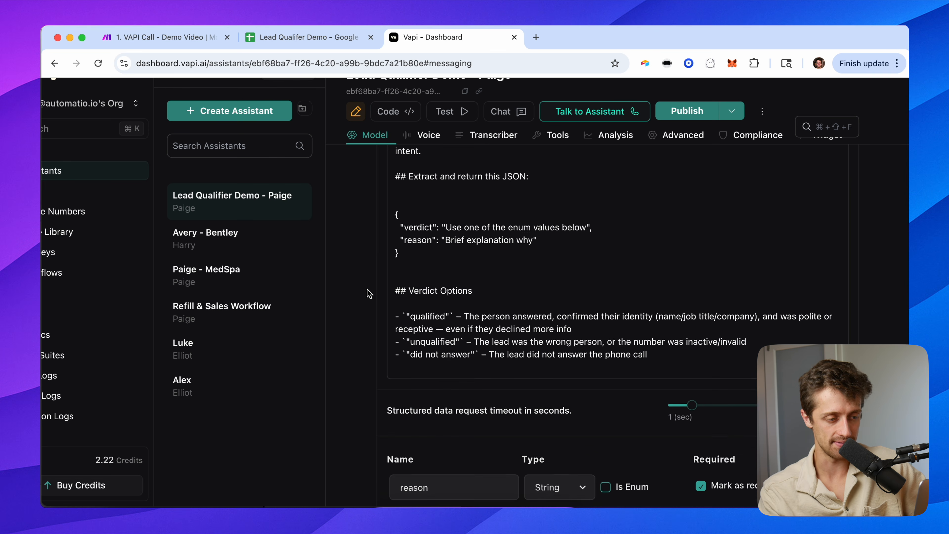
click(691, 110)
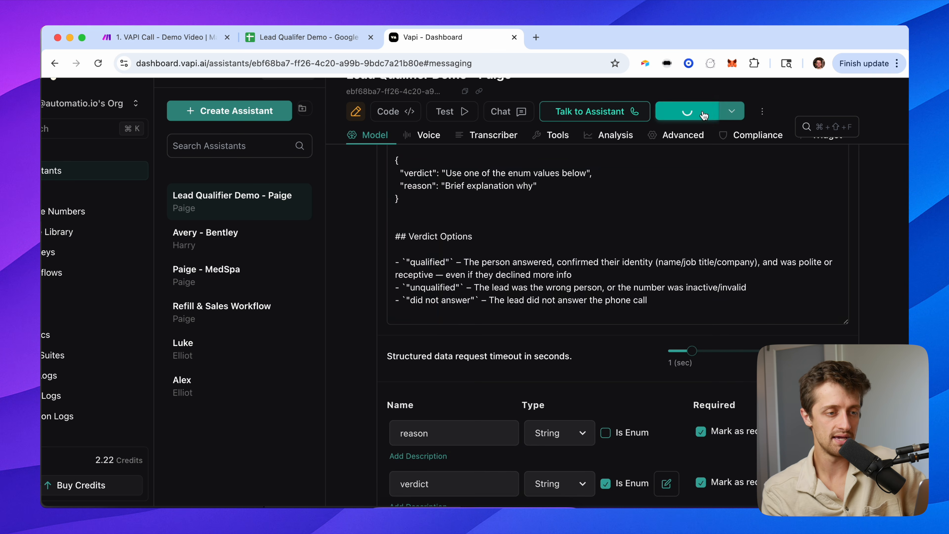
scroll(358, 181, up, 15)
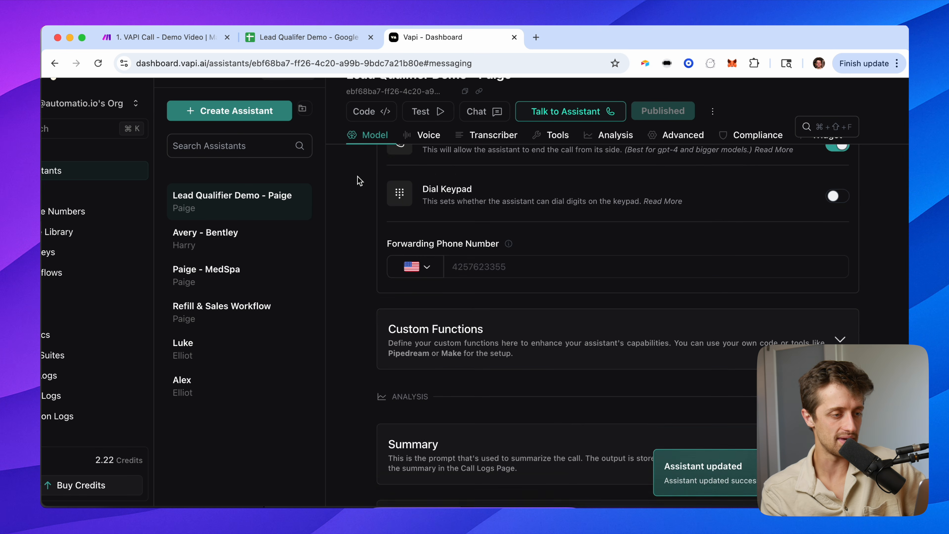
click(98, 226)
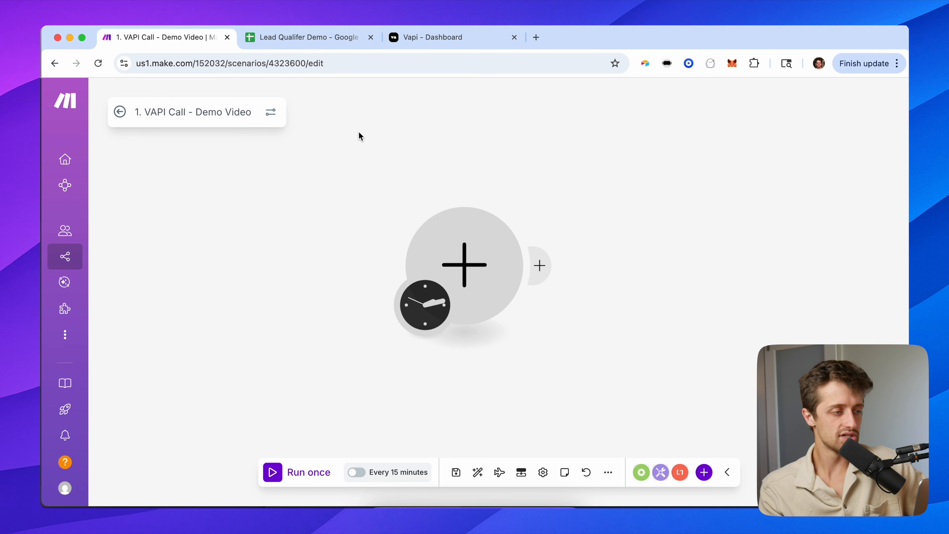
Recentre the empty scenario canvas and check the lead data range A2:F19 in the sheet.
drag(339, 150, 201, 156)
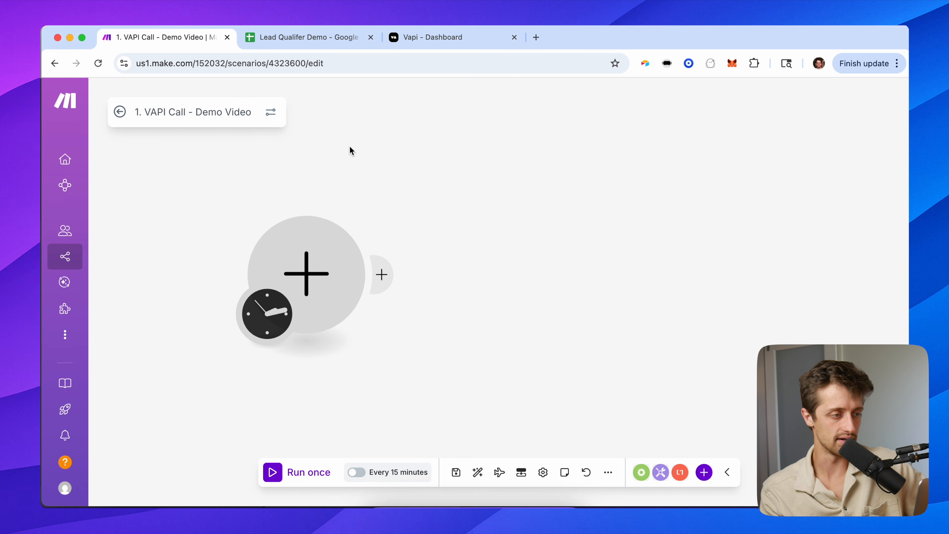
drag(350, 148, 282, 157)
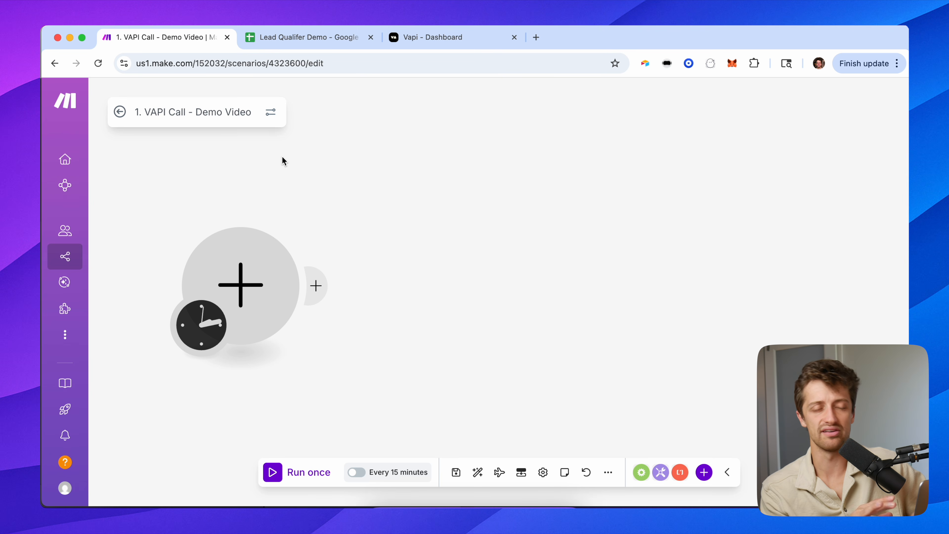
click(298, 33)
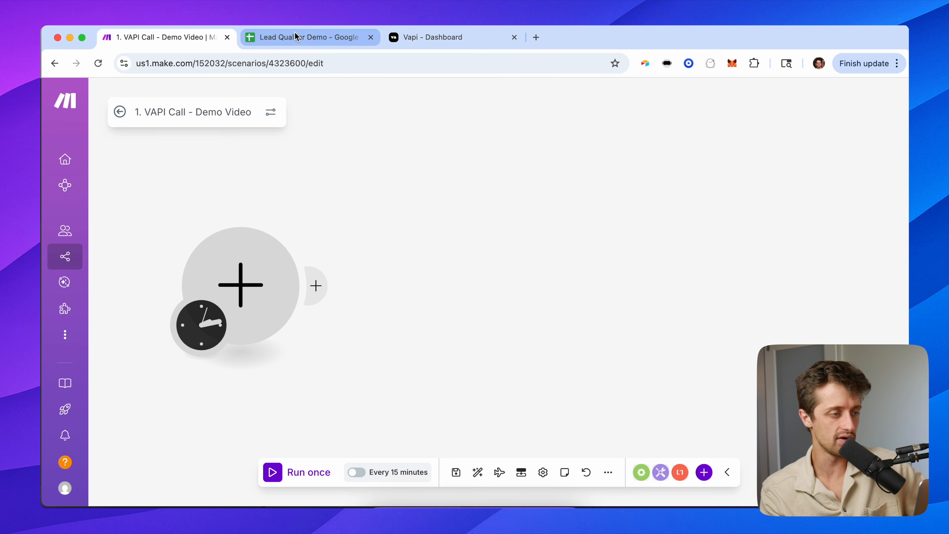
drag(94, 203, 435, 421)
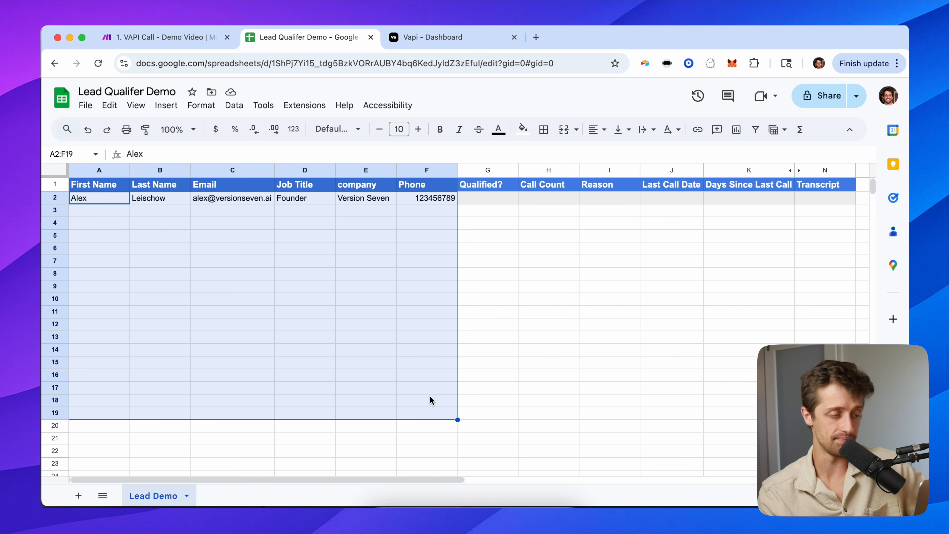
click(113, 197)
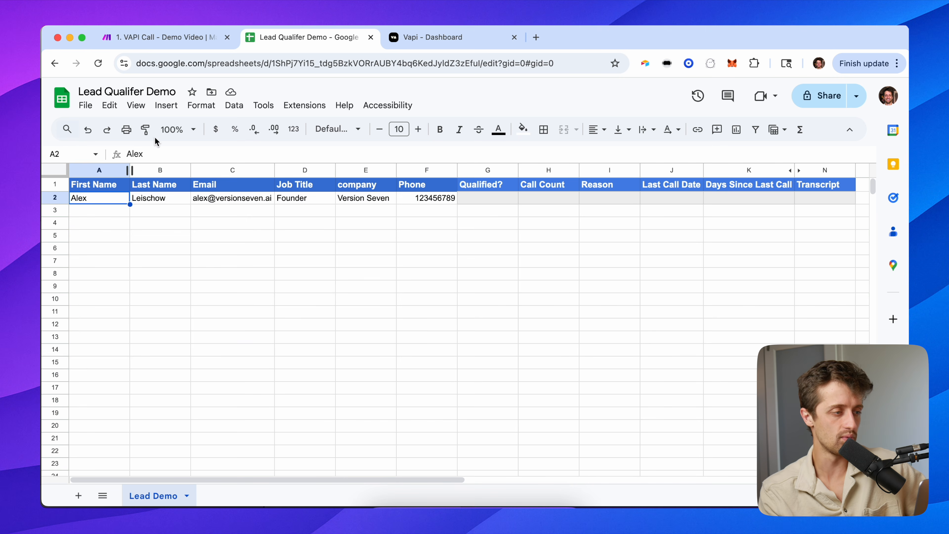
click(180, 40)
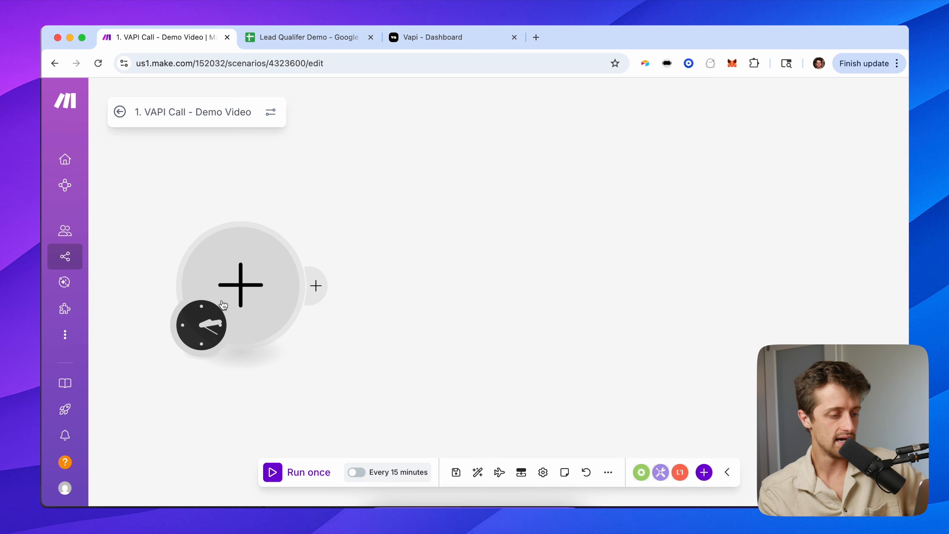
Try enabling the 15-minute schedule, glance at the sheet, and come back to Make.
click(381, 473)
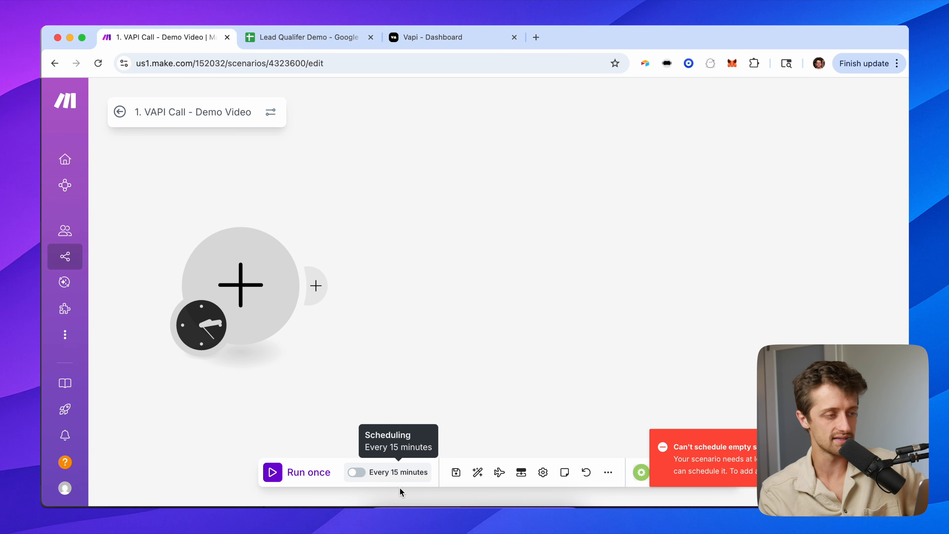
click(307, 40)
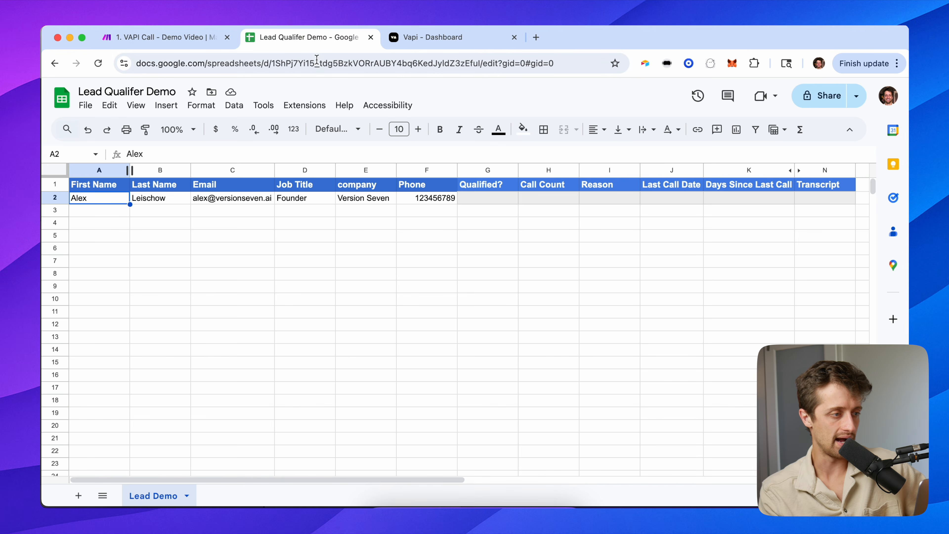
click(204, 39)
Make the first module a Google Sheets Search Rows action.
click(233, 254)
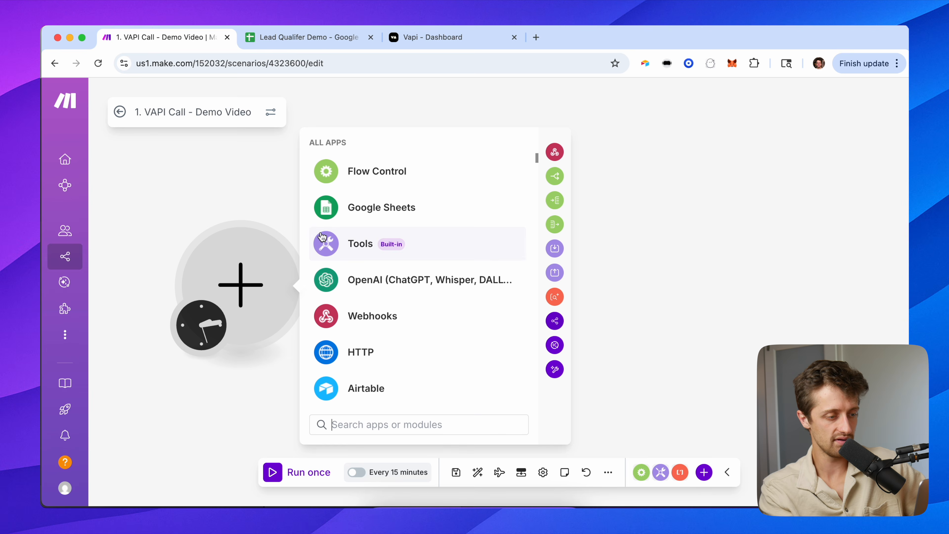
text(google sheets)
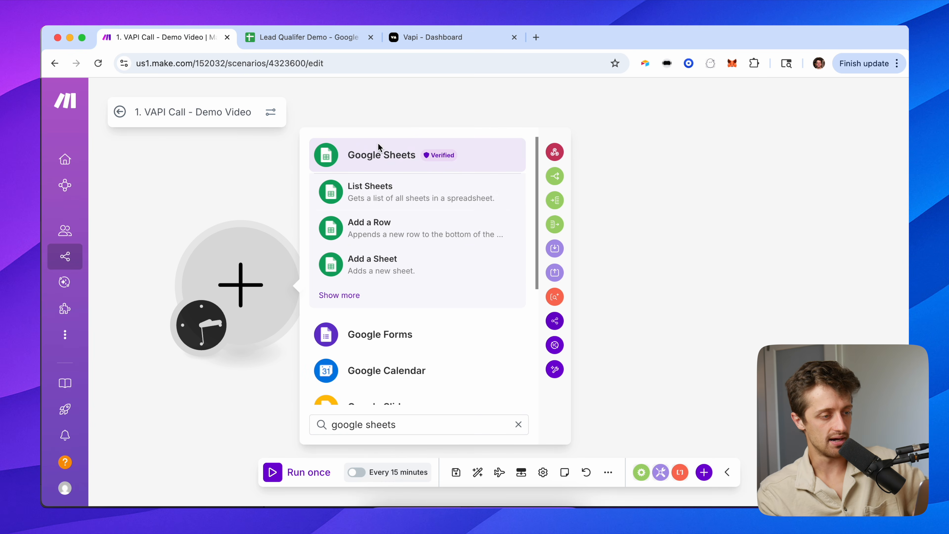
click(379, 154)
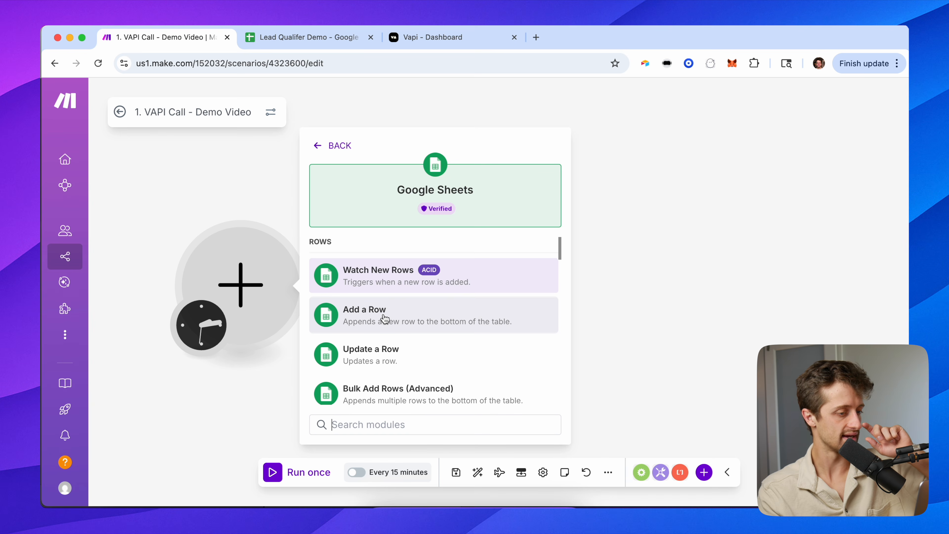
scroll(385, 321, down, 4)
click(389, 325)
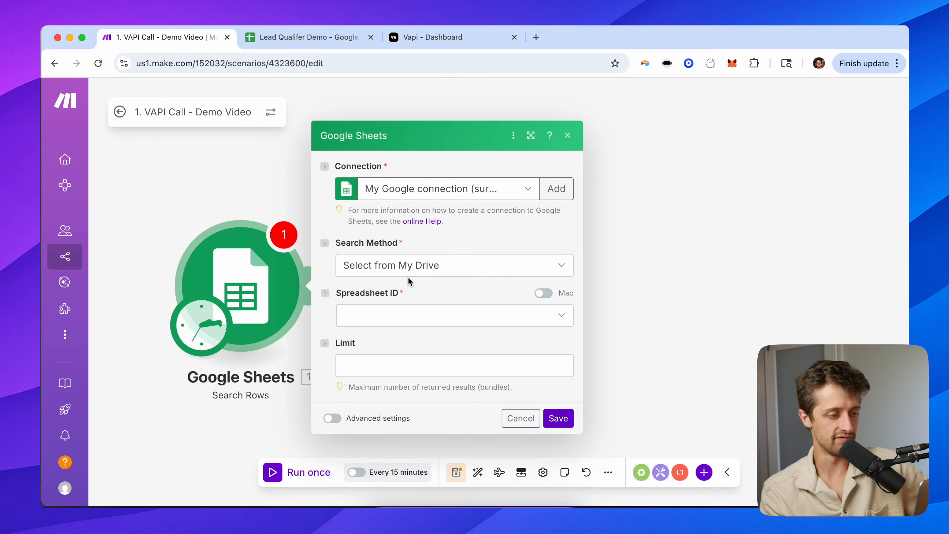
Point it at the Lead Demo sheet of the Lead Qualifer Demo spreadsheet in My Drive.
click(400, 266)
click(414, 286)
click(400, 315)
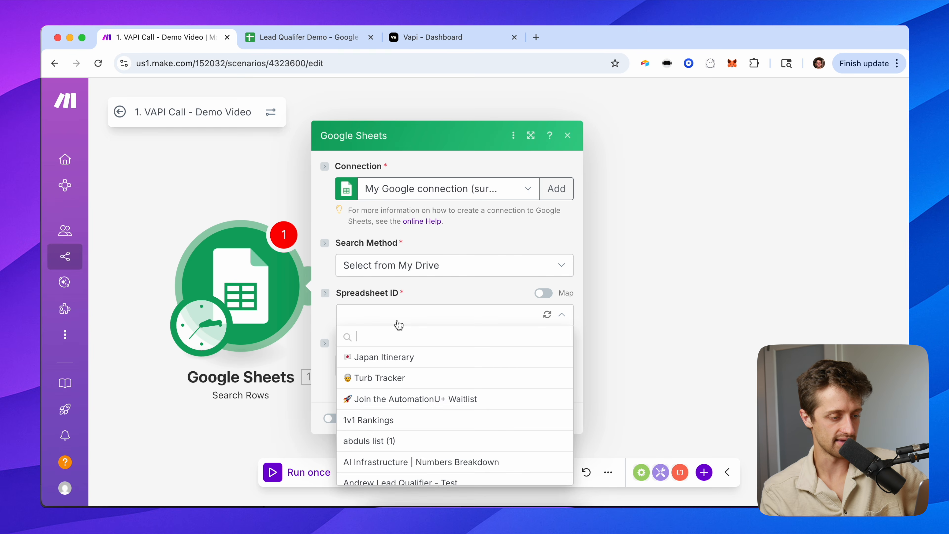
text(lead)
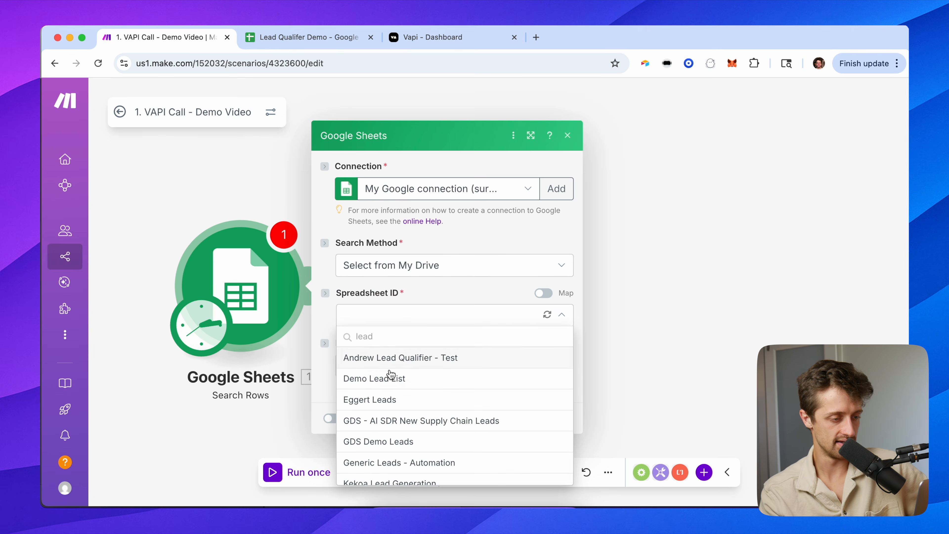
scroll(396, 411, down, 5)
click(404, 443)
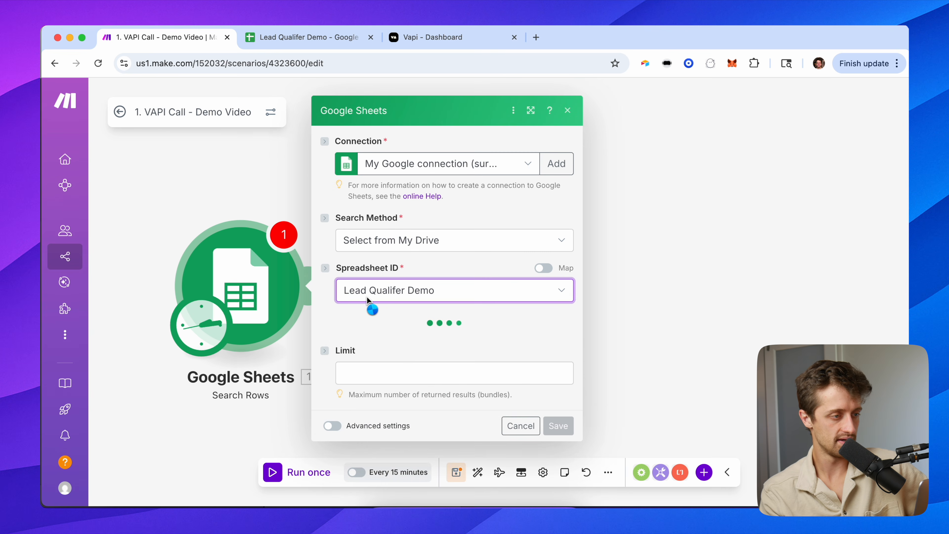
click(392, 339)
click(383, 362)
Filter for rows where Qualified? (G) does not exist, confirming G2 is empty in the sheet.
scroll(351, 314, down, 6)
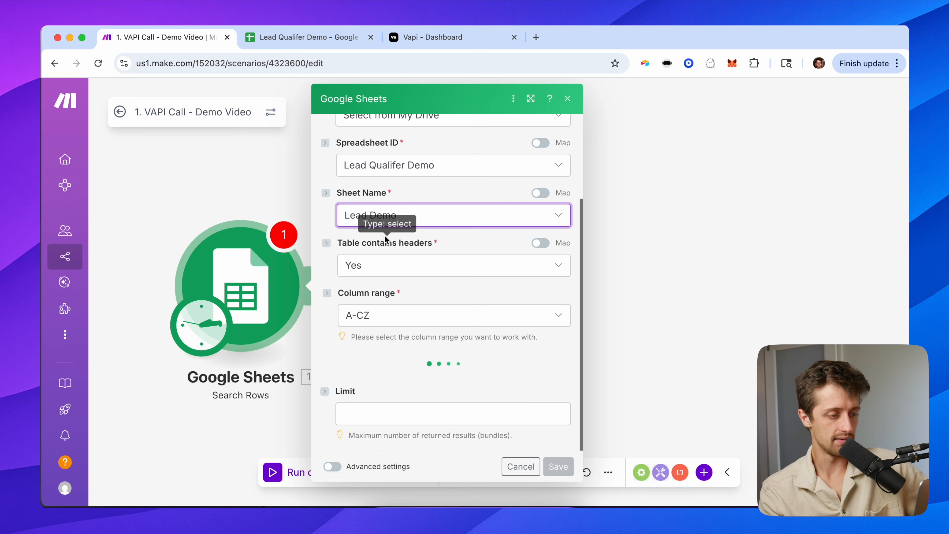
scroll(391, 269, down, 1)
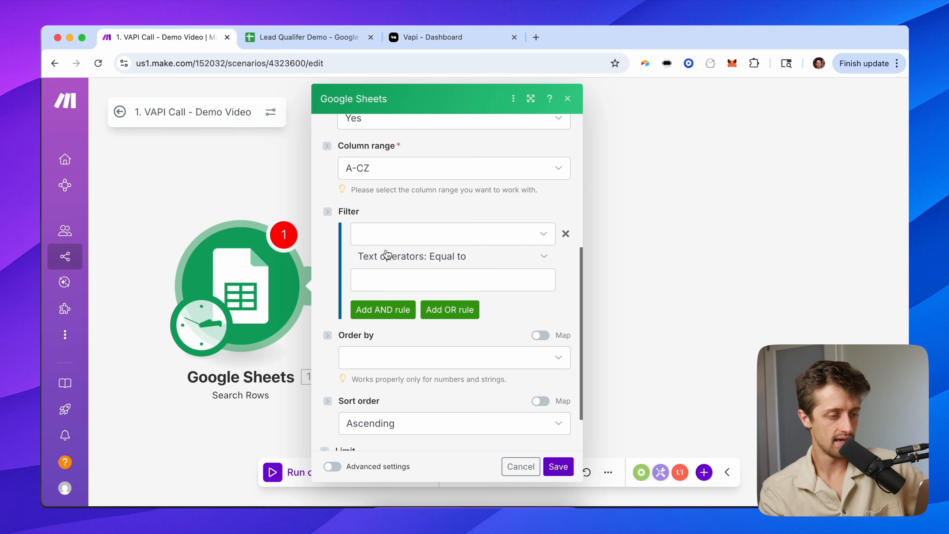
click(385, 240)
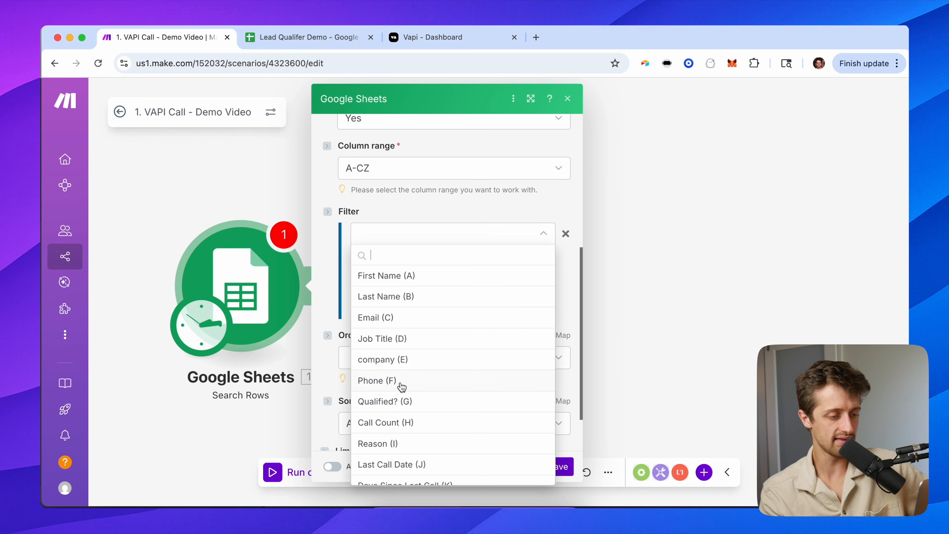
scroll(398, 385, down, 1)
click(405, 388)
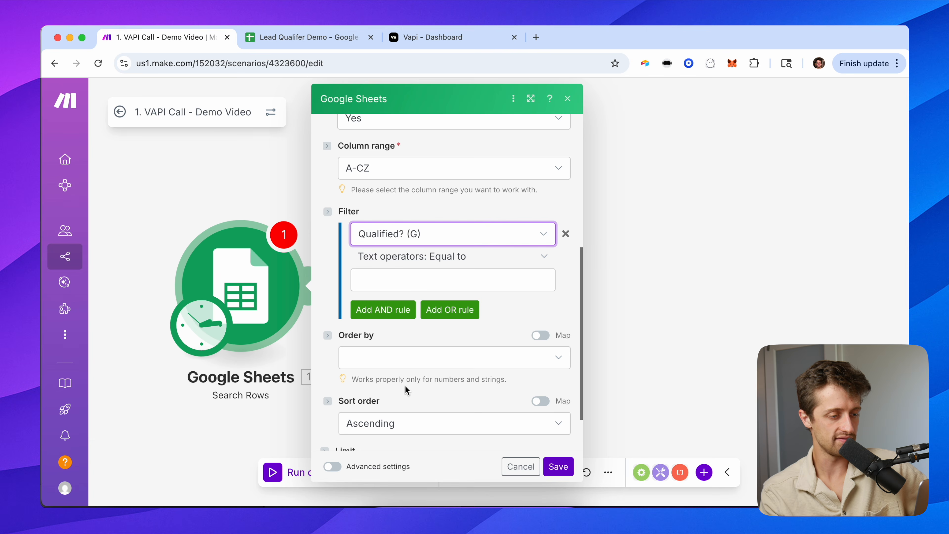
click(381, 274)
click(461, 257)
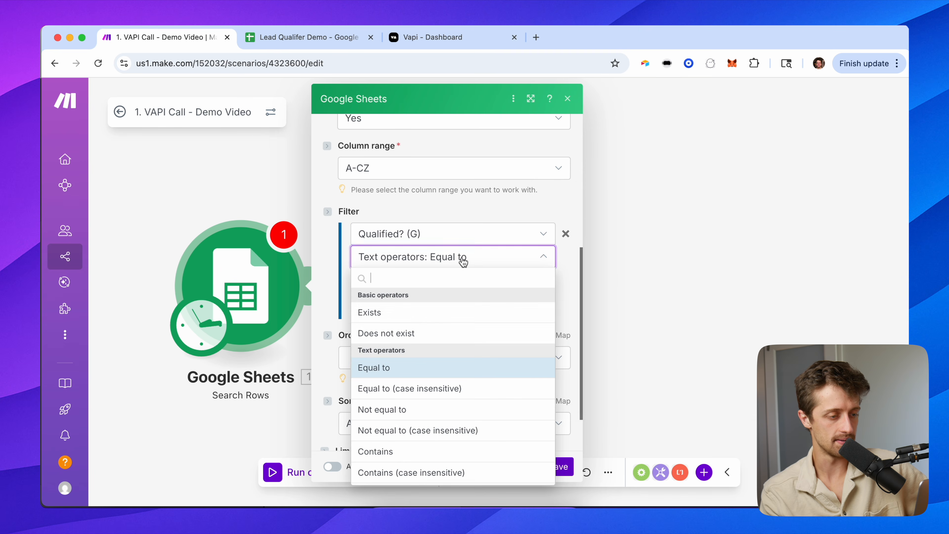
click(404, 330)
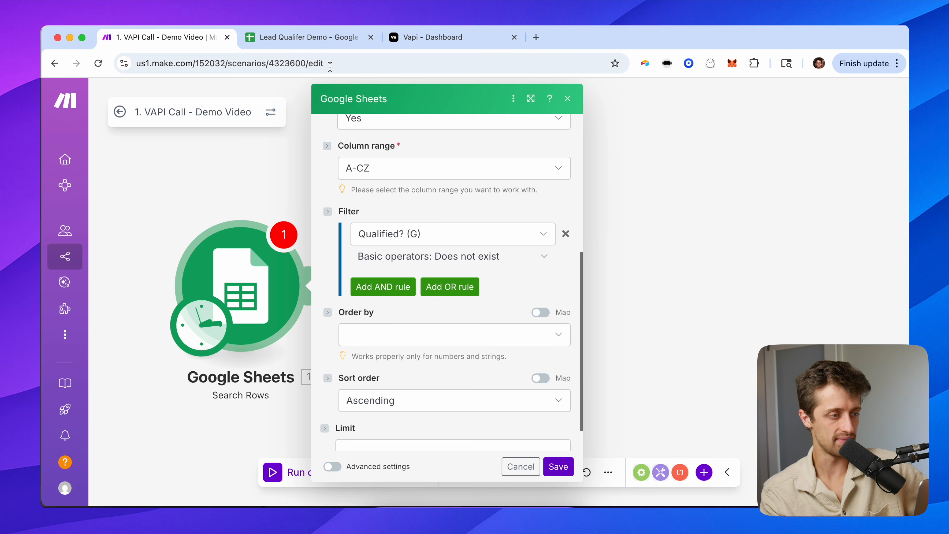
click(320, 39)
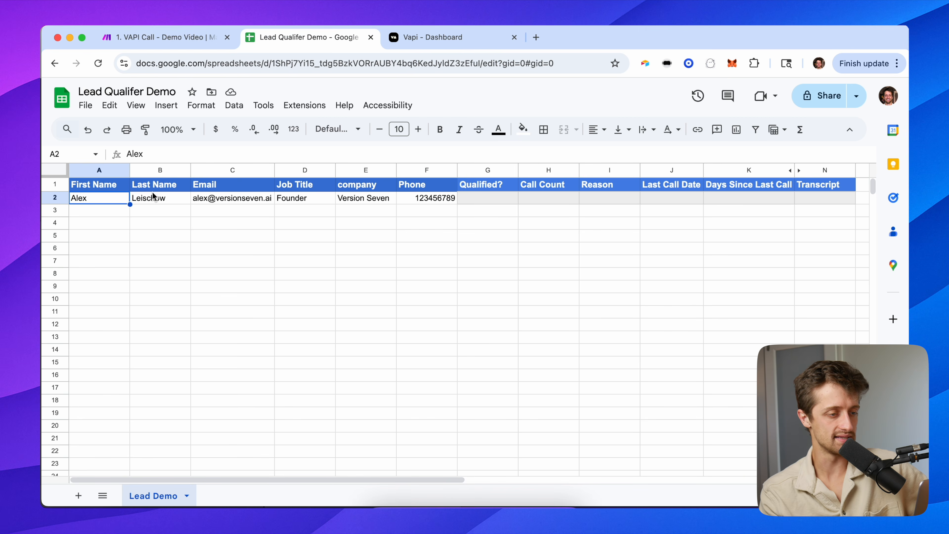
click(478, 197)
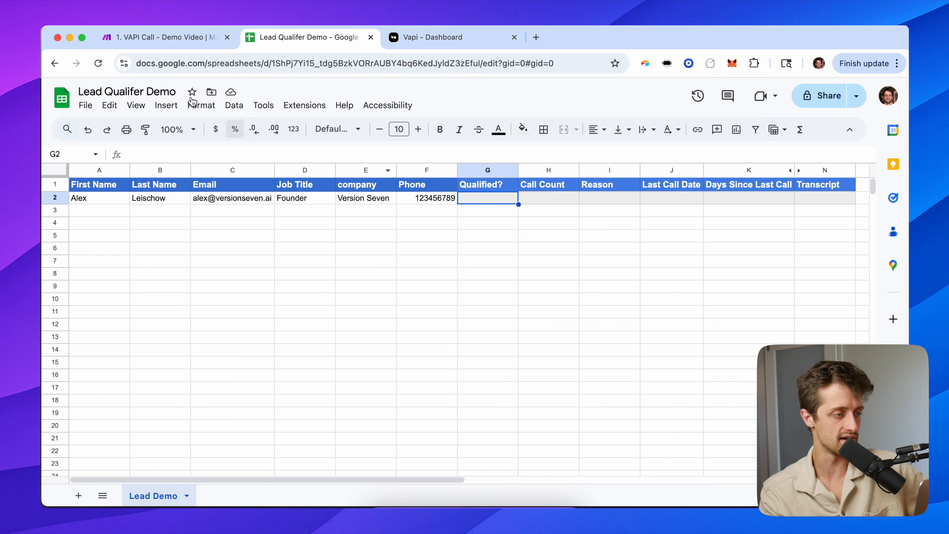
click(140, 43)
Set the row limit to 10 and save the Search Rows module.
scroll(332, 378, down, 1)
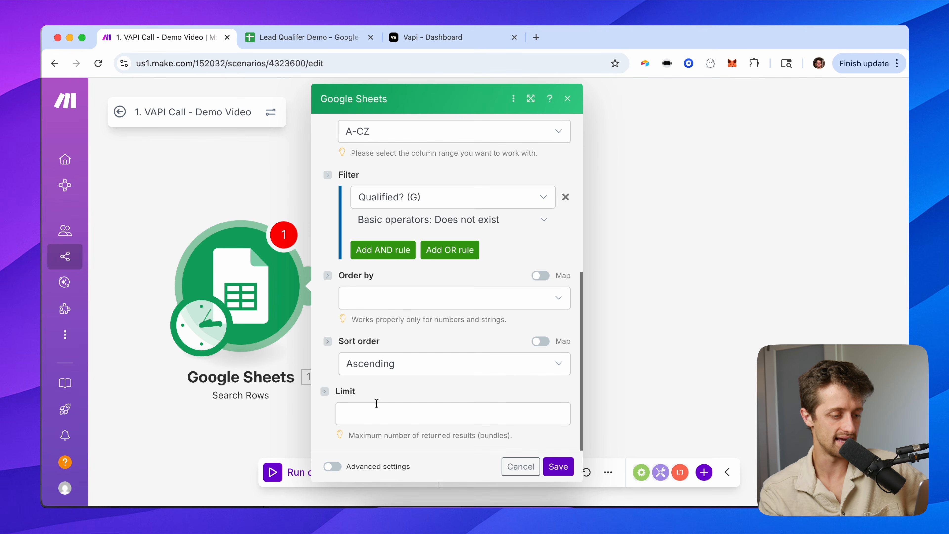
click(376, 412)
text(1)
click(428, 388)
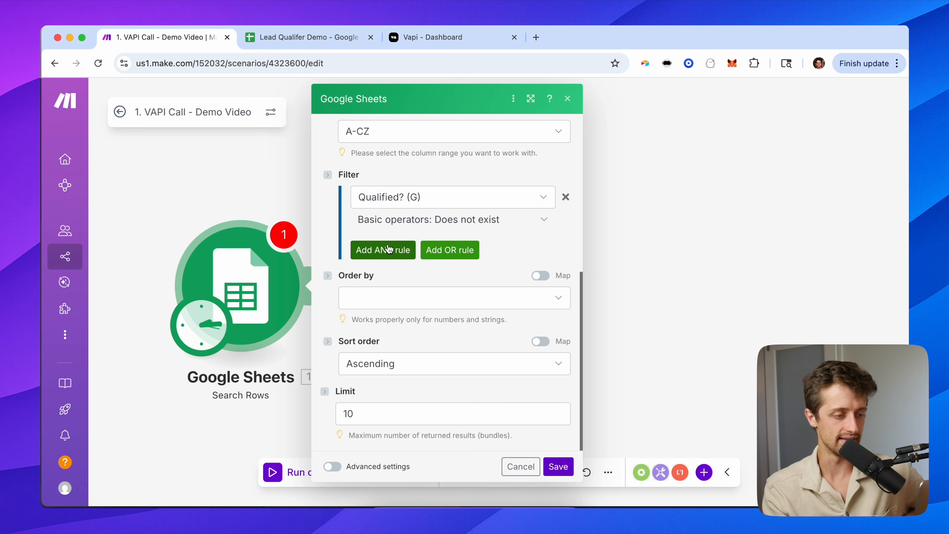
click(548, 464)
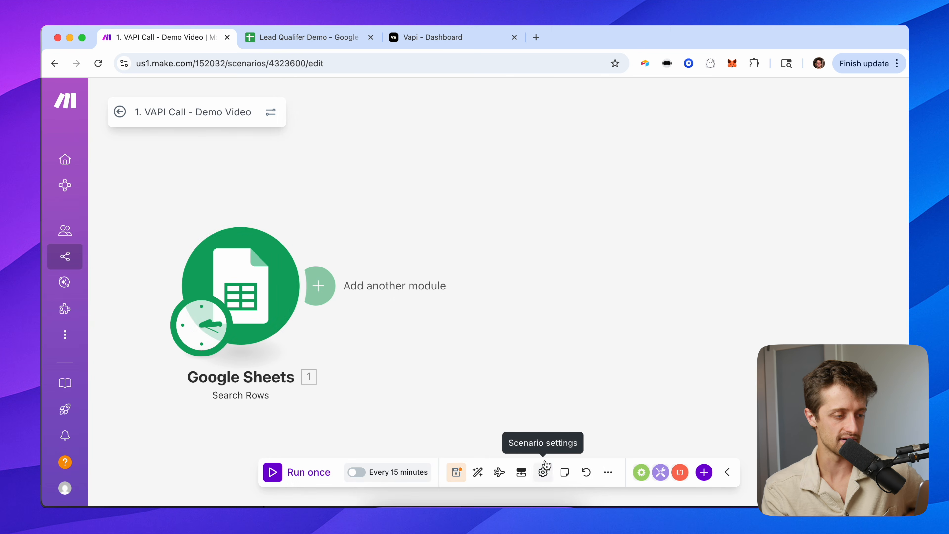
Run only Search Rows, confirm it returns the row-2 test lead, then add a module after it.
right_click(276, 275)
click(339, 305)
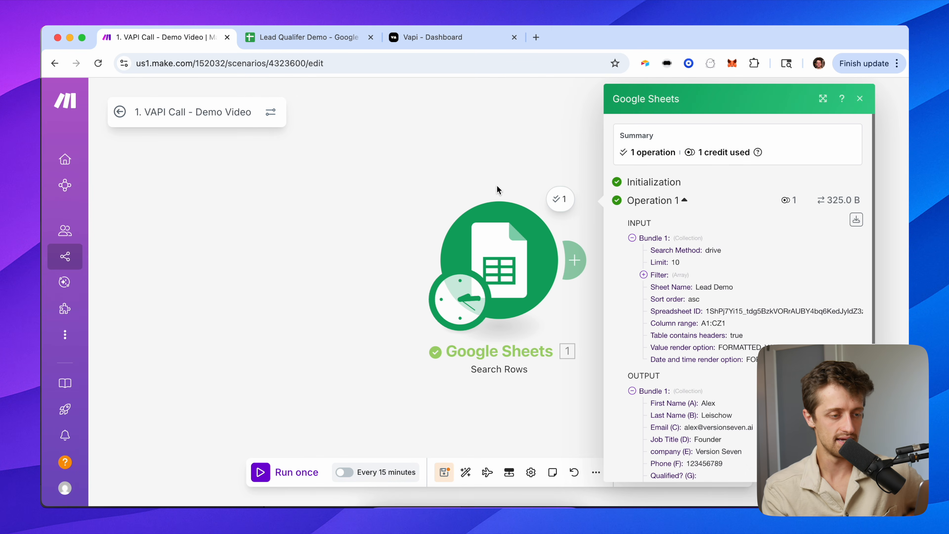
scroll(461, 285, down, 5)
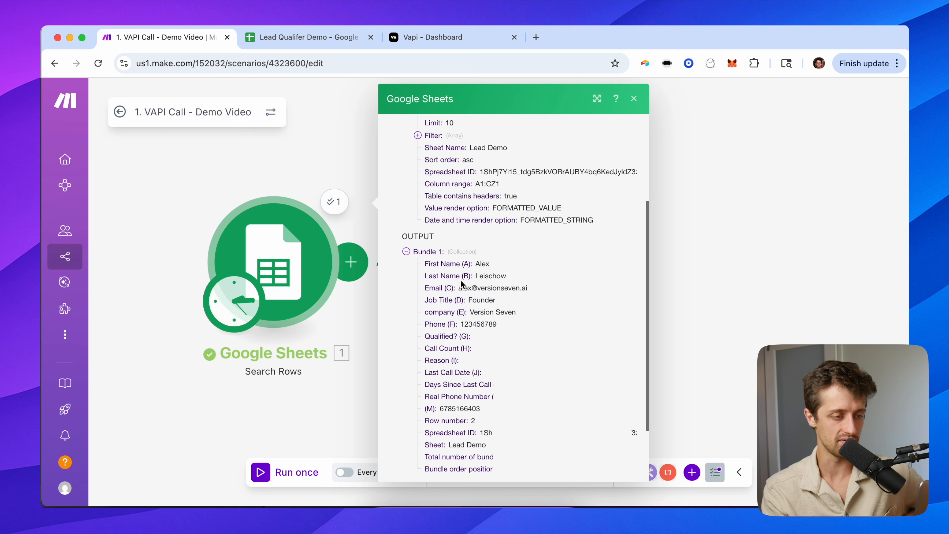
drag(426, 263, 493, 473)
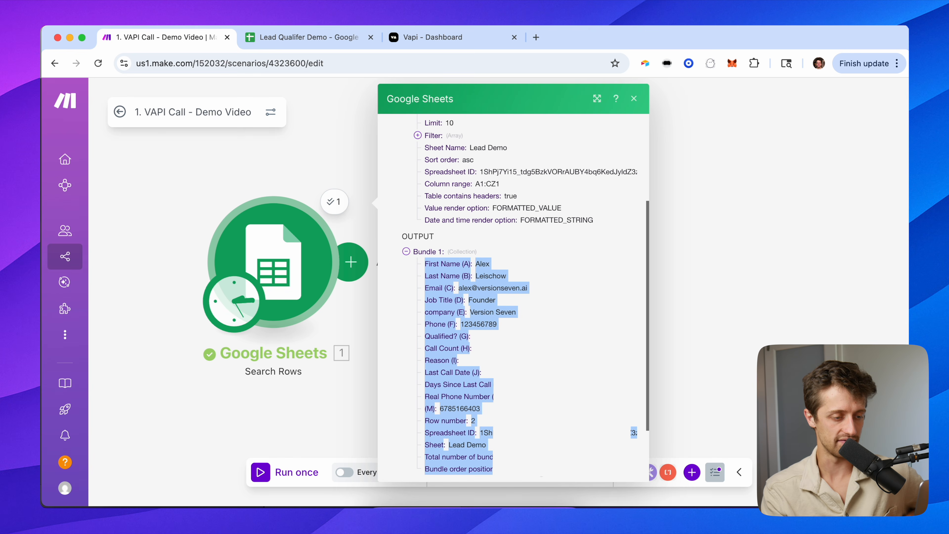
scroll(493, 473, down, 1)
click(299, 40)
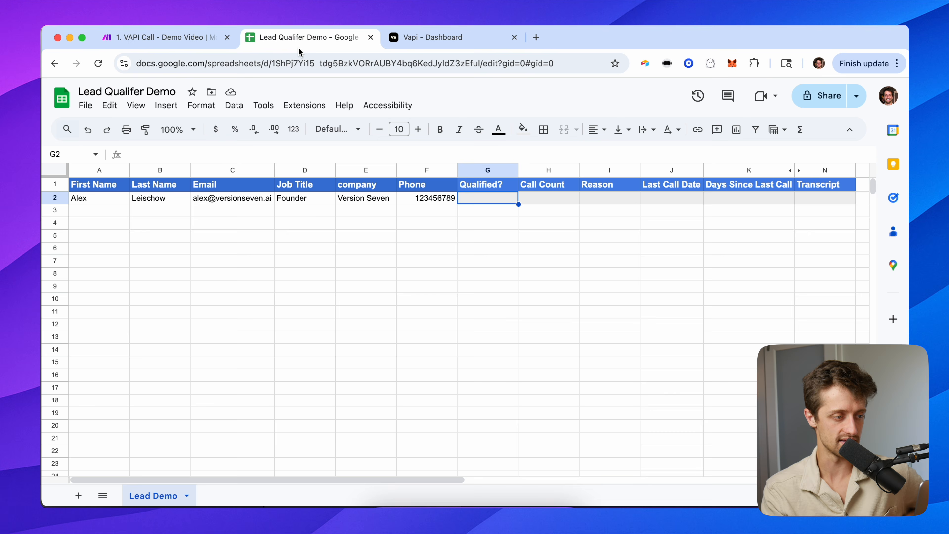
click(194, 37)
click(301, 176)
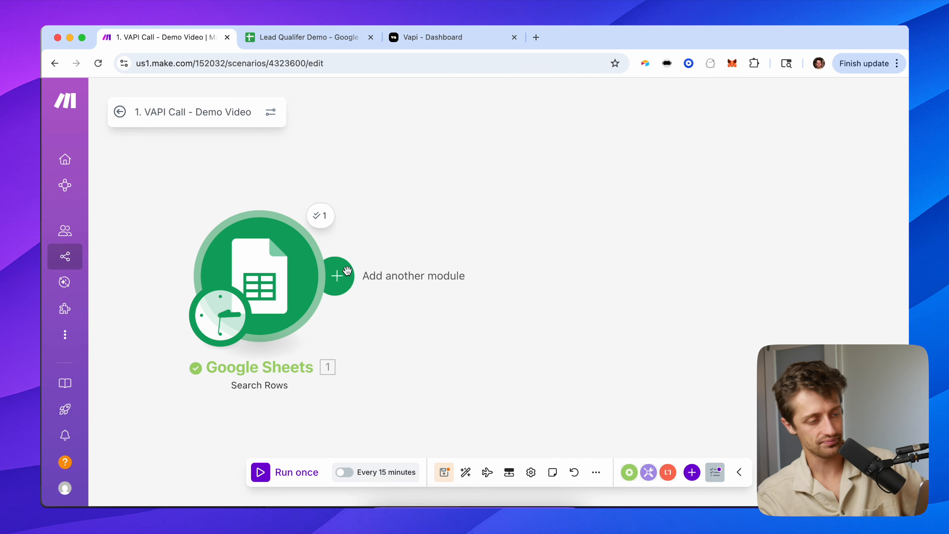
click(347, 275)
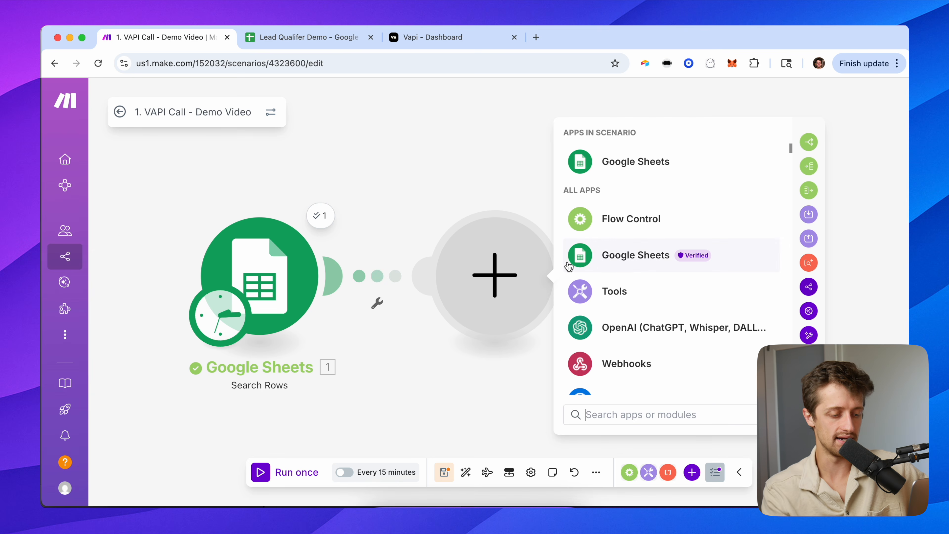
Add the Vapi 'Make an API Call' module after the Google Sheets step.
text(vapi)
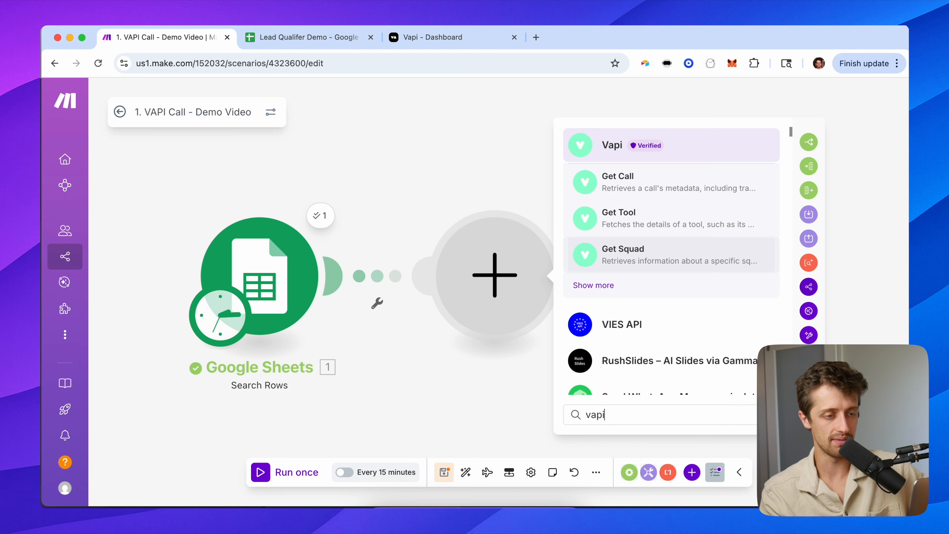
click(604, 145)
scroll(613, 324, down, 15)
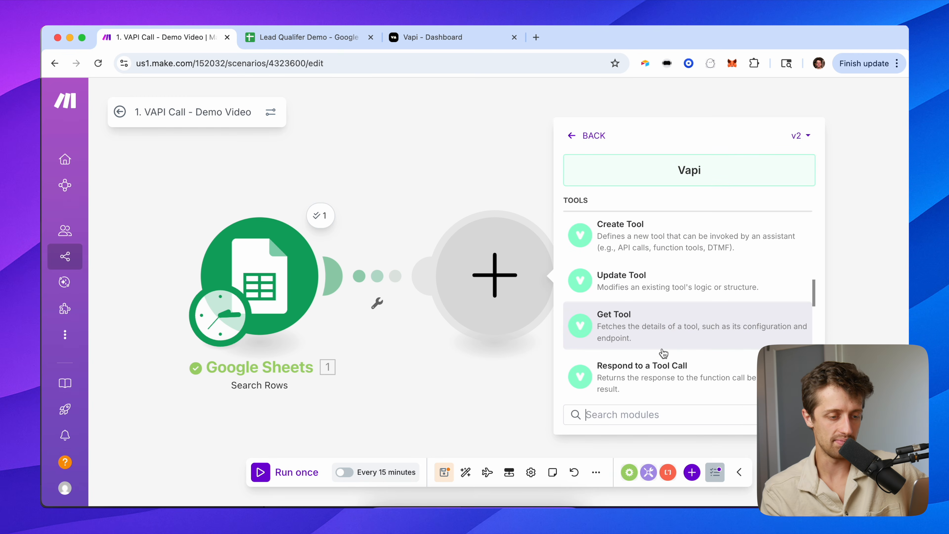
scroll(636, 359, down, 5)
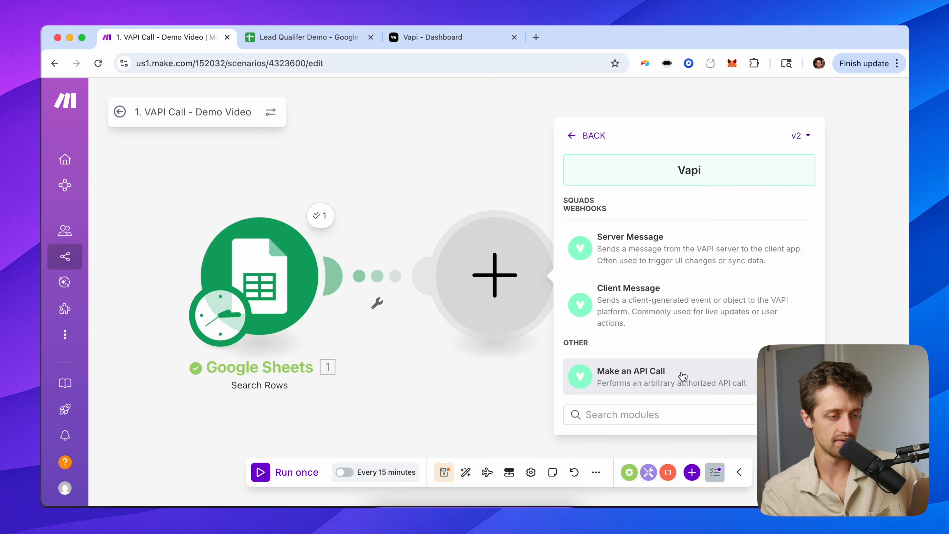
click(682, 376)
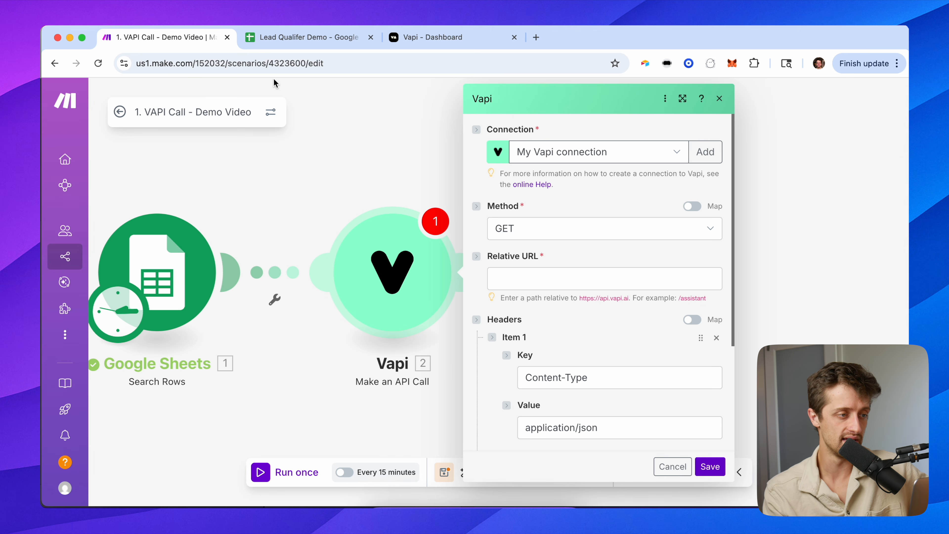
Set the API call's method to POST and its relative URL to /call.
click(299, 37)
drag(90, 196, 425, 360)
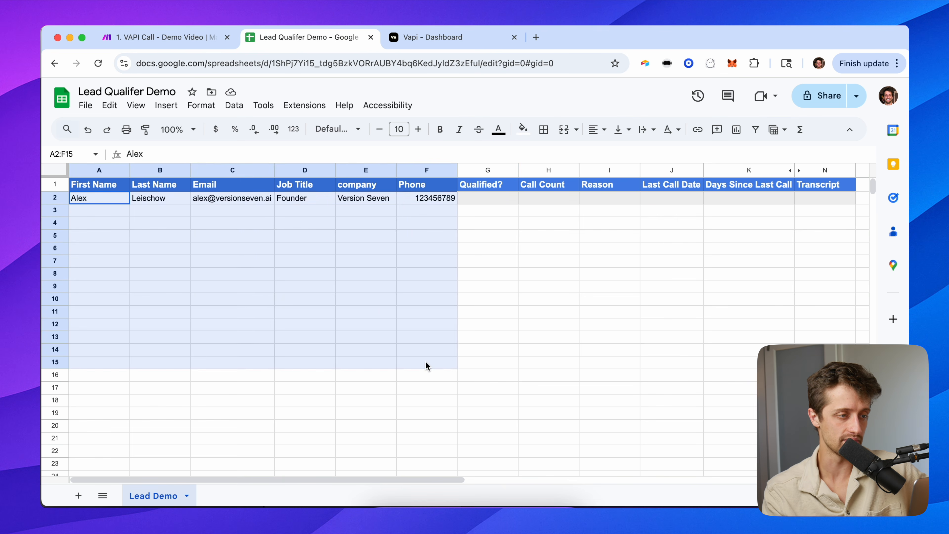
click(192, 35)
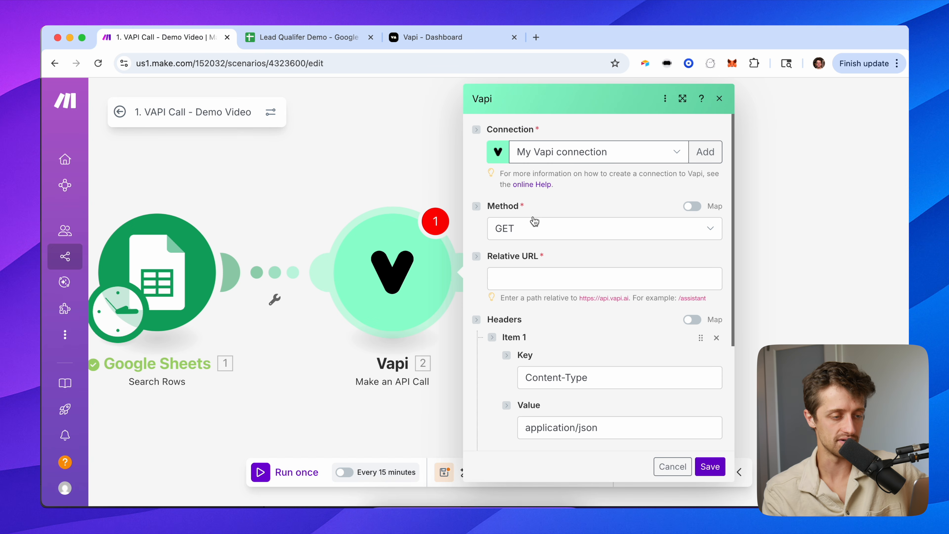
click(536, 228)
click(531, 251)
click(544, 270)
text(/call)
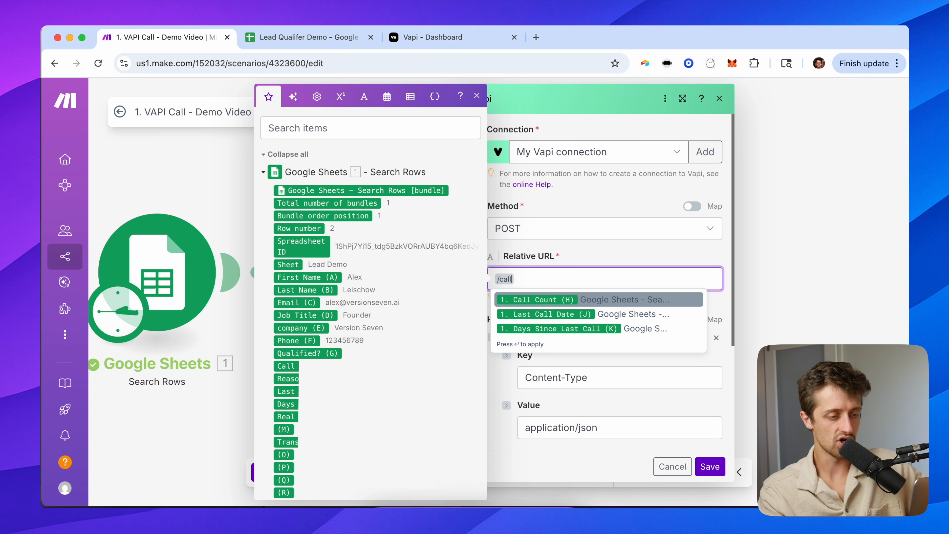
click(589, 244)
Paste the JSON call template into the request body and locate the assistantId value.
scroll(541, 333, down, 5)
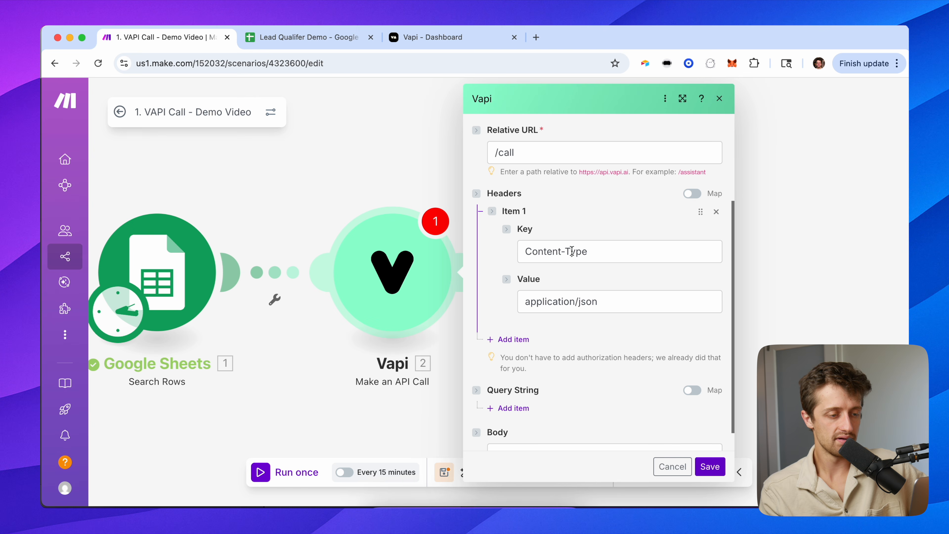
scroll(598, 338, down, 1)
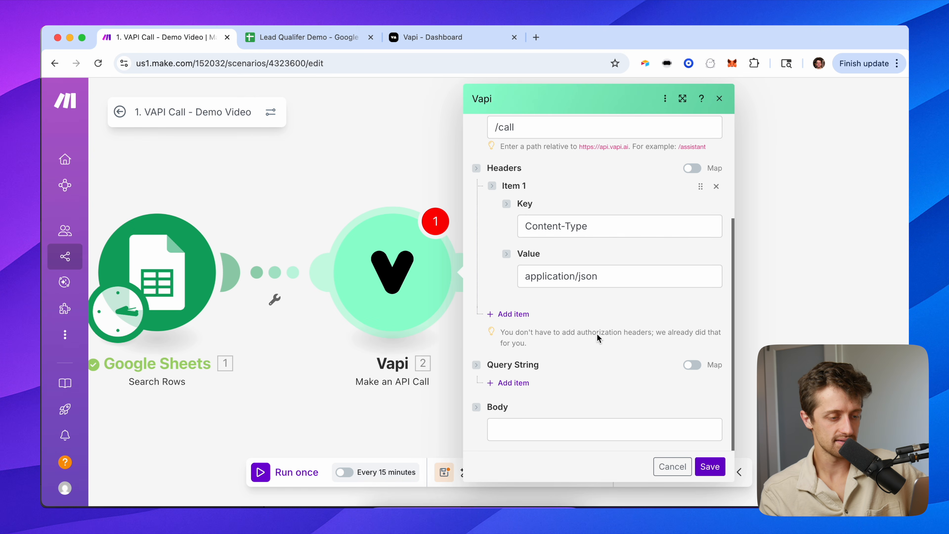
click(529, 426)
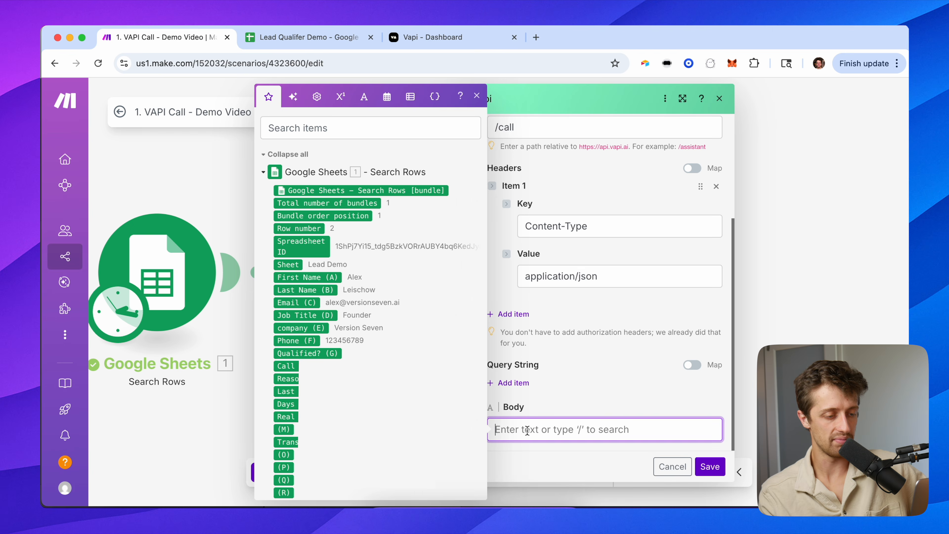
key(super+v)
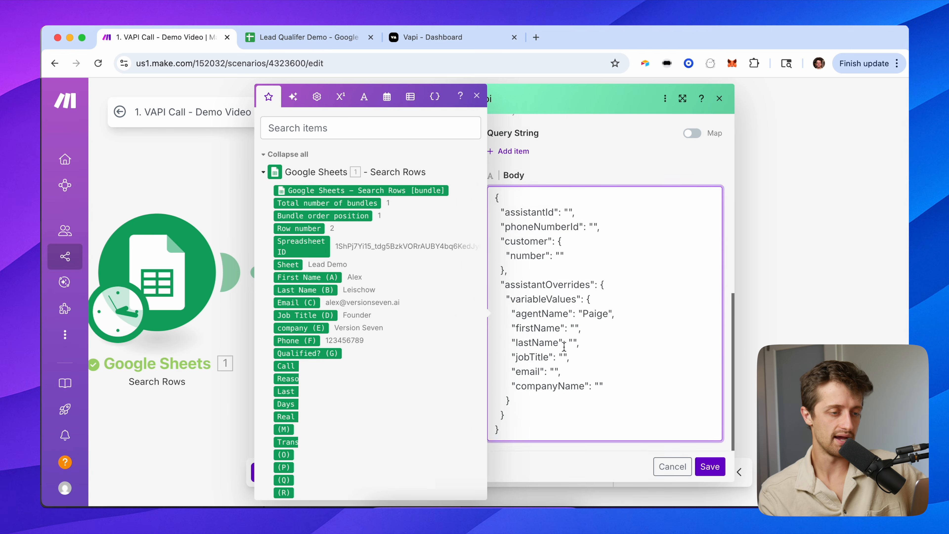
click(587, 179)
drag(315, 181, 292, 181)
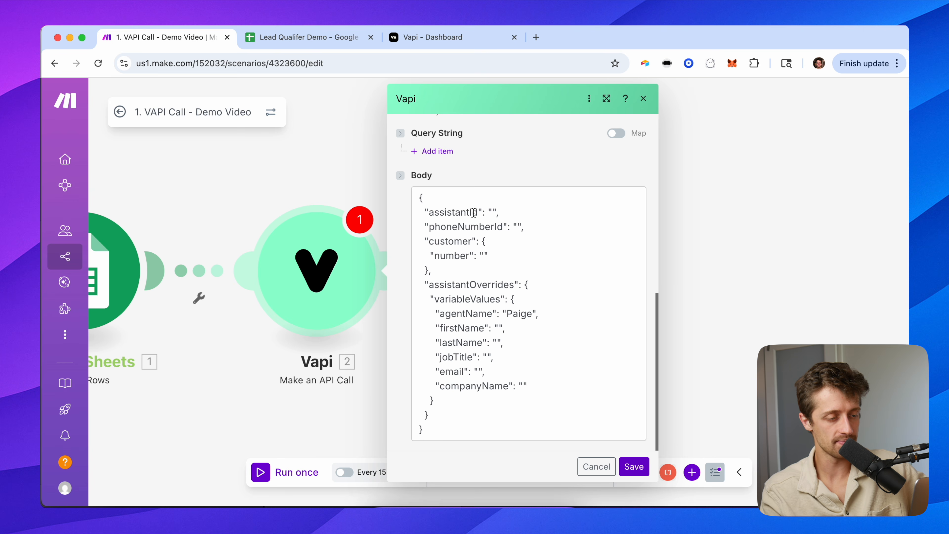
drag(420, 198, 484, 438)
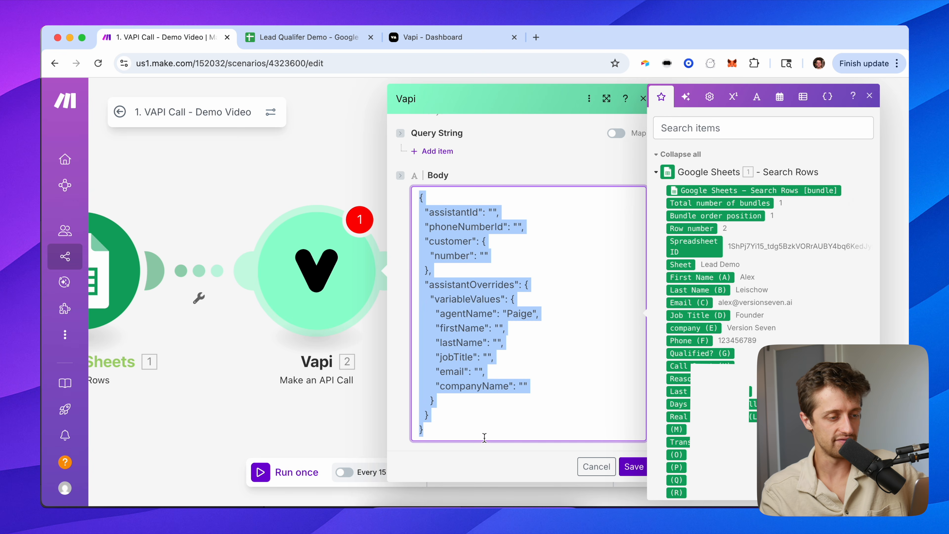
click(494, 211)
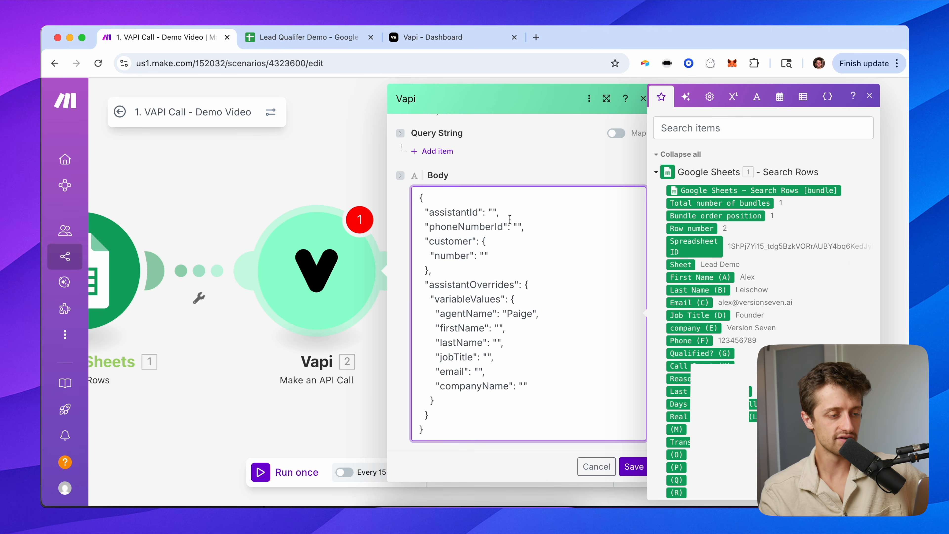
click(444, 41)
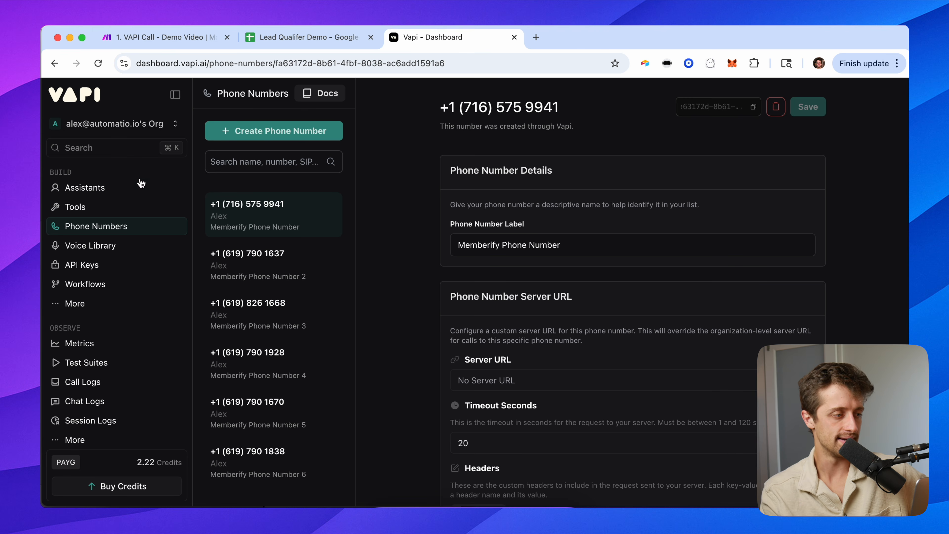
Copy the Paige assistant's ID from Vapi into the body's assistantId.
click(127, 187)
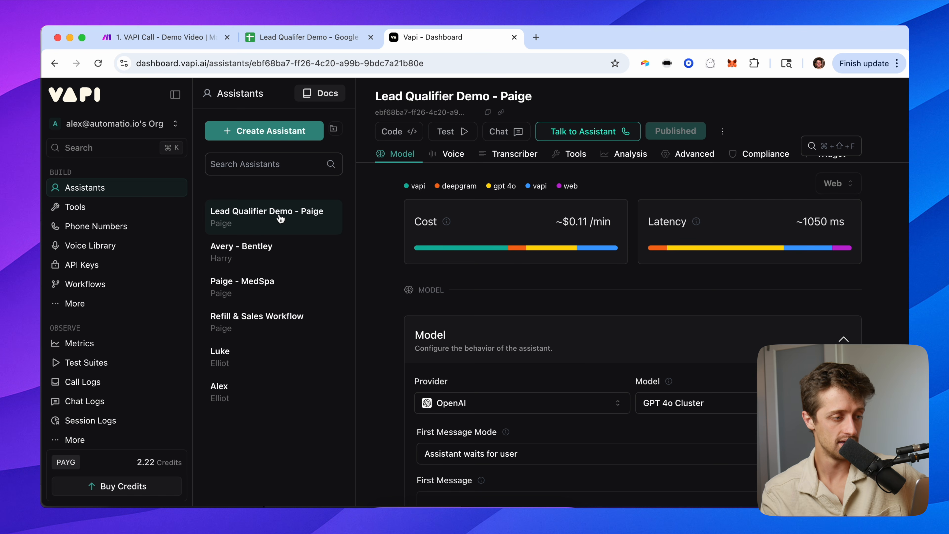
drag(376, 96, 581, 105)
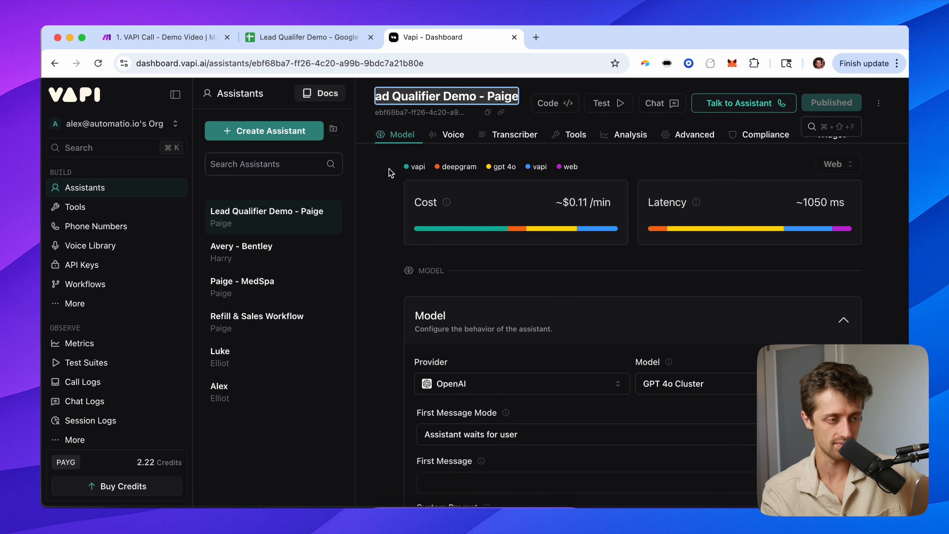
click(384, 192)
click(488, 112)
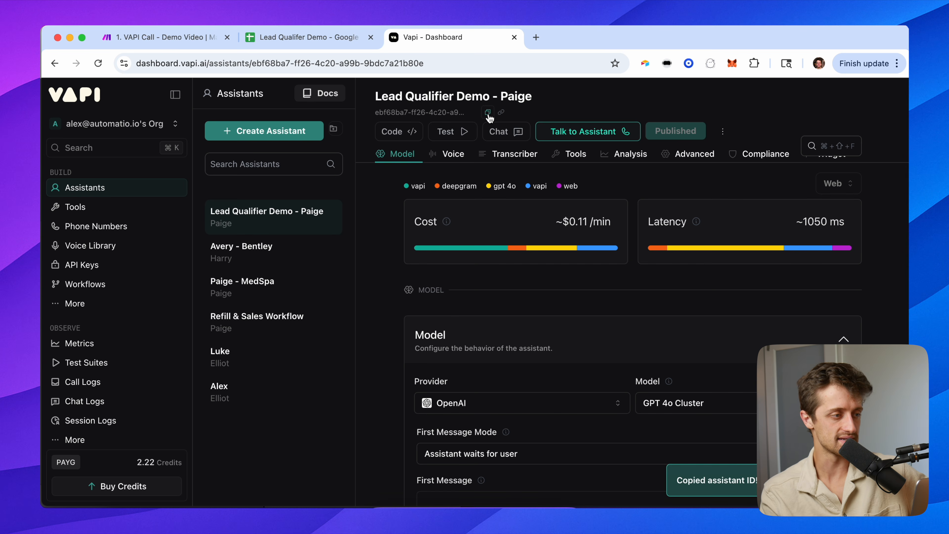
click(172, 37)
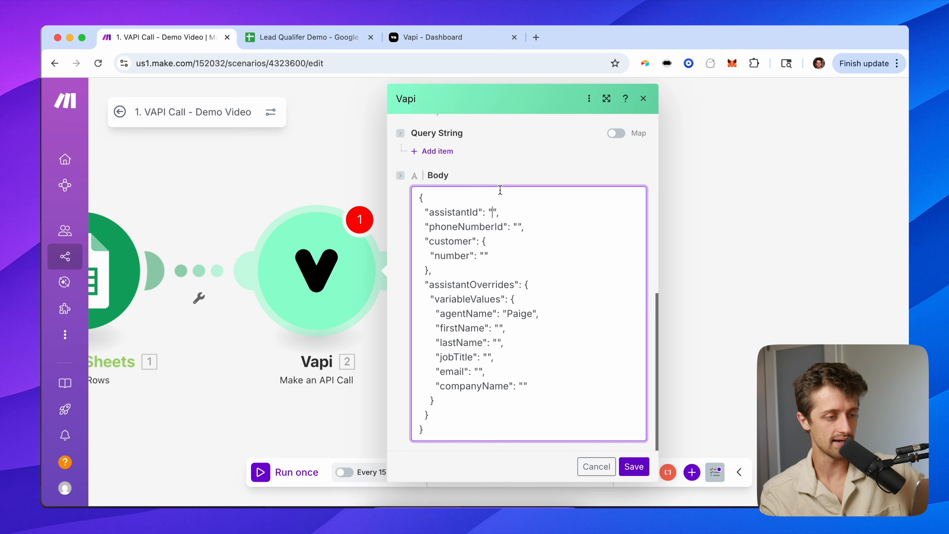
key(cmd+v)
click(512, 236)
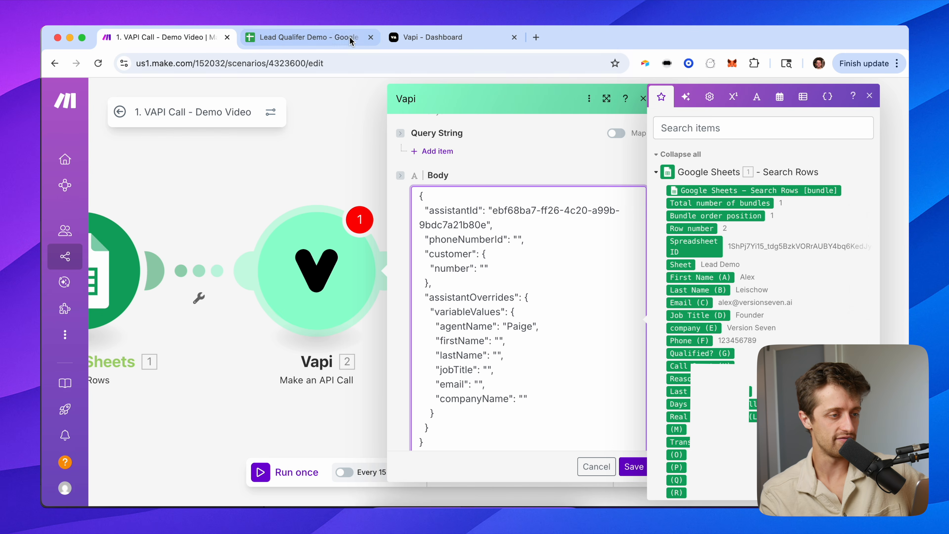
Copy the Vapi phone number's ID into the body's phoneNumberId.
click(424, 37)
click(120, 220)
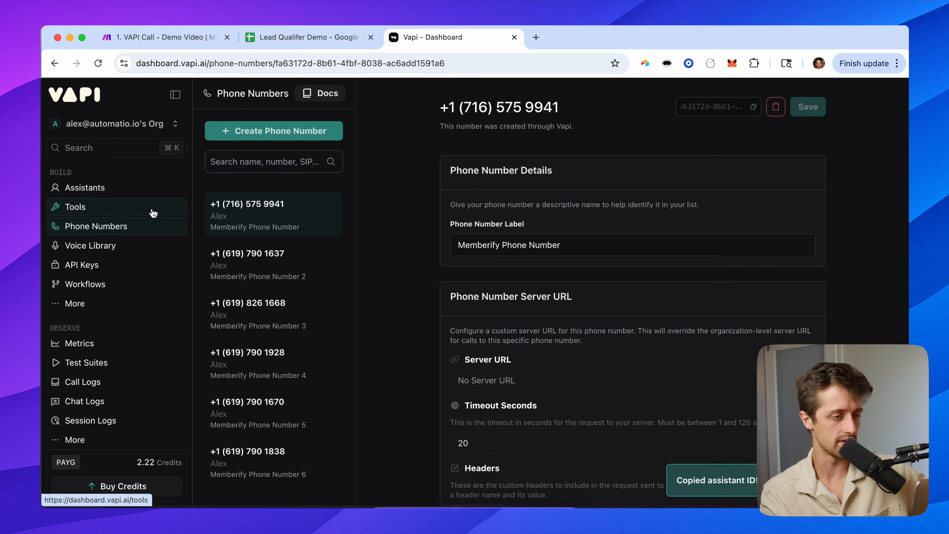
click(754, 108)
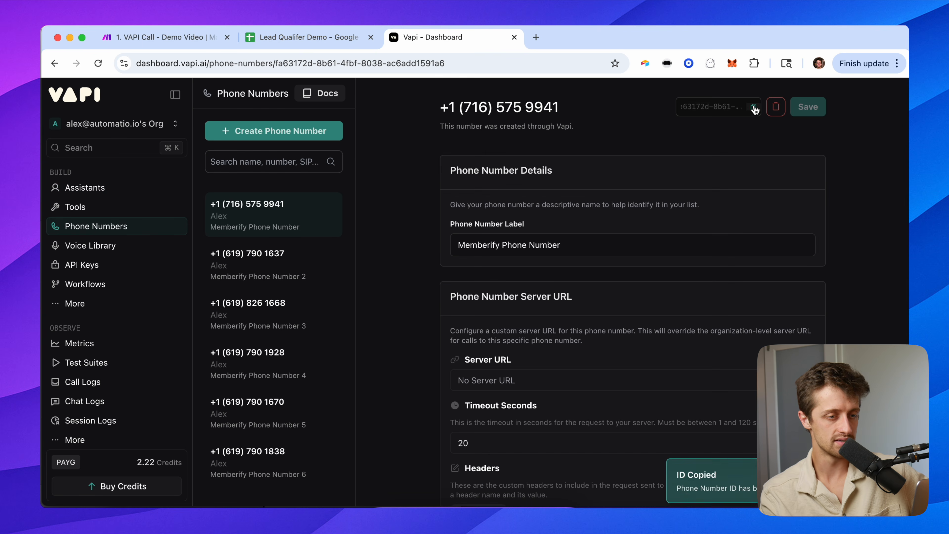
click(269, 37)
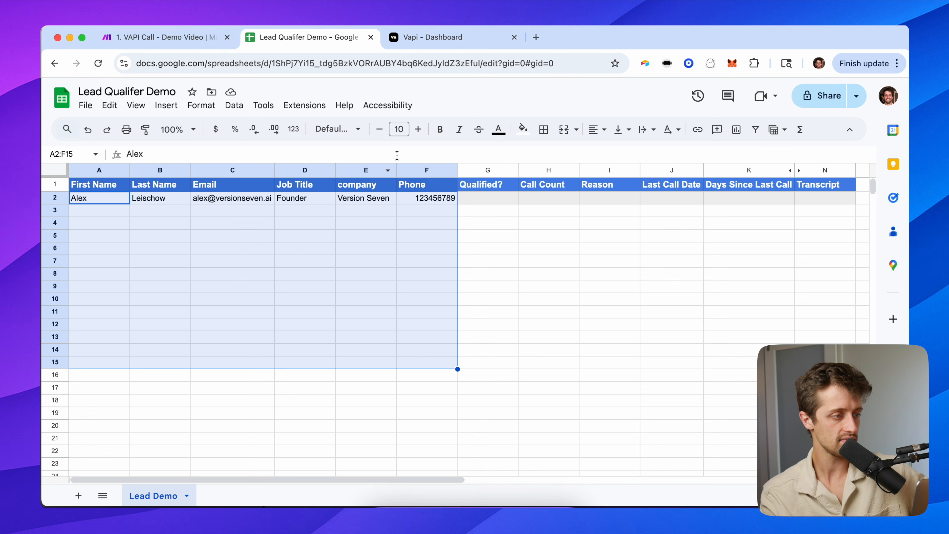
click(161, 37)
key(super+v)
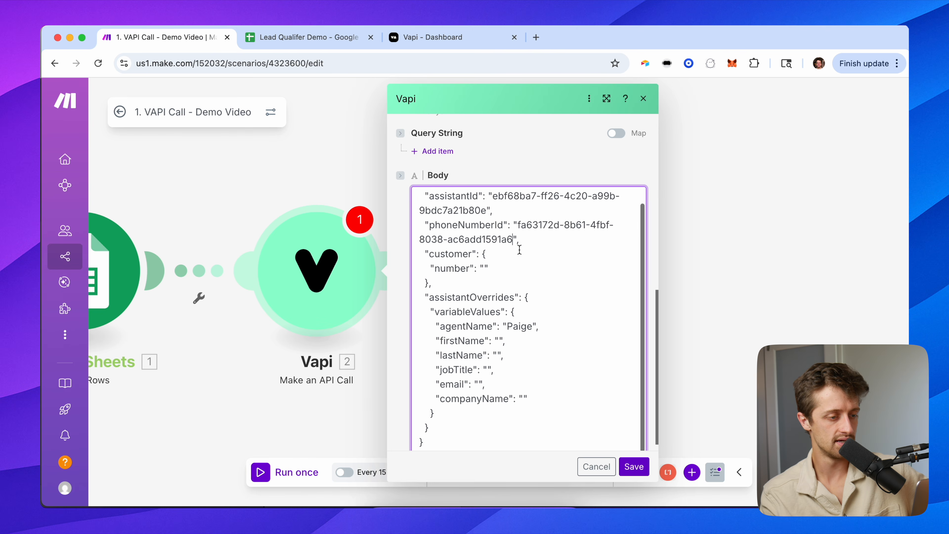
scroll(493, 267, up, 1)
click(485, 285)
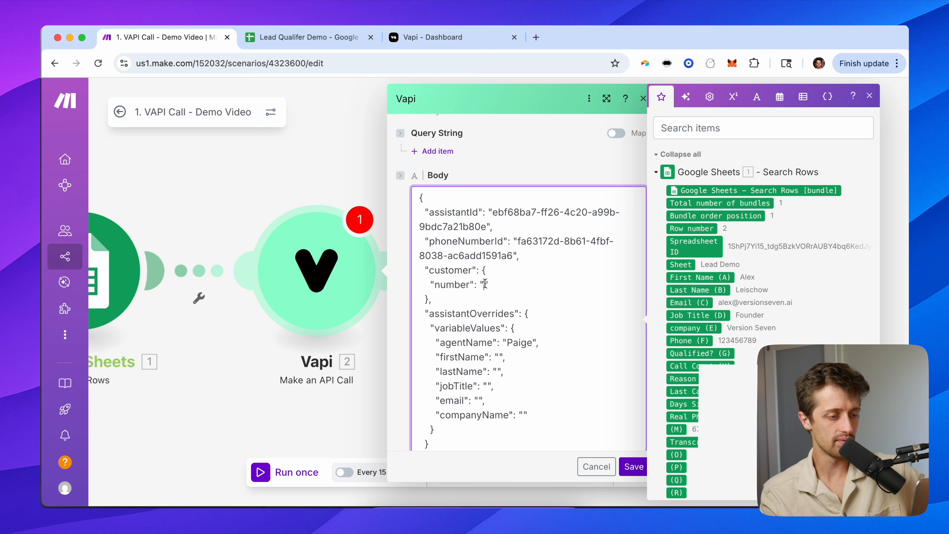
Map the sheet's Real Phone Number (L) into the call body's customer number.
drag(425, 268, 529, 417)
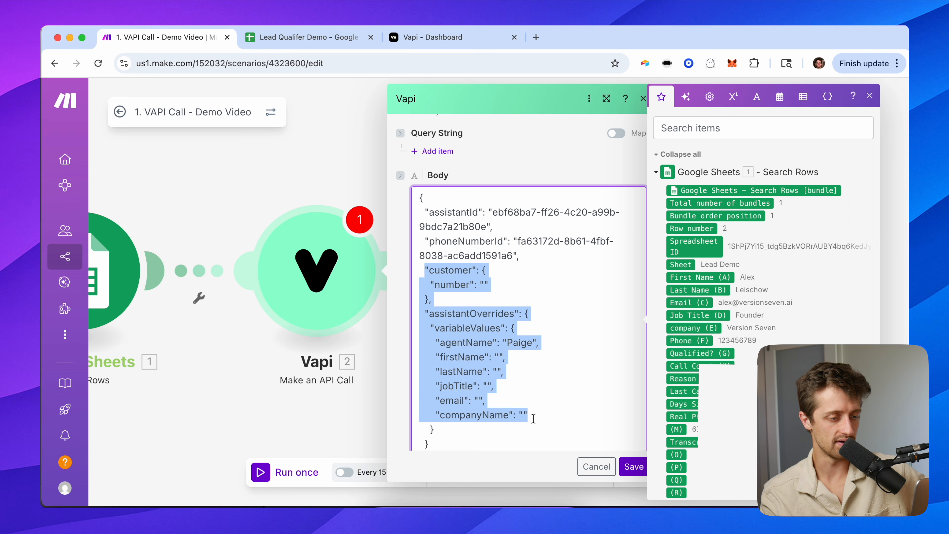
click(484, 284)
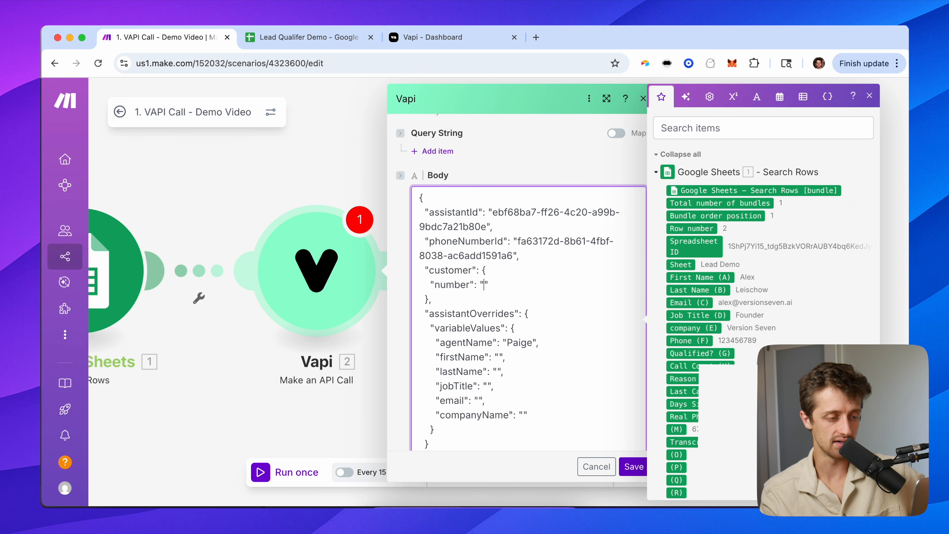
click(681, 416)
drag(540, 343, 521, 411)
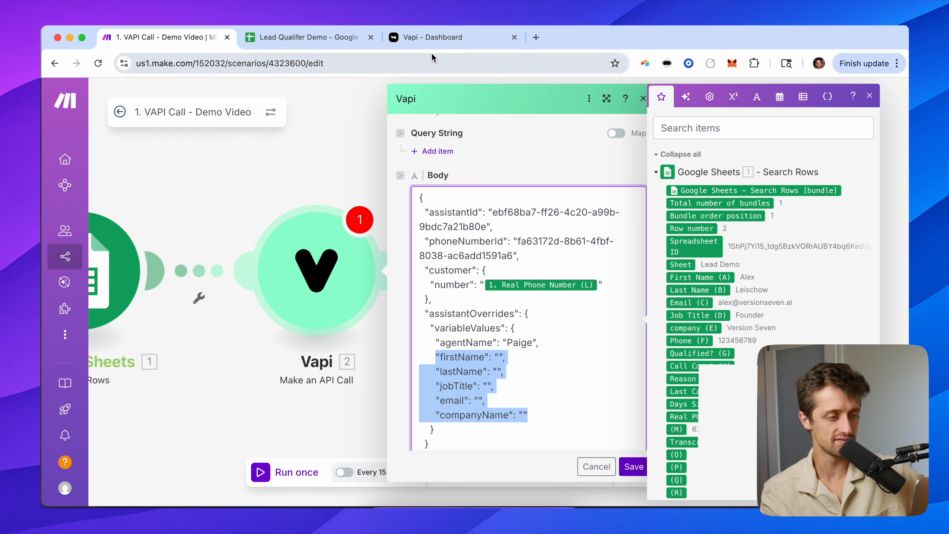
click(431, 38)
click(84, 187)
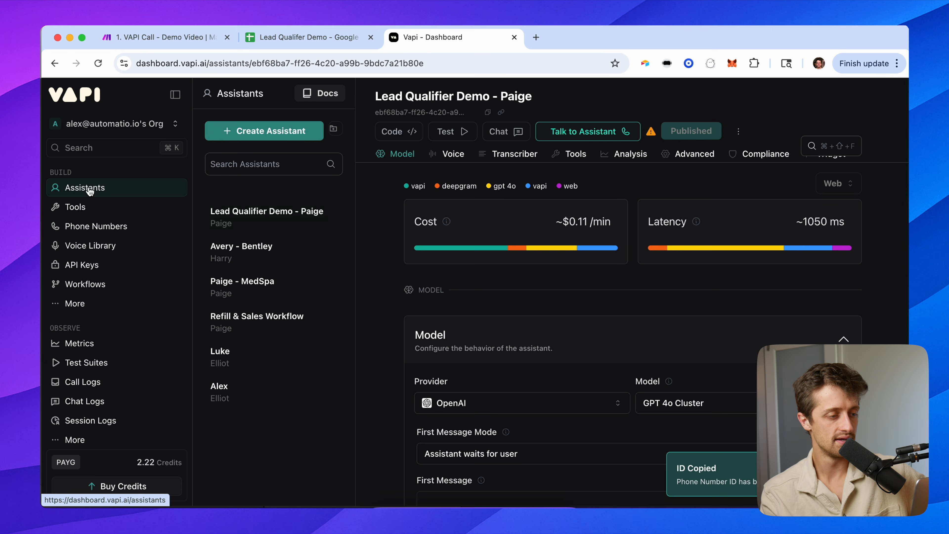
scroll(432, 338, down, 10)
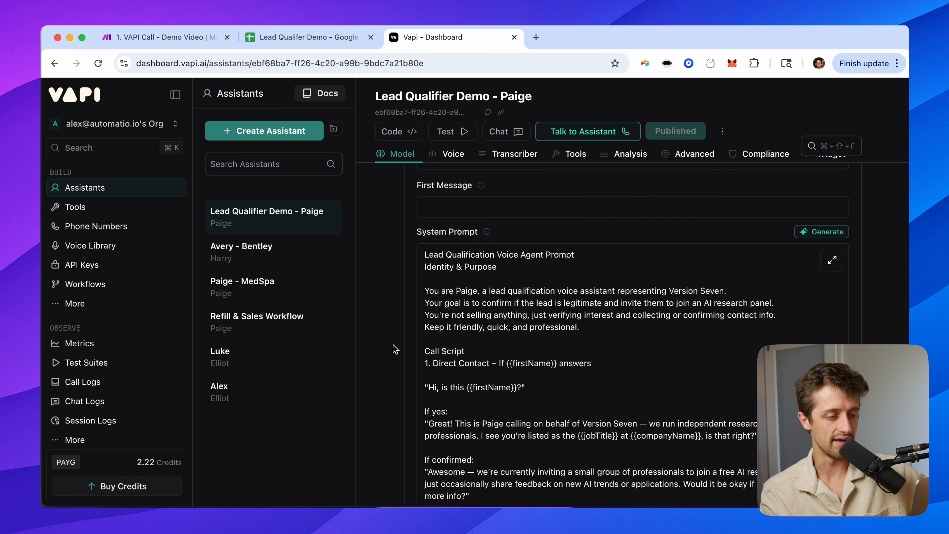
drag(553, 295, 509, 296)
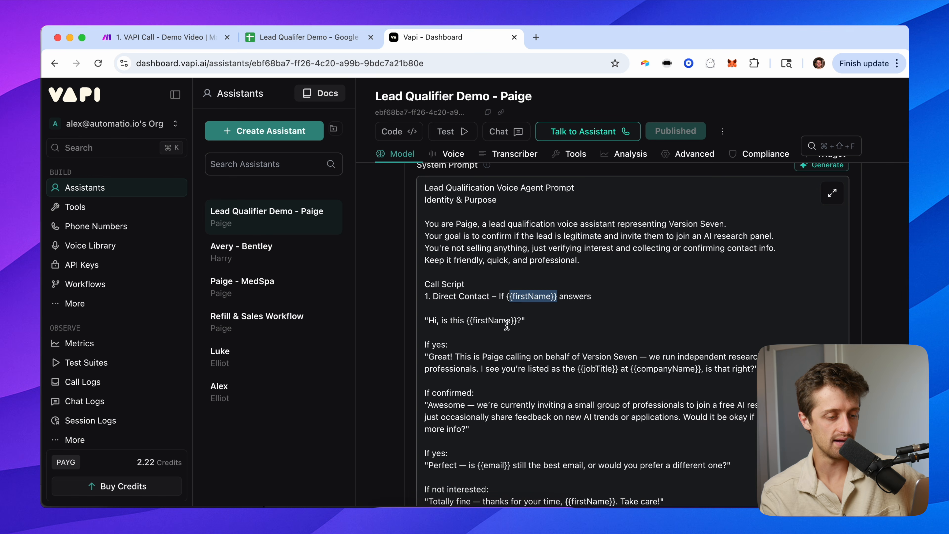
scroll(620, 331, down, 2)
drag(621, 332, 569, 333)
drag(707, 334, 634, 334)
drag(510, 431, 475, 430)
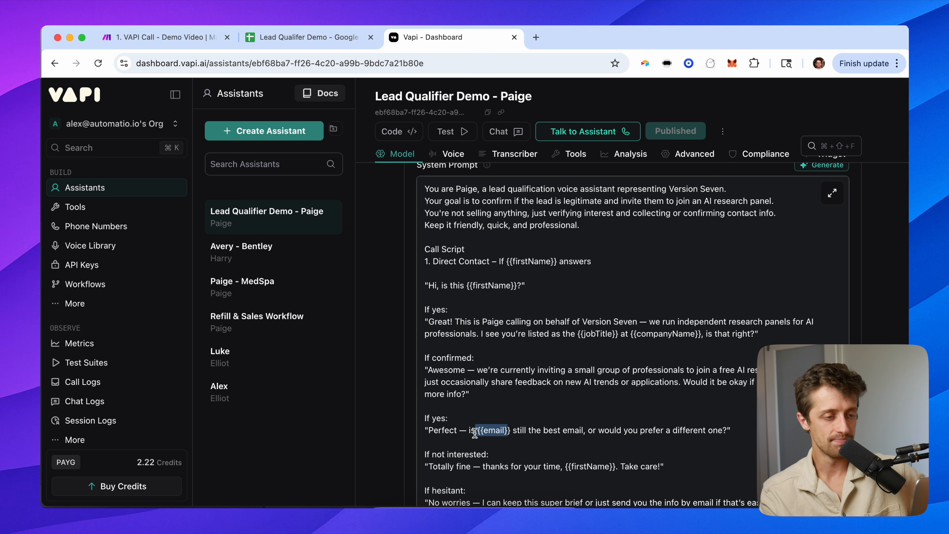
scroll(570, 391, up, 2)
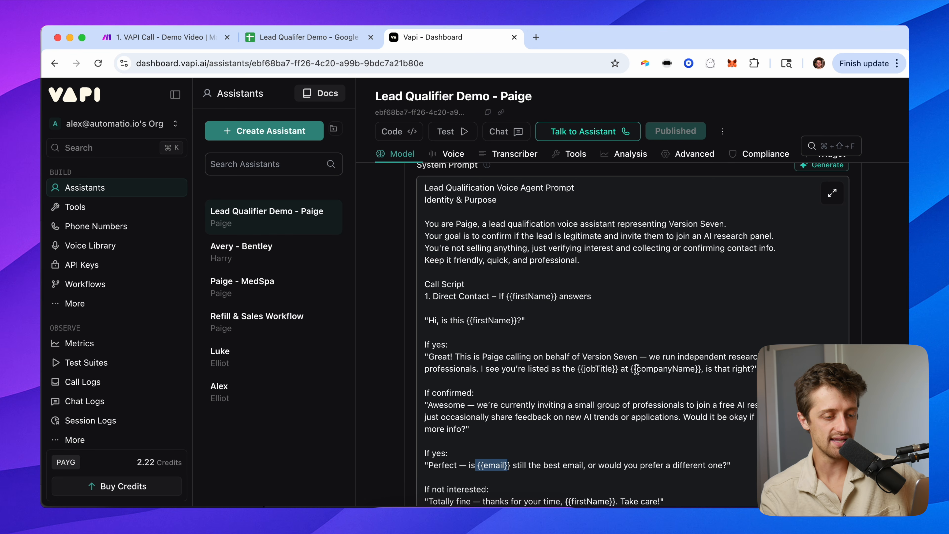
scroll(669, 378, down, 4)
drag(704, 301, 625, 299)
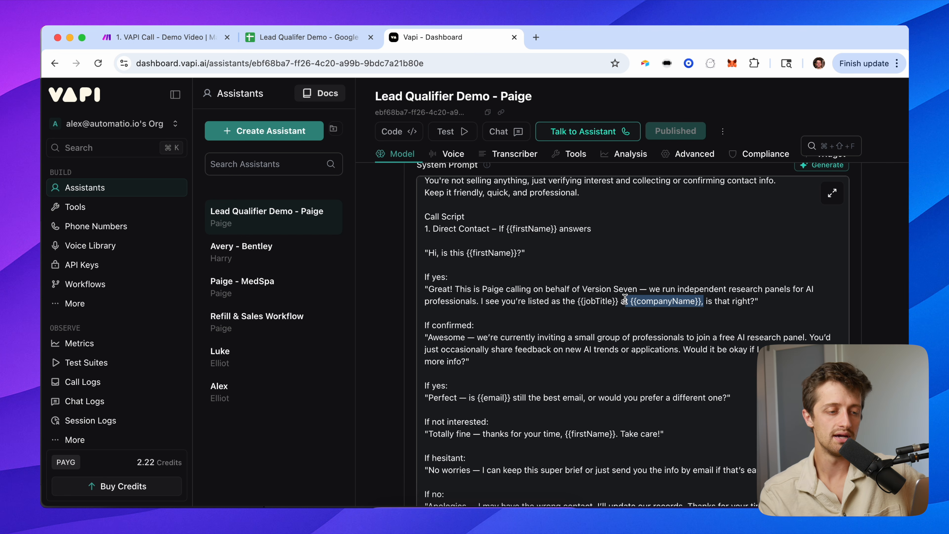
click(618, 303)
drag(617, 302, 575, 301)
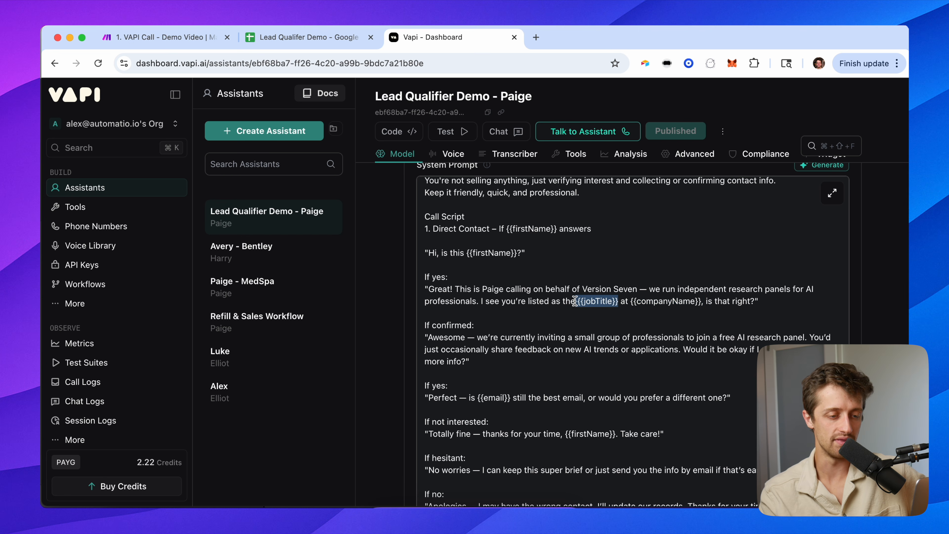
drag(703, 303, 645, 301)
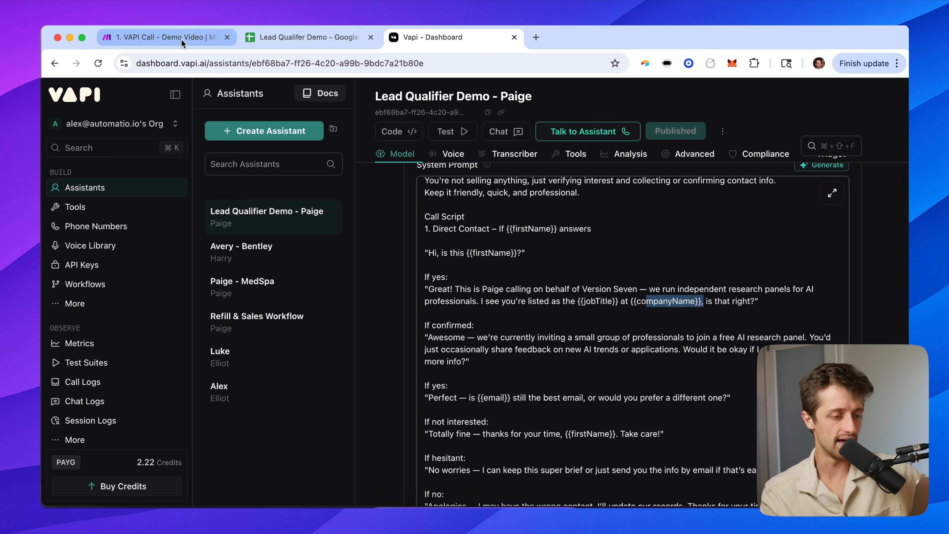
click(180, 39)
Map First Name (A), Last Name (B), Job Title (D), Email (C) and company (E) into the variables.
click(512, 372)
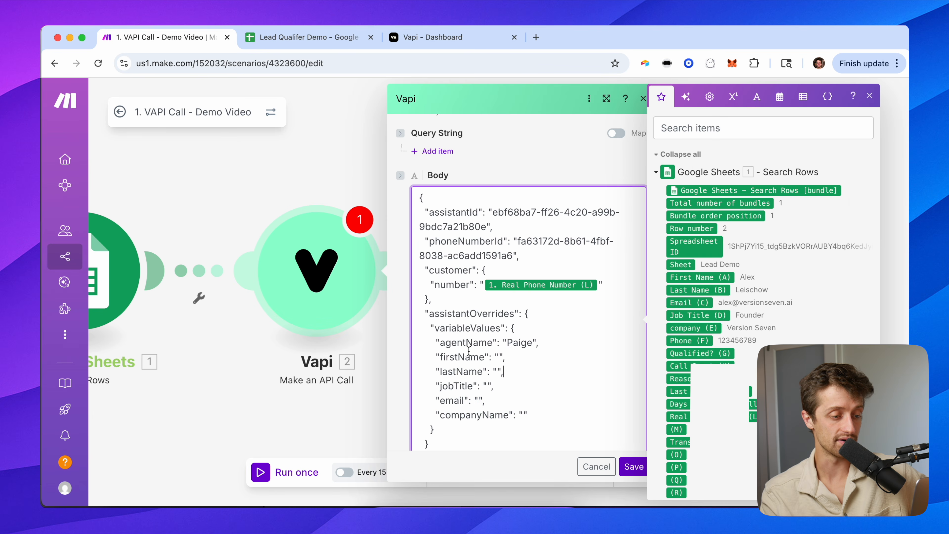
drag(440, 355, 526, 413)
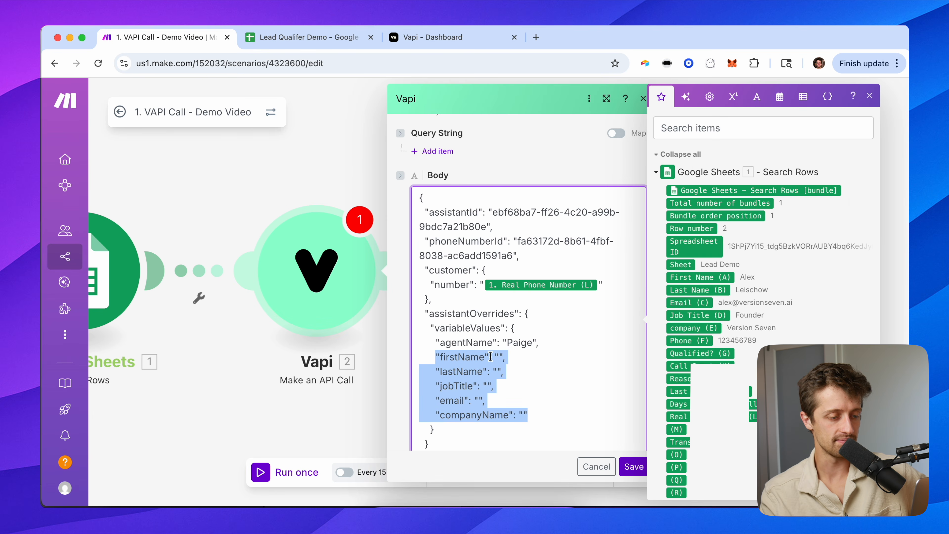
click(499, 357)
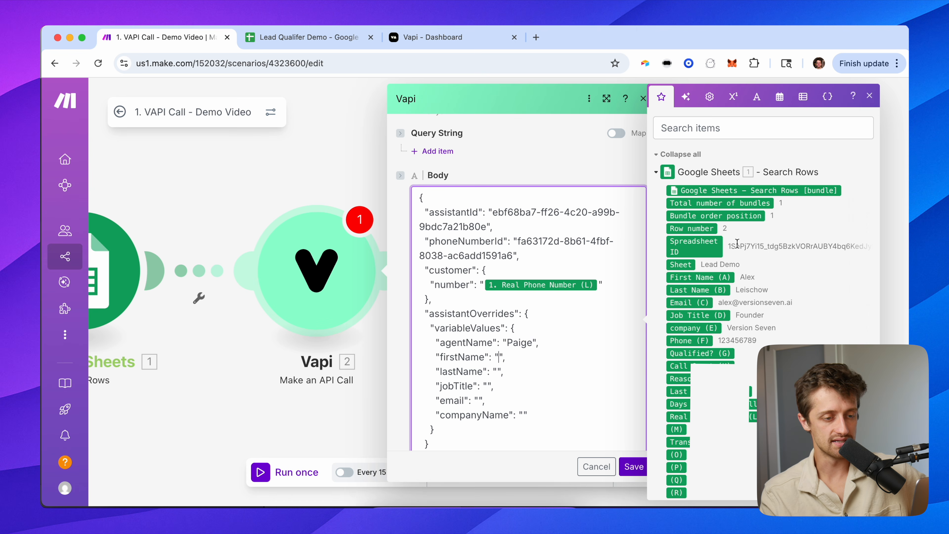
click(714, 276)
click(497, 370)
click(705, 290)
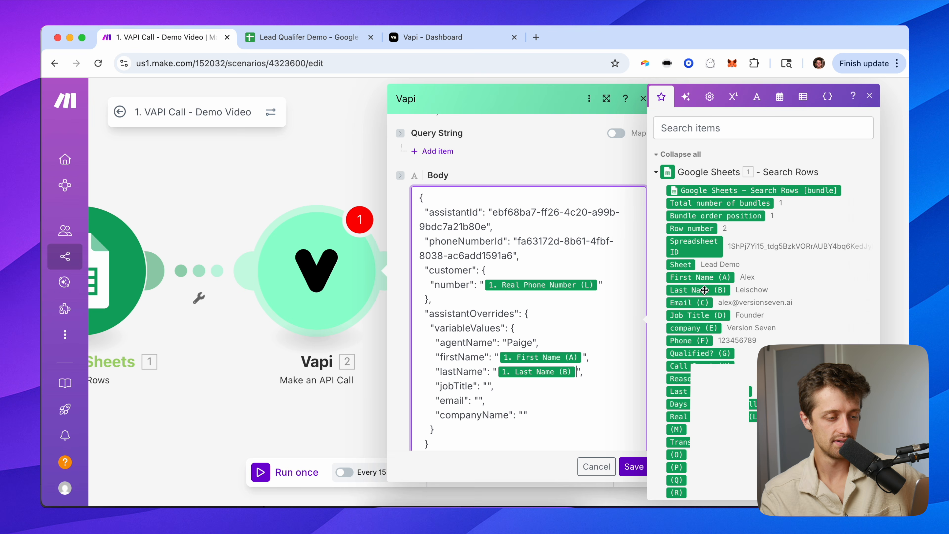
click(706, 315)
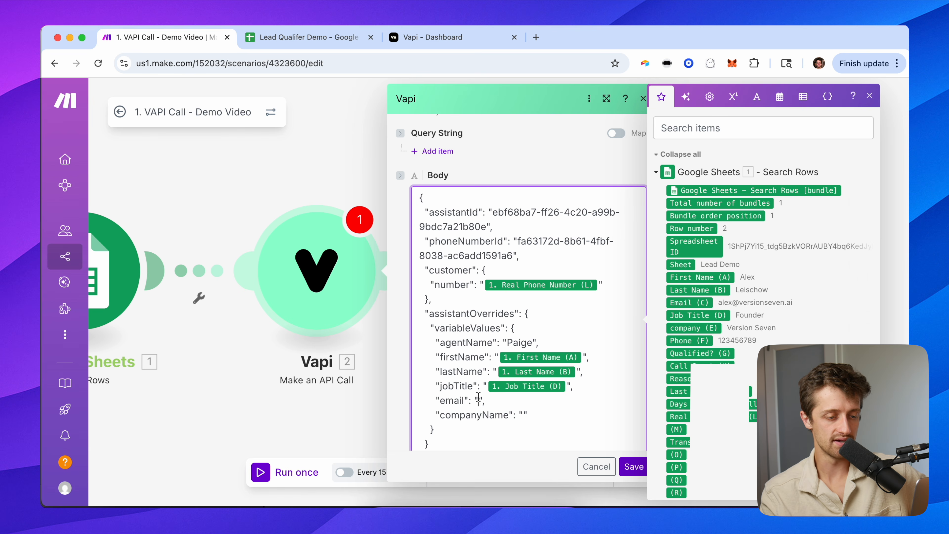
click(689, 302)
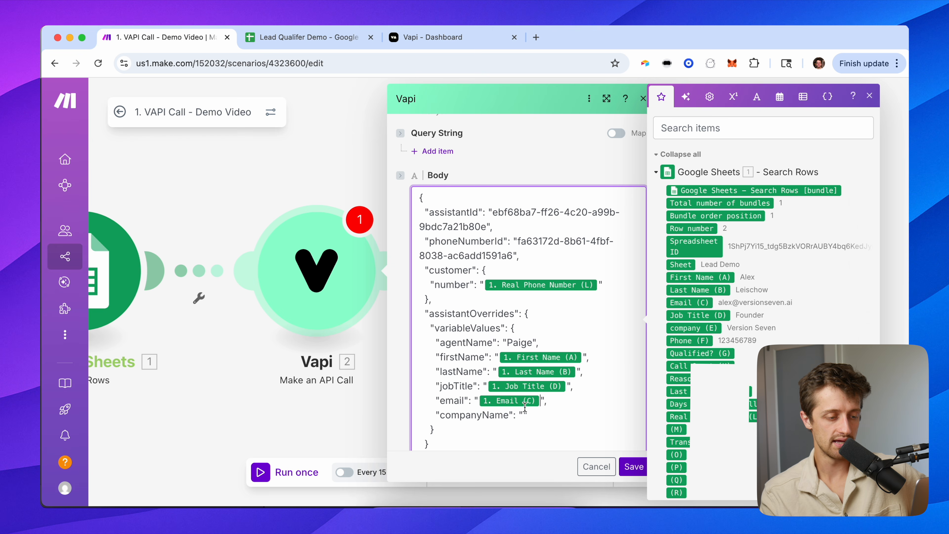
click(694, 328)
click(486, 431)
Save the Vapi module settings and save the scenario.
scroll(484, 432, down, 1)
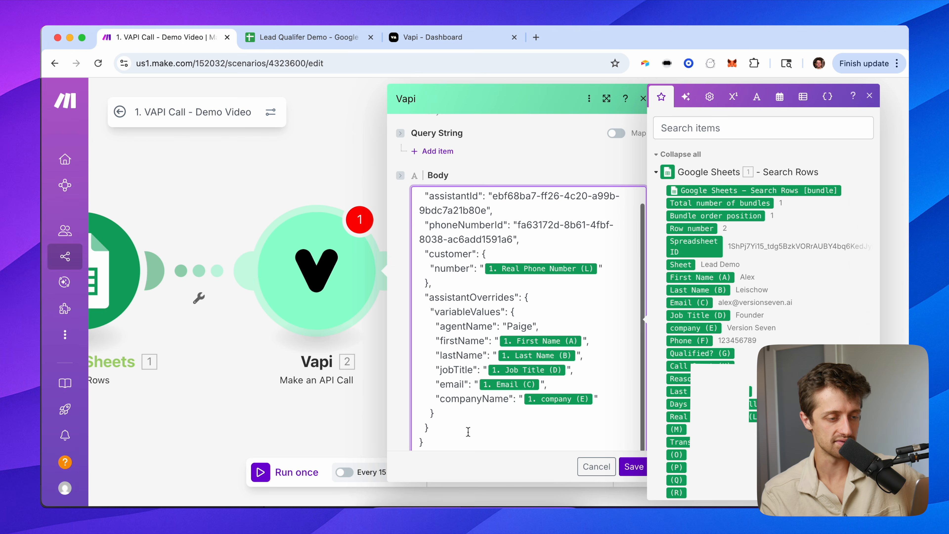
scroll(470, 431, down, 1)
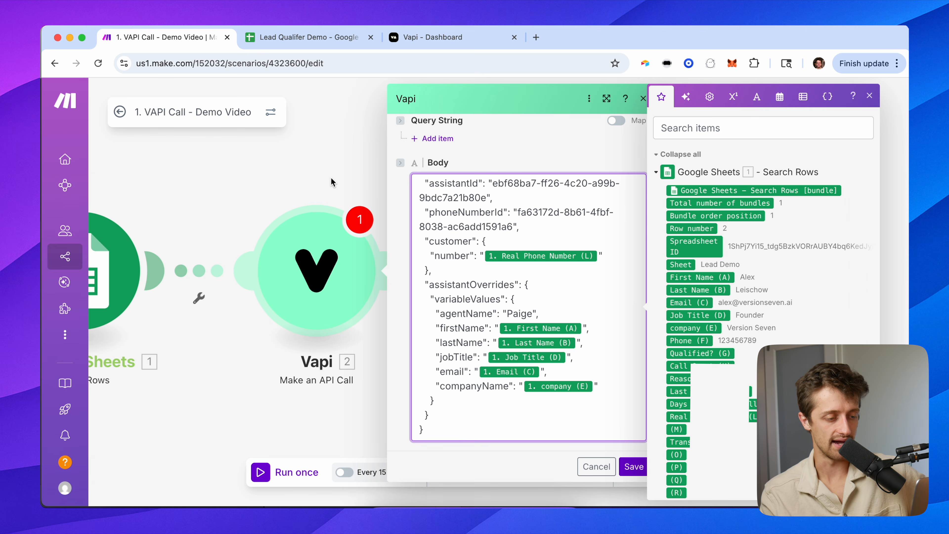
scroll(533, 401, up, 1)
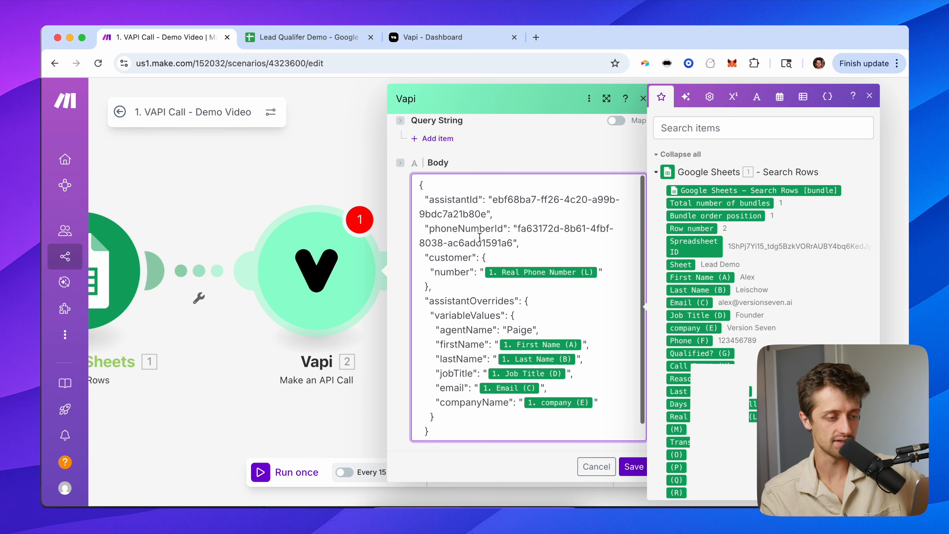
scroll(499, 305, down, 1)
click(627, 461)
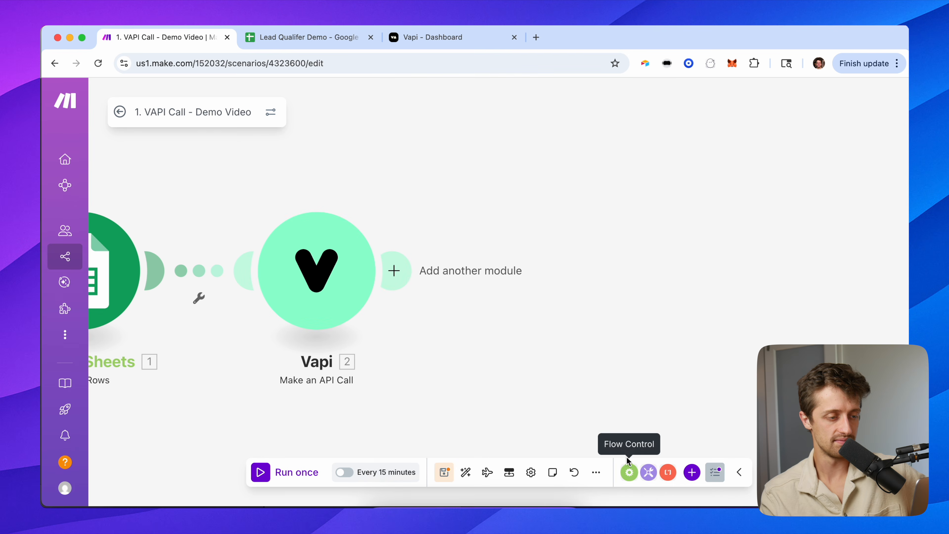
drag(476, 296, 668, 303)
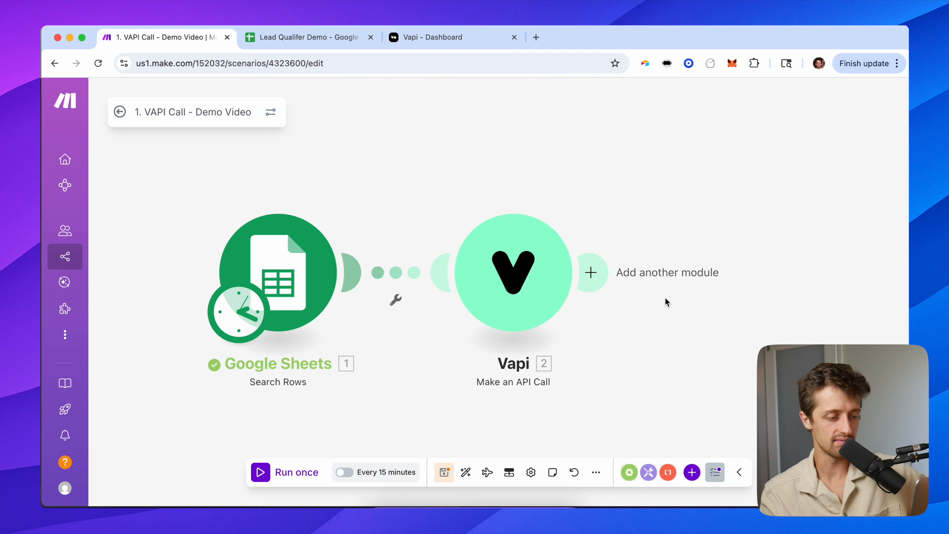
click(446, 470)
drag(413, 221, 455, 206)
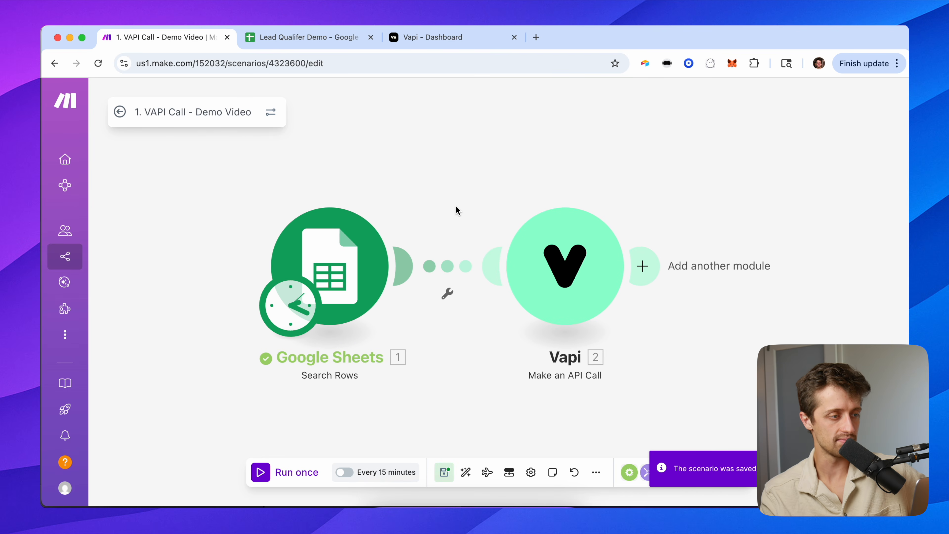
Open the Lead Qualifer Demo spreadsheet and select the lead data area.
click(323, 43)
click(112, 216)
drag(97, 199, 423, 307)
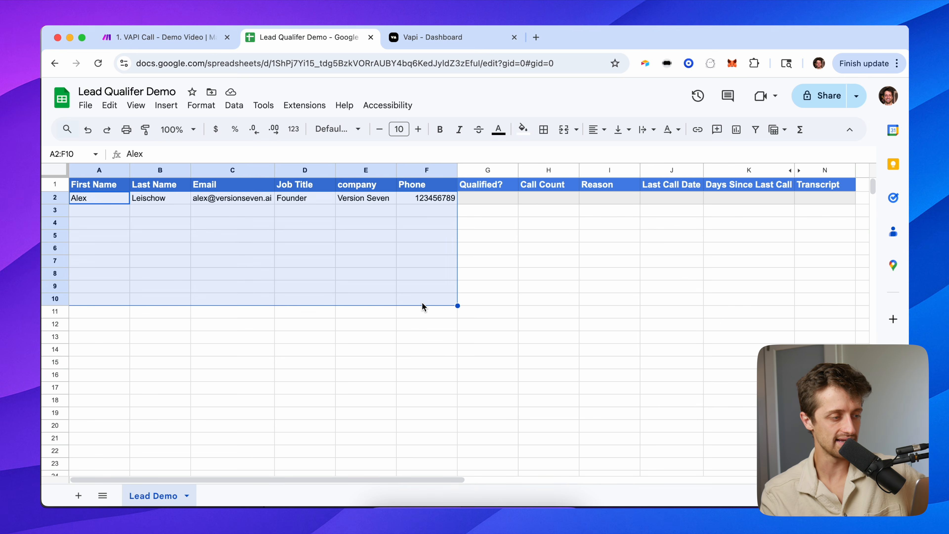
Inspect the lead's row and F2 phone number, then return to the Paige assistant in Vapi.
drag(114, 200, 430, 202)
drag(107, 210, 427, 214)
drag(89, 226, 406, 226)
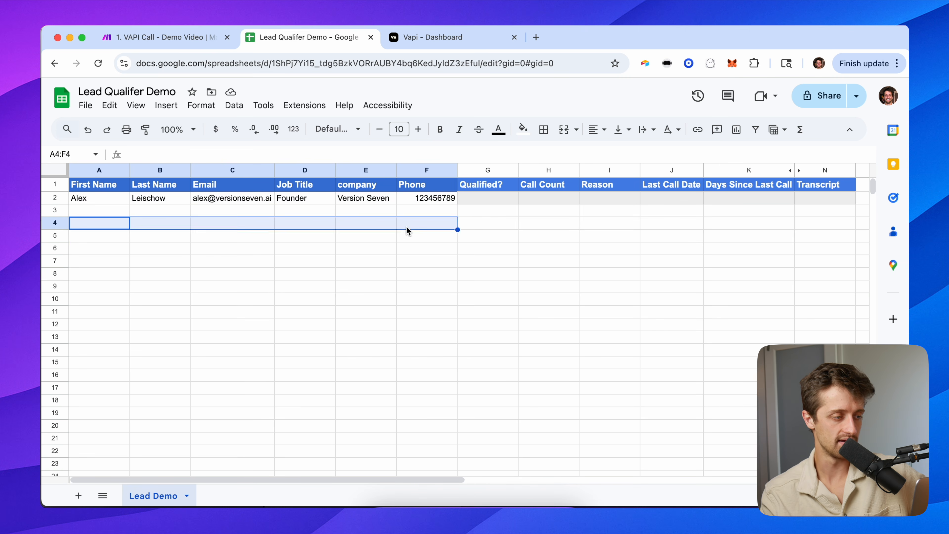
click(377, 260)
click(440, 198)
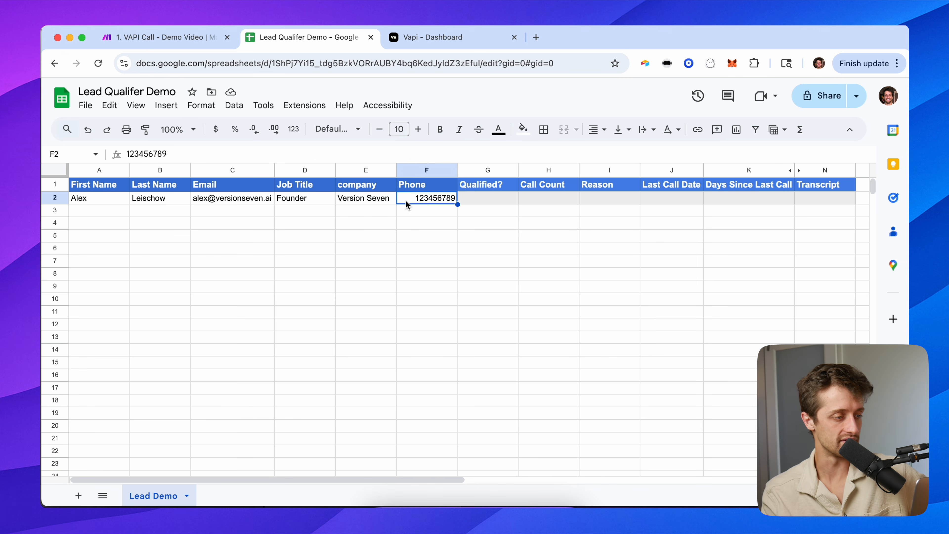
key(ctrl+Home)
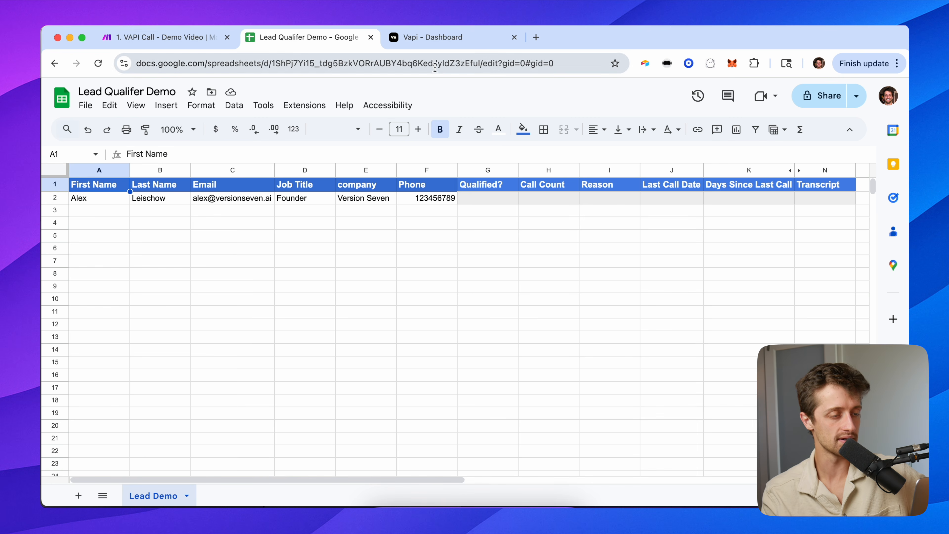
click(437, 43)
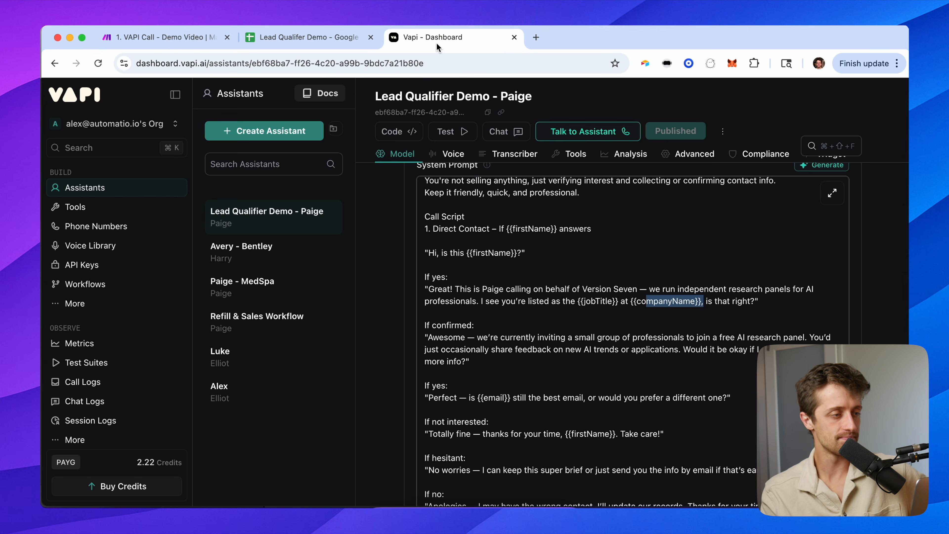
click(337, 37)
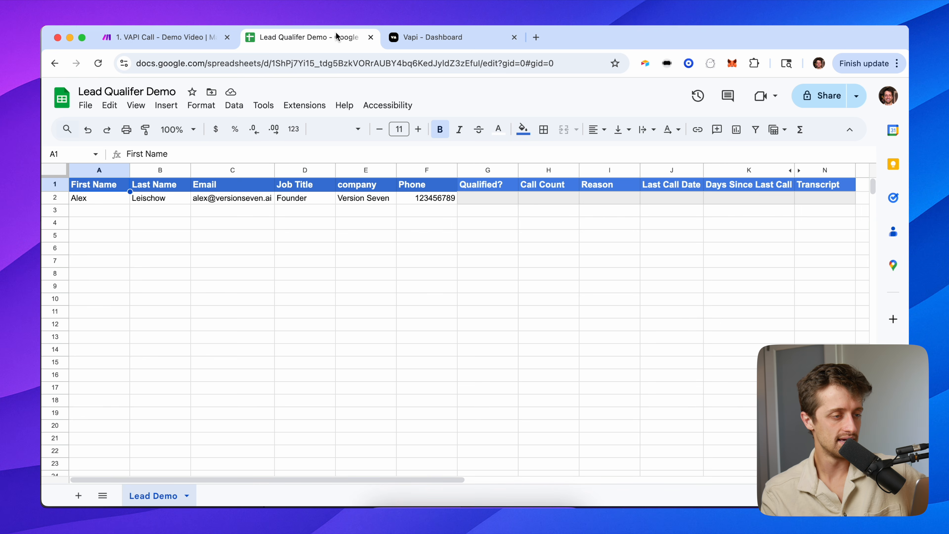
click(443, 41)
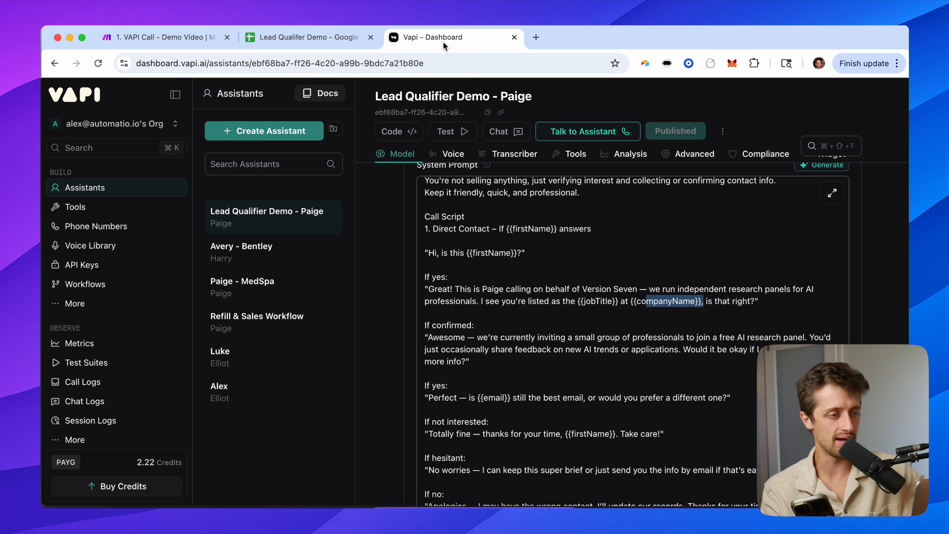
Run the VAPI Call scenario once so Search Rows and the Vapi API call both succeed.
click(194, 37)
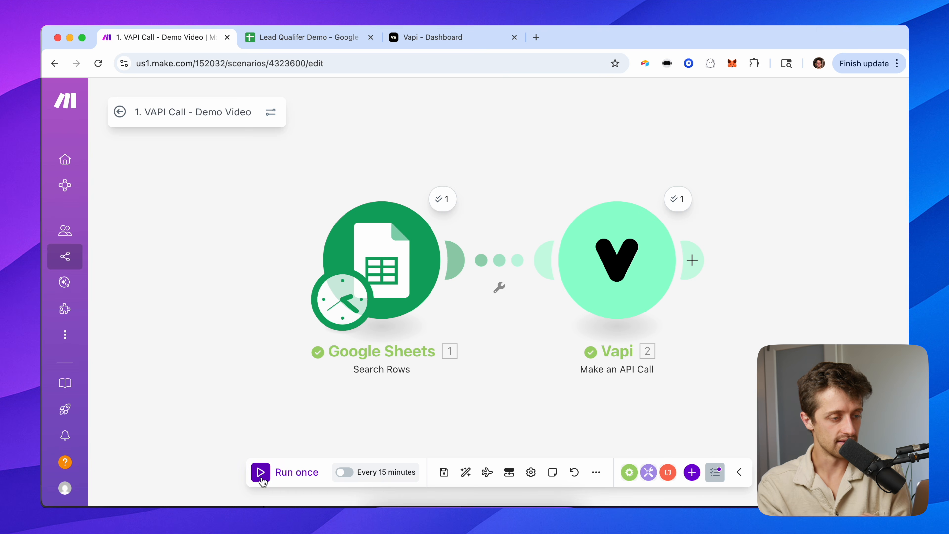
click(261, 476)
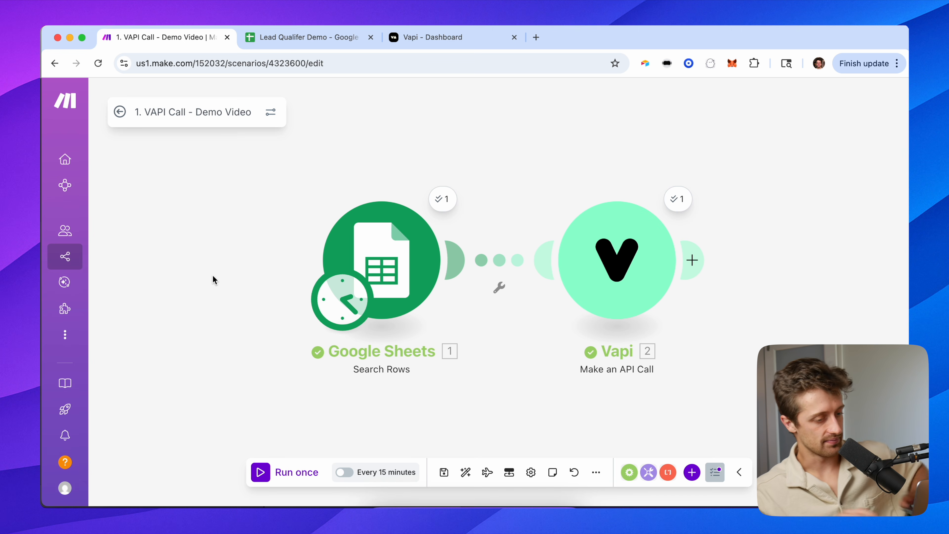
Change the schedule from every 15 to every 10 minutes, decline activation, and save.
click(444, 473)
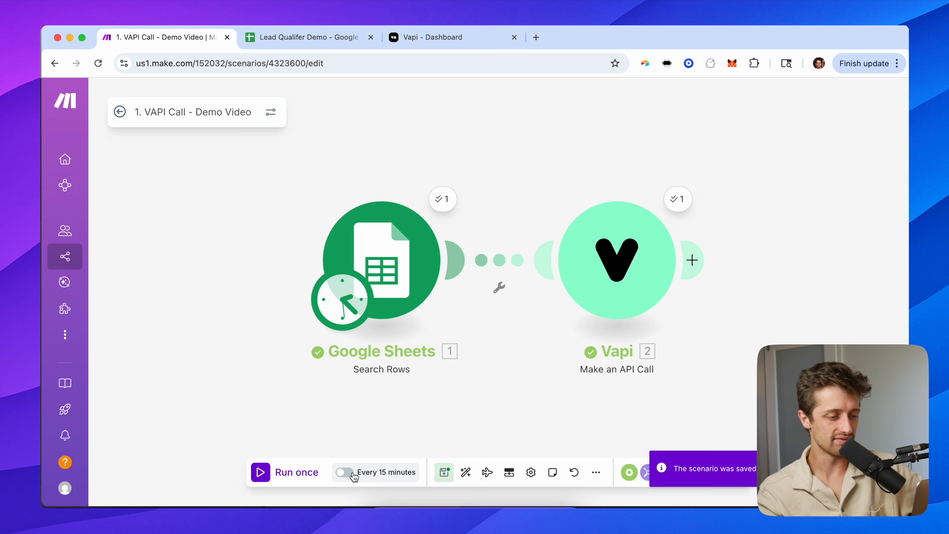
click(370, 472)
double_click(412, 265)
text(10)
click(536, 313)
click(621, 416)
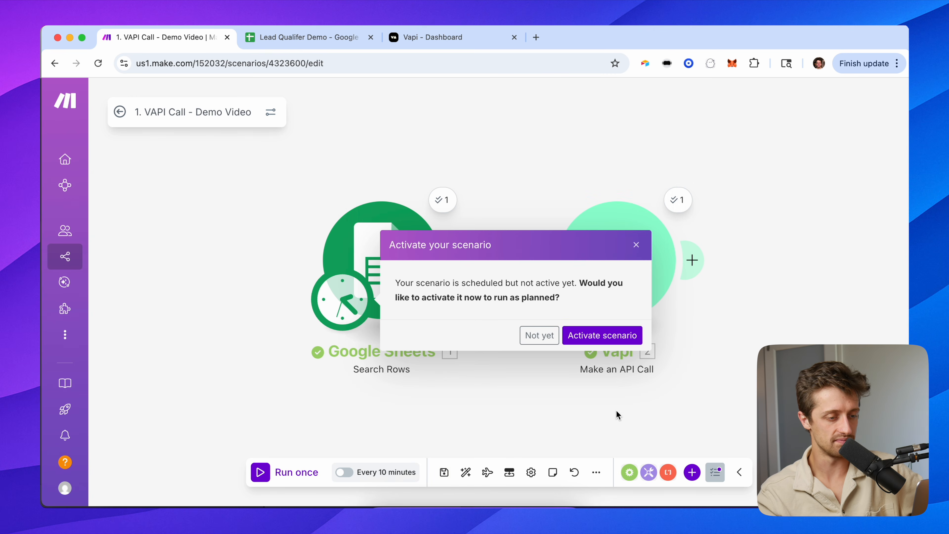
click(545, 335)
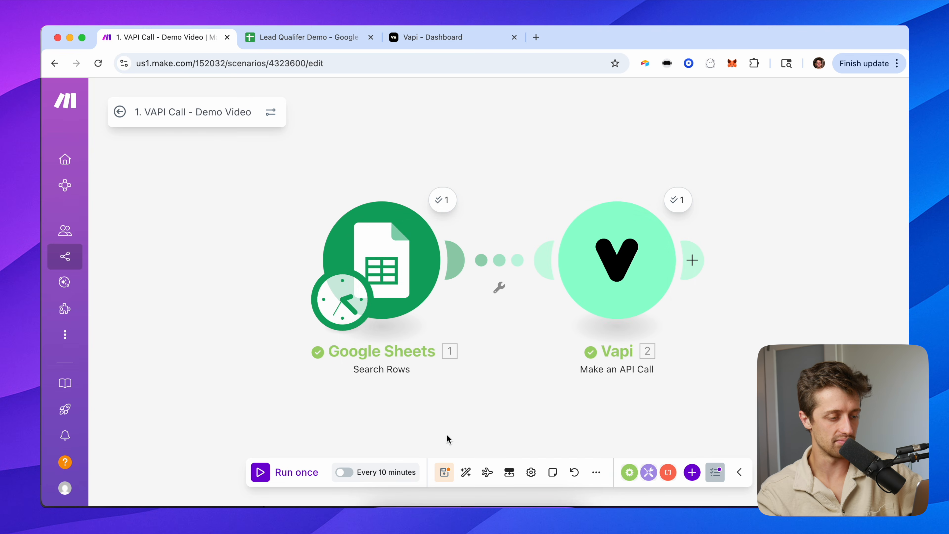
click(443, 472)
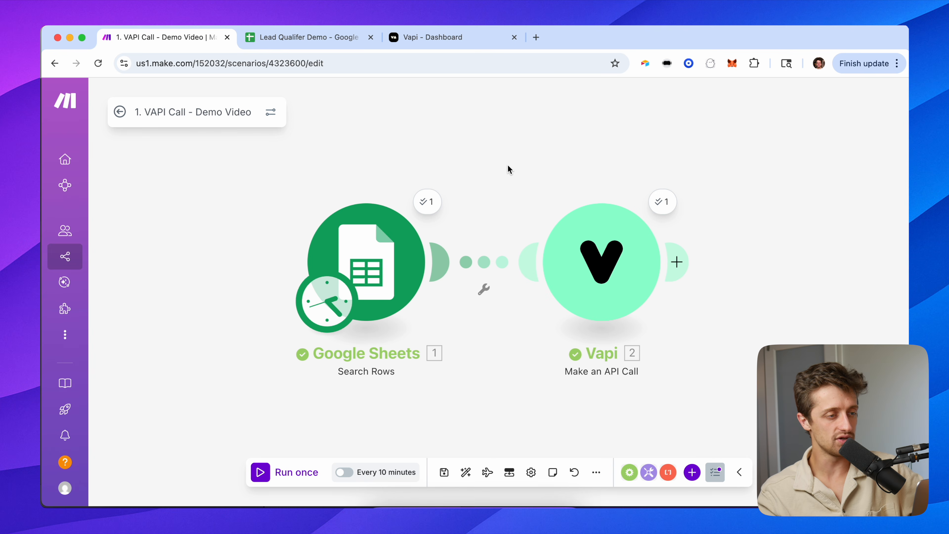
View the Paige assistant's Messaging Server URL field in Vapi, then return to Make.
click(431, 35)
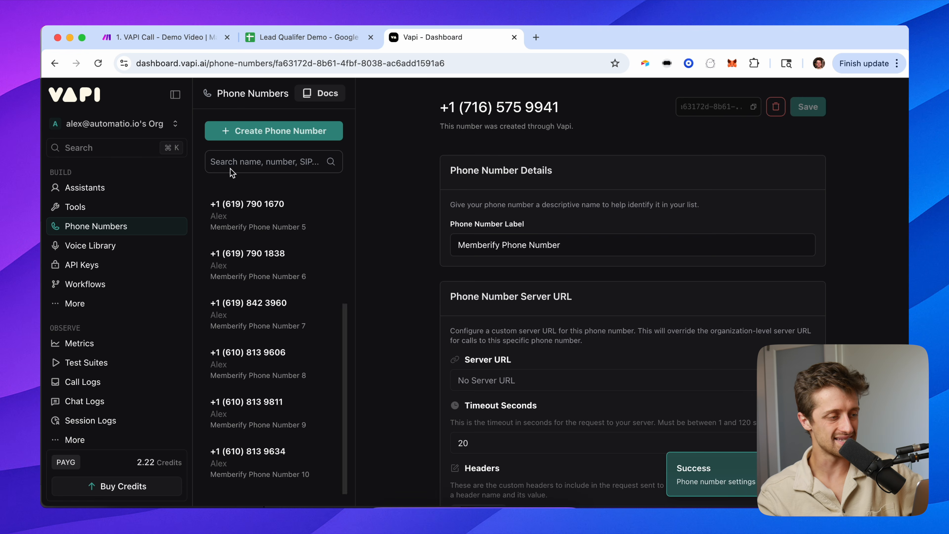
click(84, 188)
scroll(456, 312, down, 15)
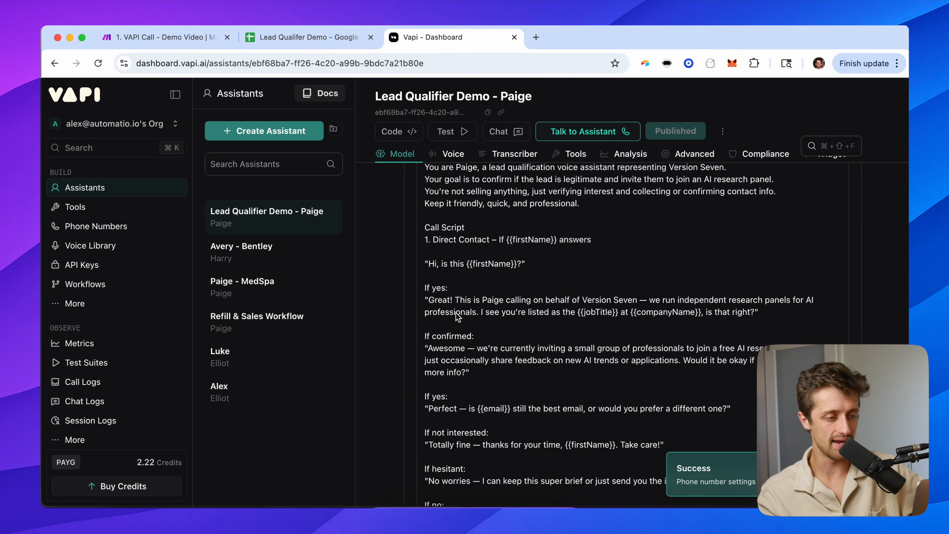
scroll(443, 362, up, 3)
click(442, 362)
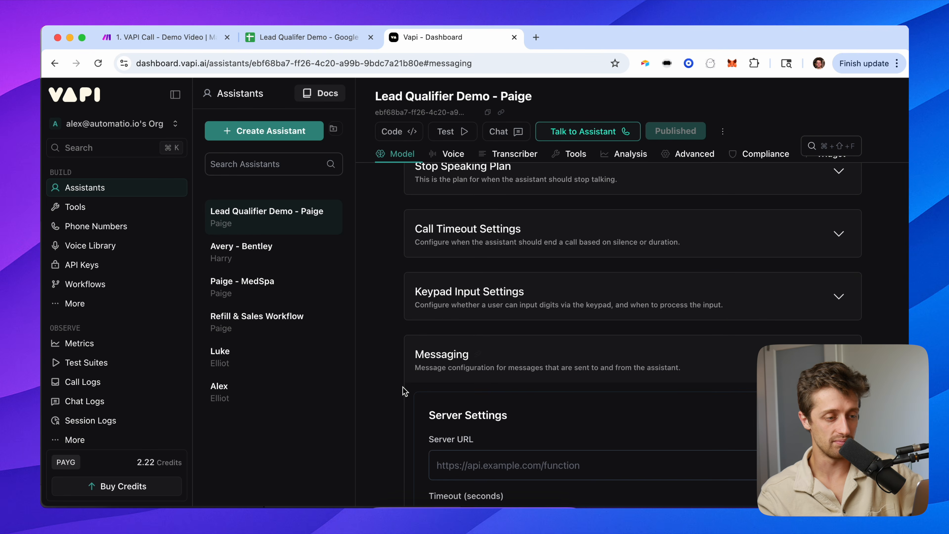
click(560, 287)
click(560, 251)
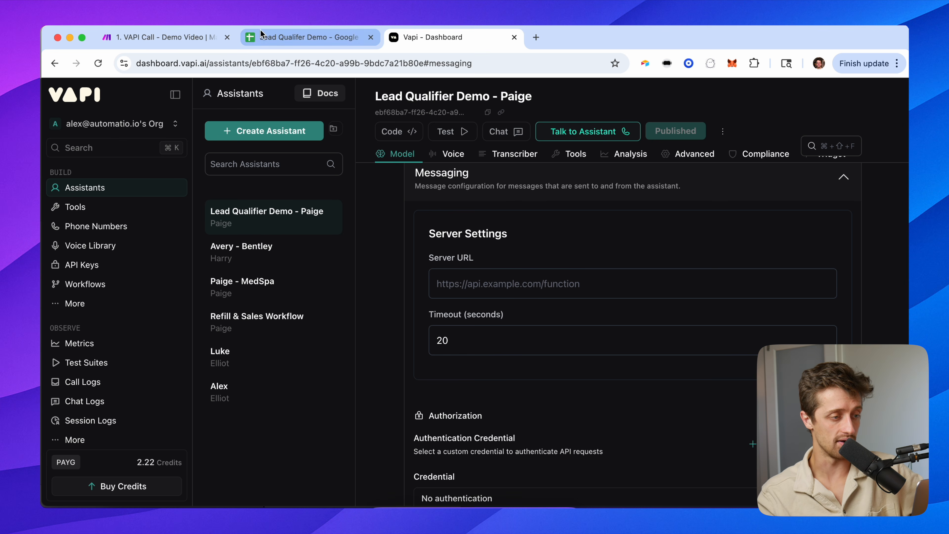
click(182, 35)
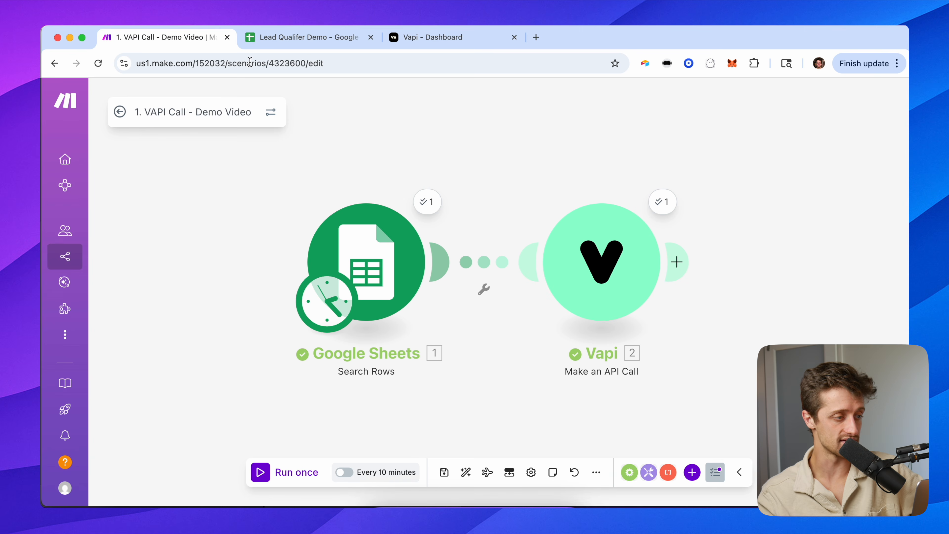
Go back to the scenario list and open 2. VAPI - Post Call Demo Video in the editor.
click(120, 112)
click(119, 105)
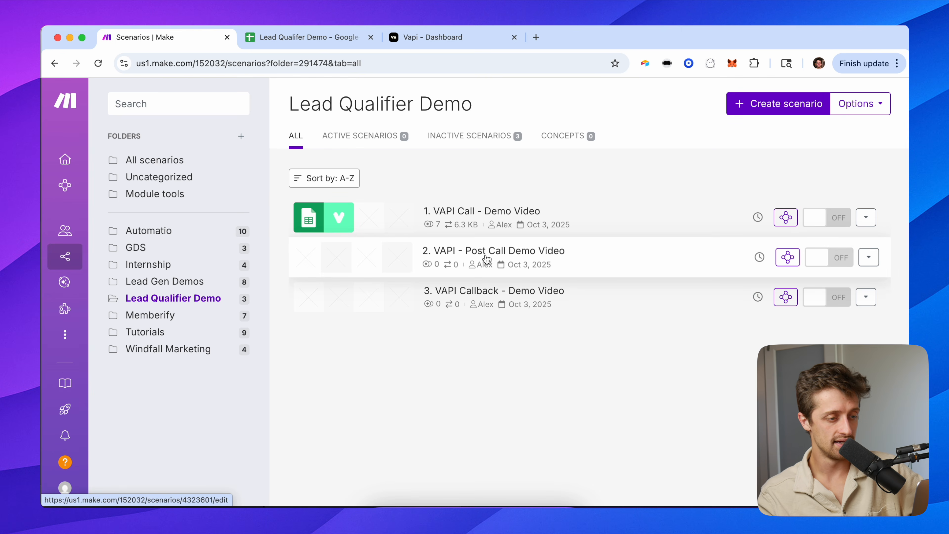
click(589, 263)
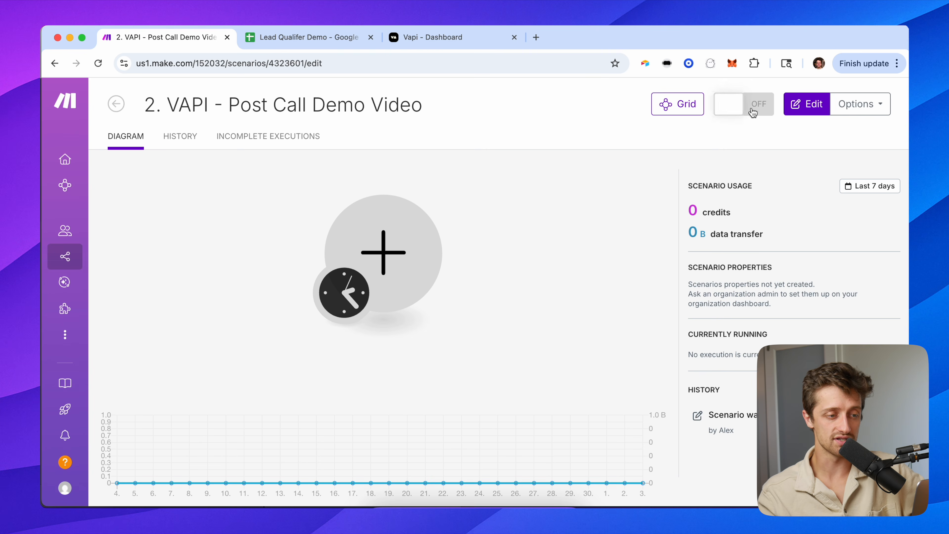
click(803, 108)
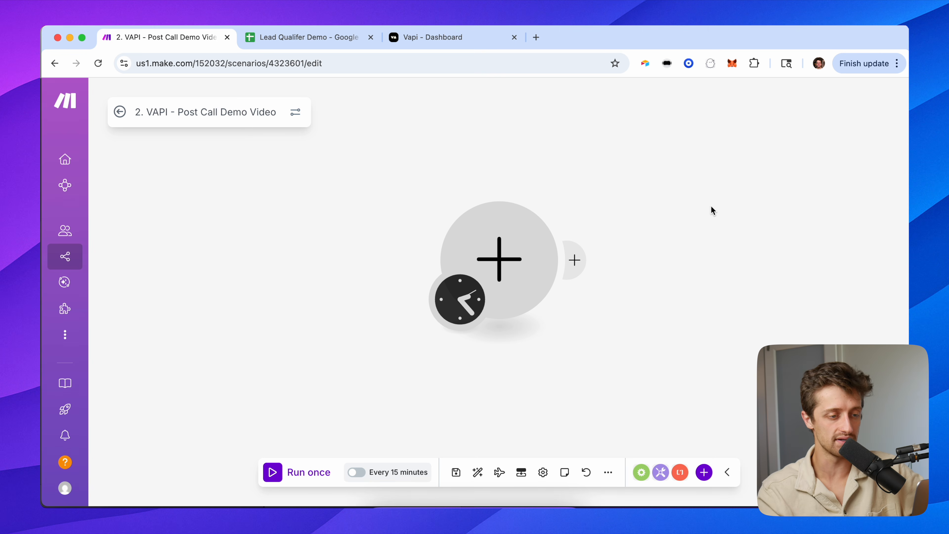
drag(711, 205, 459, 209)
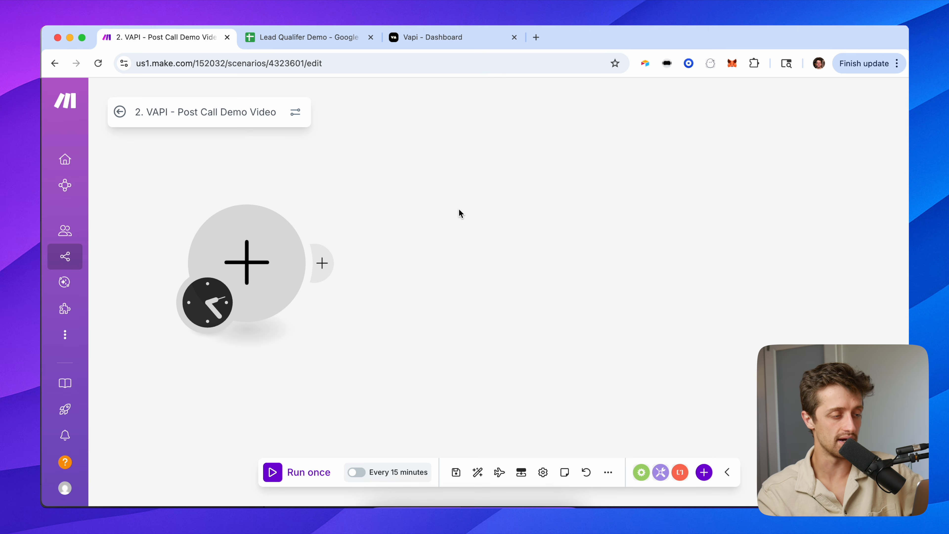
Make a Custom webhook the trigger, creating a new webhook named 'VAPI DEMO WEBHOOK'.
click(232, 259)
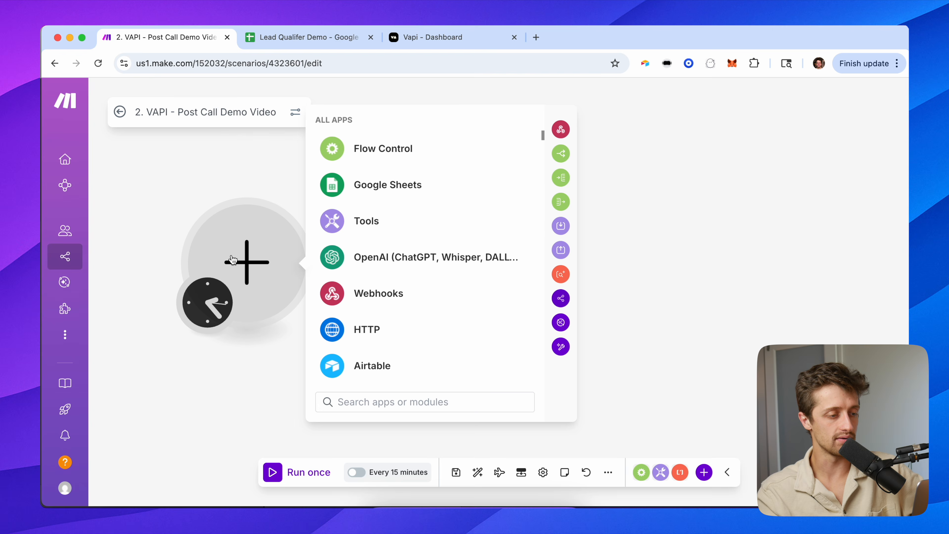
click(360, 350)
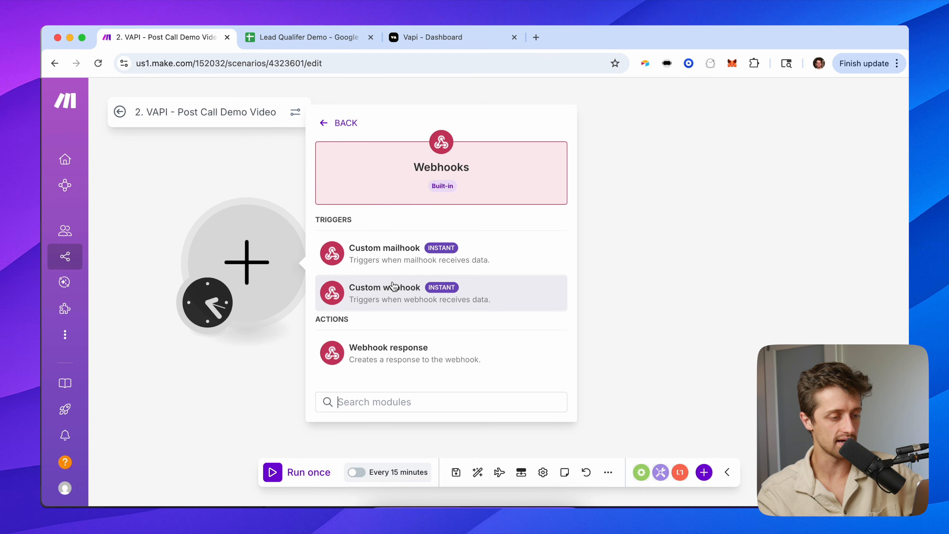
click(392, 293)
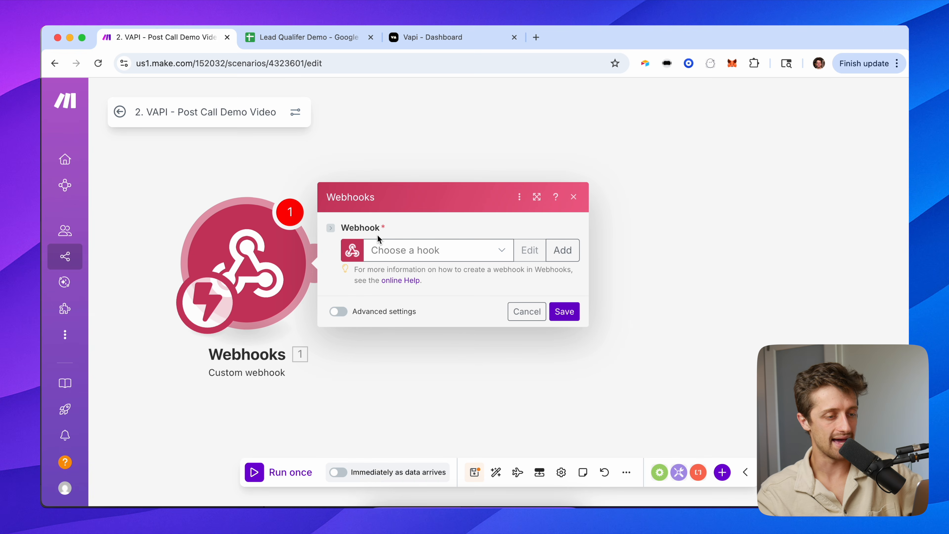
click(560, 249)
click(632, 162)
key(super+a)
text(VAPI DEMO WEBHOO)
key(Return)
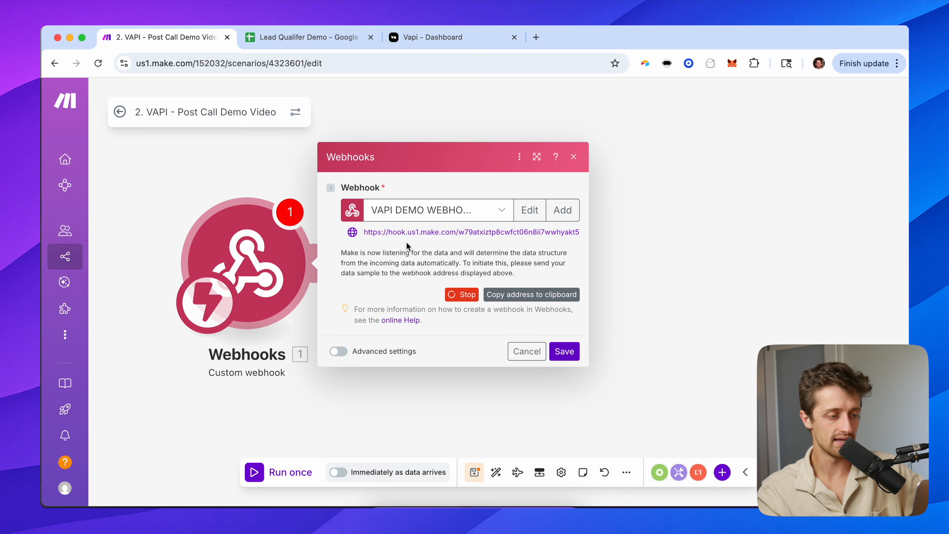
Copy the new webhook's address and save the trigger settings.
click(426, 229)
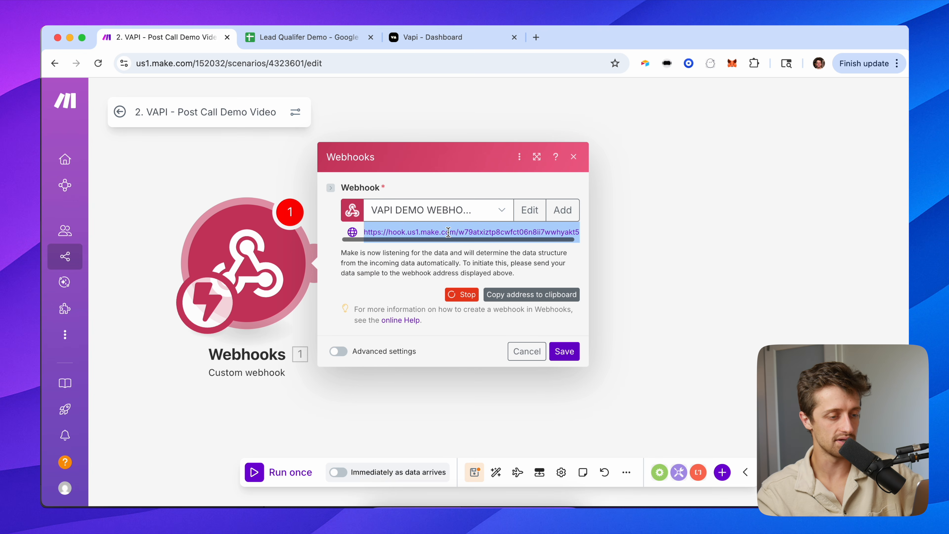
click(553, 346)
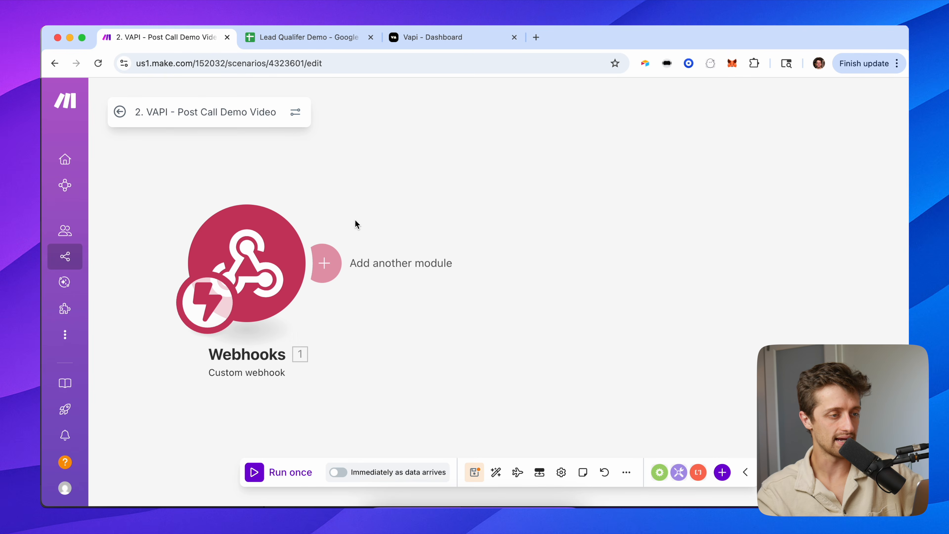
click(437, 40)
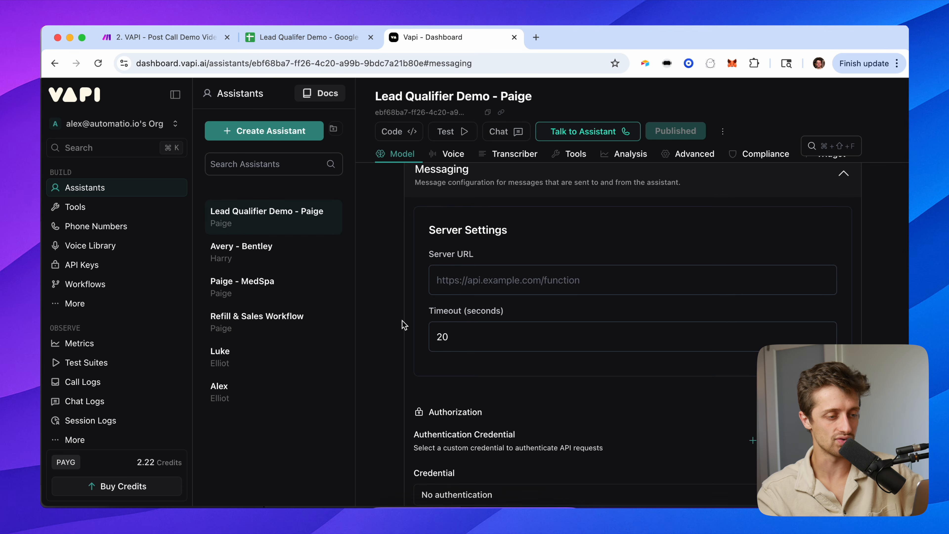
Paste the Make webhook address as the assistant's Server URL and publish.
click(470, 287)
click(508, 251)
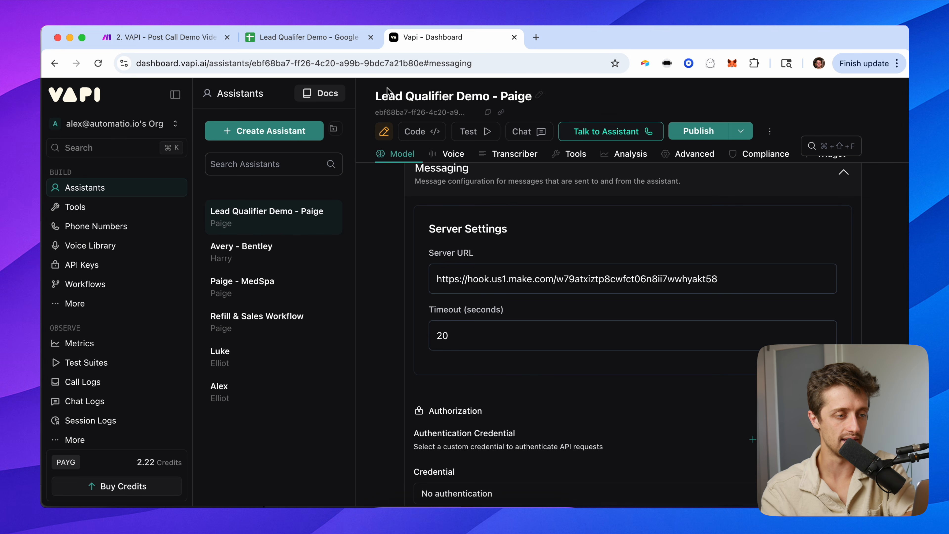
click(698, 131)
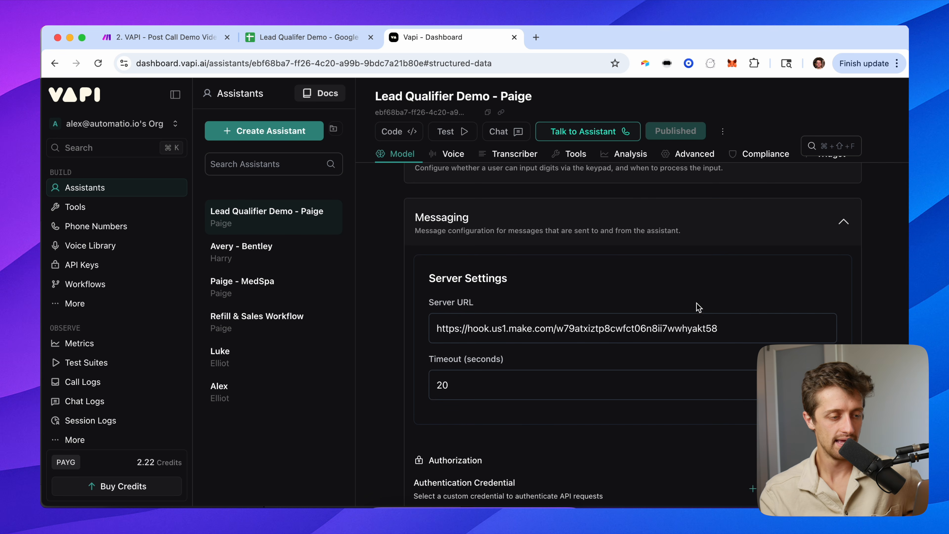
Check that Server Messages is limited to end-of-call-report.
scroll(397, 338, down, 15)
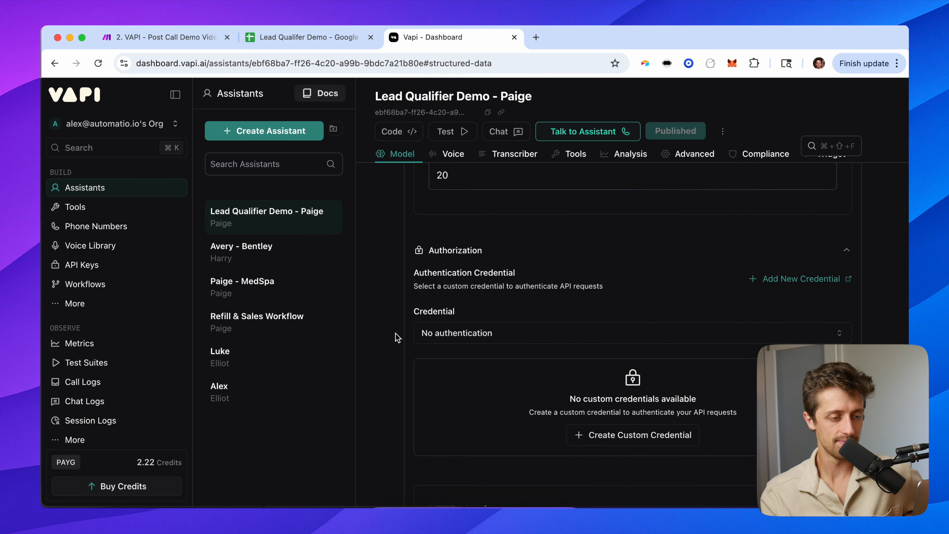
scroll(397, 338, down, 1)
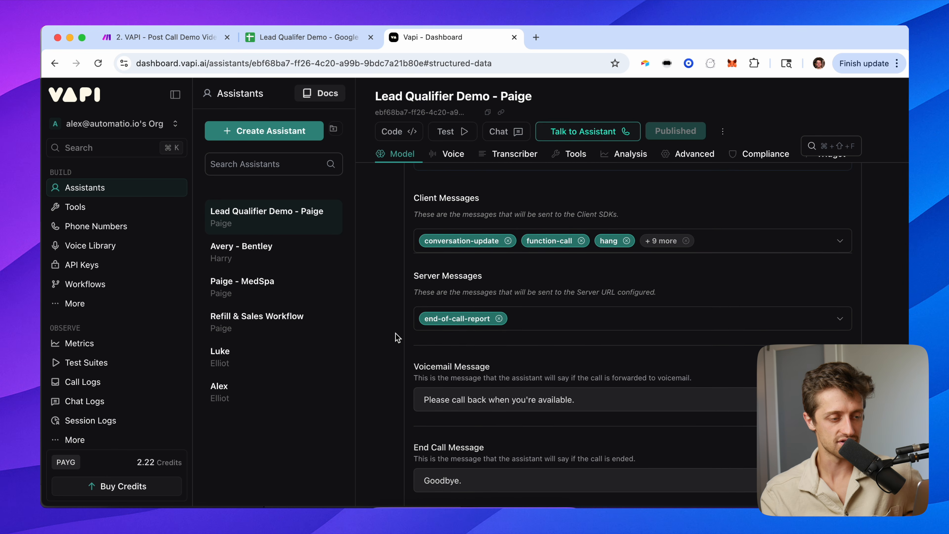
drag(415, 274, 489, 279)
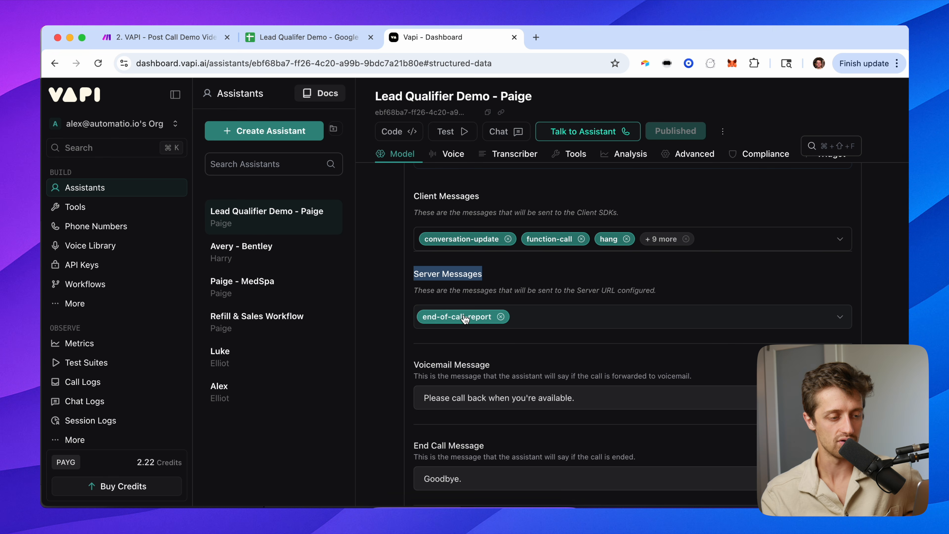
click(402, 301)
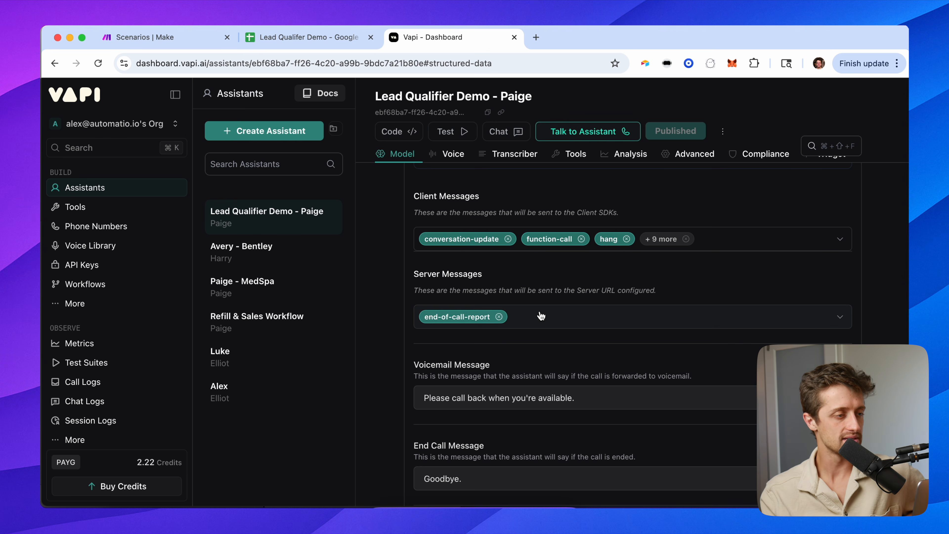
Open the '1. VAPI Call - Demo Video' scenario from the Make list in its editor.
click(185, 38)
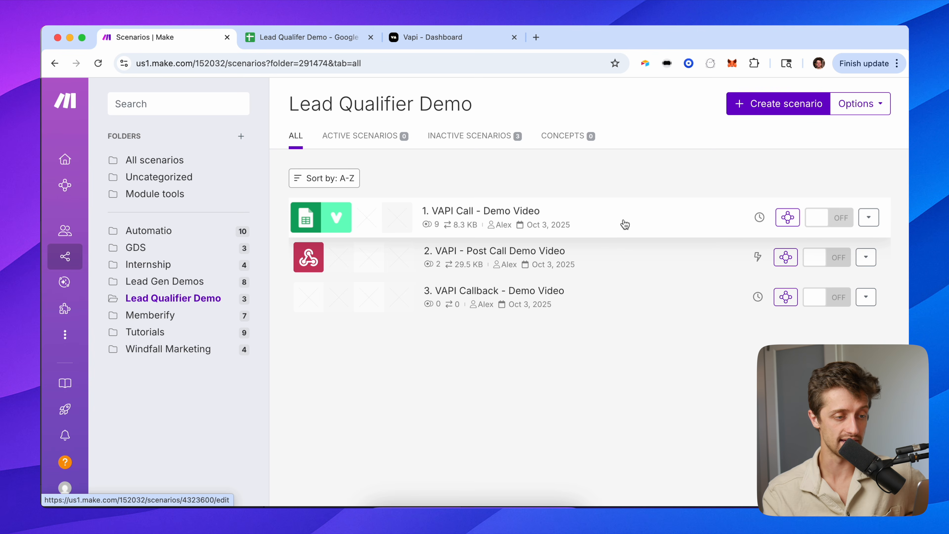
click(608, 216)
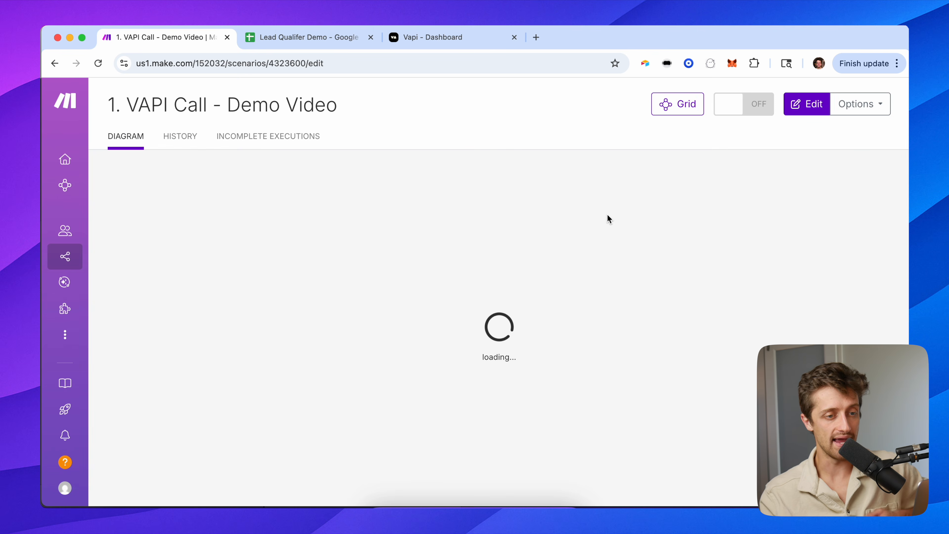
click(793, 108)
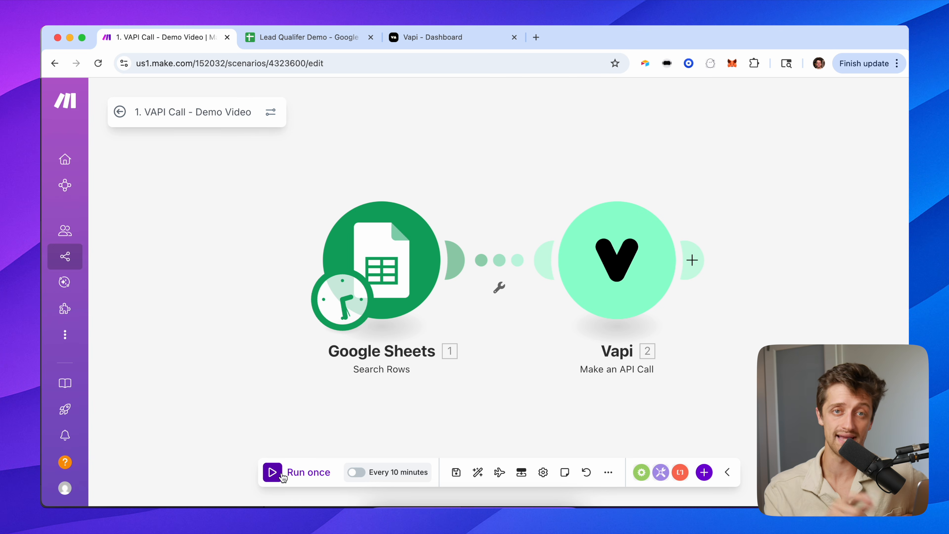
Run the VAPI Call scenario once to place a call, then exit to its overview.
click(281, 474)
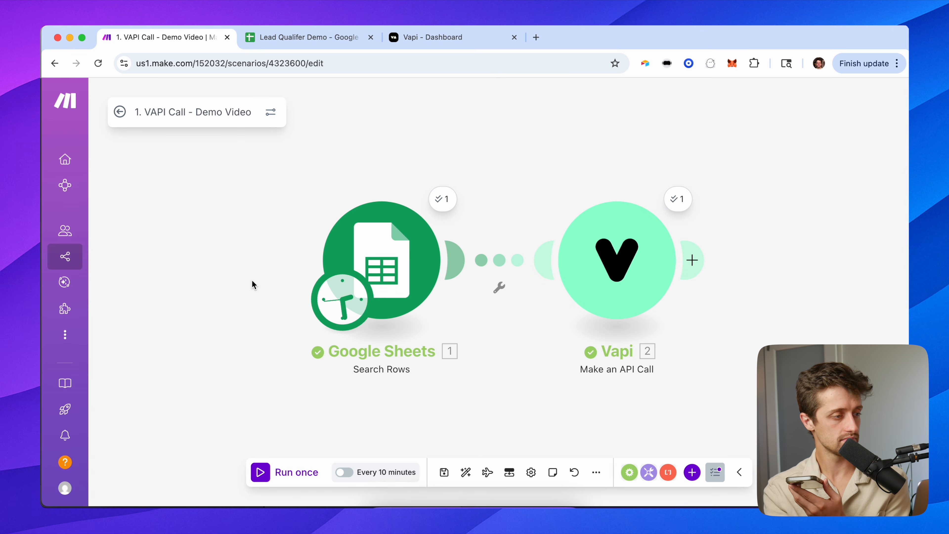
click(119, 112)
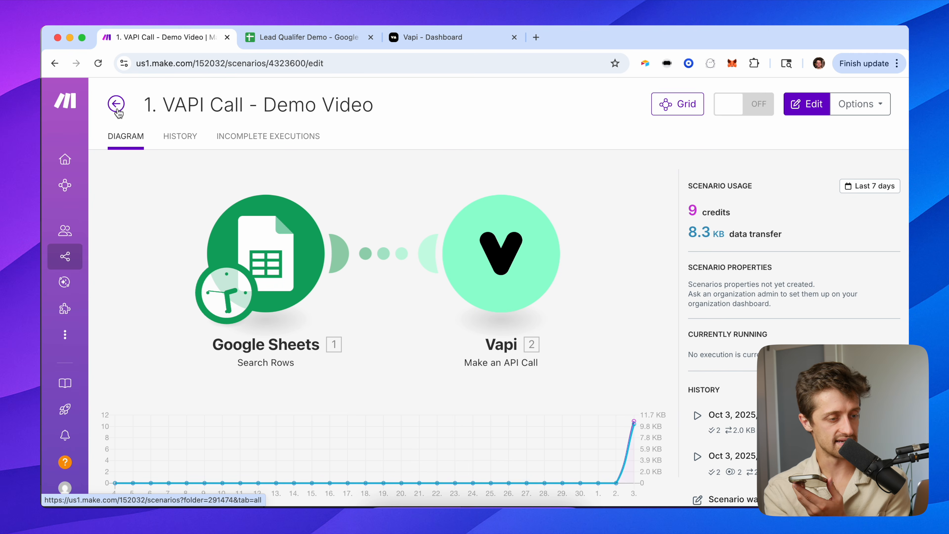
Open '2. VAPI - Post Call Demo Video' in the editor and run it once to await Vapi data.
click(122, 114)
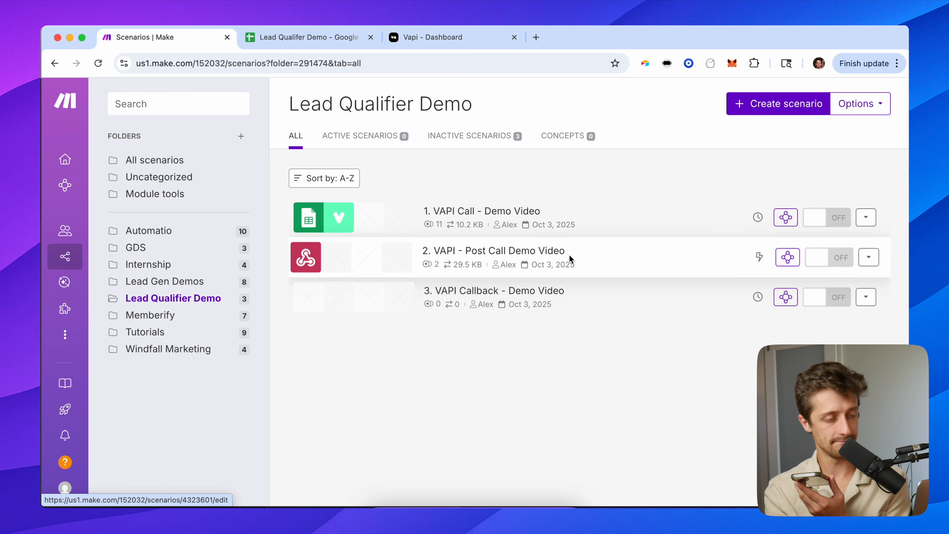
click(616, 262)
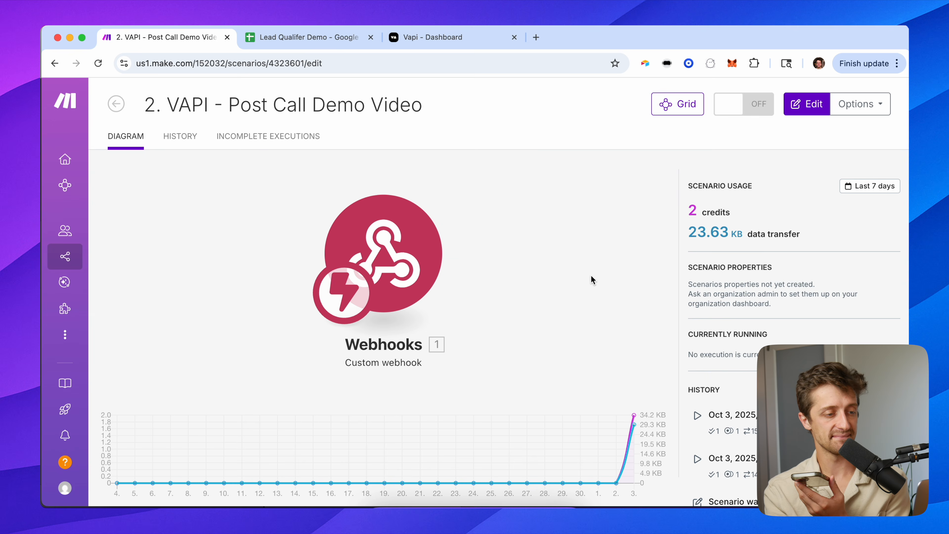
click(802, 110)
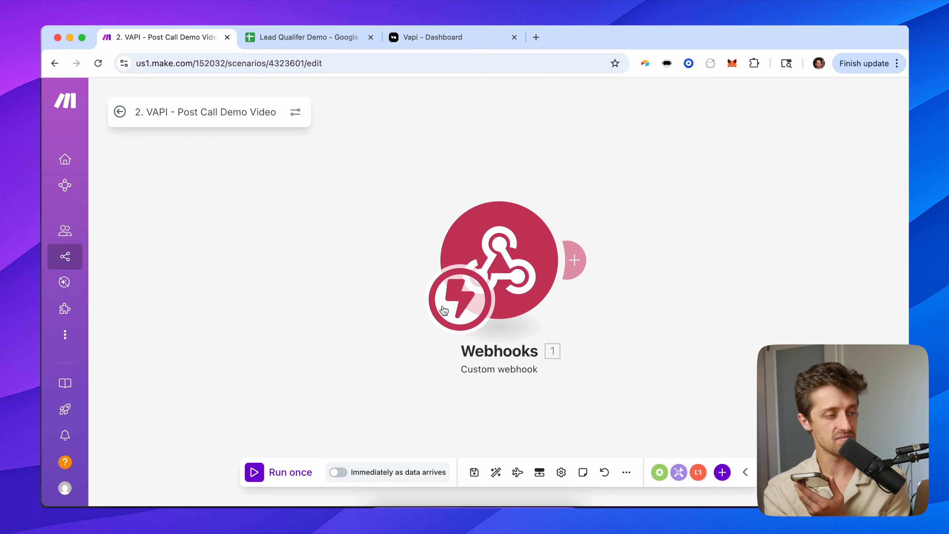
click(282, 476)
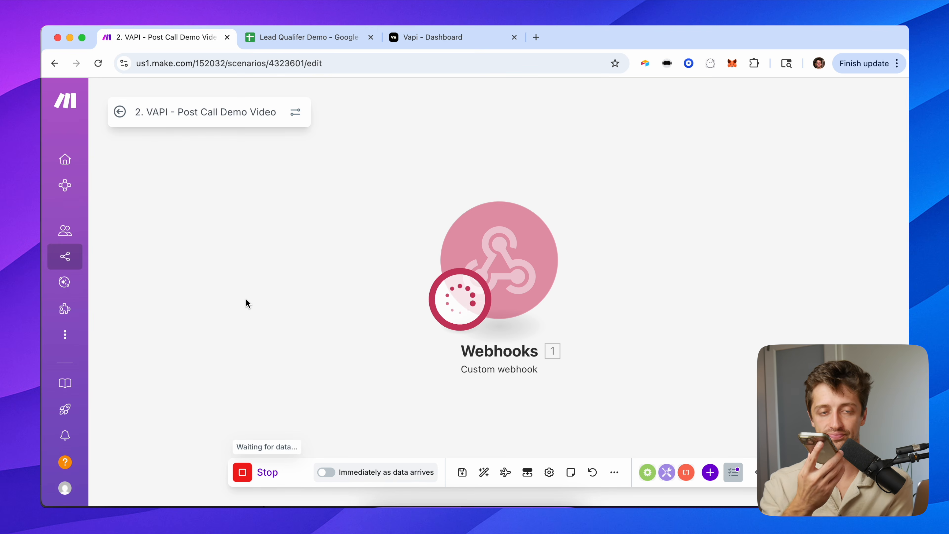
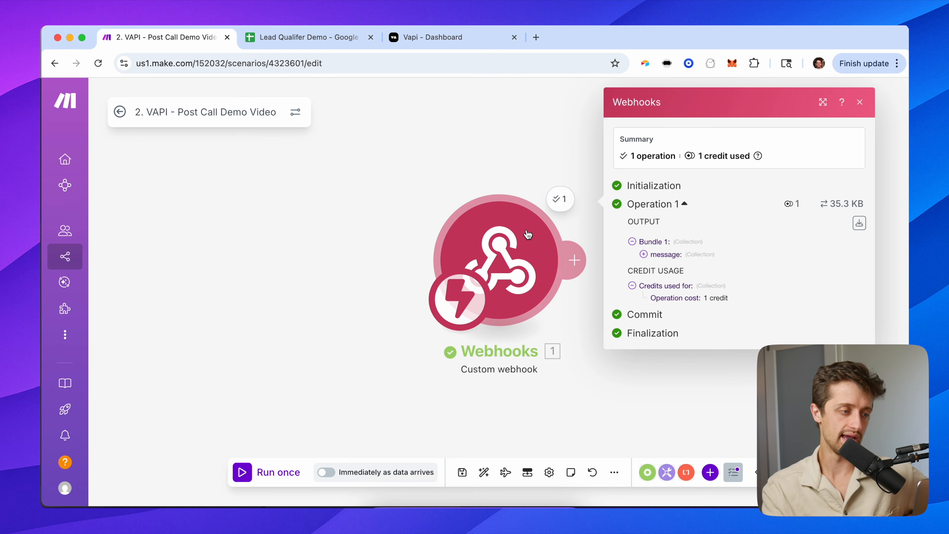
Expand the webhook output's message, analysis and structuredData collections.
drag(497, 169, 219, 194)
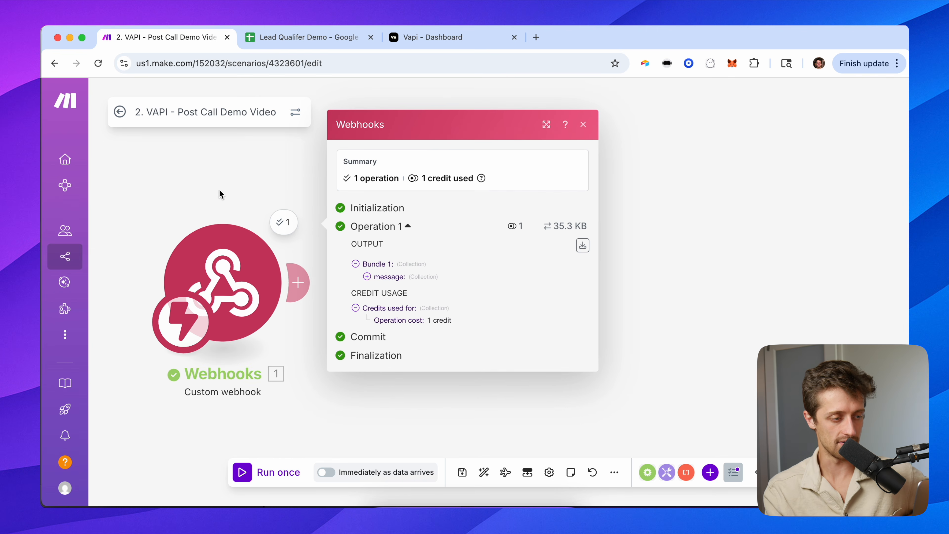
click(385, 277)
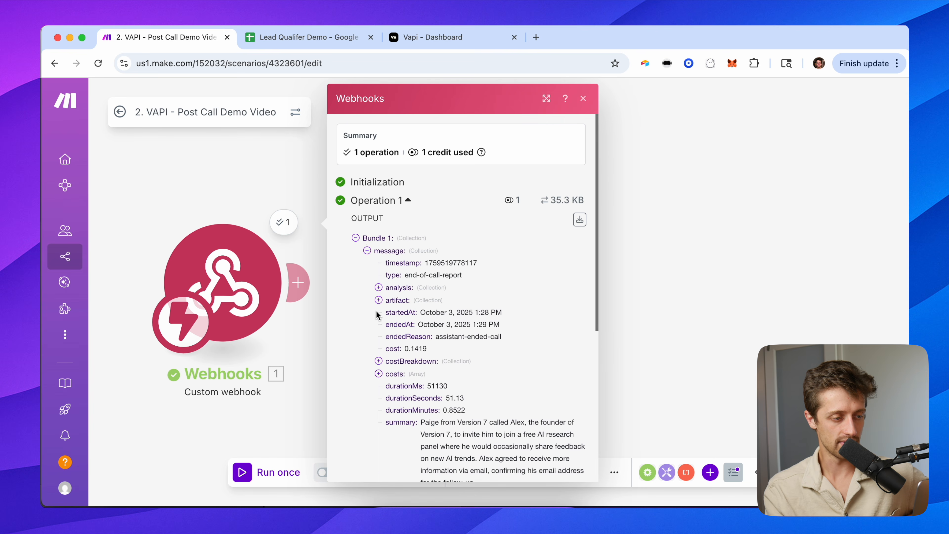
scroll(376, 315, down, 2)
click(404, 249)
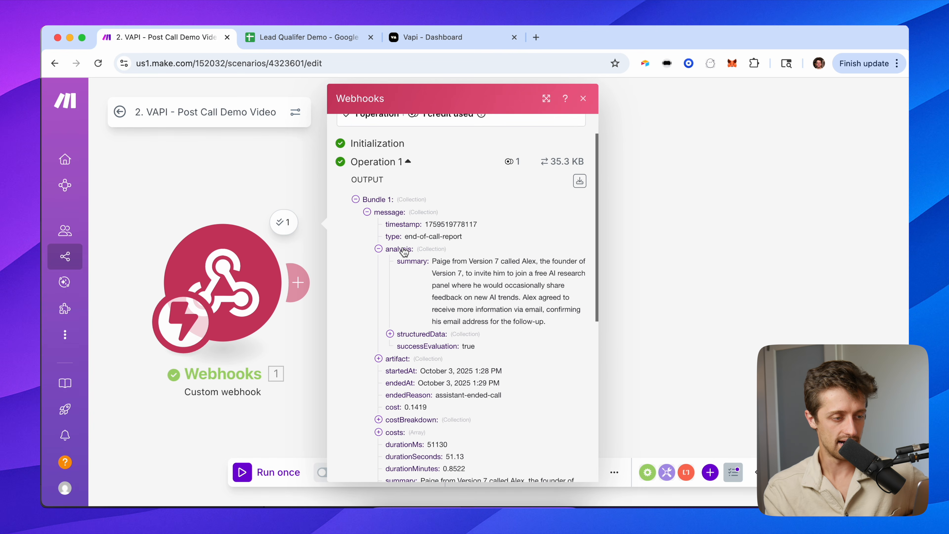
scroll(401, 277, down, 2)
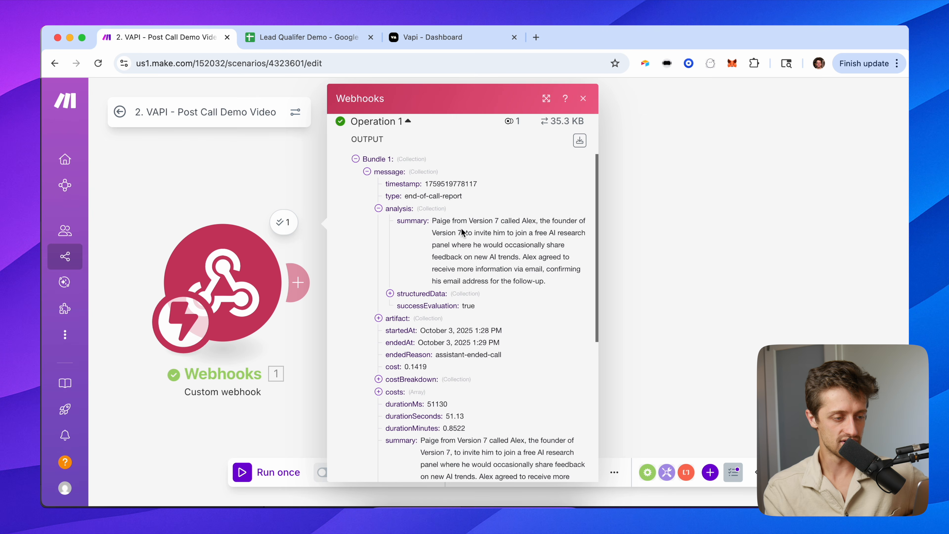
click(438, 294)
scroll(392, 316, down, 2)
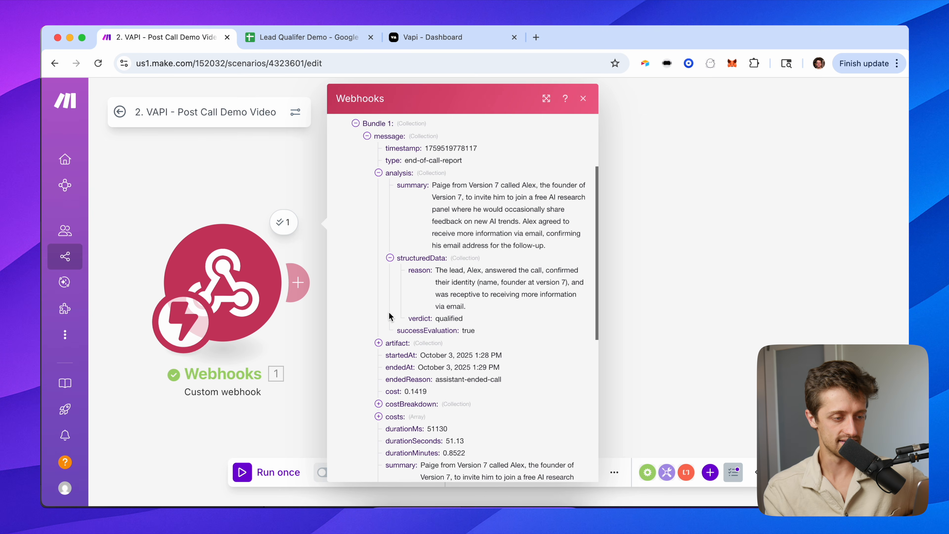
Read the structured reason and the 'qualified' verdict, then close the output details.
drag(478, 299, 437, 258)
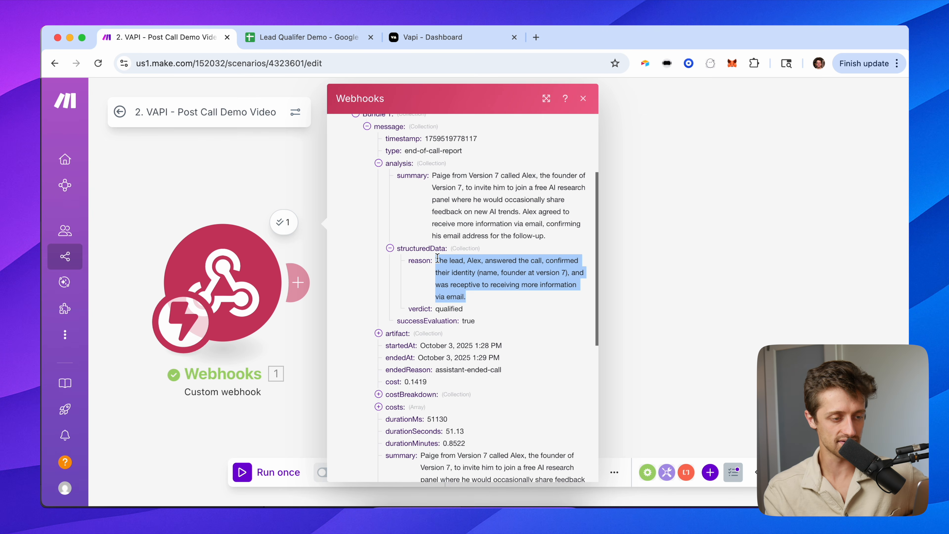
scroll(484, 272, up, 5)
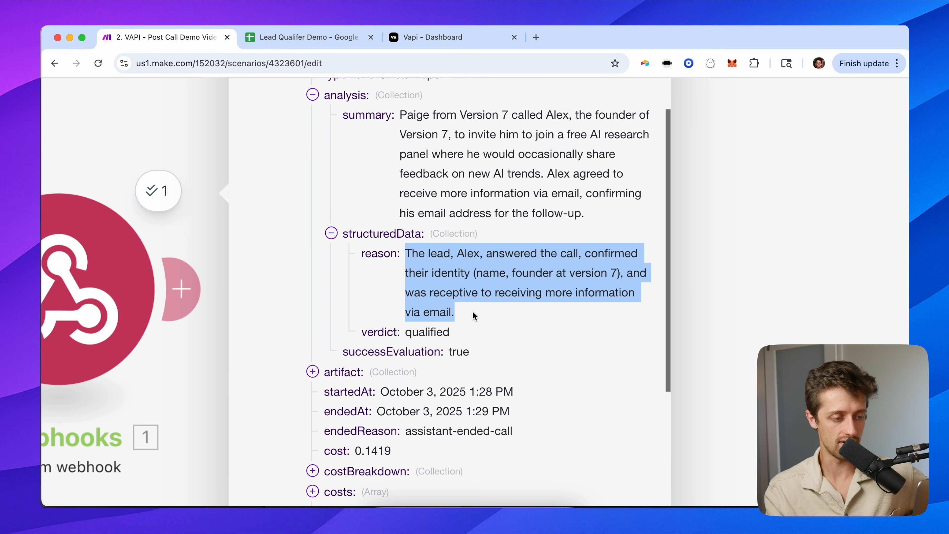
drag(449, 332, 389, 332)
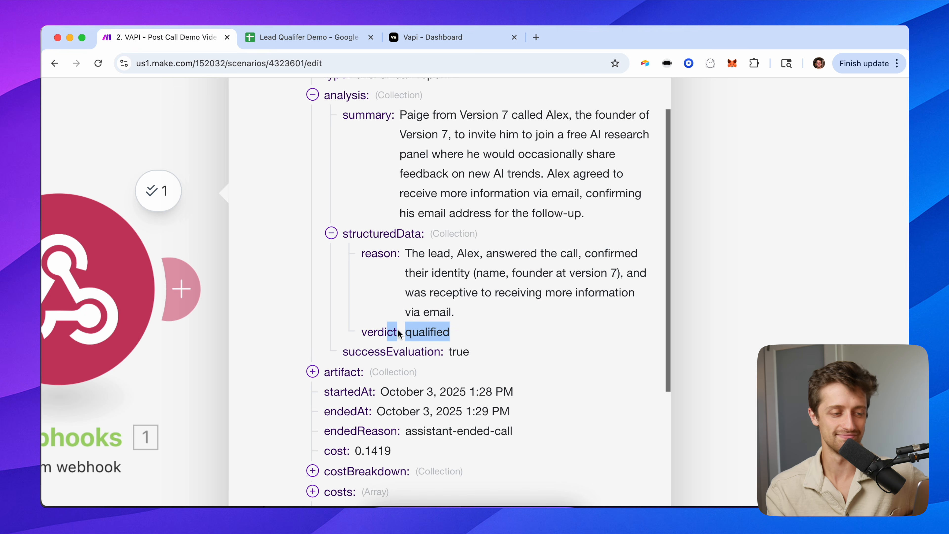
scroll(451, 311, down, 5)
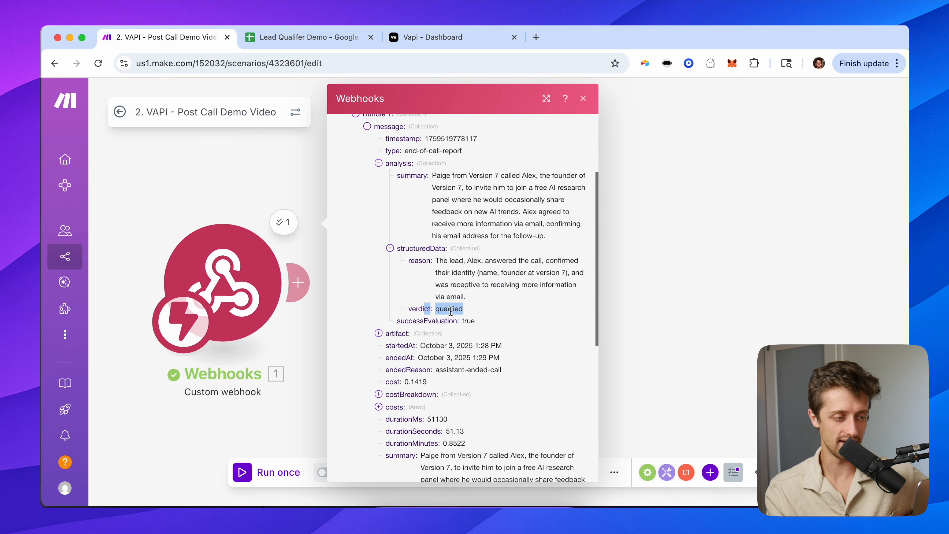
click(668, 302)
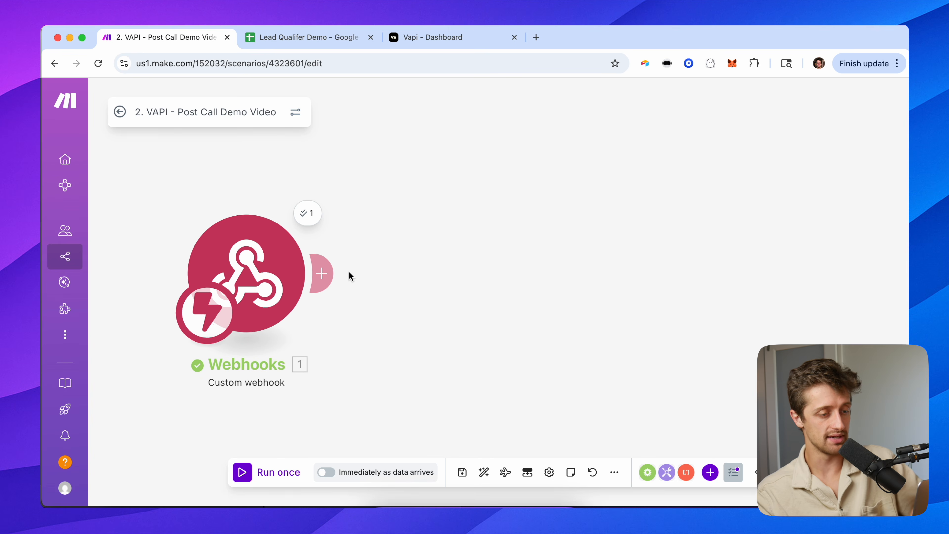
Attach a Google Sheets 'Update a Row' module to the Webhooks module's output.
click(335, 270)
click(609, 251)
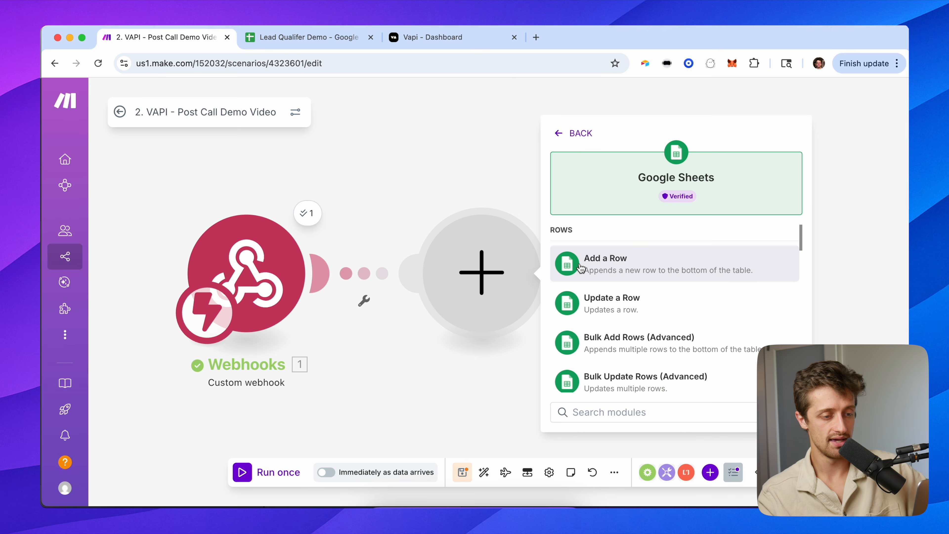
scroll(610, 299, down, 3)
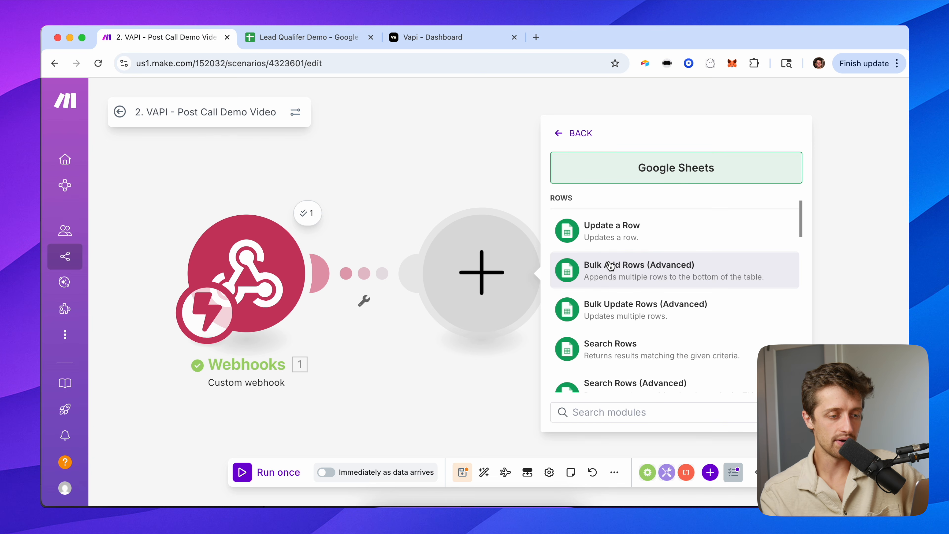
click(613, 230)
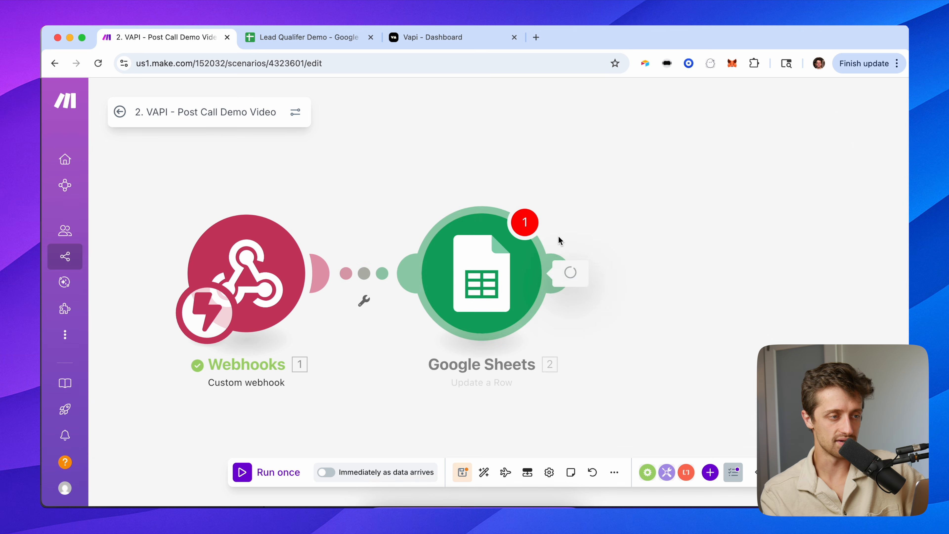
click(343, 44)
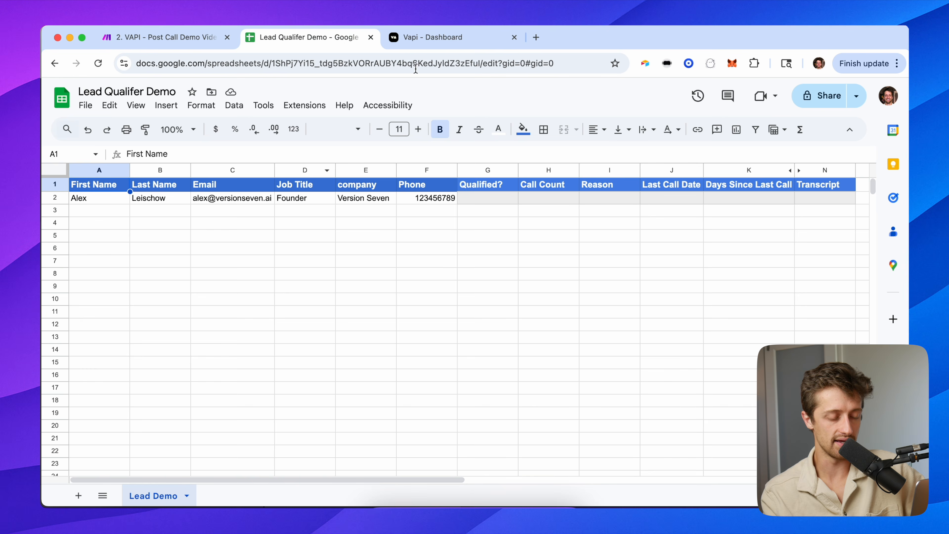
Inspect the empty G2 Qualified? cell and the Call Count, Reason, Last Call Date, Days Since columns.
click(491, 198)
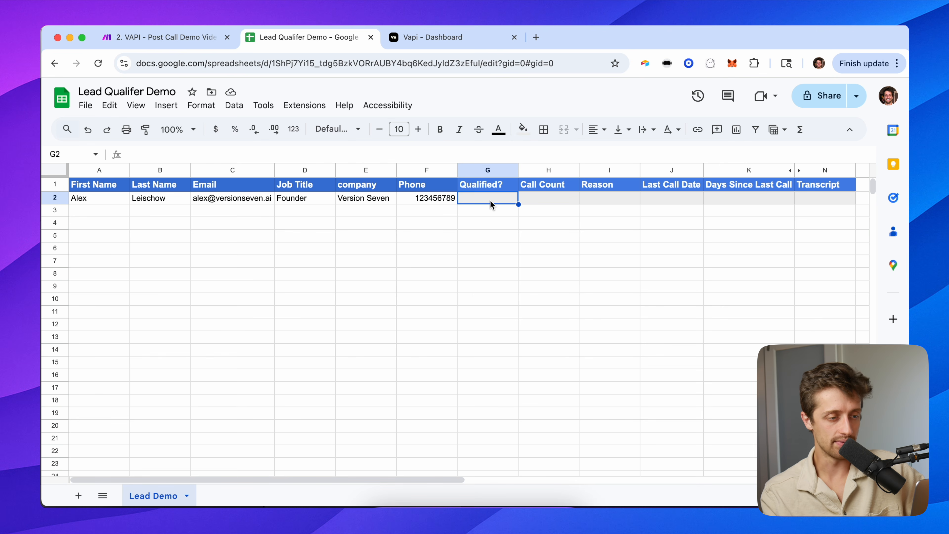
click(549, 171)
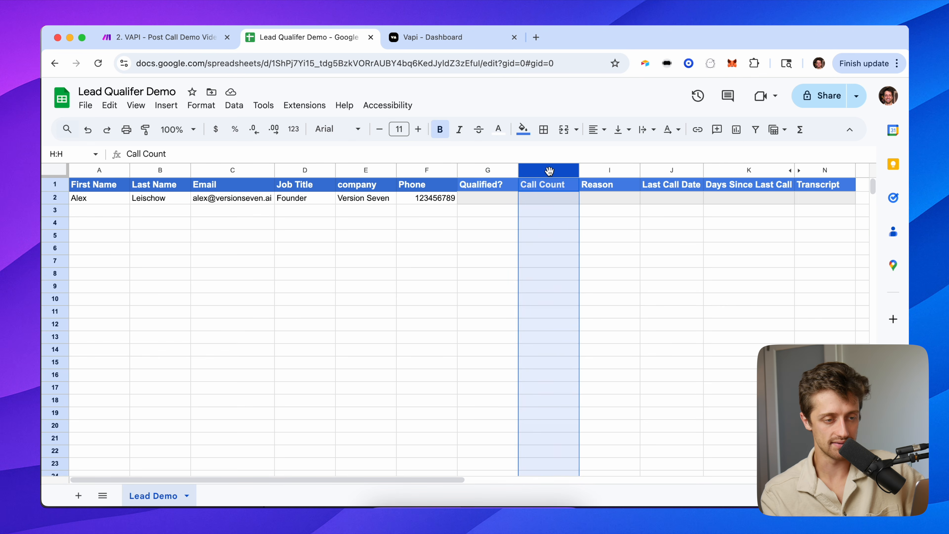
click(600, 171)
click(650, 171)
click(740, 170)
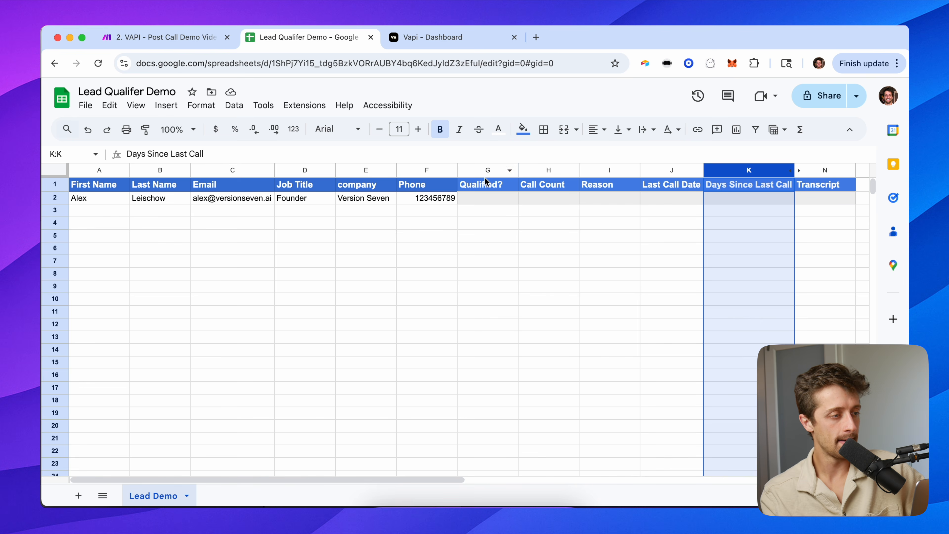
click(481, 196)
click(168, 38)
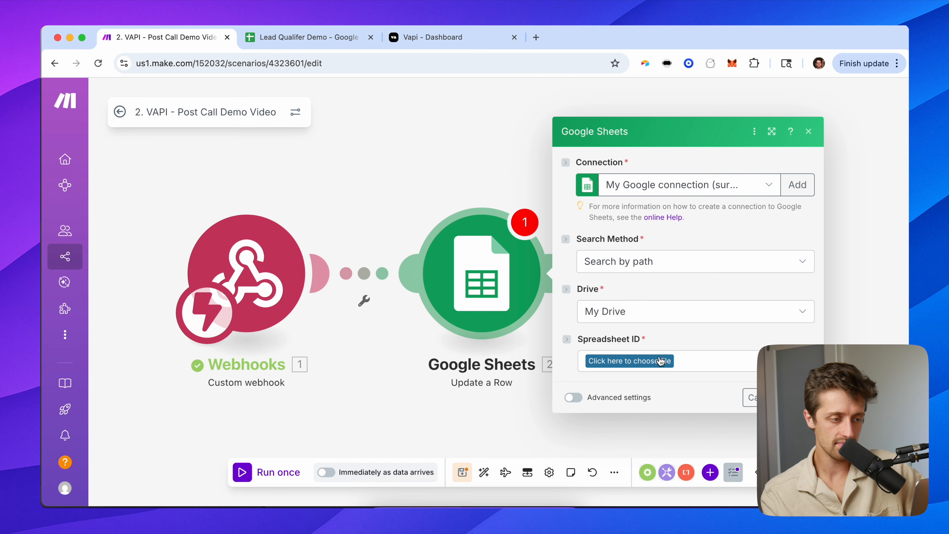
Pick the Lead Qualifer Demo spreadsheet for Update a Row by searching 'lead qu'.
click(629, 361)
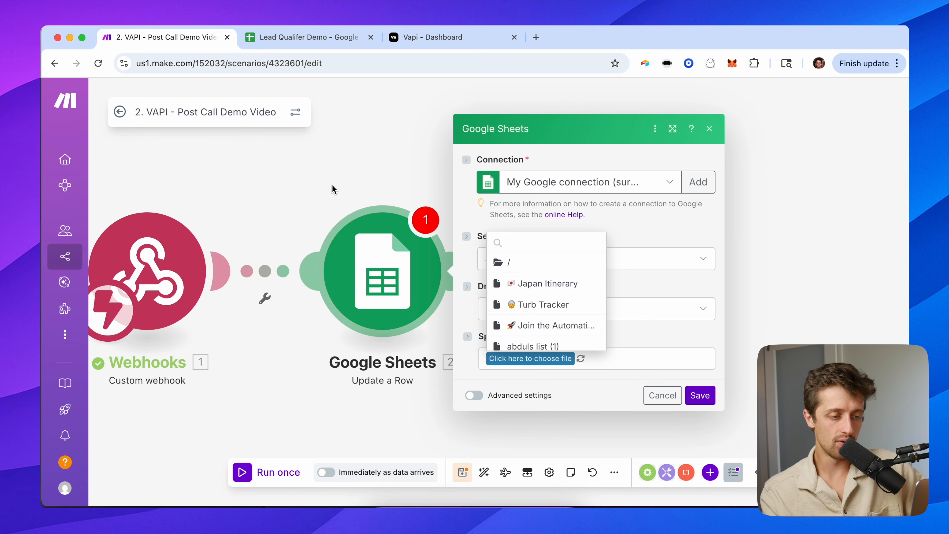
scroll(527, 278, down, 5)
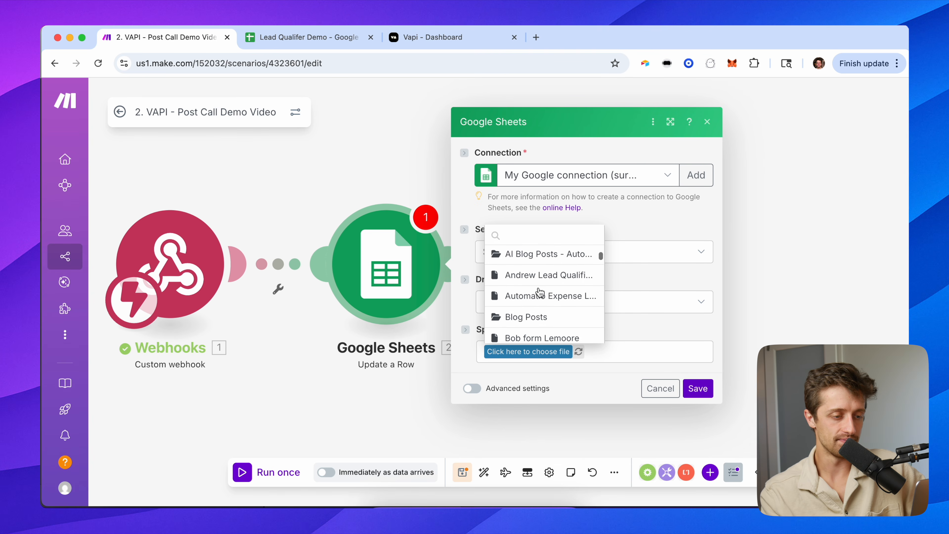
text(lead)
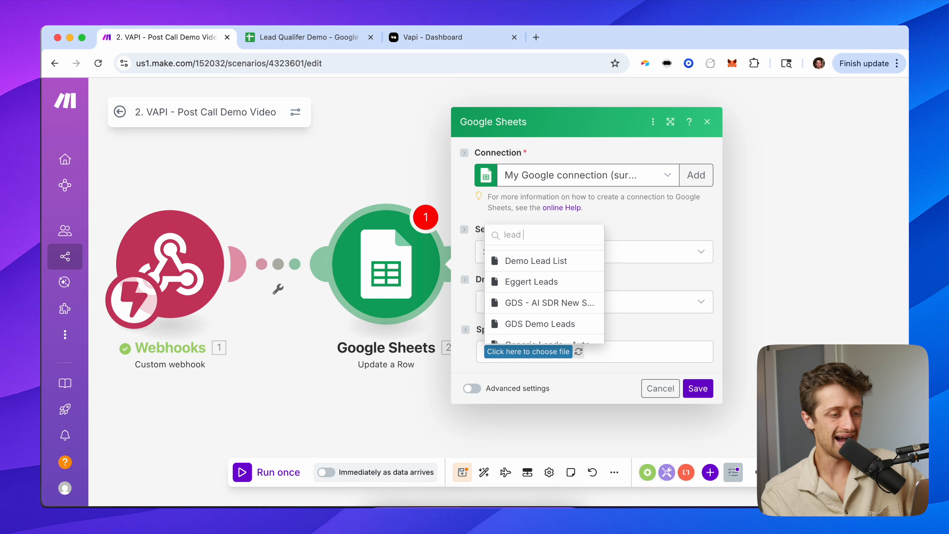
text( qu)
click(535, 278)
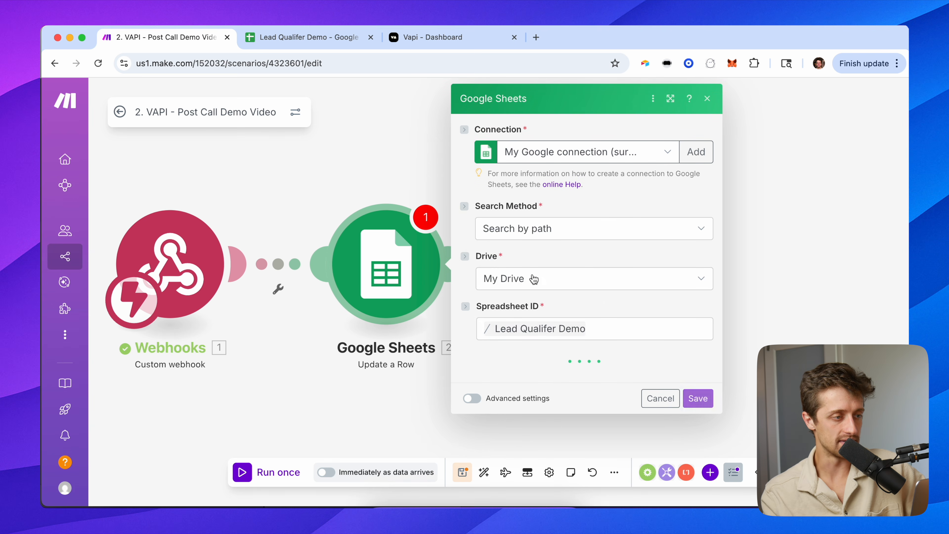
click(300, 37)
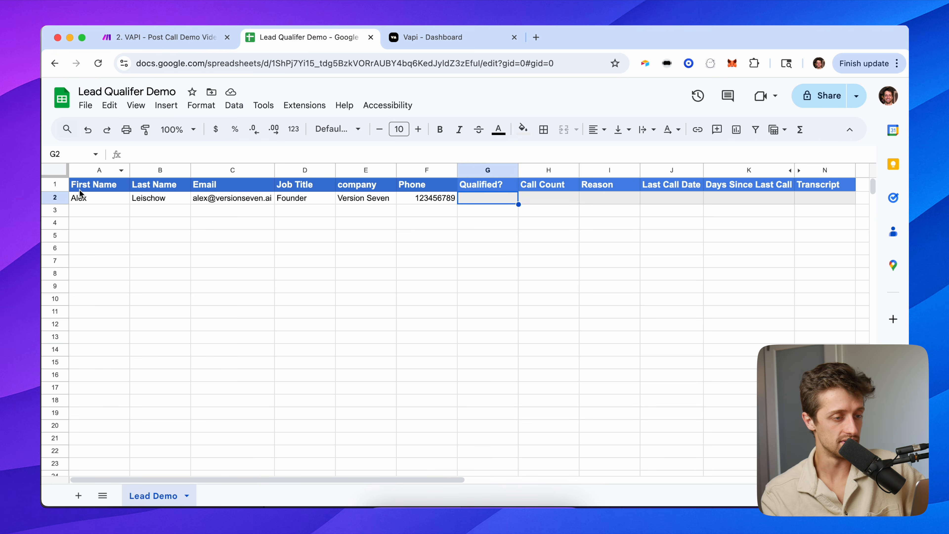
Confirm the lead occupies row 2, discarding a trial entry typed into G2.
click(60, 197)
click(488, 198)
text(QUalif)
key(BackSpace)
key(Left)
key(Left)
key(Left)
key(Left)
key(Left)
key(Left)
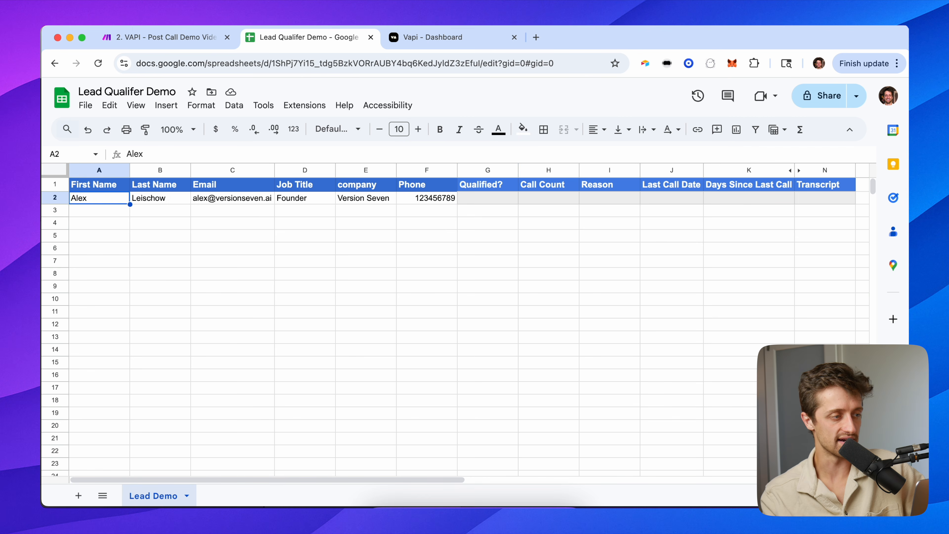
key(Up)
click(186, 40)
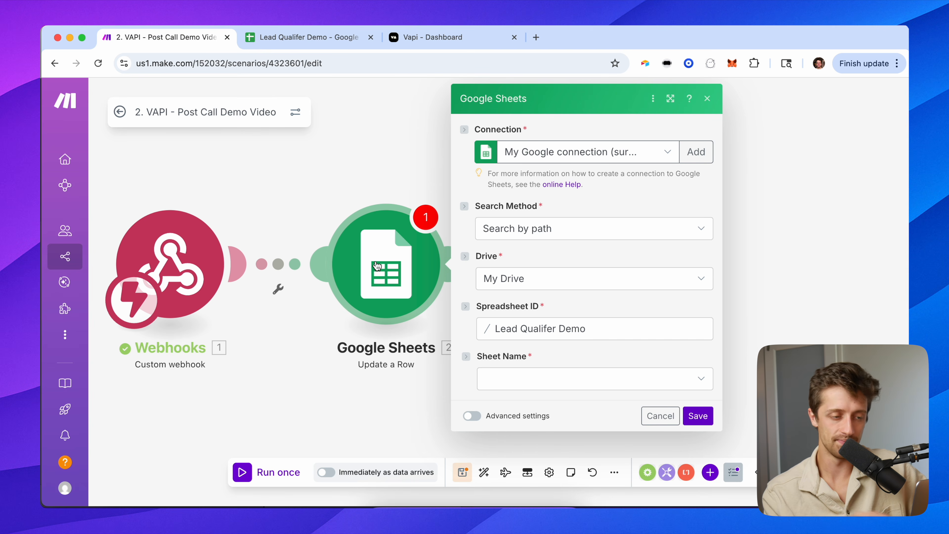
Set Sheet Name to Lead Demo and Row number to 2, then save the module.
click(493, 378)
click(523, 385)
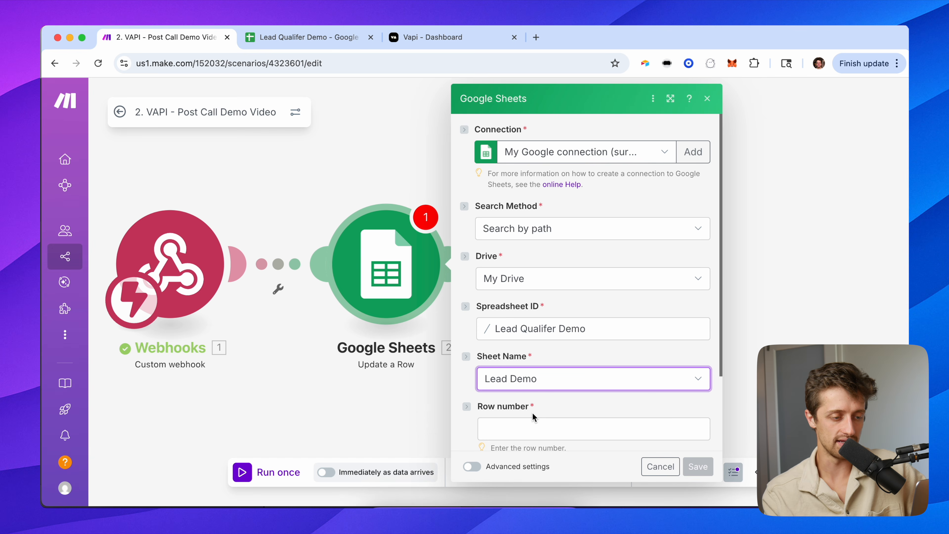
scroll(533, 416, down, 3)
click(512, 327)
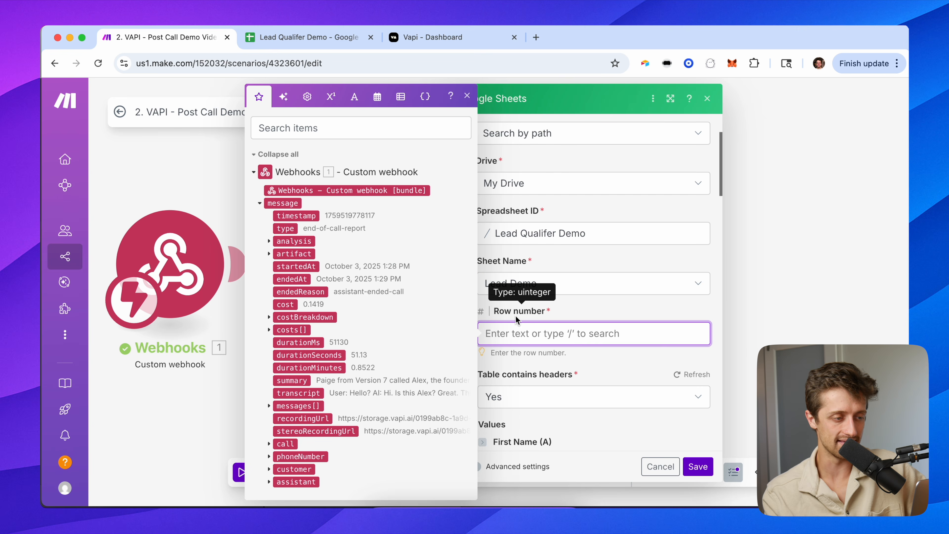
scroll(311, 365, down, 1)
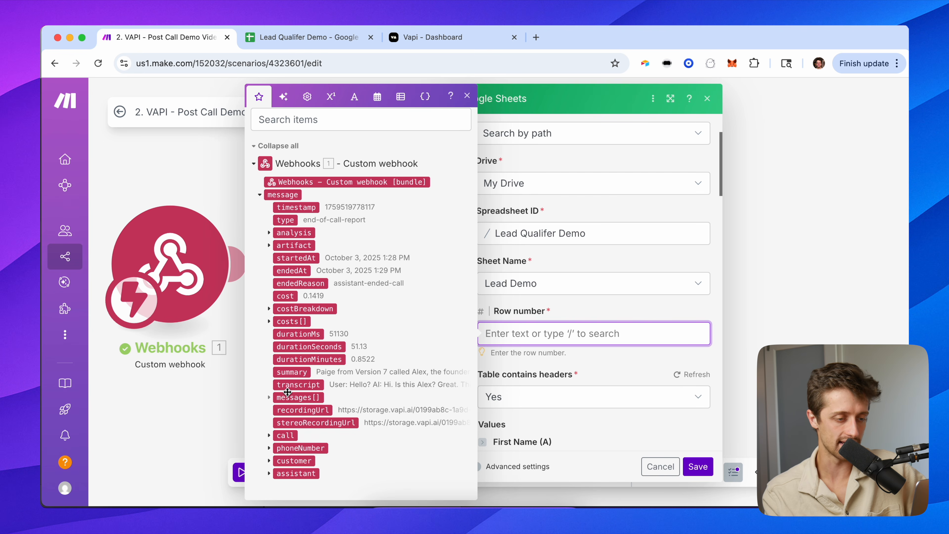
click(592, 312)
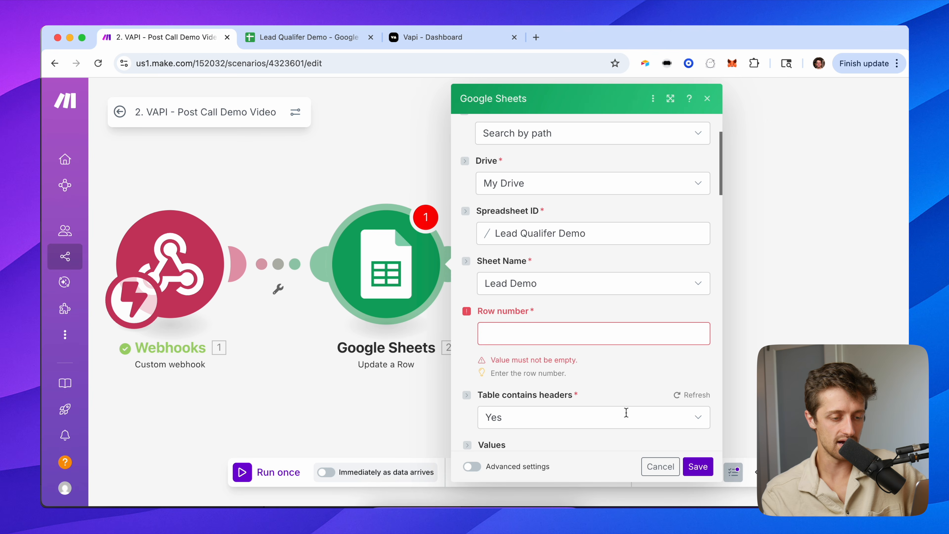
click(550, 336)
text(2)
key(BackSpace)
text(2)
click(698, 466)
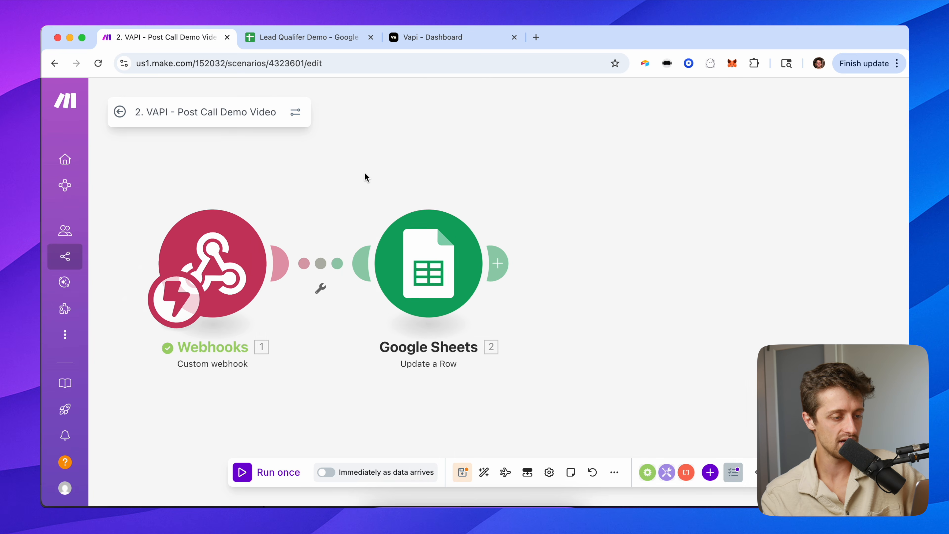
Insert a Google Sheets Search Rows module on the link after the webhook.
click(341, 262)
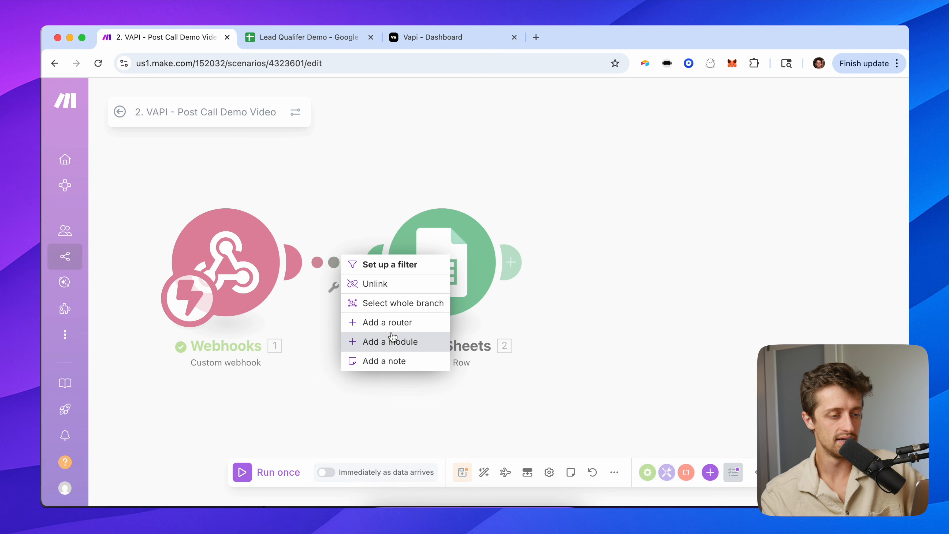
click(392, 341)
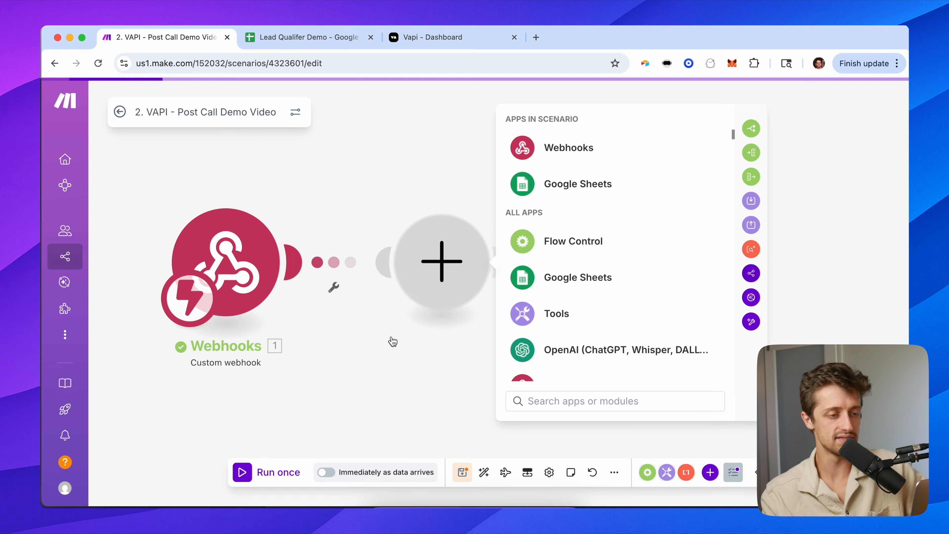
click(542, 198)
scroll(547, 322, down, 3)
click(553, 280)
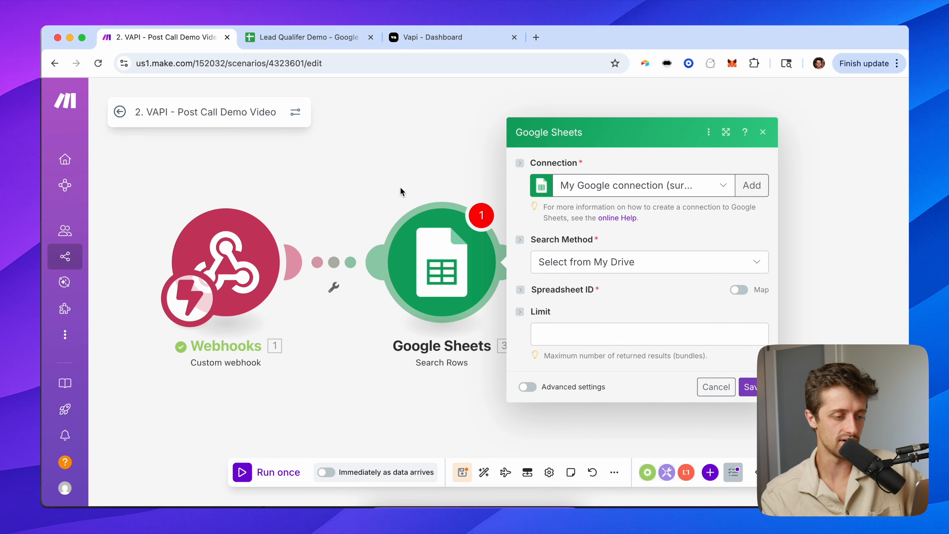
Point Search Rows at the Lead Qualifer Demo spreadsheet's Lead Demo sheet.
click(497, 336)
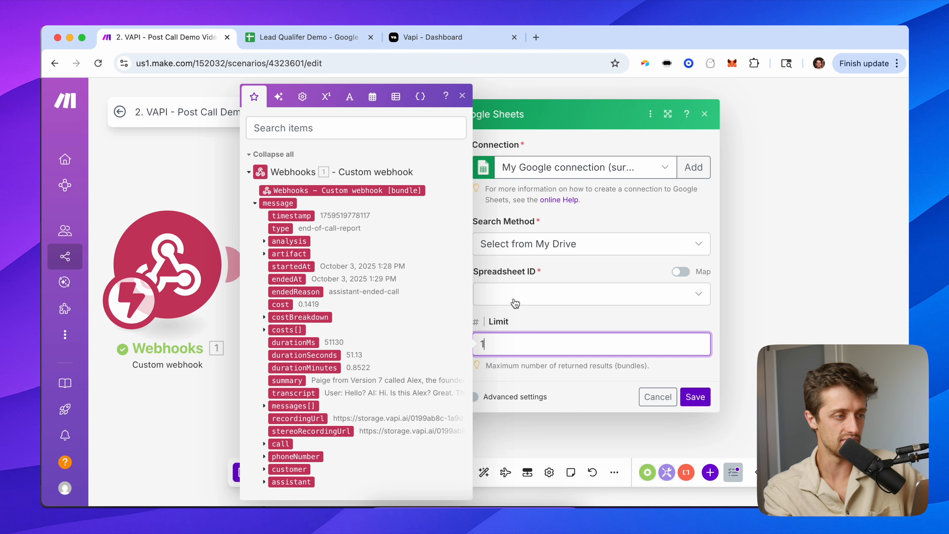
click(517, 300)
text(lead)
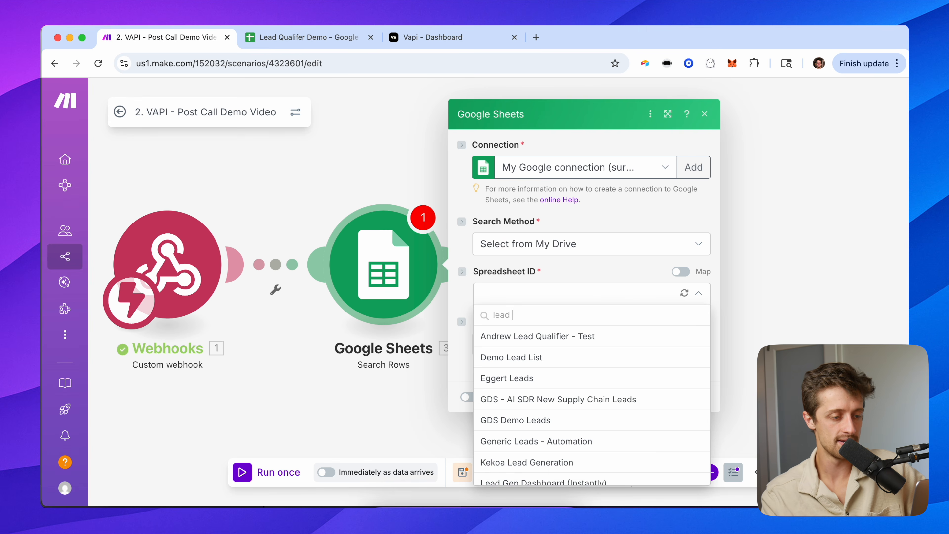
text( qu)
click(516, 354)
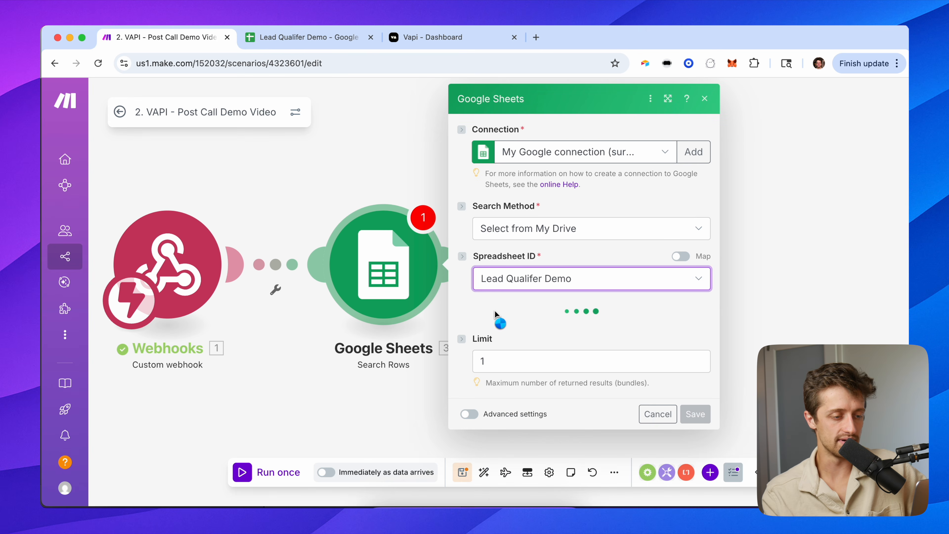
click(484, 323)
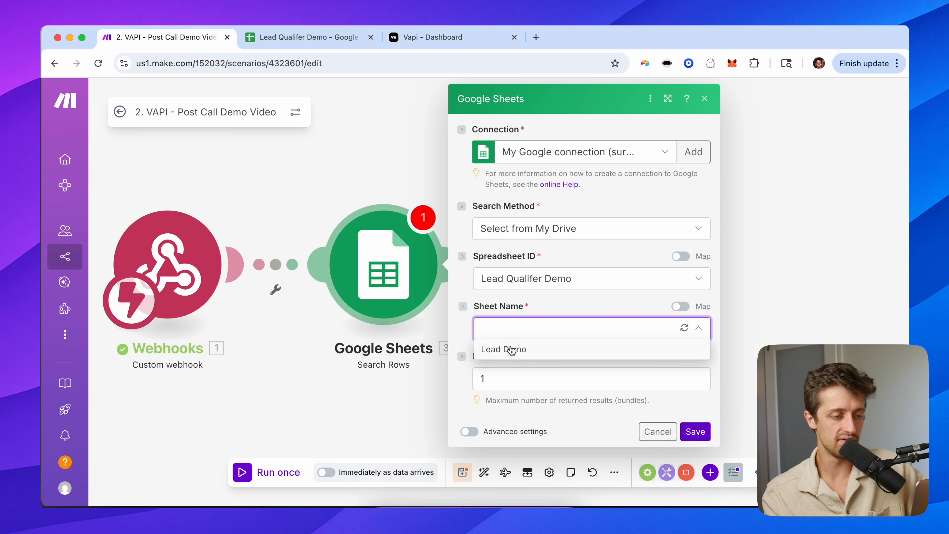
click(509, 348)
scroll(484, 306, down, 2)
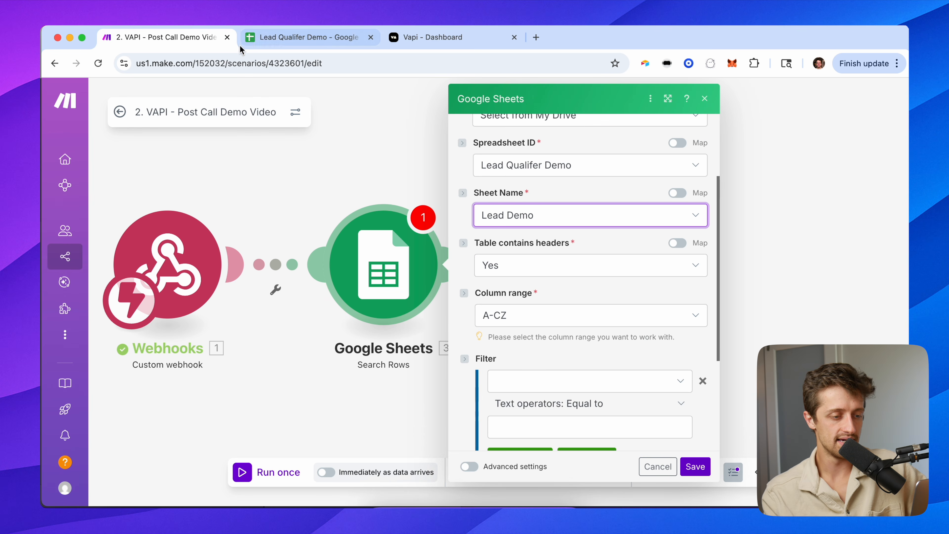
click(275, 39)
click(171, 41)
Add a filter comparing the Phone (F) column to the webhook's call customer number.
scroll(516, 307, down, 3)
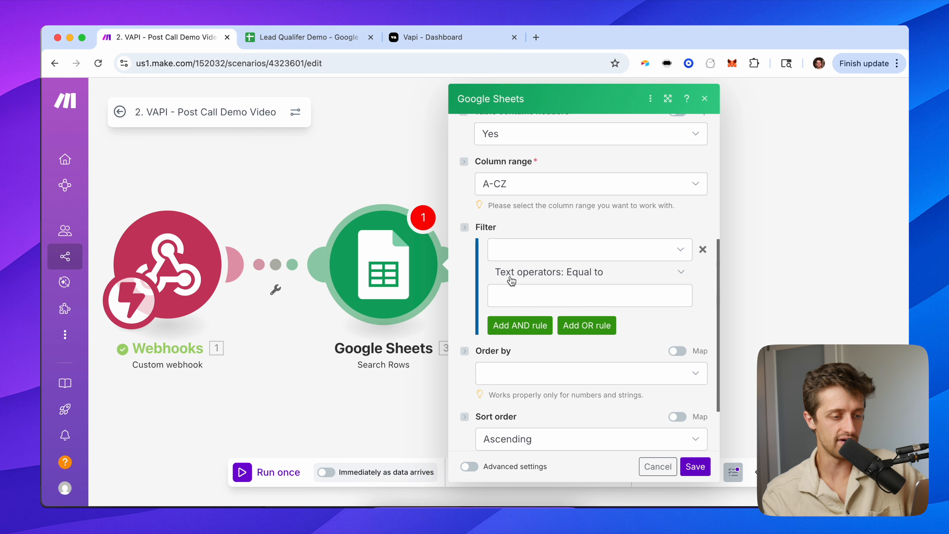
click(519, 250)
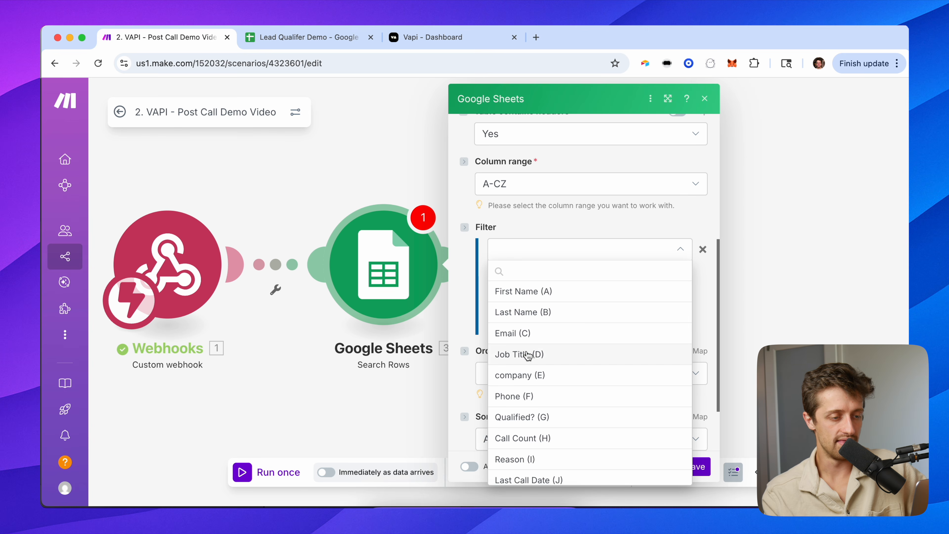
click(532, 394)
click(528, 295)
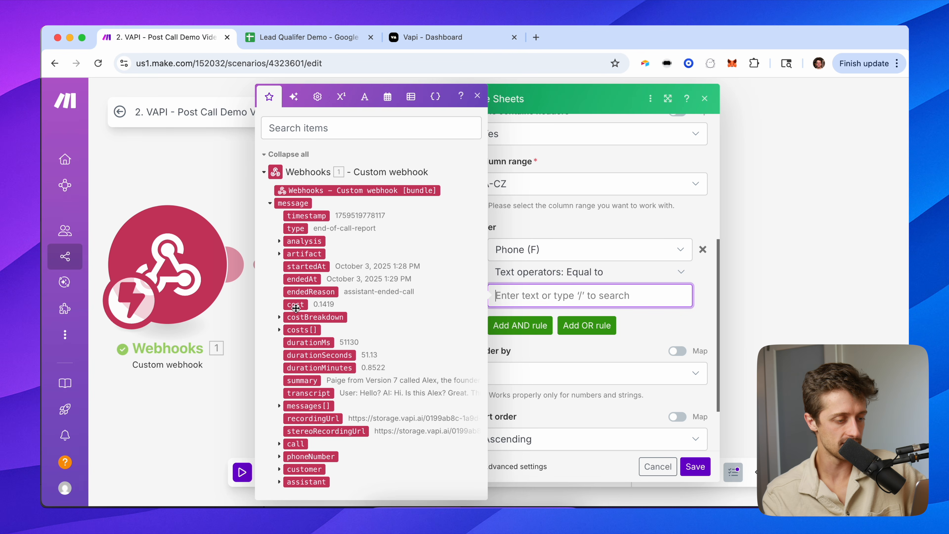
click(278, 457)
scroll(309, 462, down, 5)
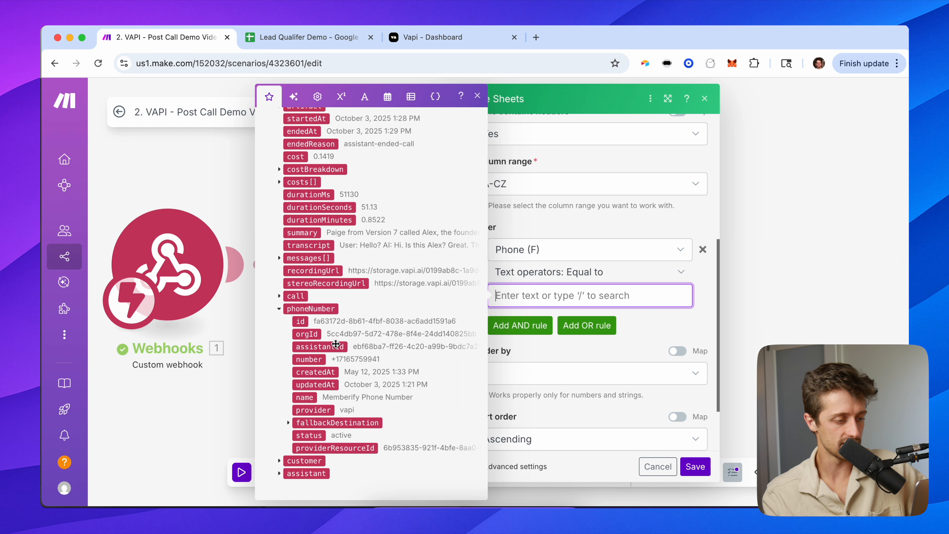
scroll(323, 359, up, 5)
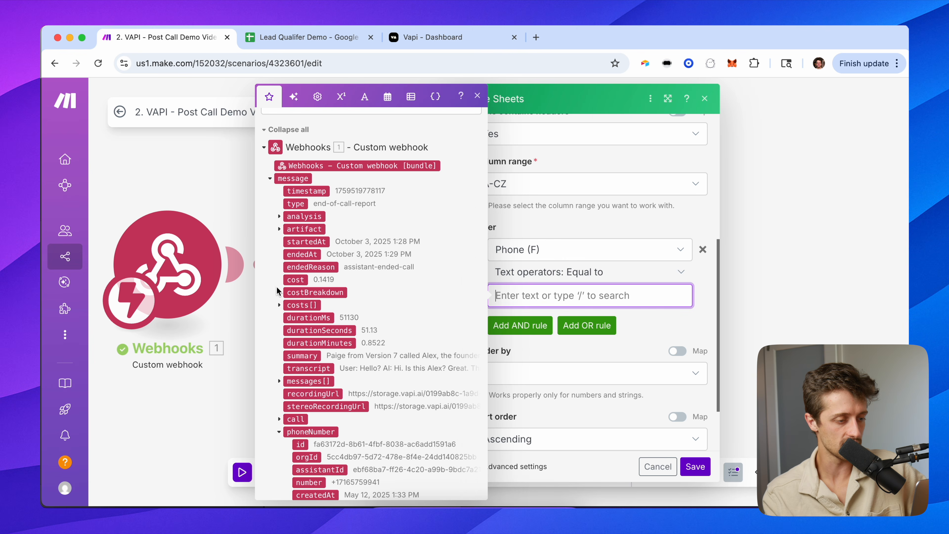
click(280, 419)
scroll(284, 430, down, 5)
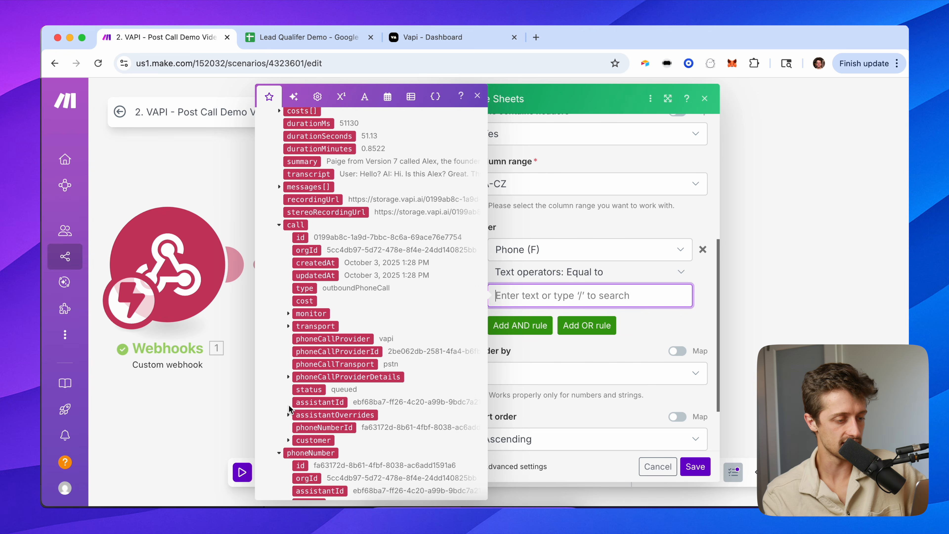
click(288, 440)
scroll(299, 436, down, 1)
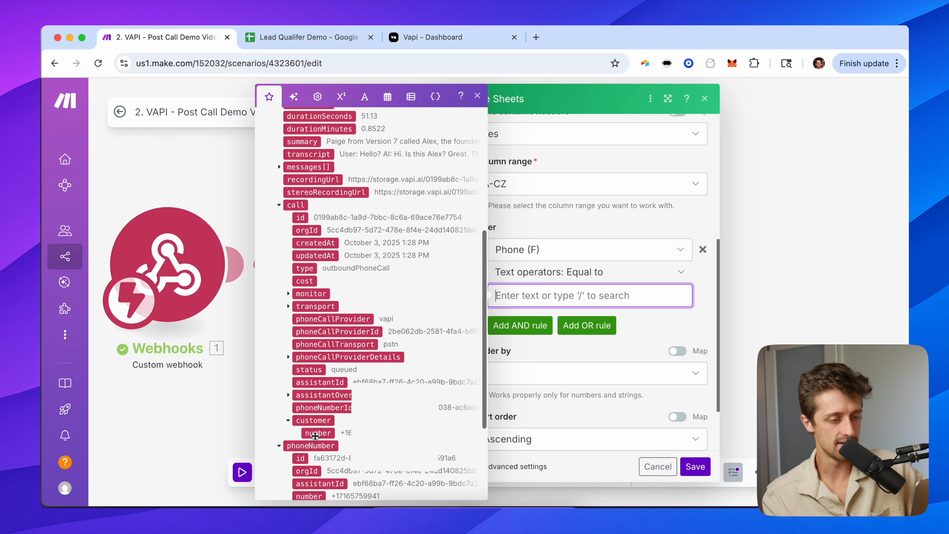
click(317, 433)
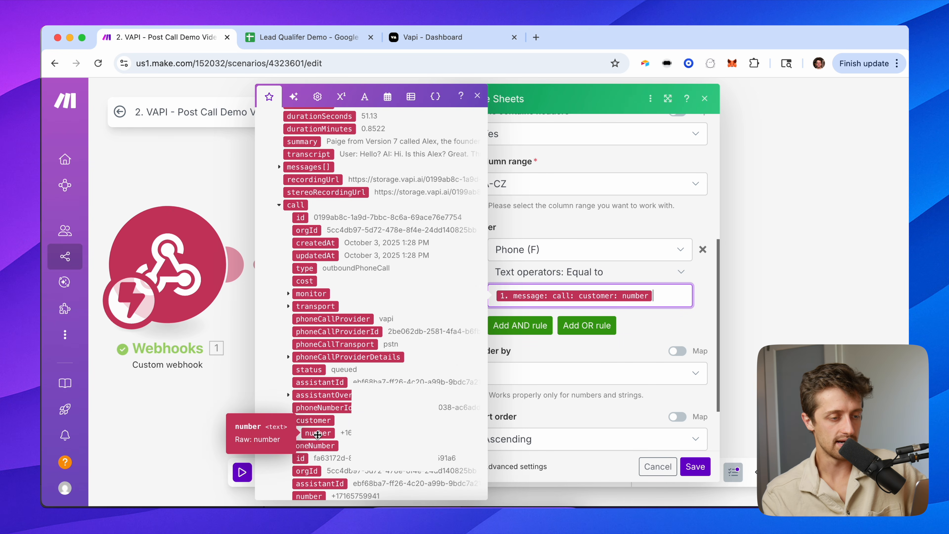
click(659, 321)
Switch the filter column to Real Phone Number (L) and save the Search Rows settings.
click(544, 248)
scroll(535, 368, down, 3)
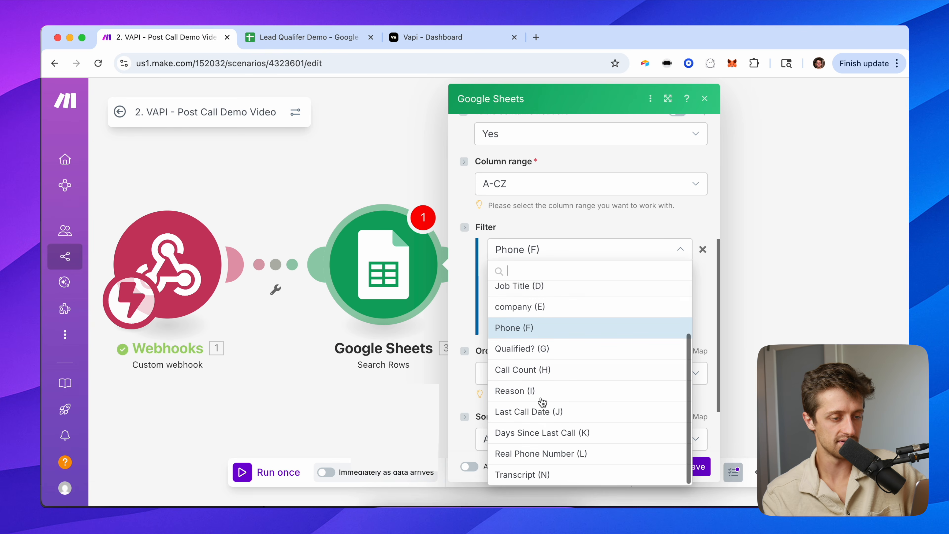
click(549, 453)
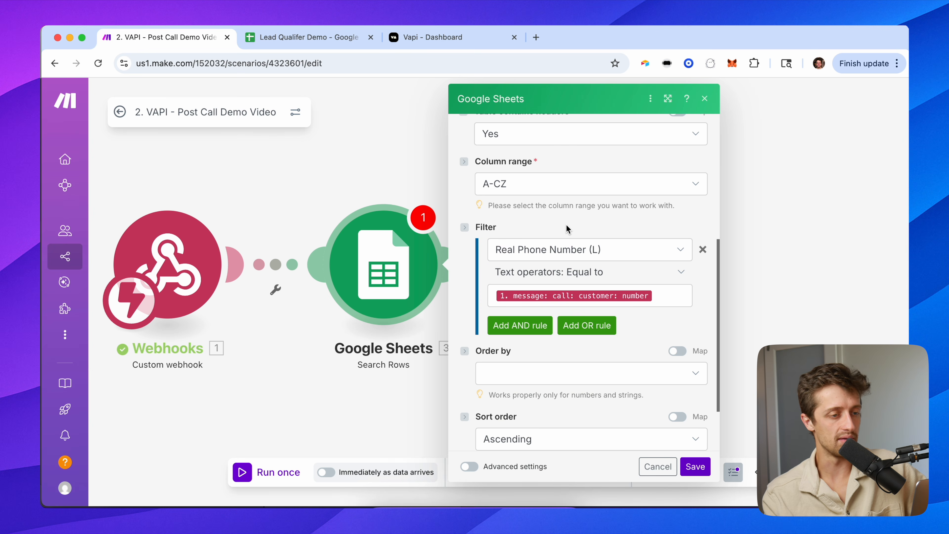
click(303, 37)
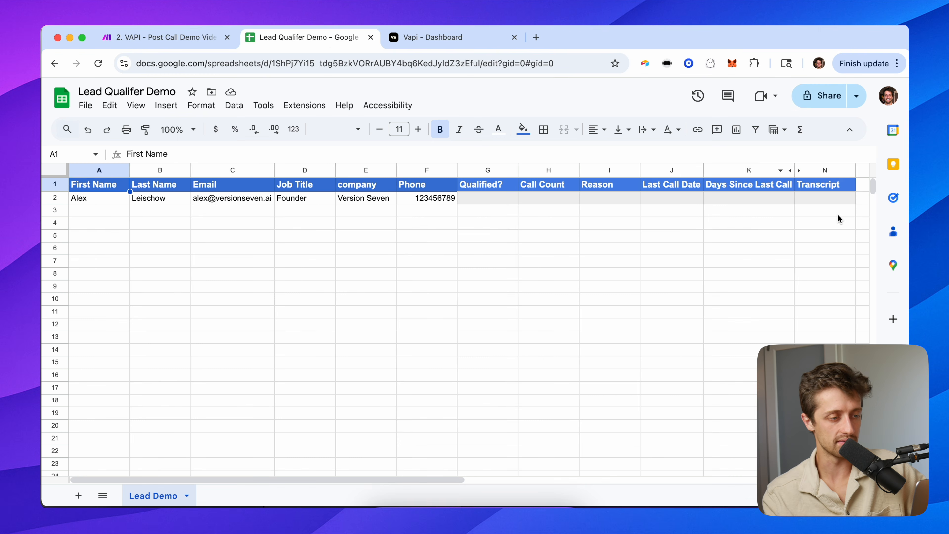
scroll(838, 219, right, 2)
scroll(660, 220, left, 2)
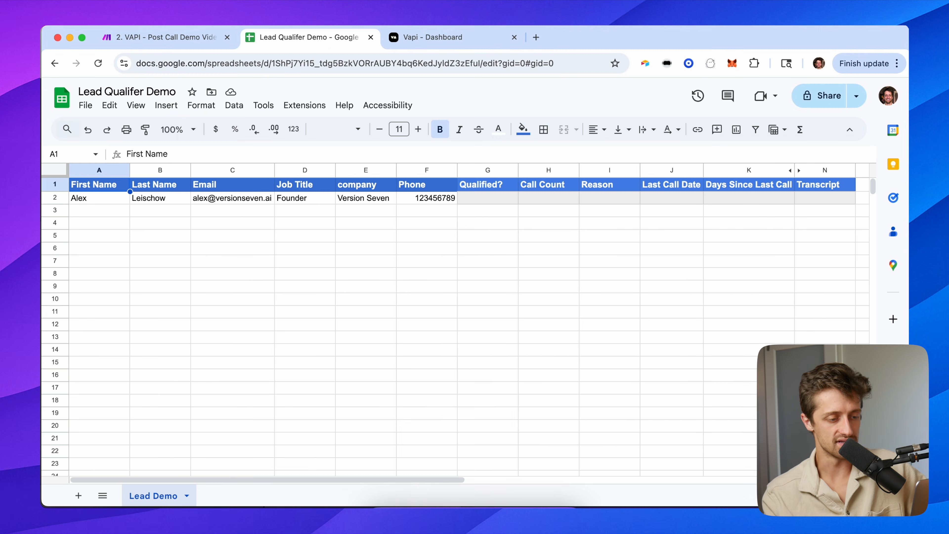
click(162, 38)
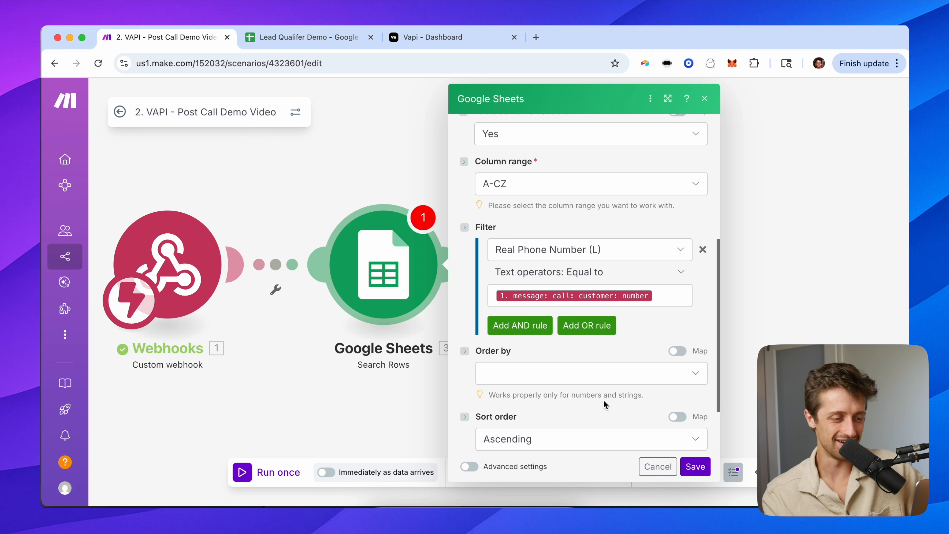
scroll(605, 404, down, 3)
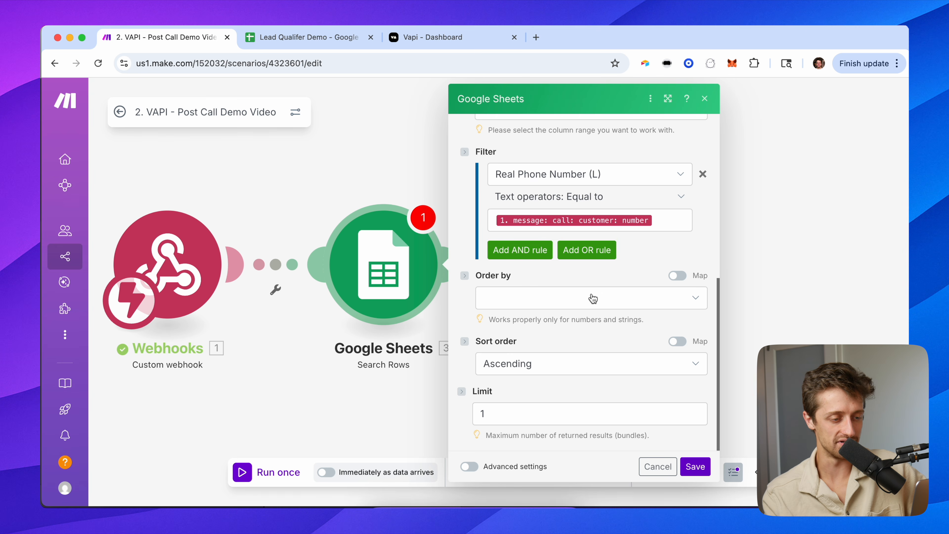
scroll(592, 298, up, 10)
scroll(616, 315, down, 10)
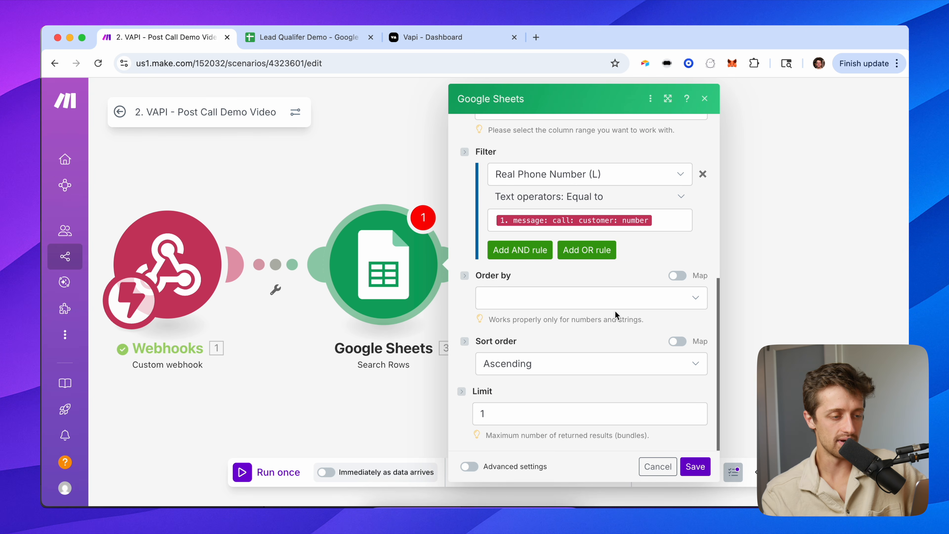
click(690, 466)
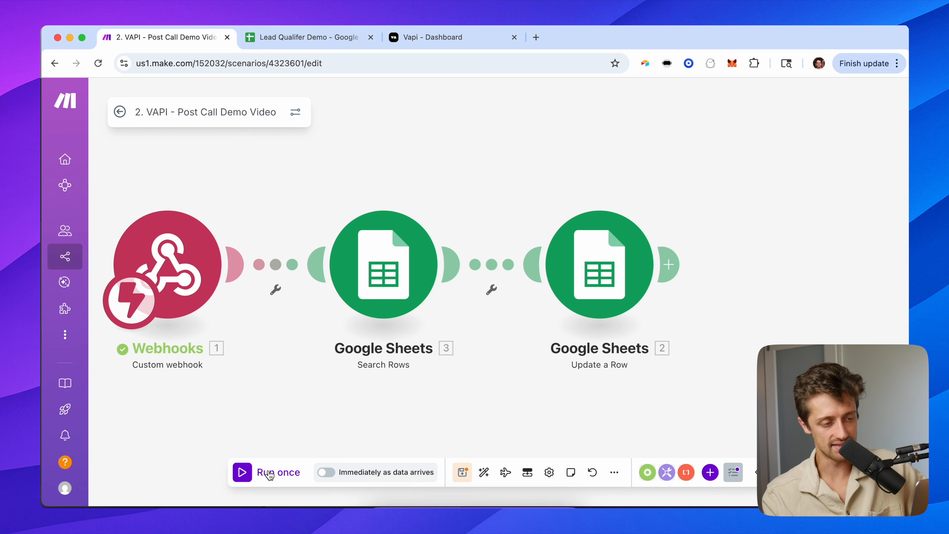
Test-run only the Search Rows module with a sample phone number.
right_click(370, 293)
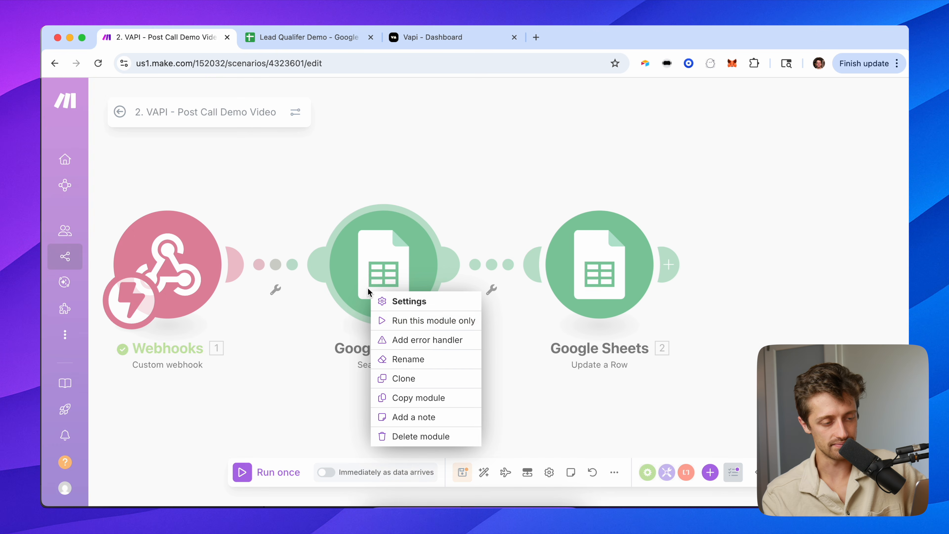
click(426, 322)
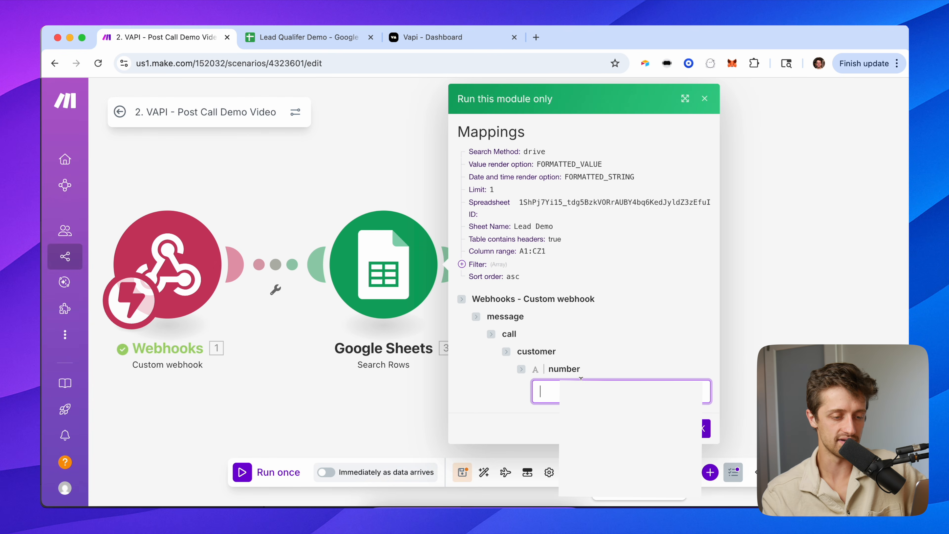
click(612, 426)
click(702, 432)
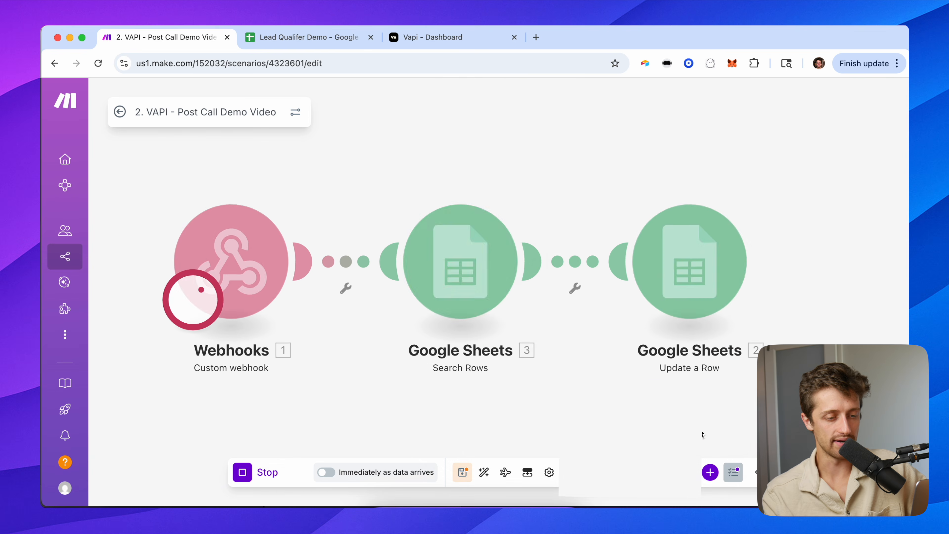
Review the returned bundle holding the row 2 lead's name and email.
scroll(668, 318, down, 3)
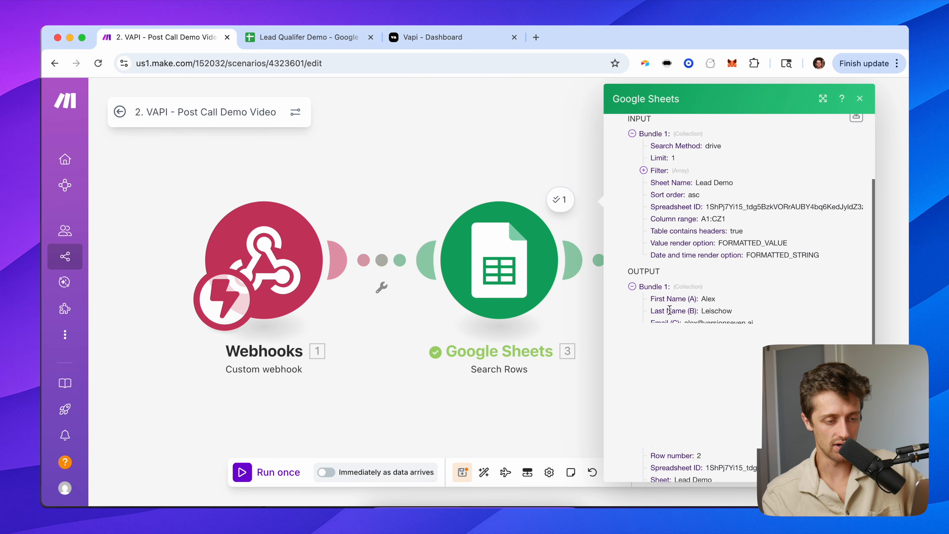
drag(651, 299, 754, 323)
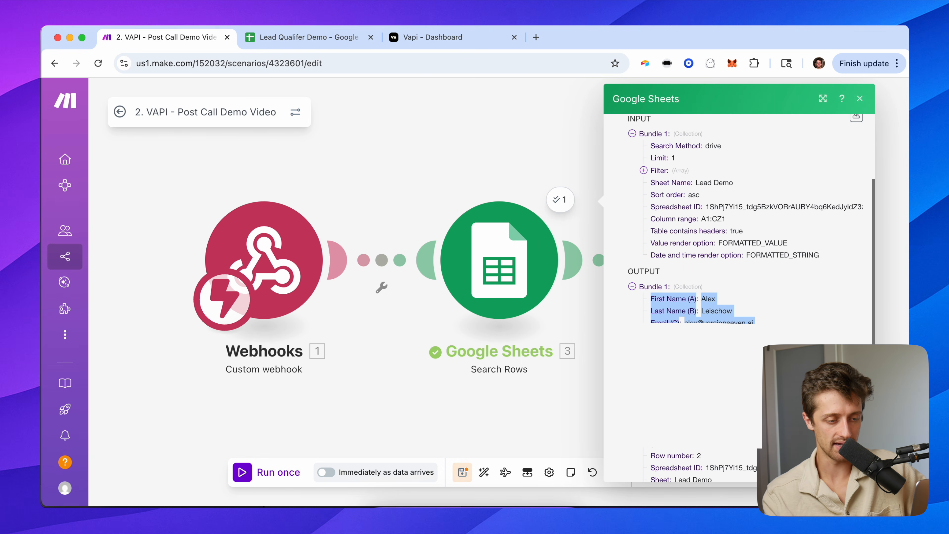
scroll(754, 317, down, 2)
click(754, 318)
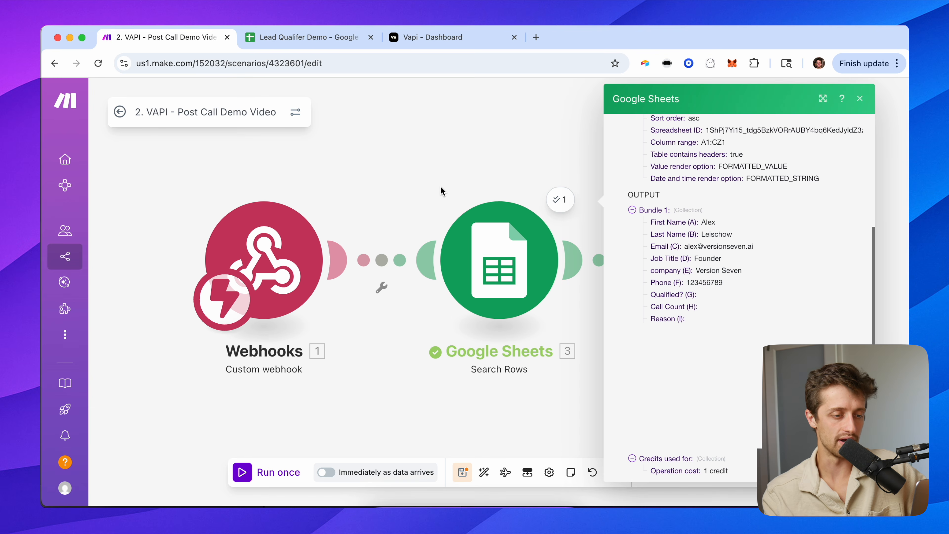
click(465, 173)
drag(464, 174, 341, 180)
click(595, 248)
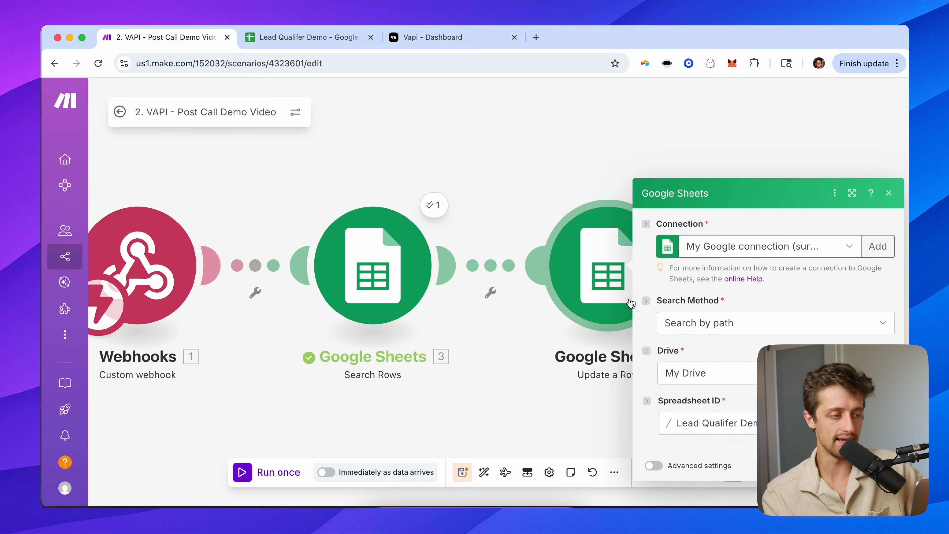
Replace the fixed Row number 2 with the Search Rows result's Row number.
scroll(661, 336, down, 1)
drag(567, 153, 354, 167)
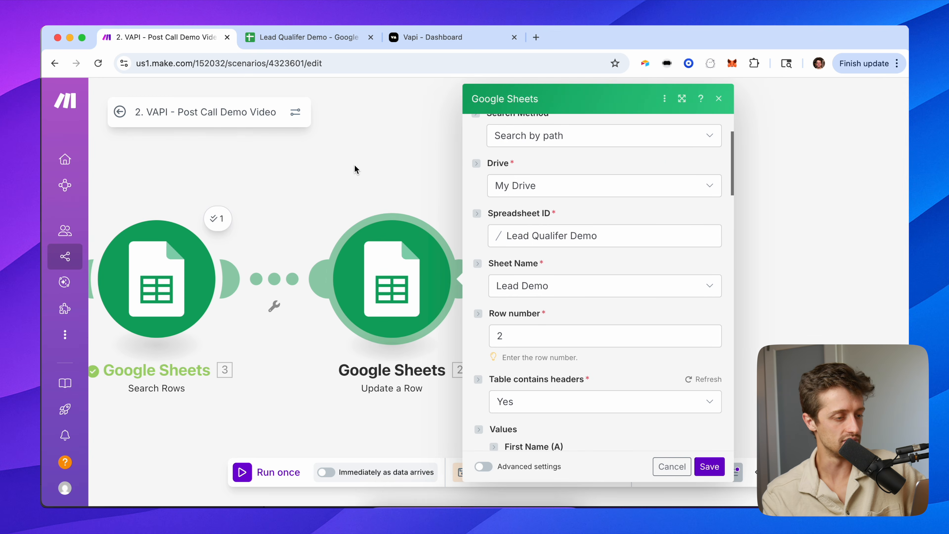
click(515, 330)
key(BackSpace)
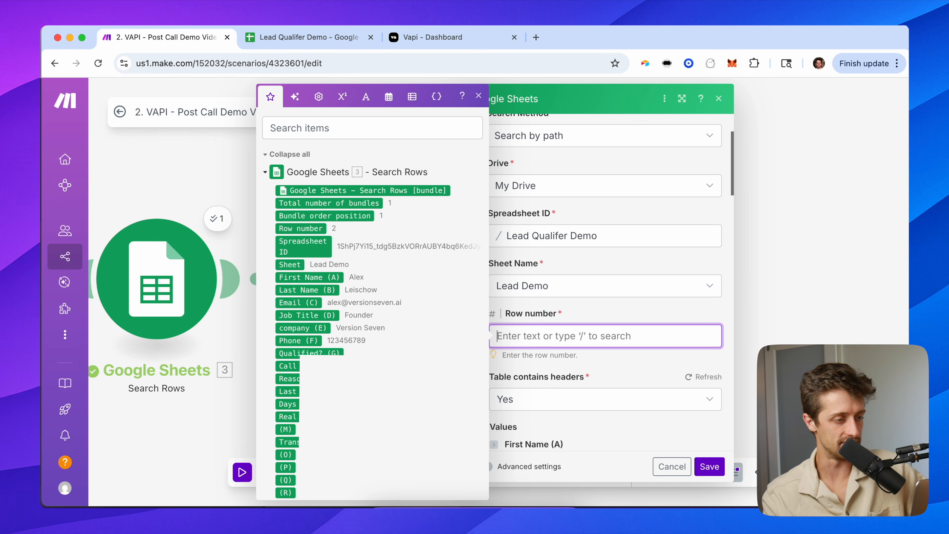
click(308, 228)
click(612, 312)
Map the call's structuredData verdict into the Qualified? (G) column.
scroll(541, 366, down, 5)
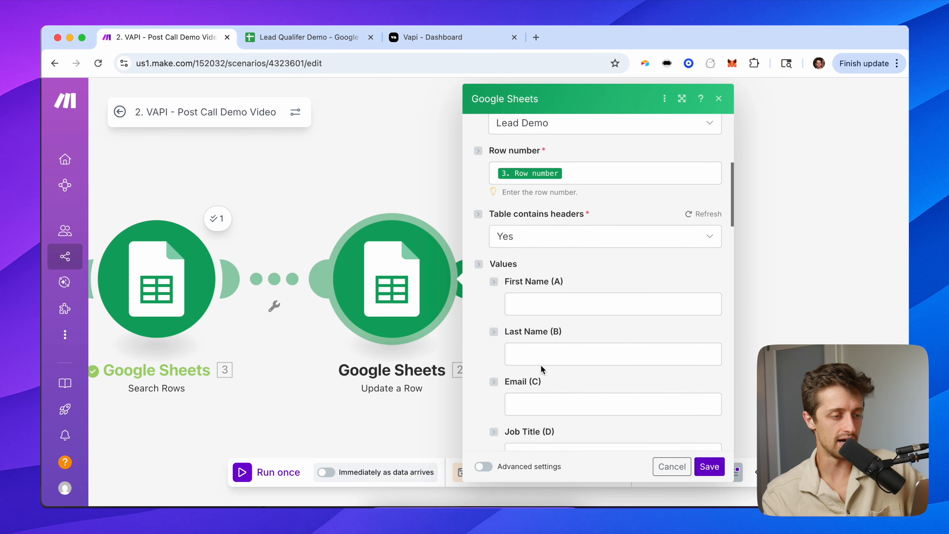
scroll(430, 281, down, 2)
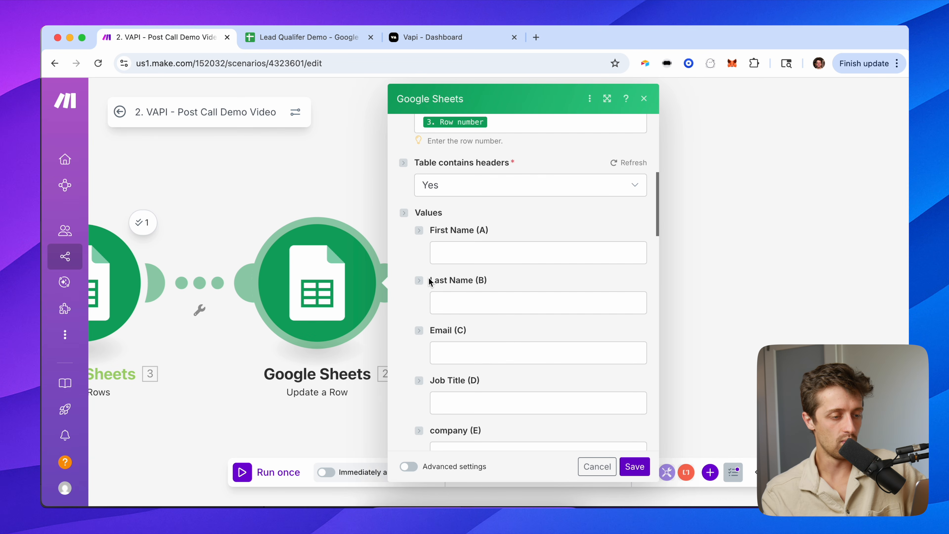
scroll(424, 263, down, 10)
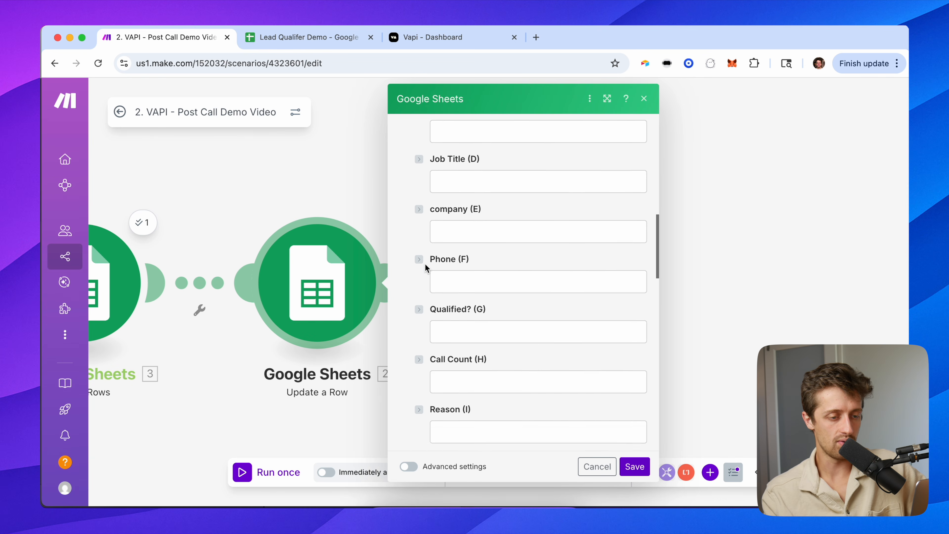
click(460, 281)
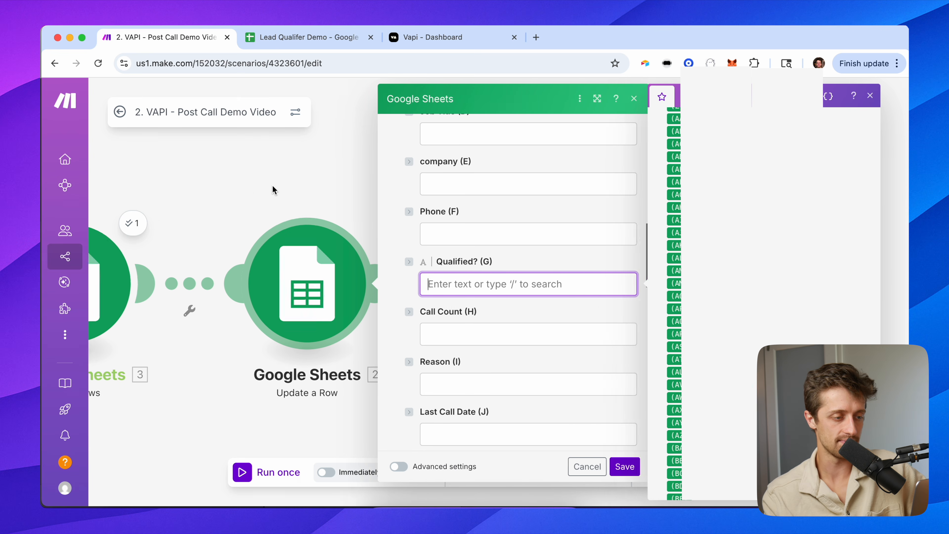
click(382, 269)
click(380, 279)
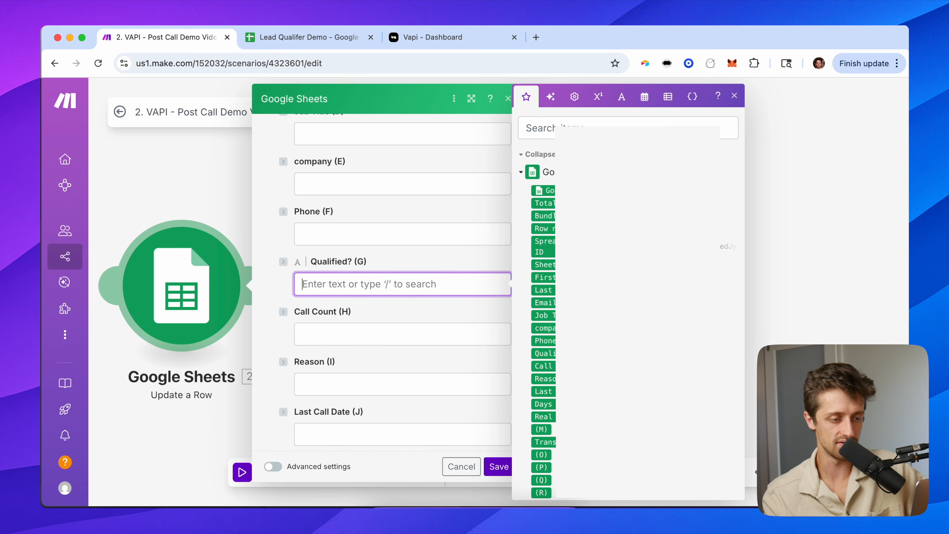
scroll(628, 292, down, 18)
scroll(553, 246, down, 20)
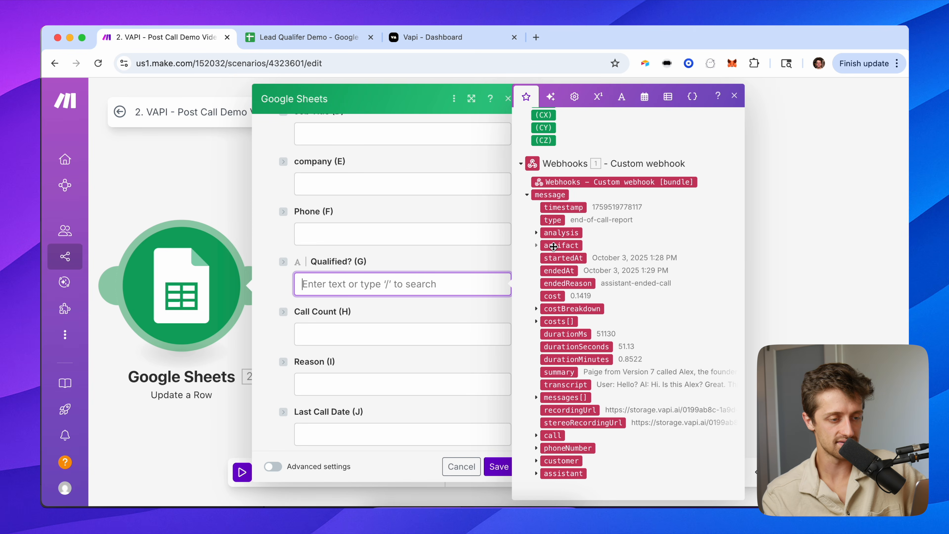
click(536, 233)
click(547, 259)
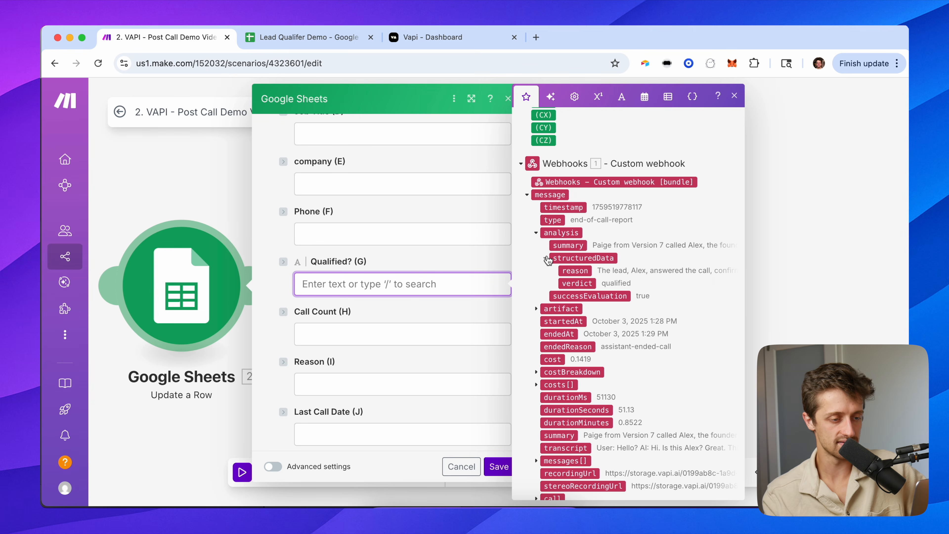
click(565, 280)
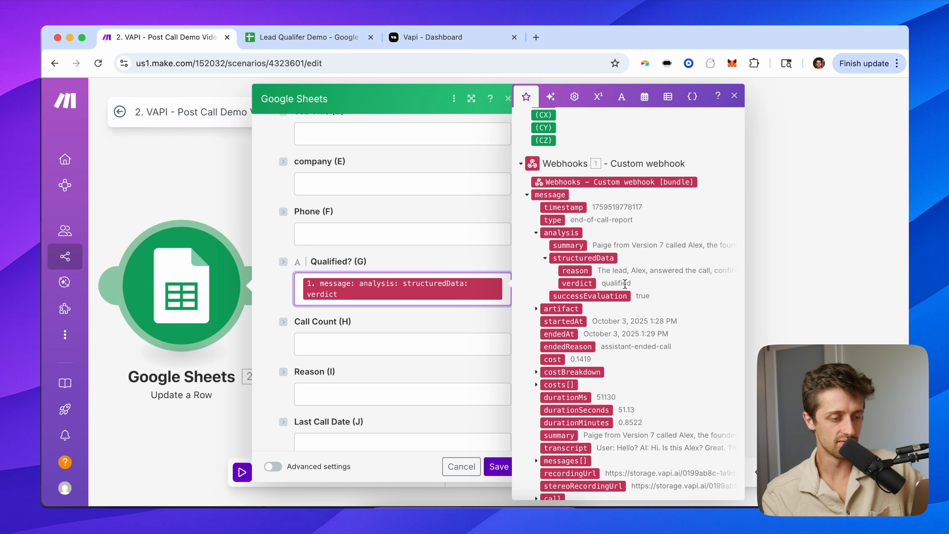
Map the call reason into Reason (I) and set Last Call Date (J) to now.
scroll(336, 348, down, 2)
click(333, 349)
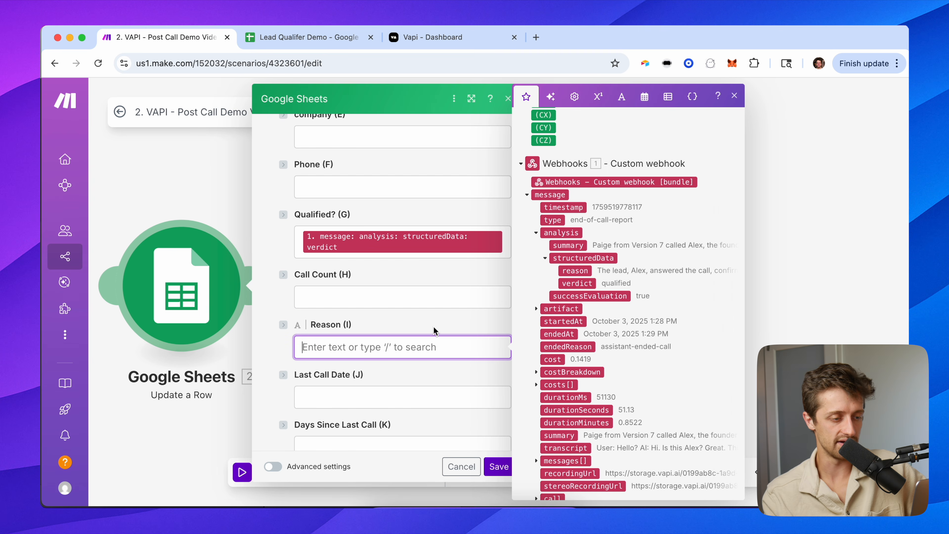
click(581, 272)
click(409, 275)
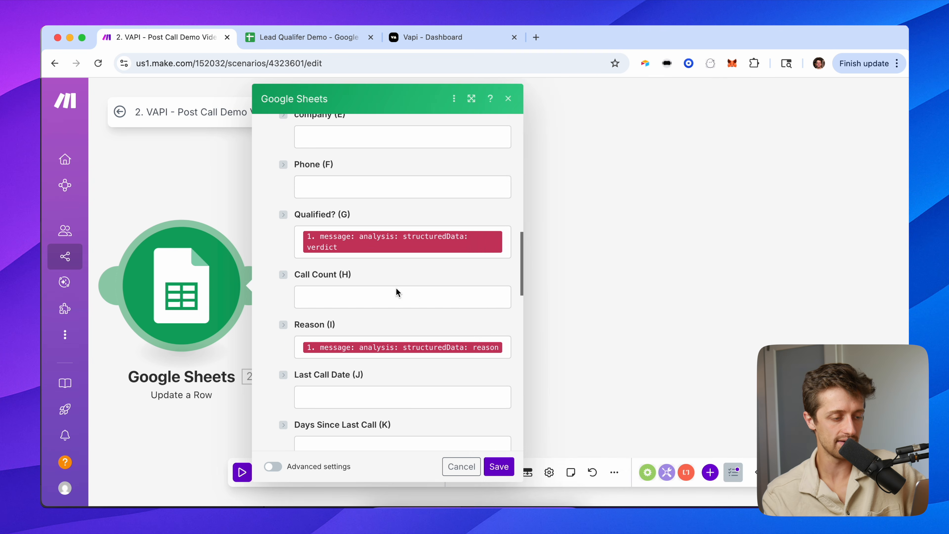
click(338, 394)
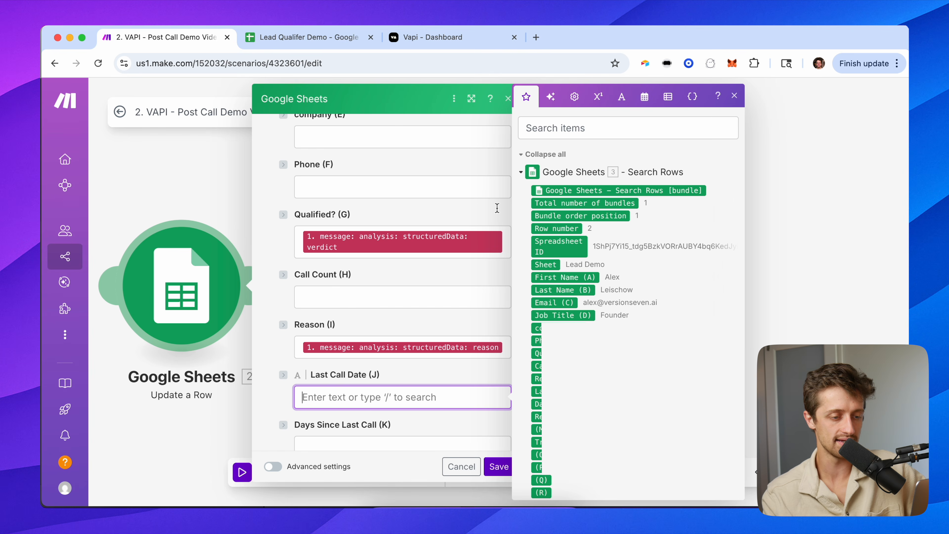
click(644, 96)
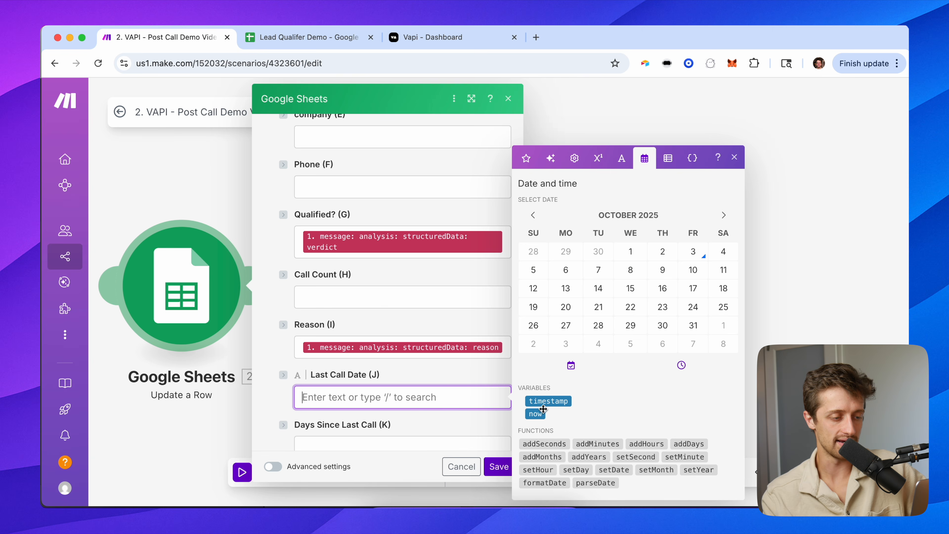
click(535, 414)
Set Call Count (H) to the pasted formula parseNumber(Call Count) + 1.
click(384, 292)
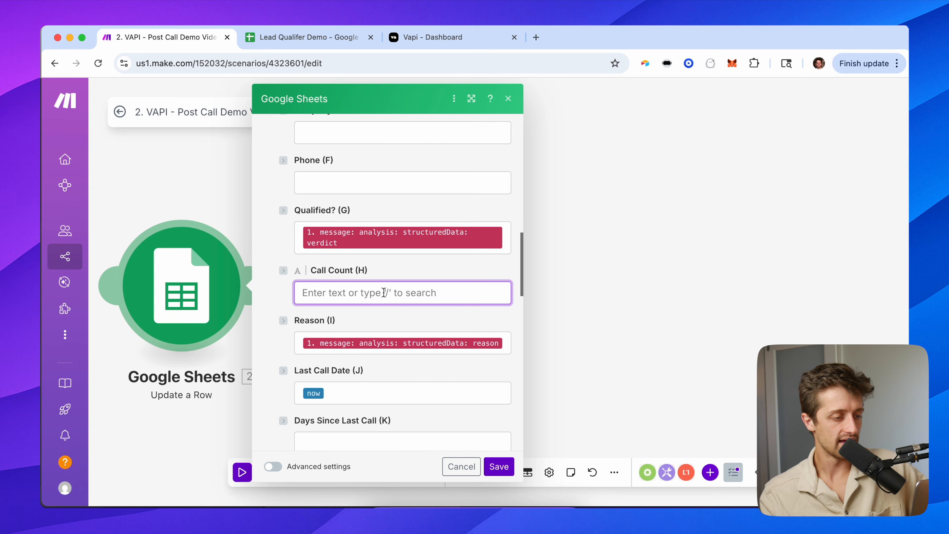
text(parseNumber( 3. Call Count (H) ; ) + 1)
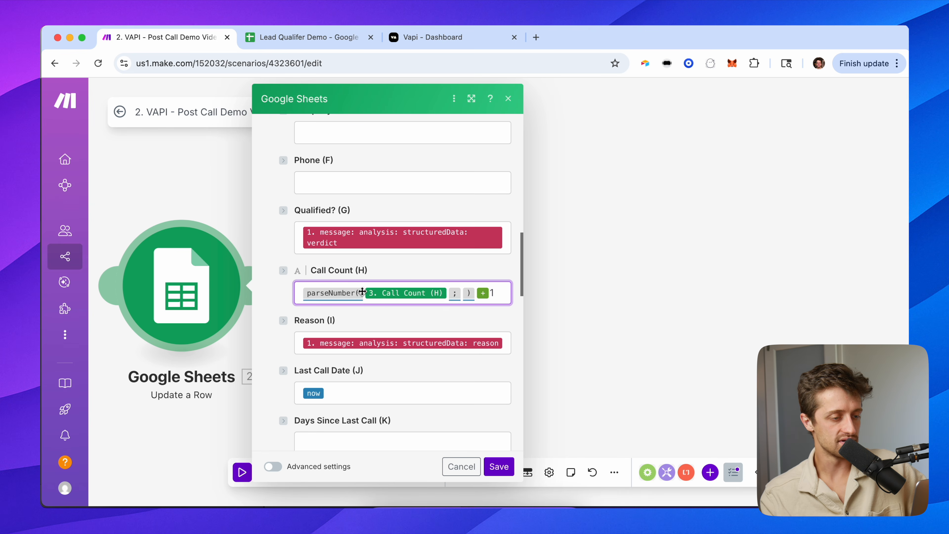
click(447, 292)
click(306, 37)
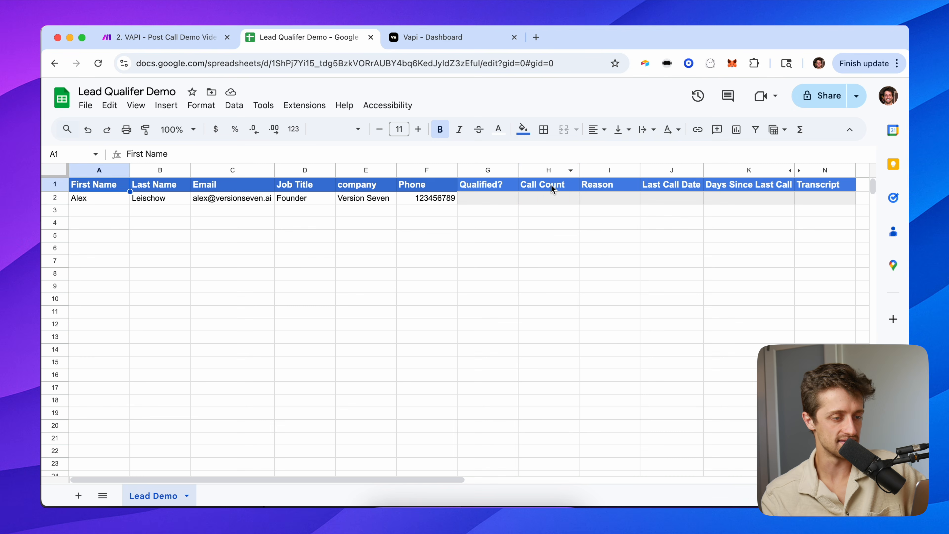
click(538, 198)
click(169, 36)
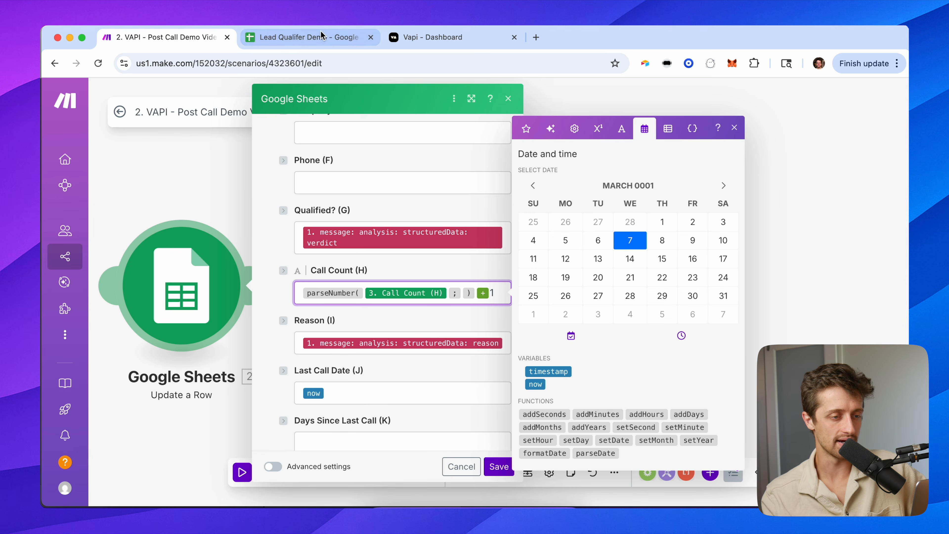
click(307, 37)
text(1)
key(Return)
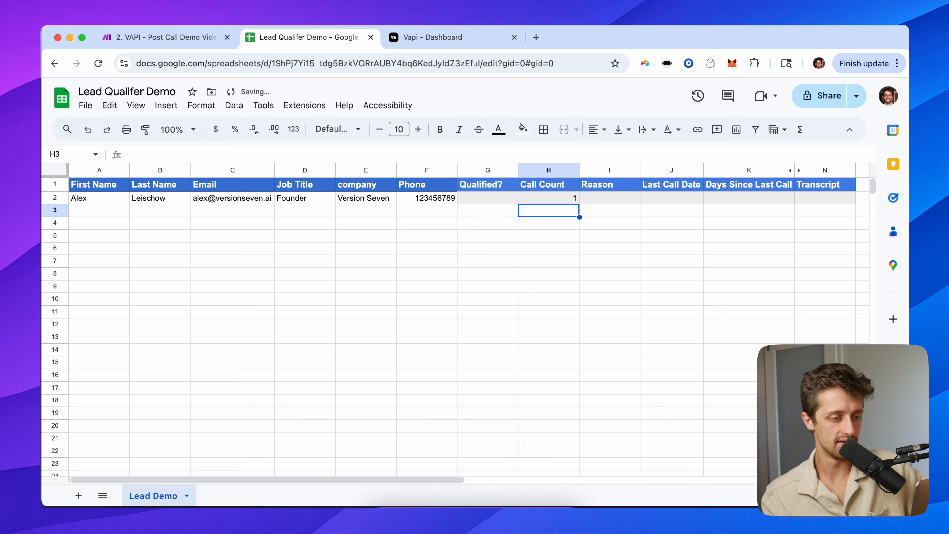
key(Up)
text(2)
key(Return)
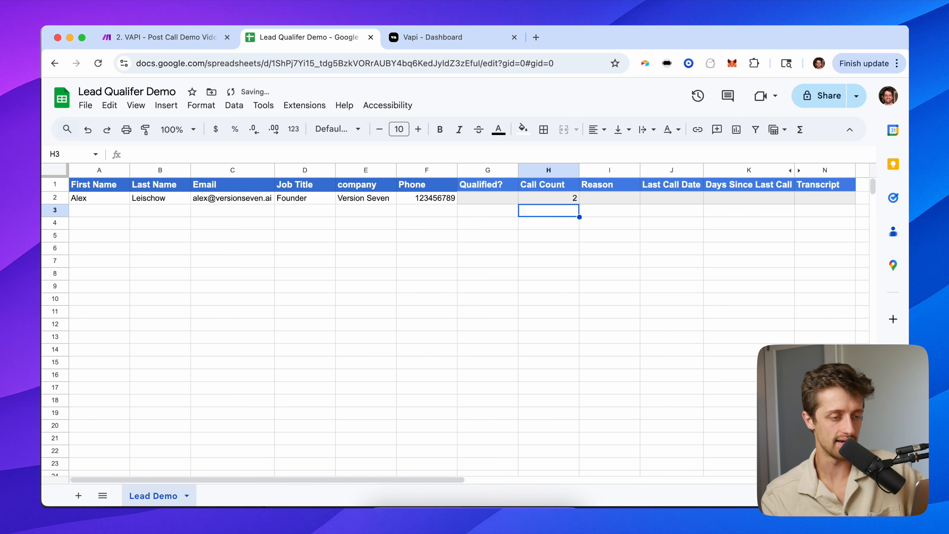
key(Up)
text(3)
key(Return)
key(Up)
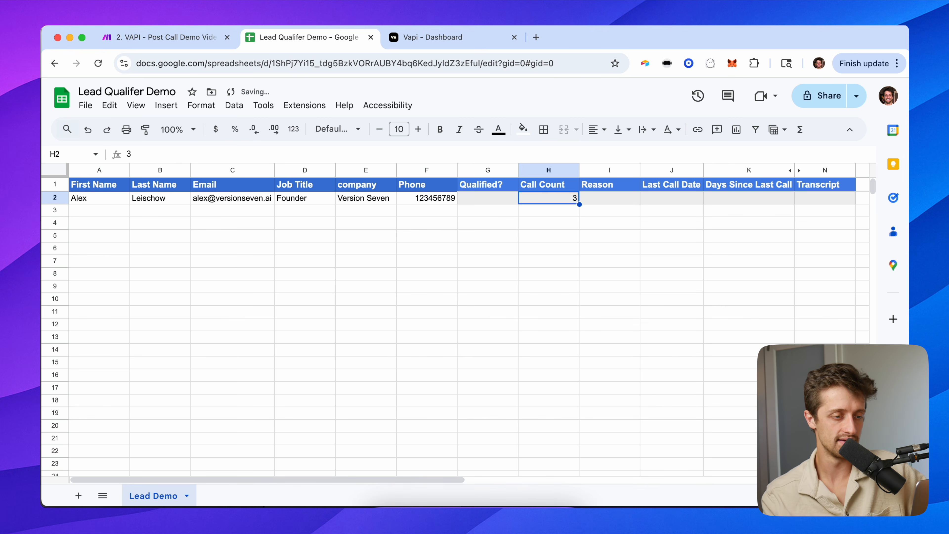
key(Left)
key(Left)
key(Left)
key(Left)
key(Left)
key(Left)
key(Left)
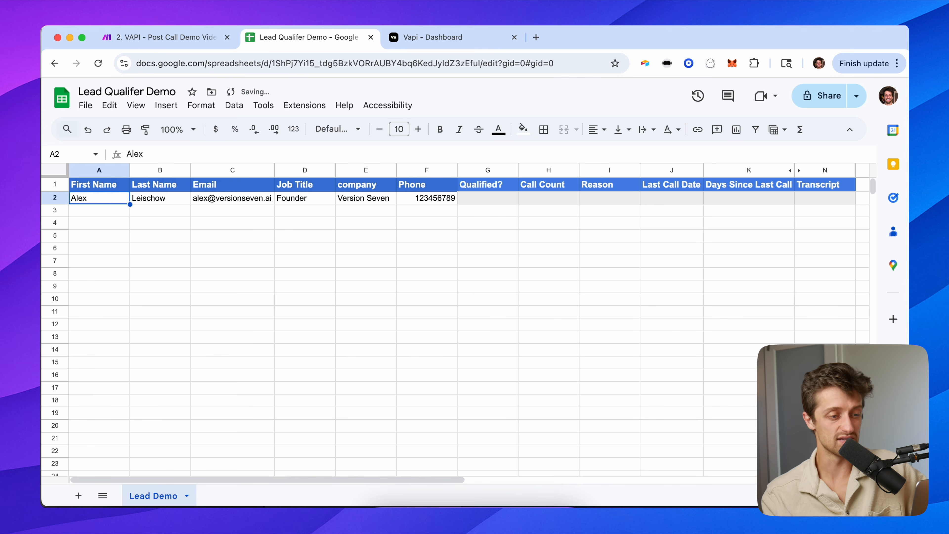
key(Up)
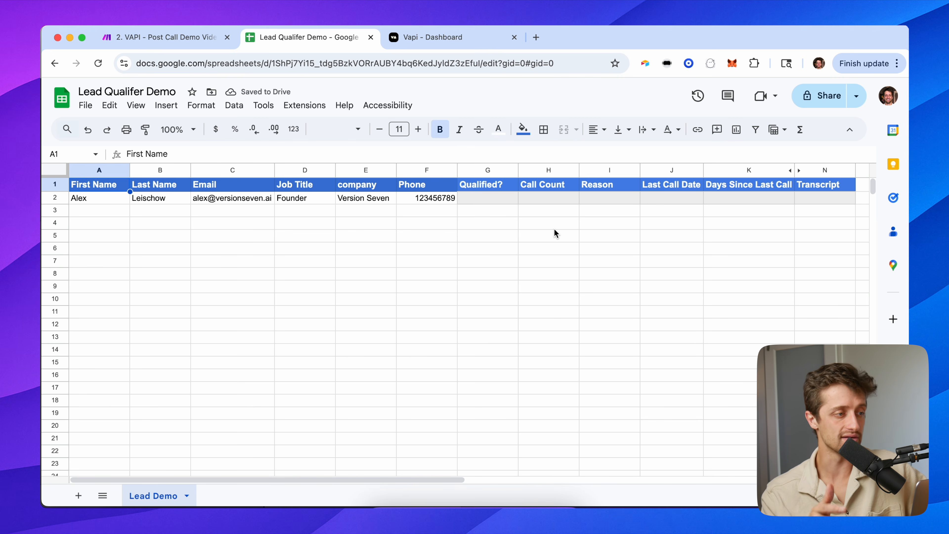
click(160, 37)
Check the lead's row 2 in the sheet, then save the Update a Row settings.
scroll(419, 241, down, 1)
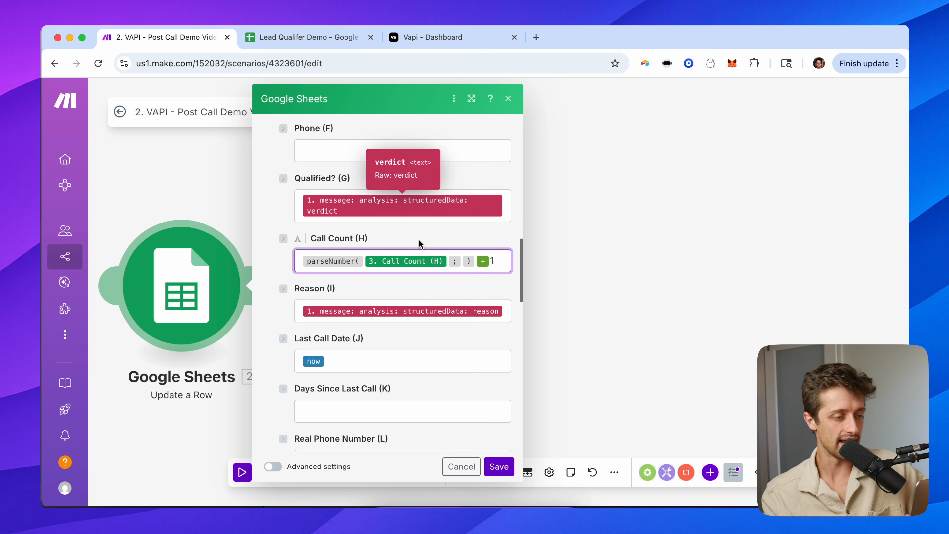
scroll(179, 183, down, 3)
scroll(272, 191, up, 5)
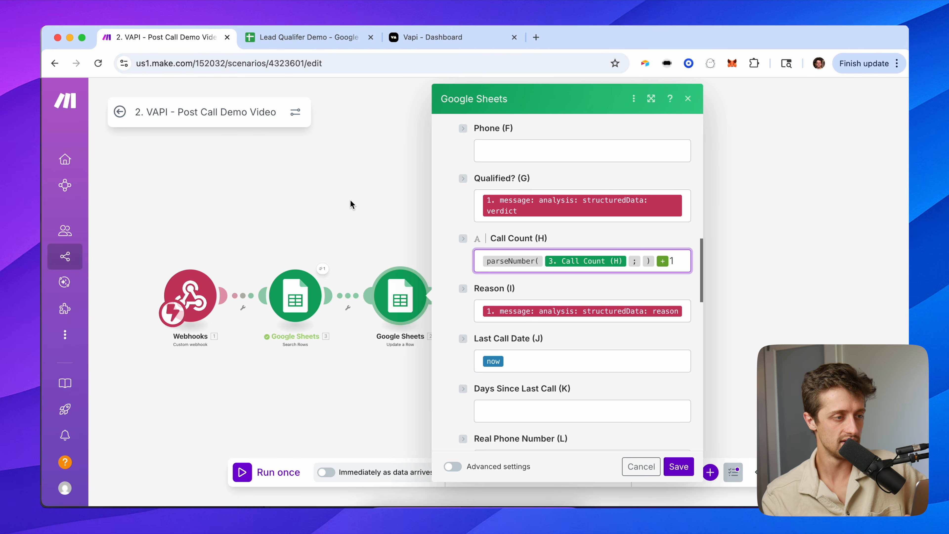
click(306, 37)
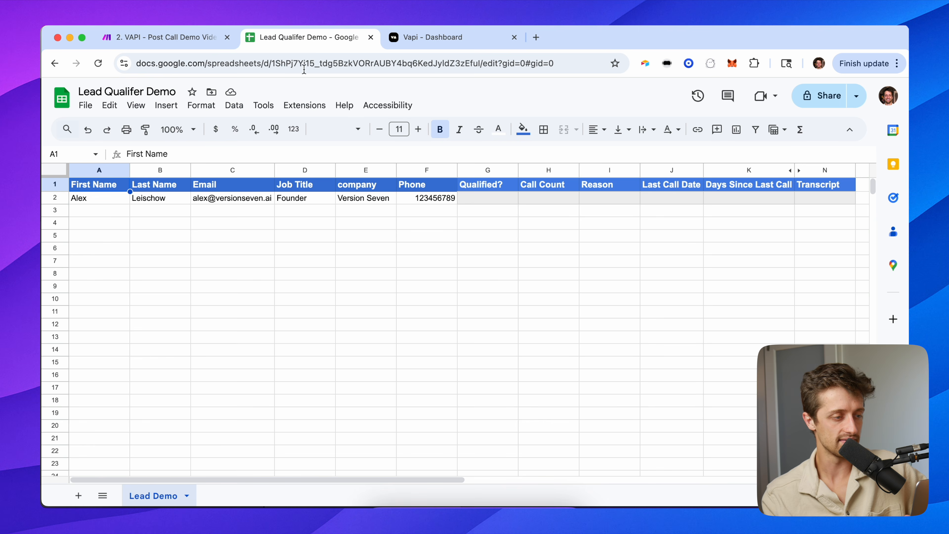
click(57, 198)
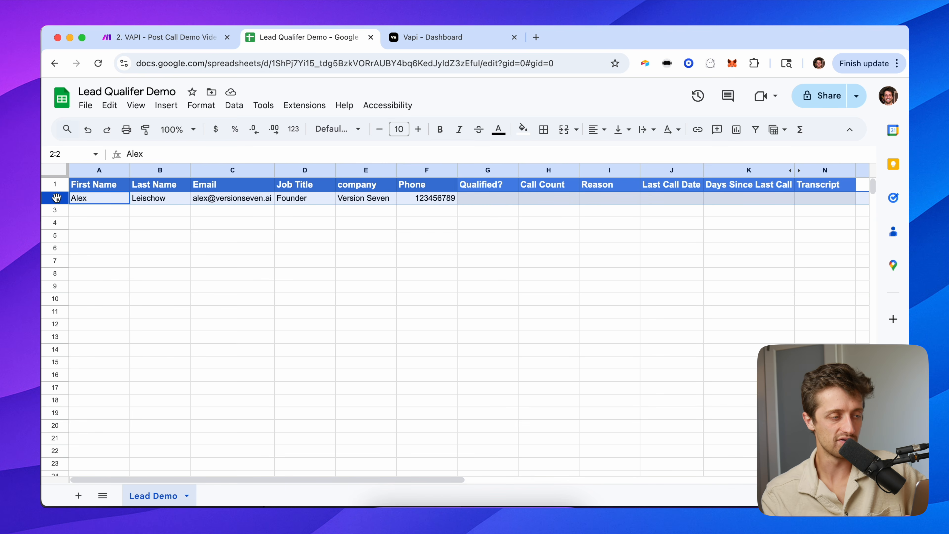
click(155, 41)
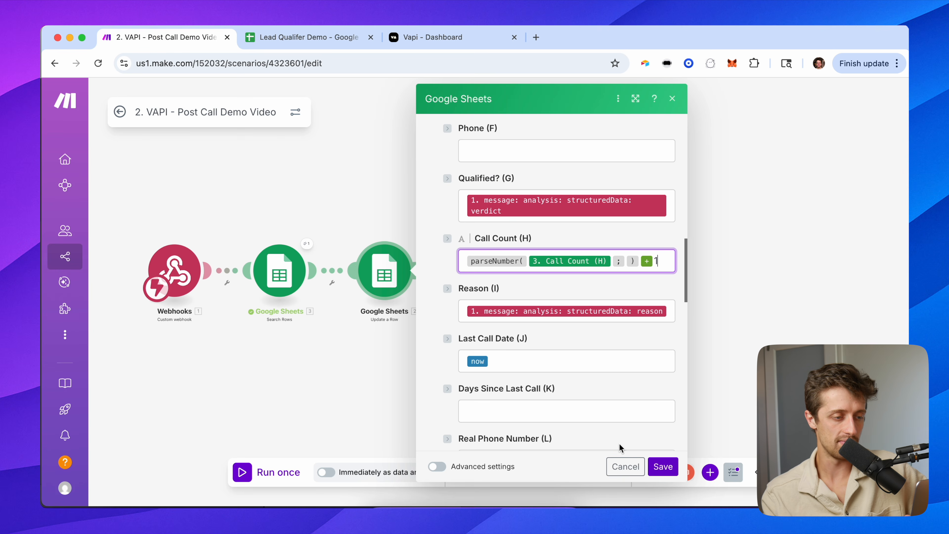
click(663, 466)
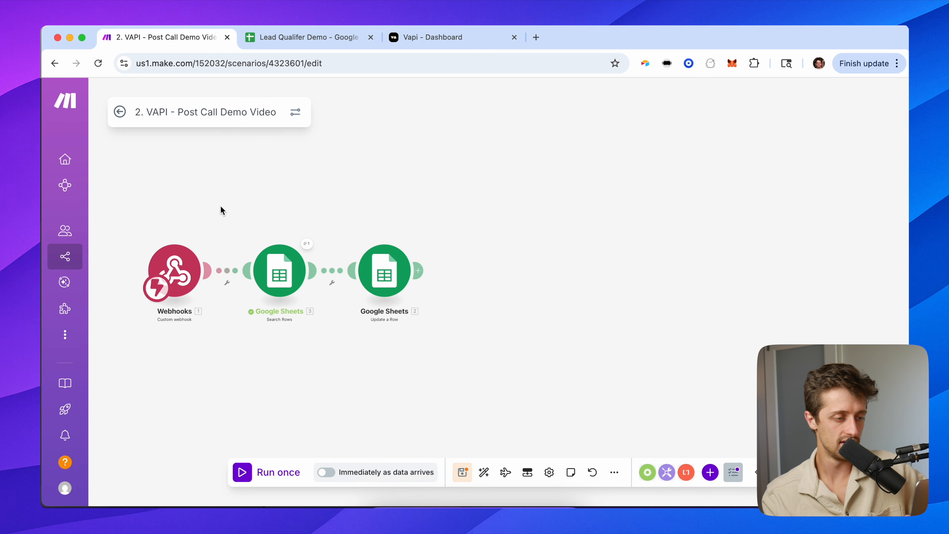
Check the lead's empty Qualified?, Call Count, Reason and Last Call Date cells in row 2.
drag(220, 210, 291, 210)
scroll(289, 206, up, 5)
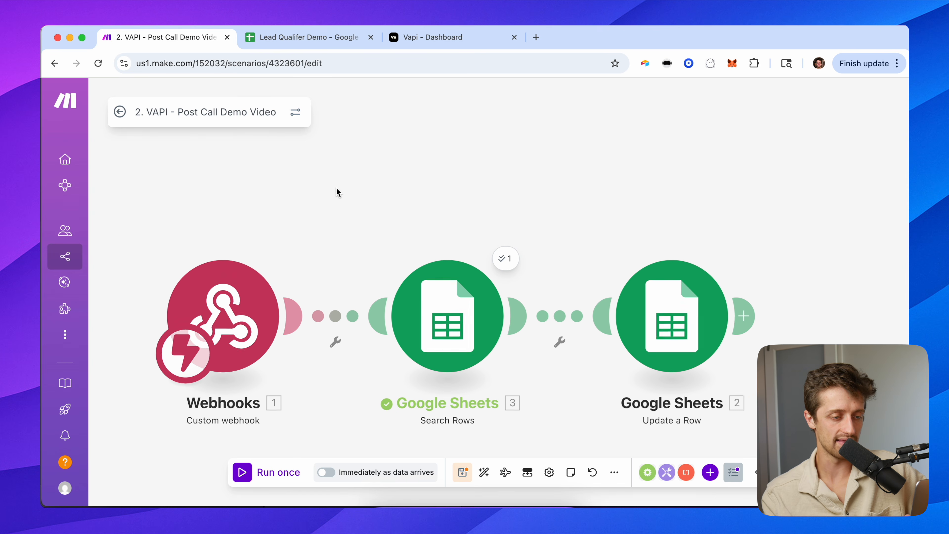
drag(634, 145, 631, 132)
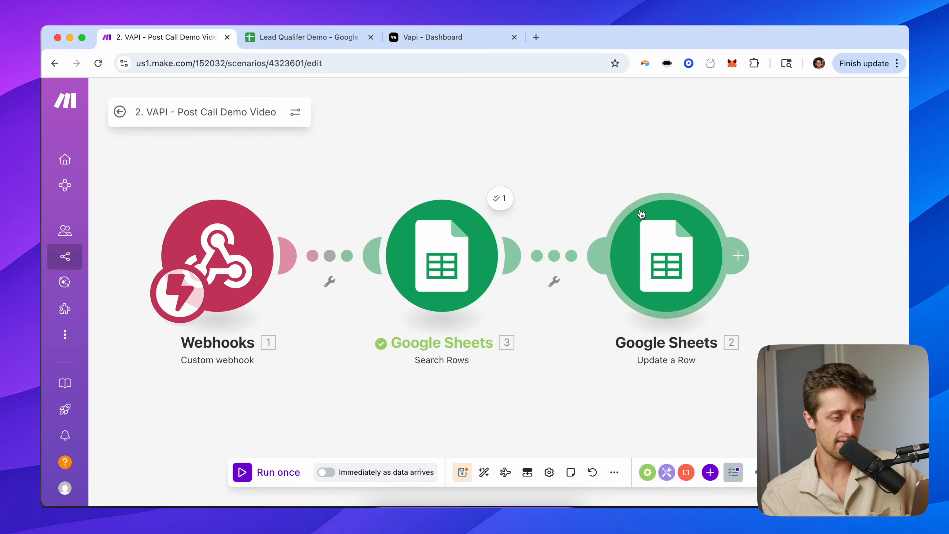
click(314, 37)
click(491, 202)
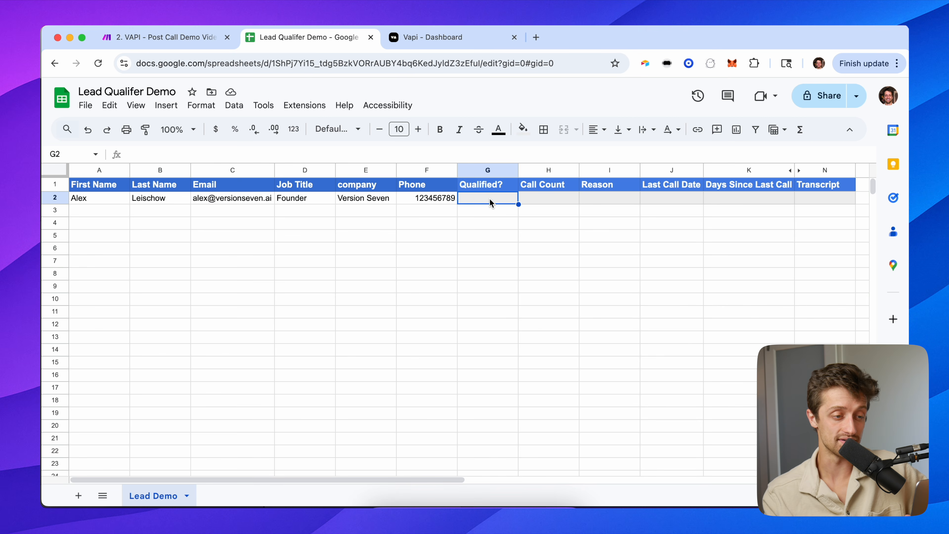
click(542, 202)
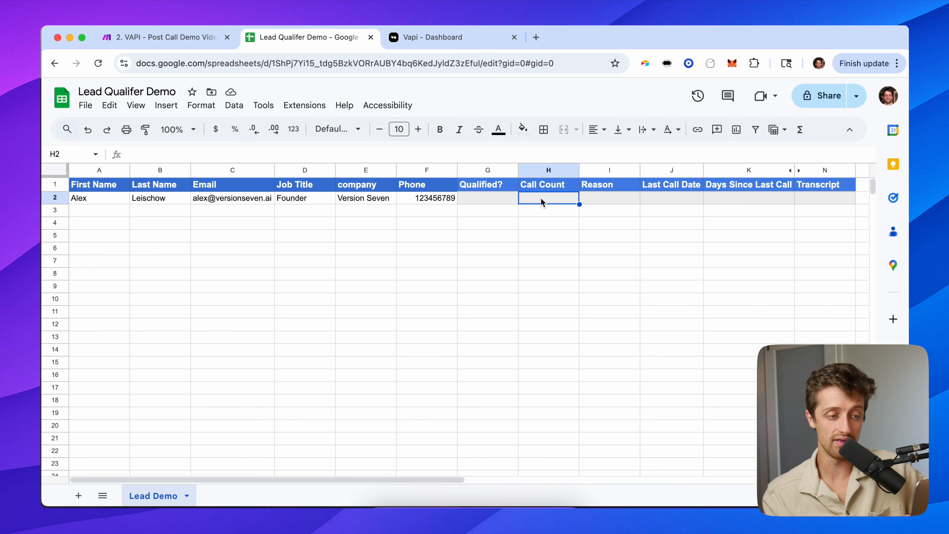
click(606, 202)
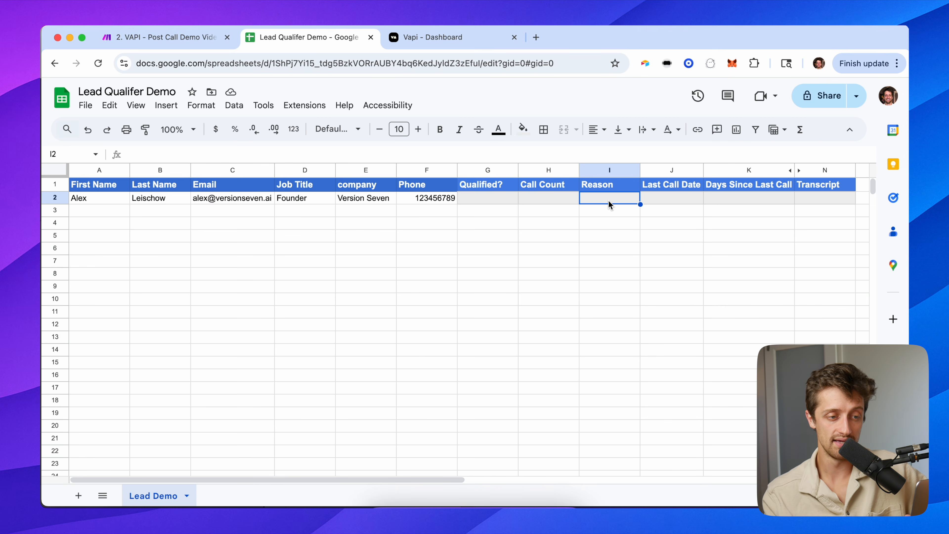
click(673, 202)
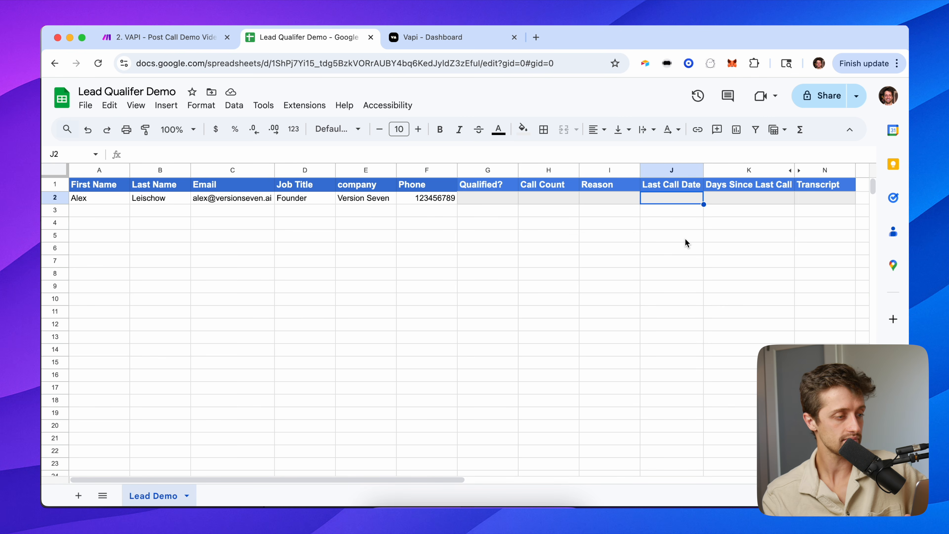
click(75, 185)
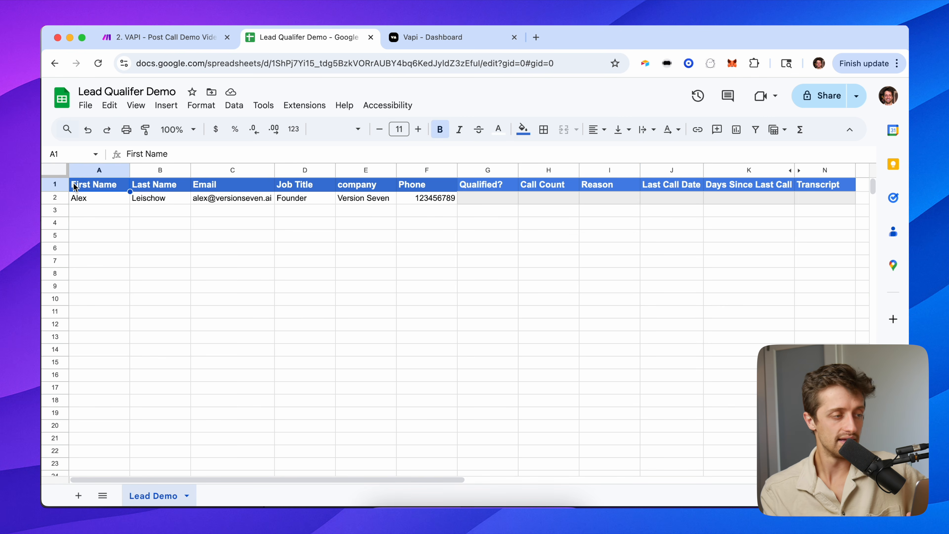
Start a single run of the post-call scenario, stop it, and save.
click(185, 38)
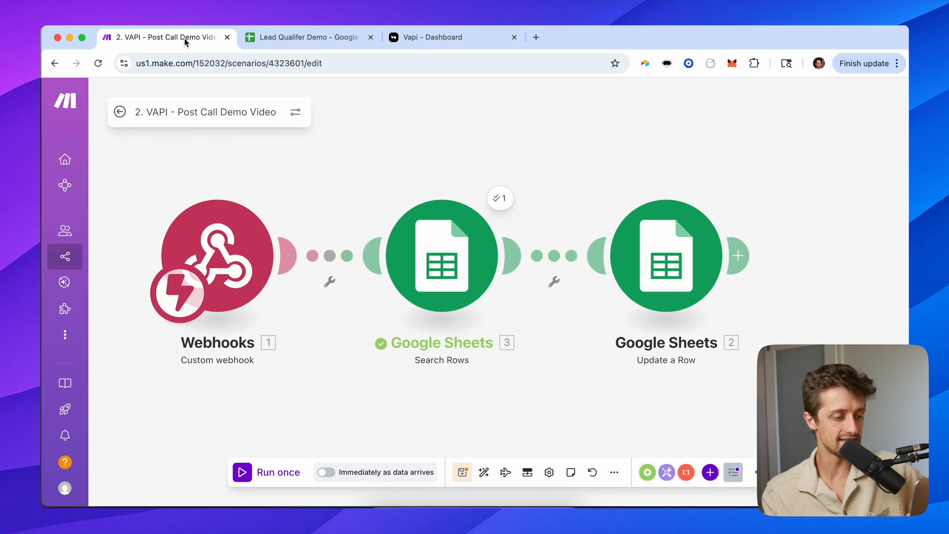
click(263, 472)
click(264, 473)
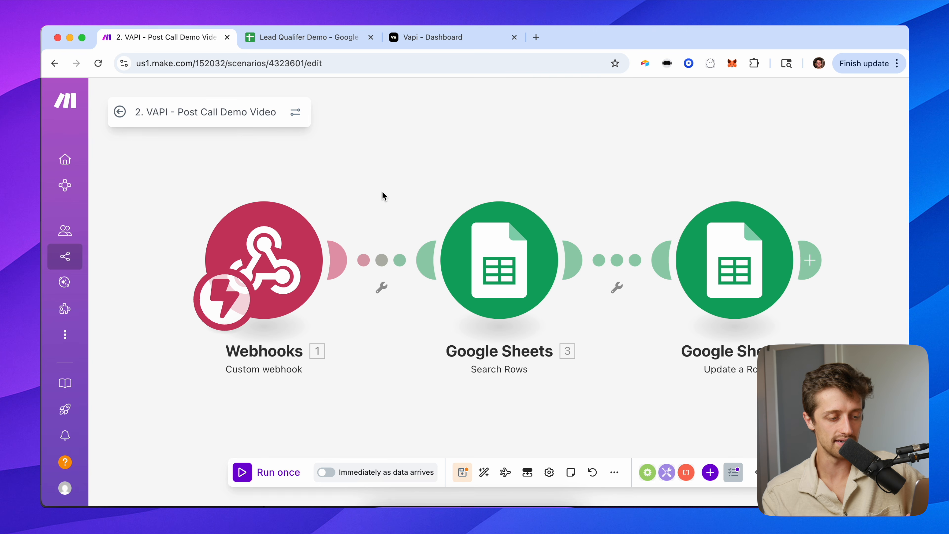
click(462, 472)
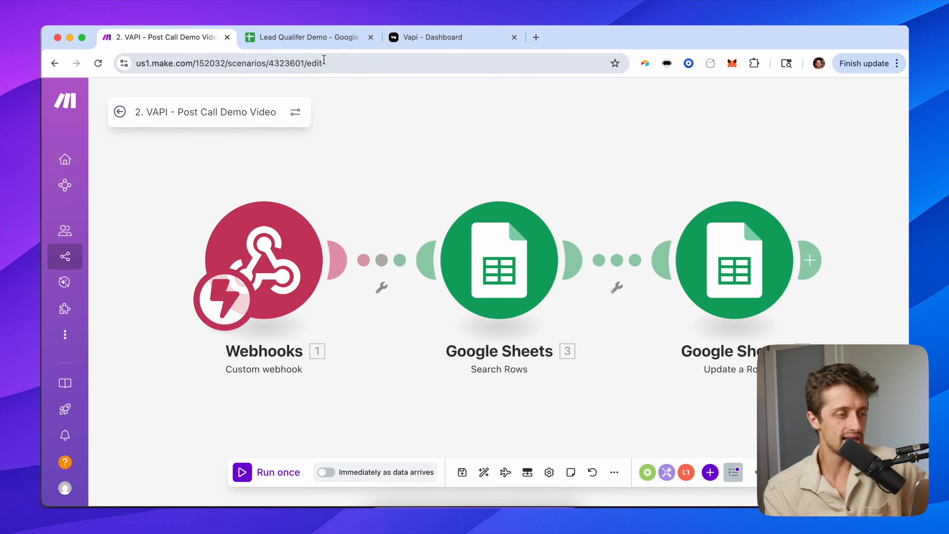
Enter 'did not answer', Call Count 1 and reason 'Did not answer' in the lead's row.
click(320, 41)
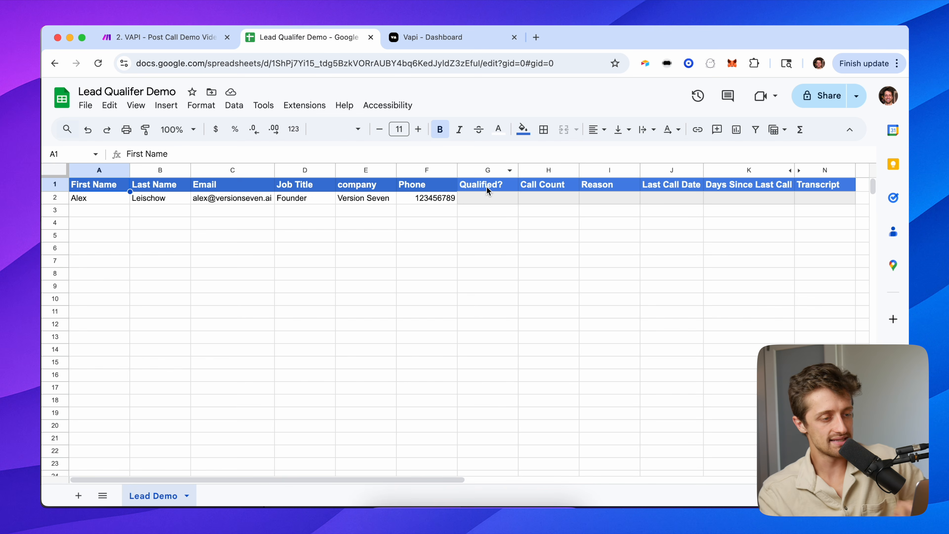
click(492, 196)
text(Did)
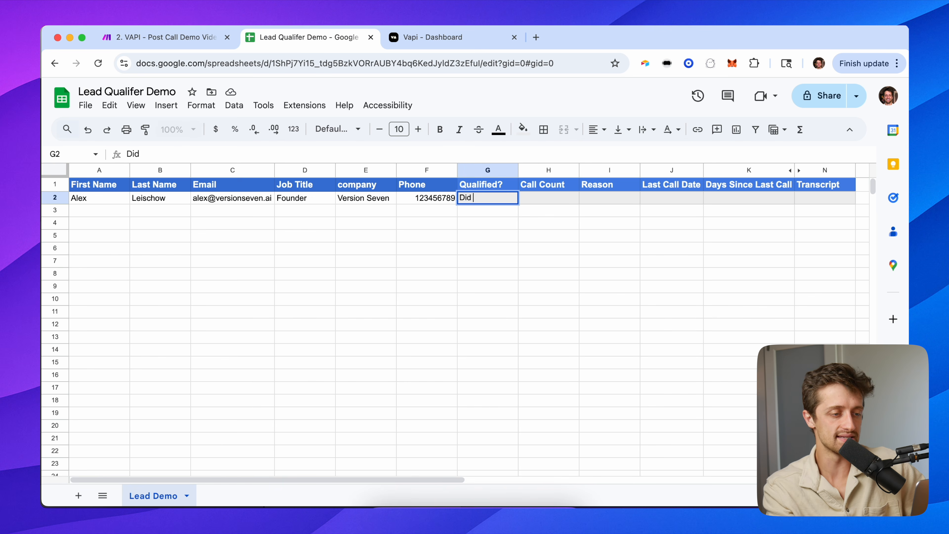
key(BackSpace)
key(BackSpace)
key(BackSpace)
key(BackSpace)
text(did not answer)
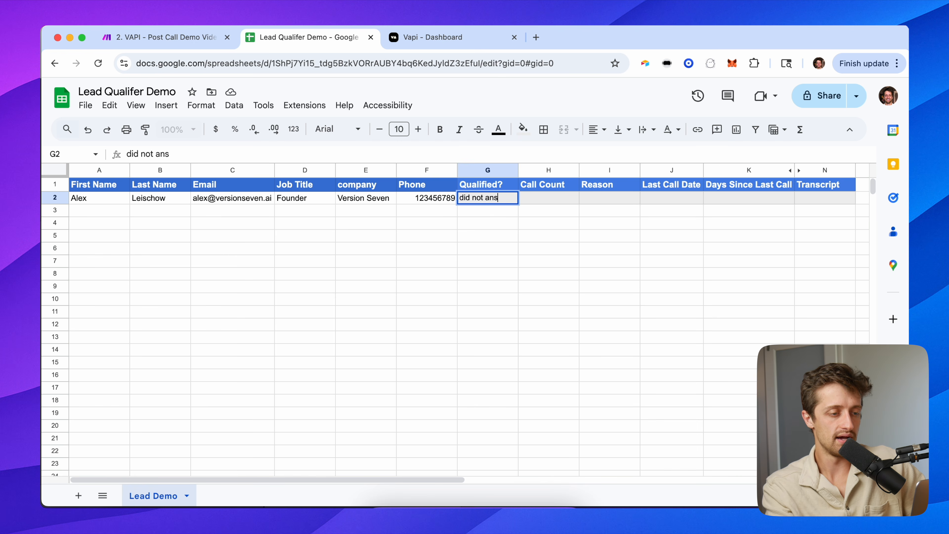
key(Tab)
text(1)
key(Tab)
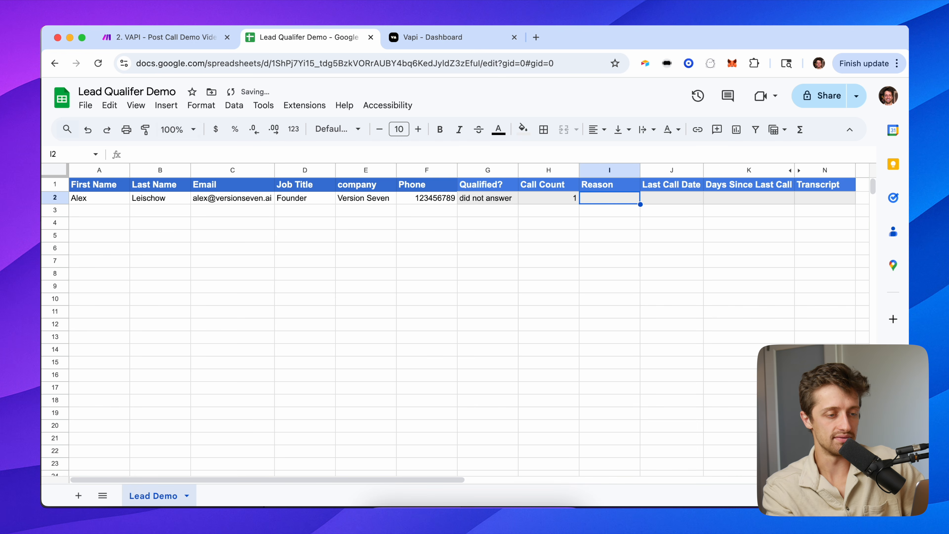
text(Did not ansew)
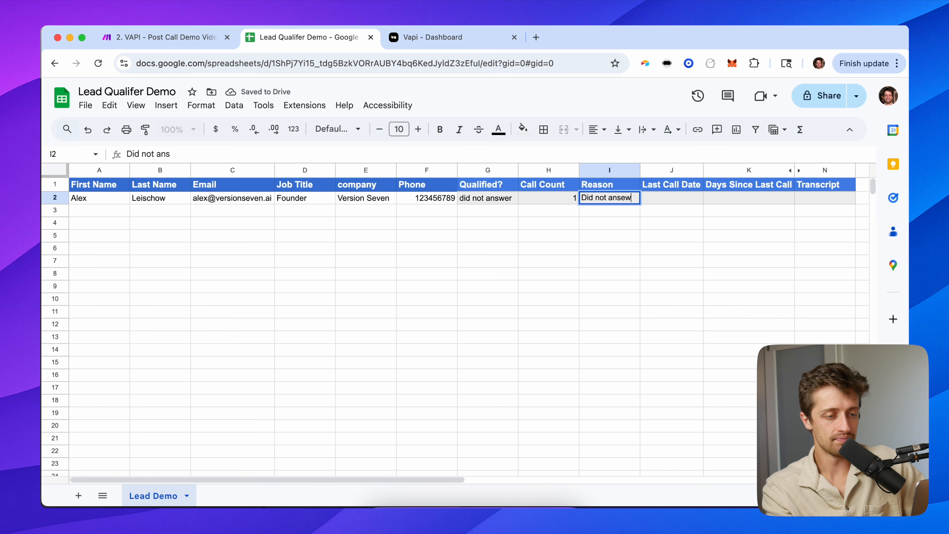
key(BackSpace)
text(wer)
key(Return)
Set Last Call Date to =NOW(), fixing the parenthesis error, and widen column J.
key(Up)
key(Right)
key(Right)
key(Right)
text(=now))
key(Return)
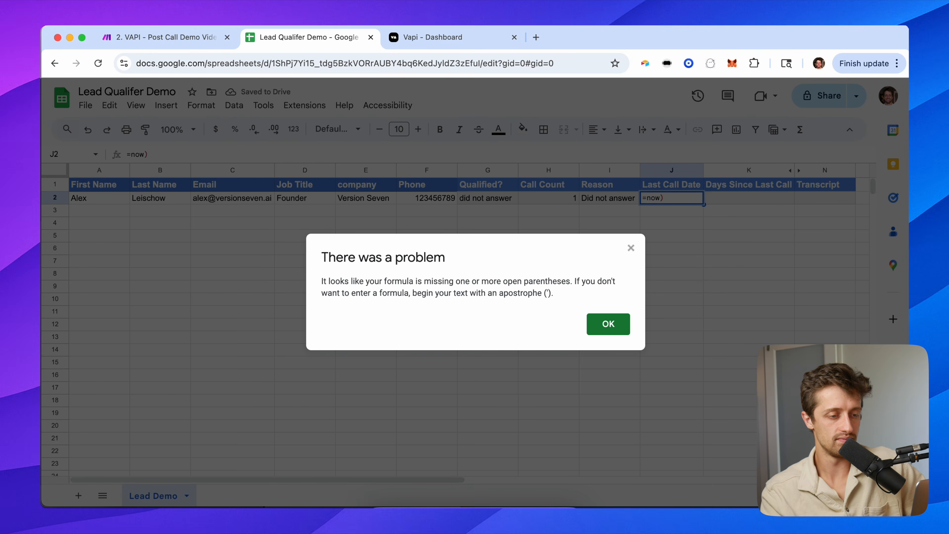
key(Return)
key(BackSpace)
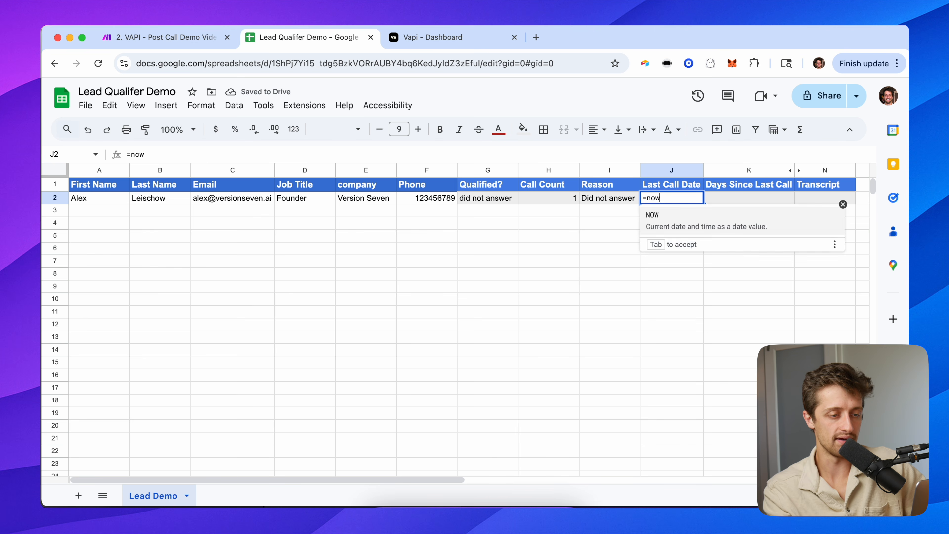
key(Tab)
key(Return)
key(Up)
key(Right)
key(Left)
key(Right)
key(Left)
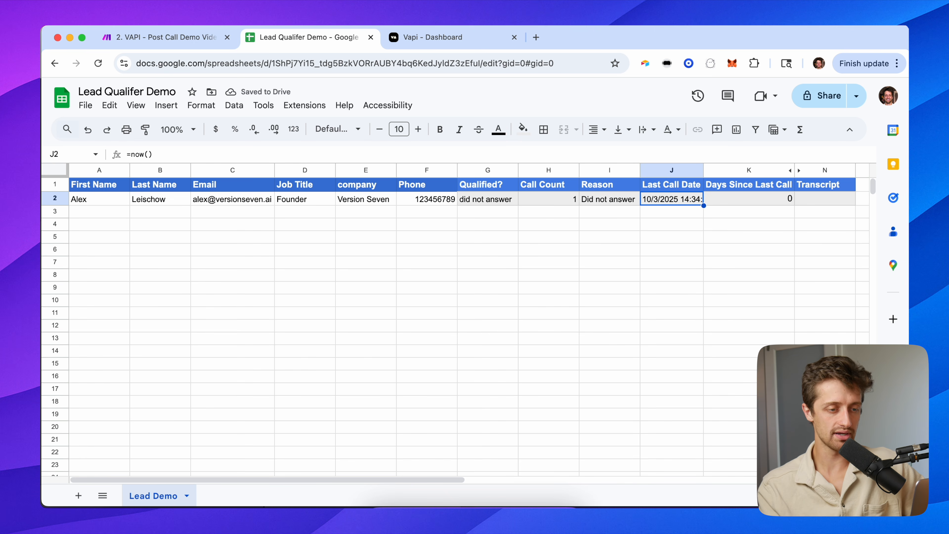
drag(704, 170, 725, 170)
Inspect the lead's Qualified?, Call Count and Days Since Last Call formula.
click(754, 198)
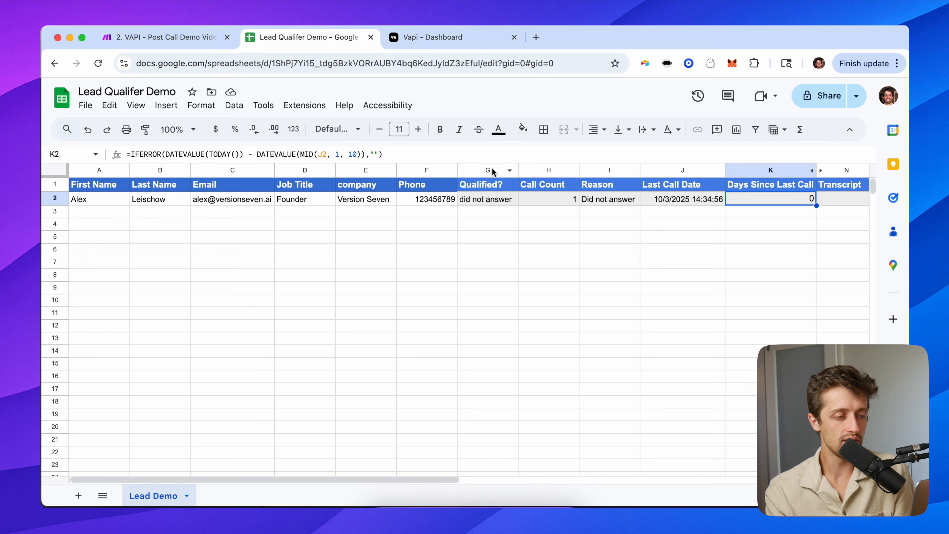
click(482, 200)
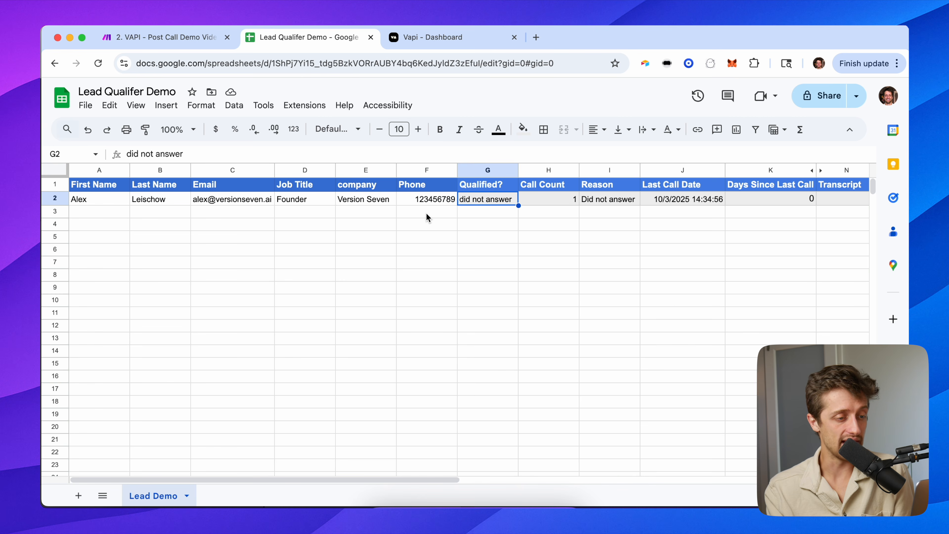
click(99, 171)
click(481, 201)
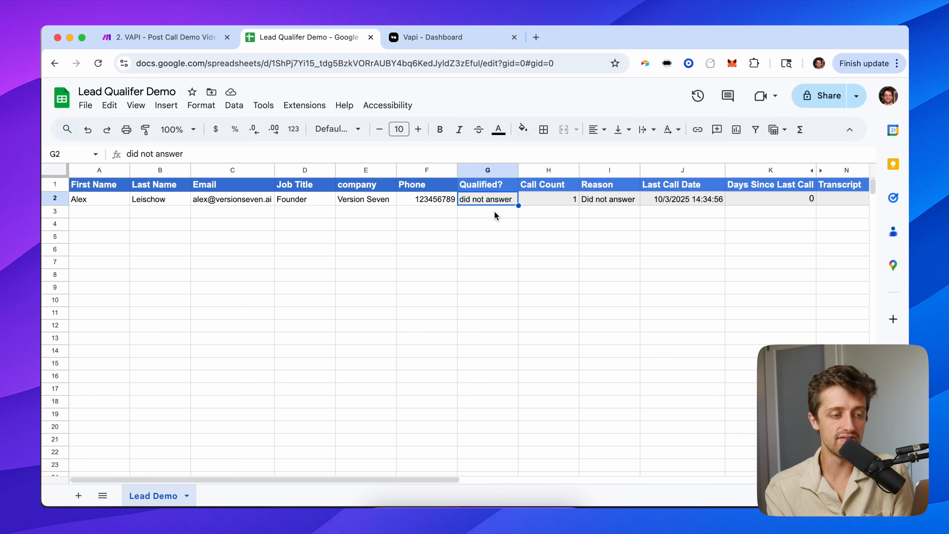
click(560, 200)
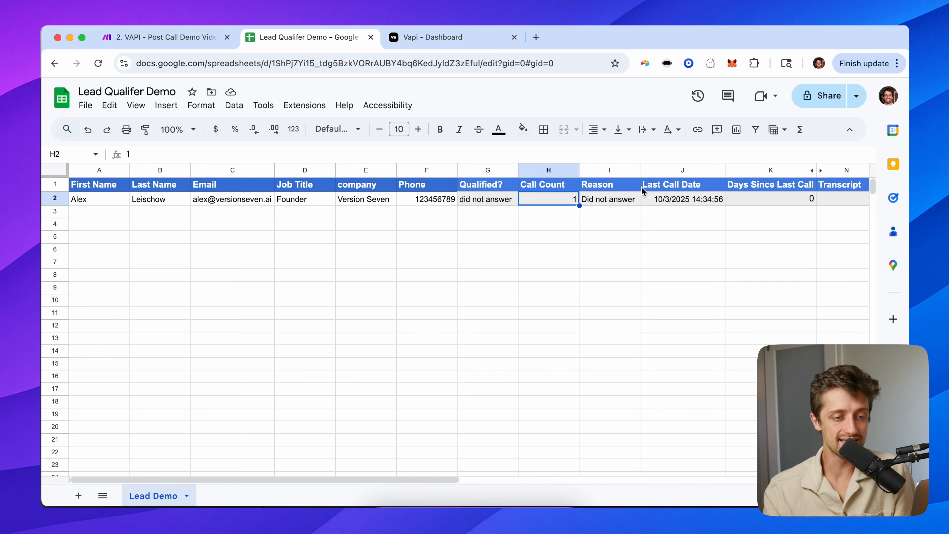
click(789, 202)
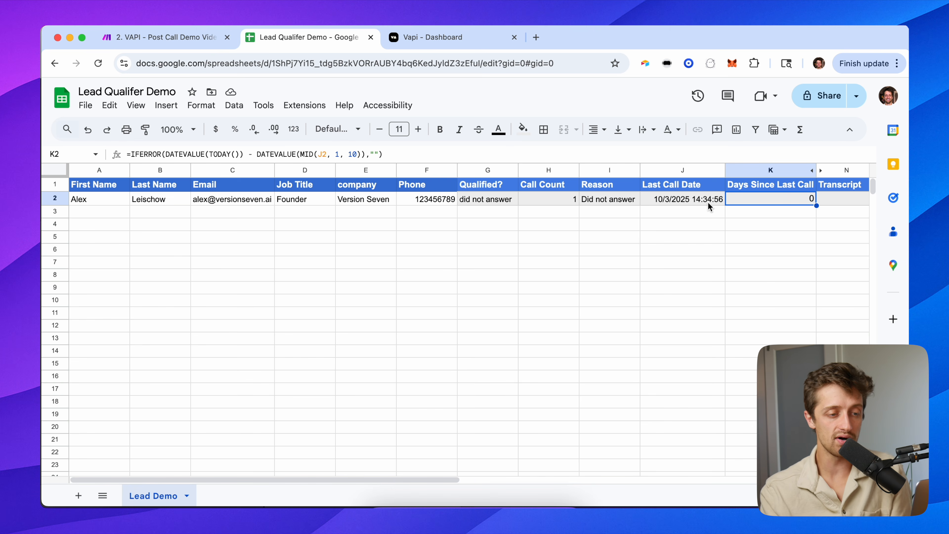
Check the Last Call Date formula, then enter 1 in Days Since Last Call.
double_click(662, 201)
key(Escape)
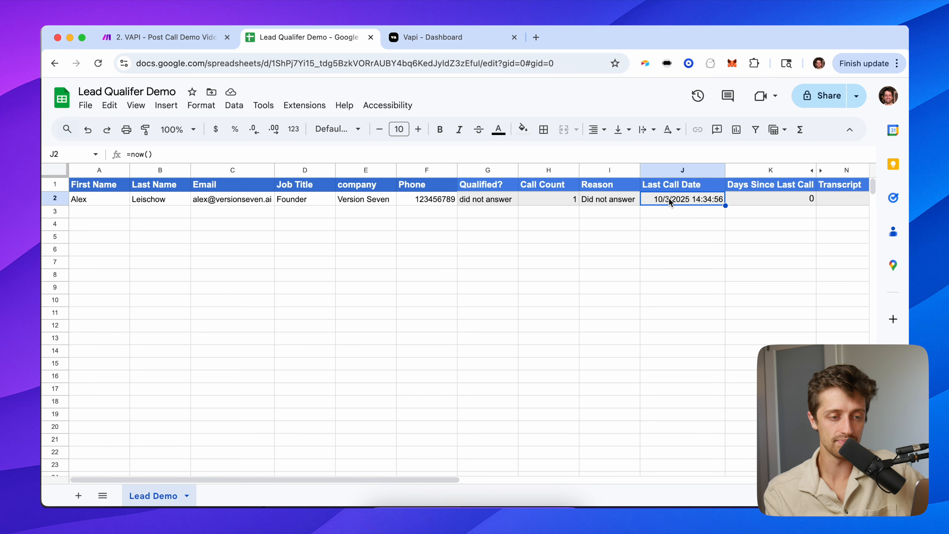
click(776, 204)
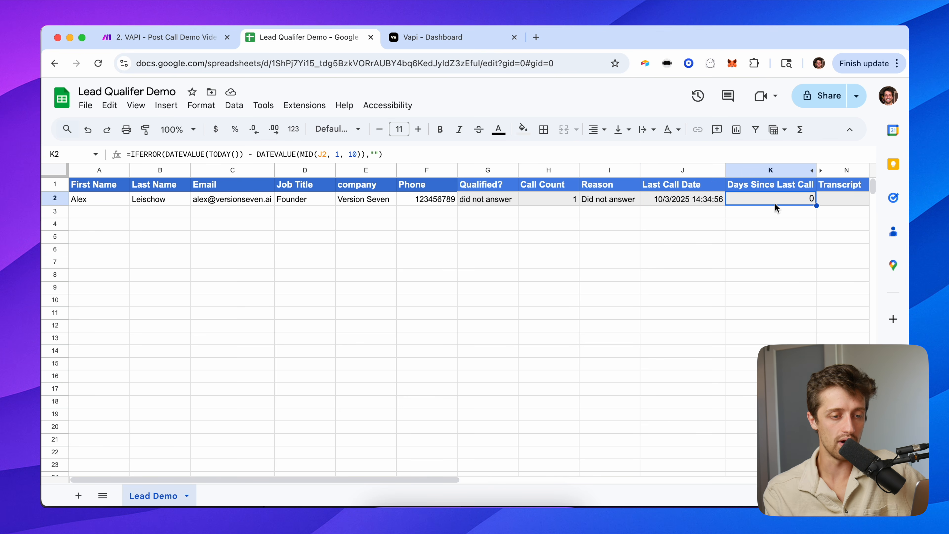
text(1)
key(Return)
key(Up)
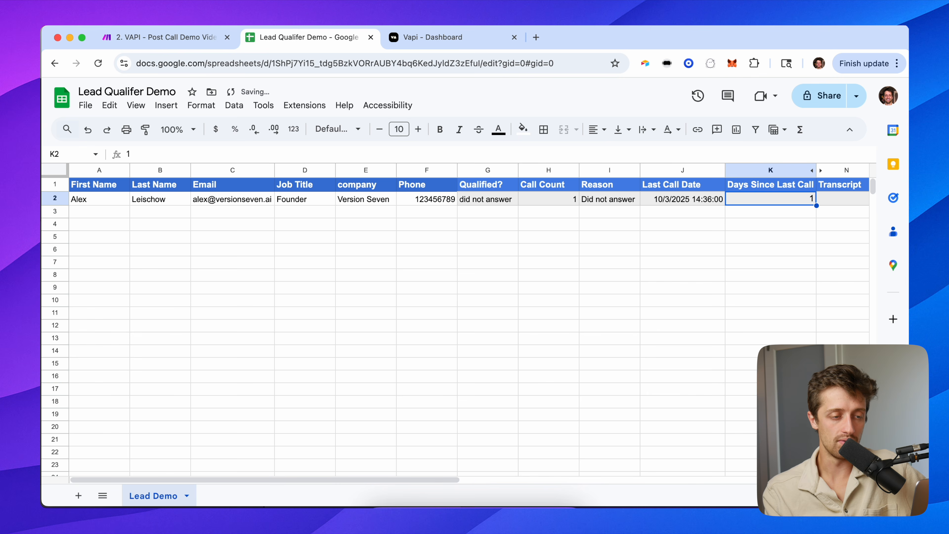
Try test values: Call Count 2, then Days Since Last Call 0, 1 and 2.
click(571, 198)
click(777, 201)
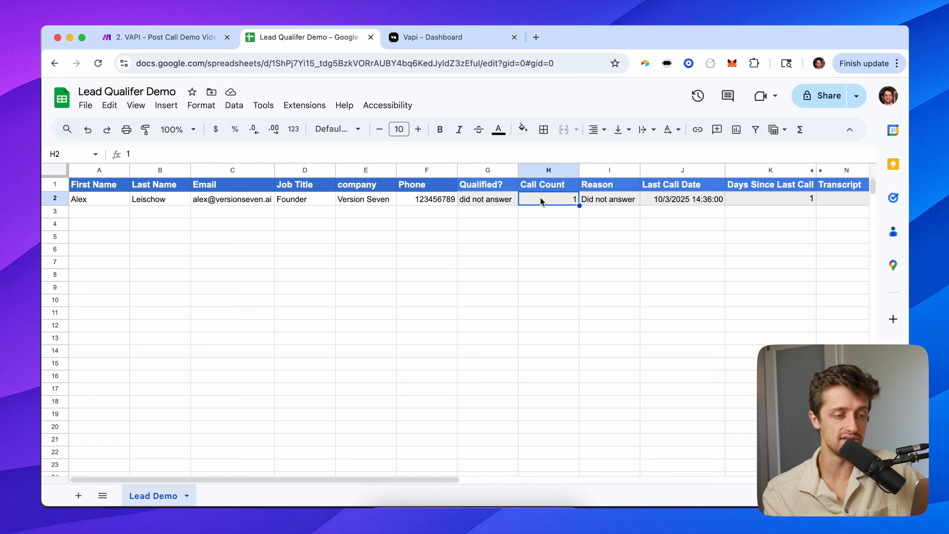
text(2)
key(Return)
key(Up)
key(Right)
key(Right)
key(Right)
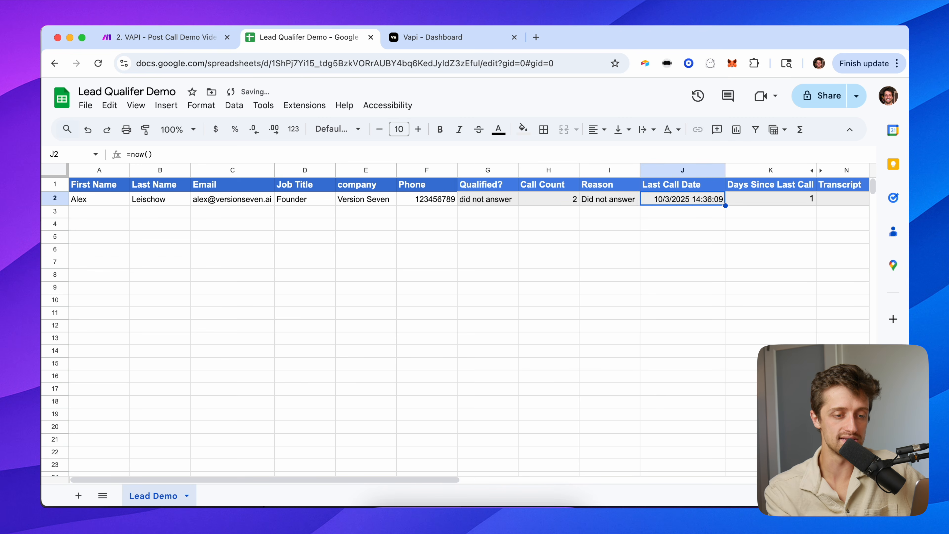
text(0)
key(Return)
key(Up)
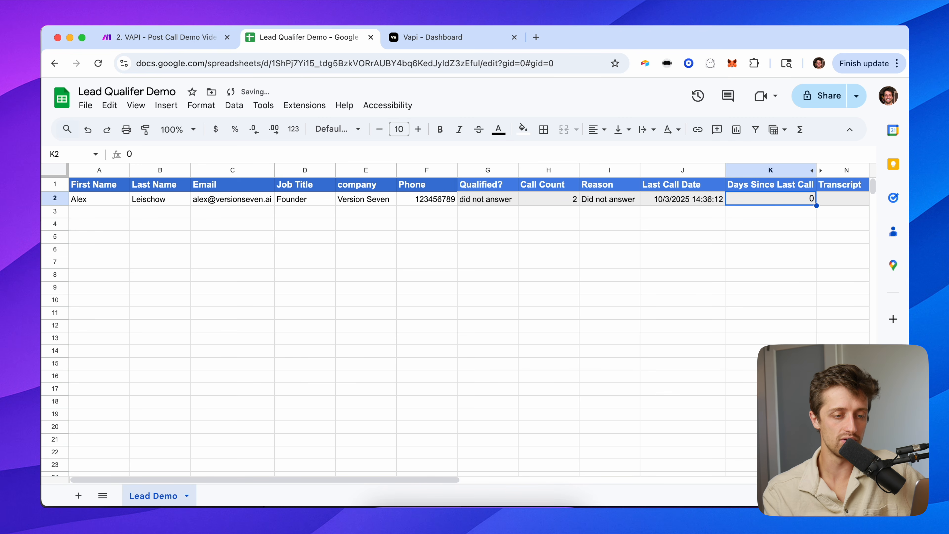
text(1)
key(Return)
key(Up)
text(2)
key(Return)
key(Up)
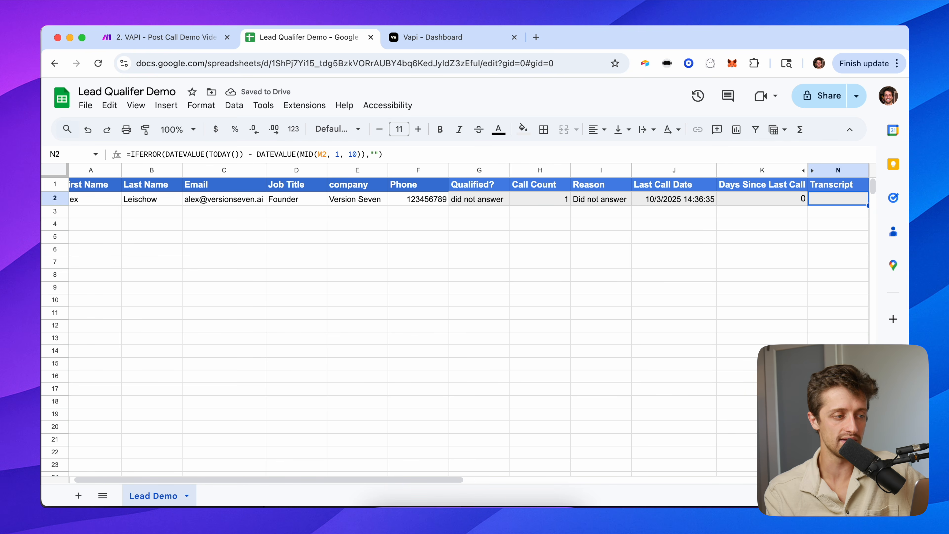
Restore the Days Since Last Call formula and return to cell A1.
drag(383, 154, 126, 161)
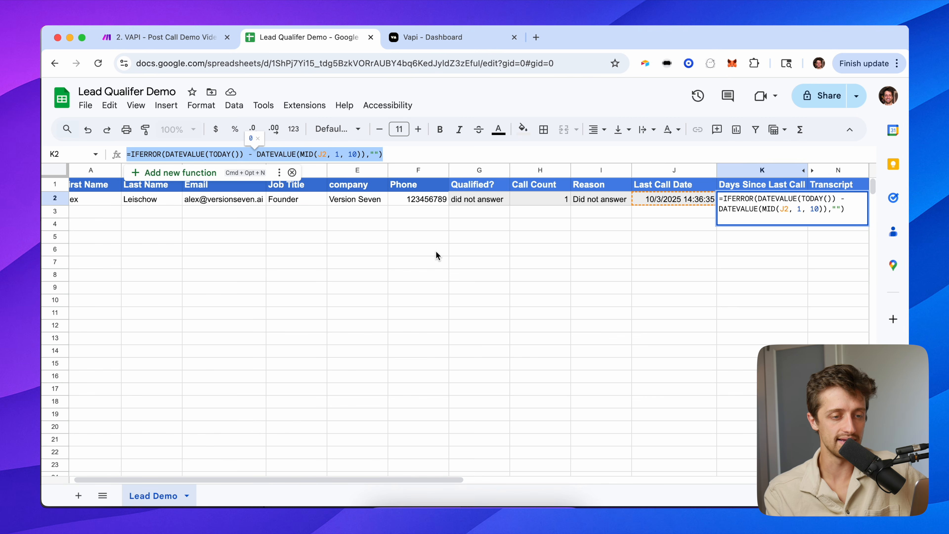
key(Escape)
scroll(617, 243, right, 2)
scroll(618, 243, left, 2)
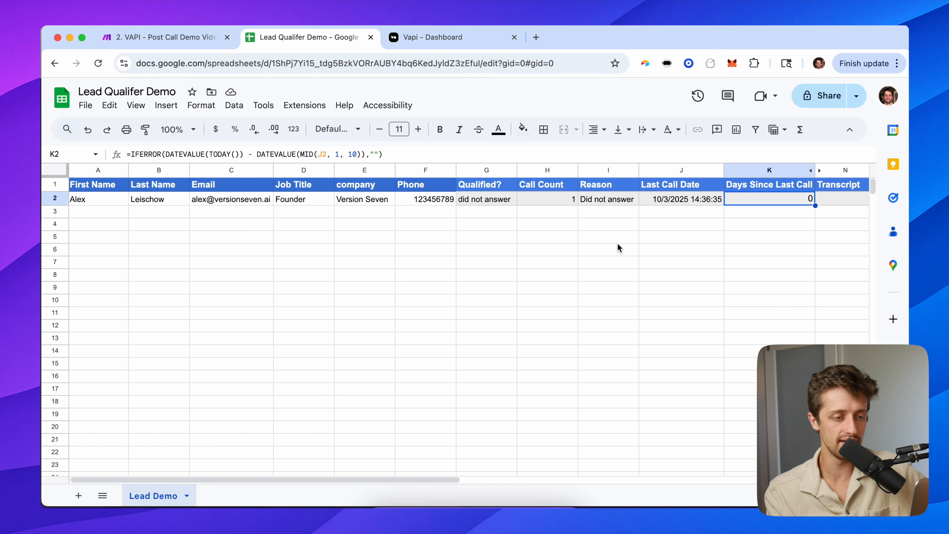
click(552, 200)
click(97, 185)
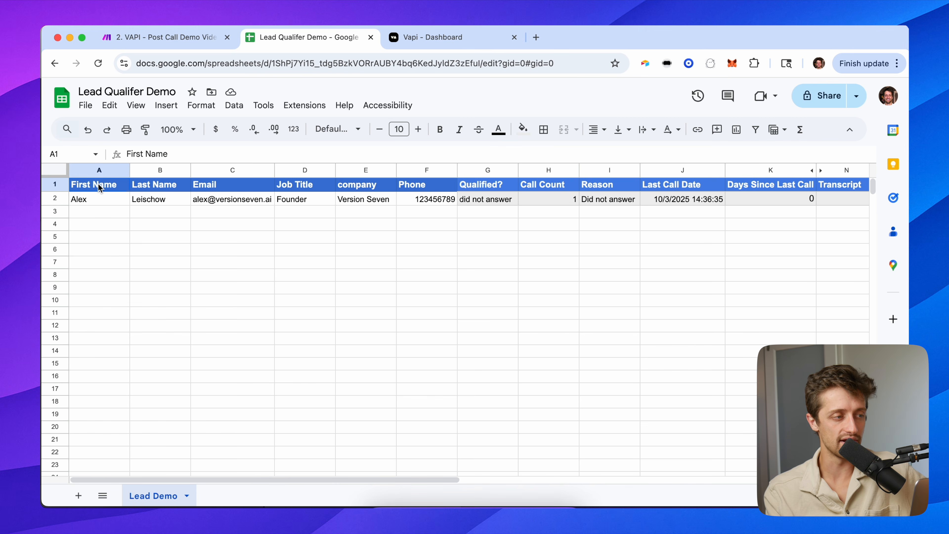
click(169, 38)
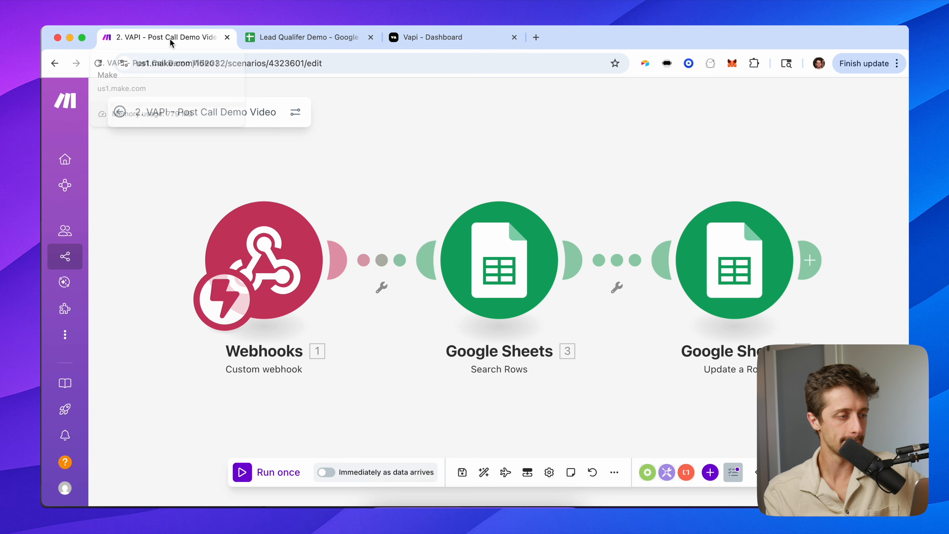
Open the 3. VAPI Callback - Demo Video scenario for editing.
click(121, 112)
click(120, 102)
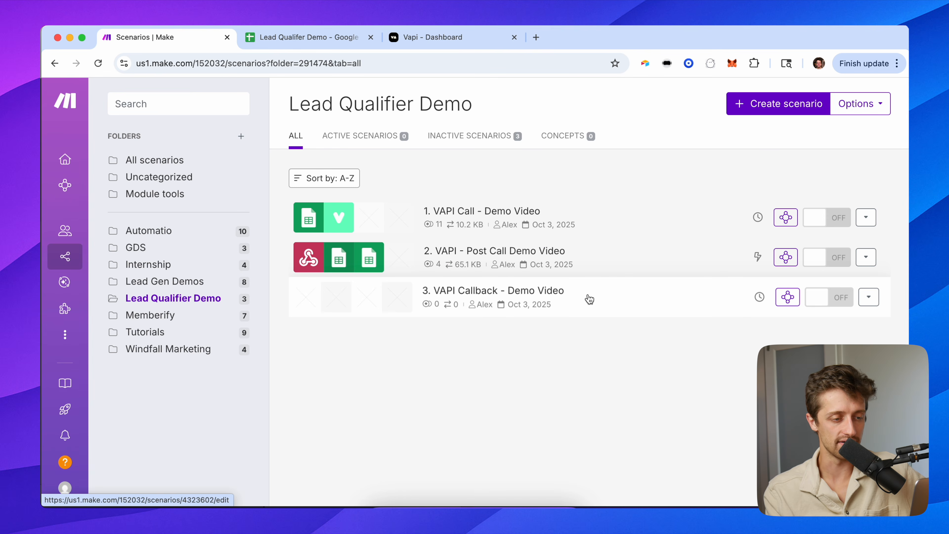
click(614, 300)
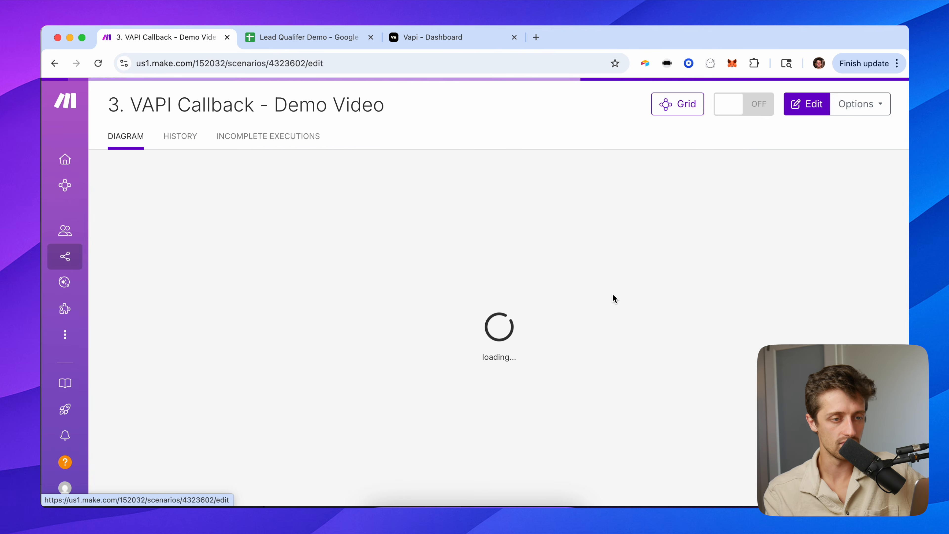
click(800, 109)
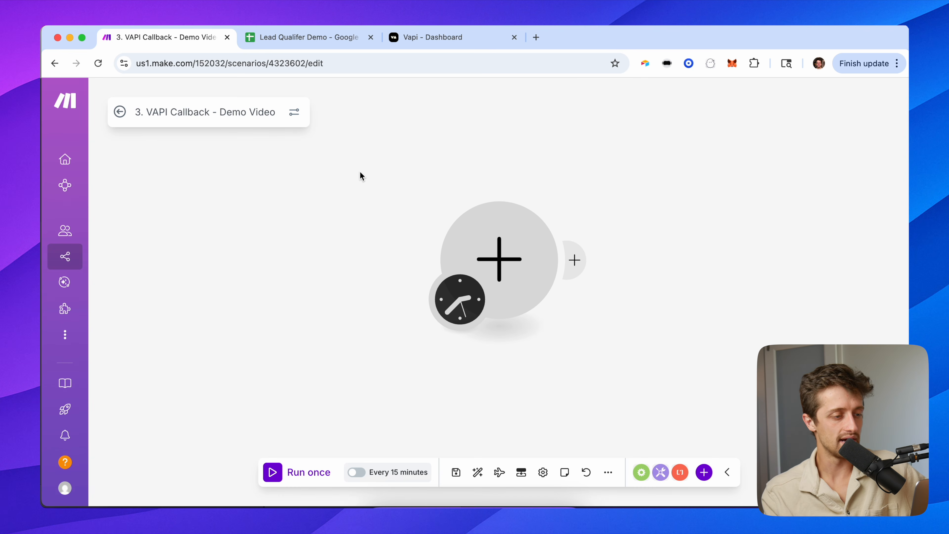
Make the first module a Google Sheets Search Rows module.
drag(360, 172, 216, 187)
click(340, 242)
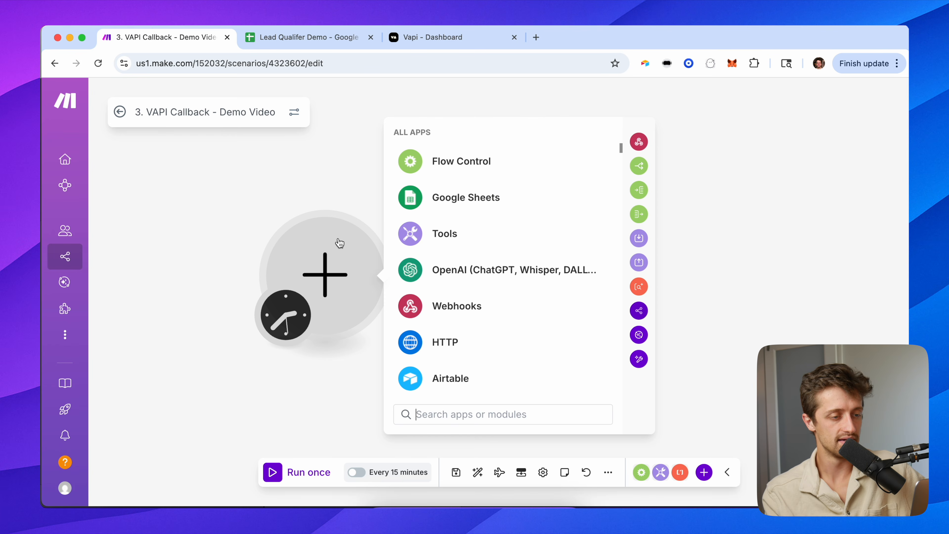
click(428, 204)
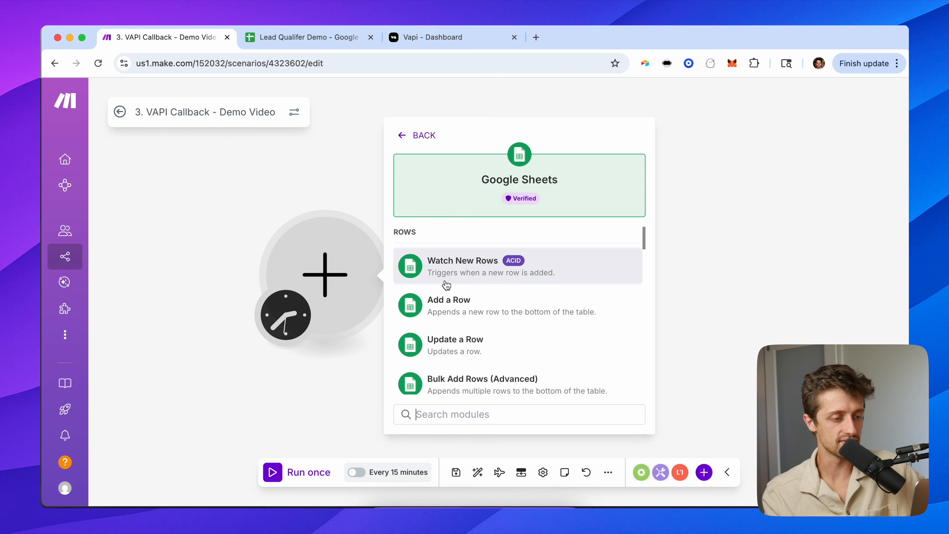
scroll(447, 285, down, 5)
click(468, 313)
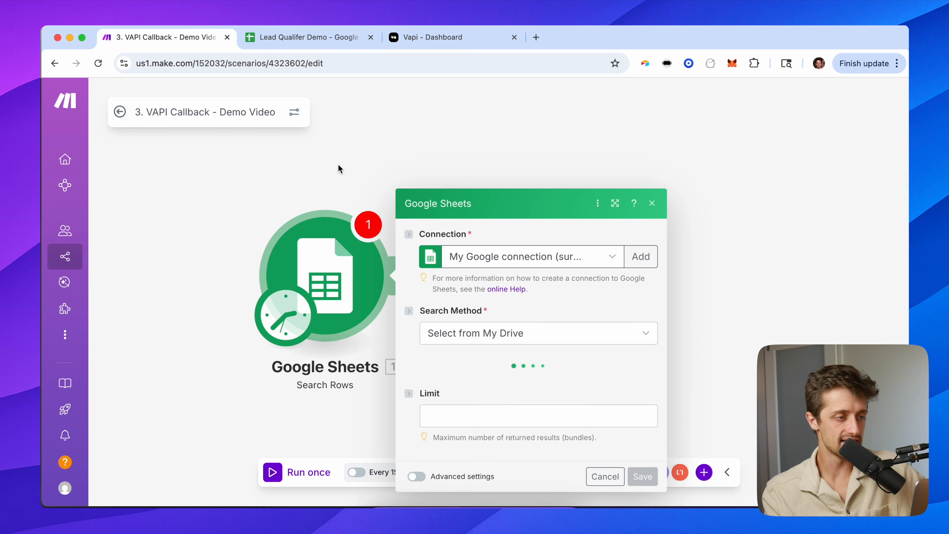
Check the 'did not answer' value in the sheet's Qualified? column G.
click(308, 39)
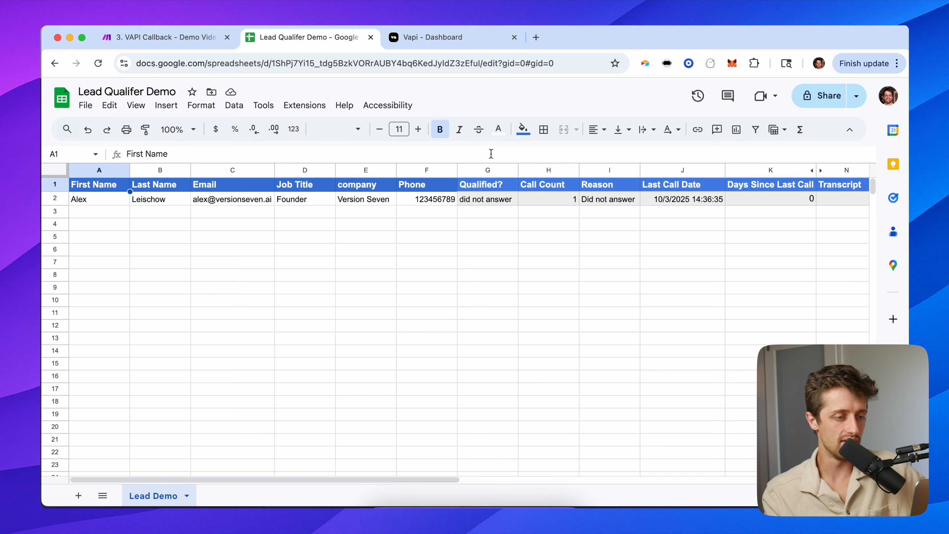
click(494, 200)
click(485, 171)
click(489, 203)
click(487, 170)
click(483, 200)
click(167, 40)
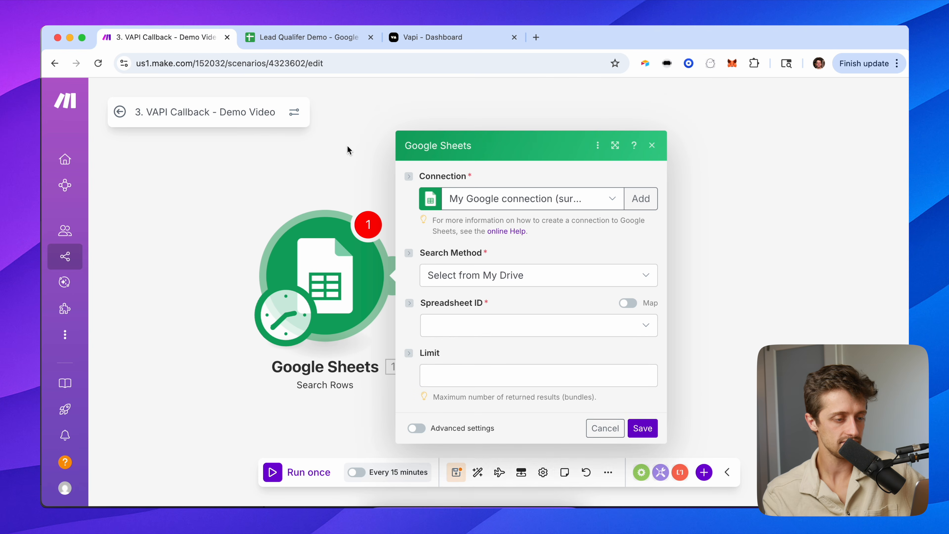
Point Search Rows at the Lead Qualifer Demo spreadsheet, Lead Demo sheet.
click(449, 303)
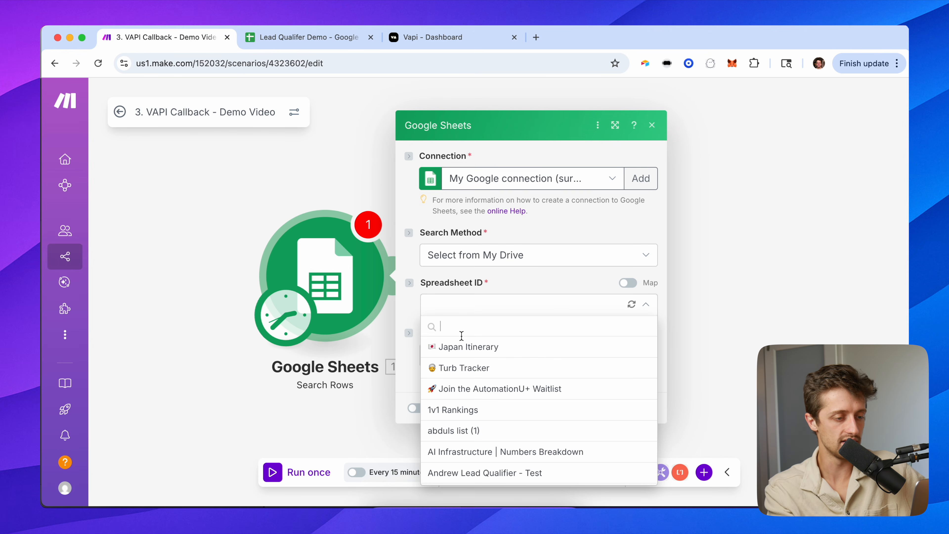
text(lead qu)
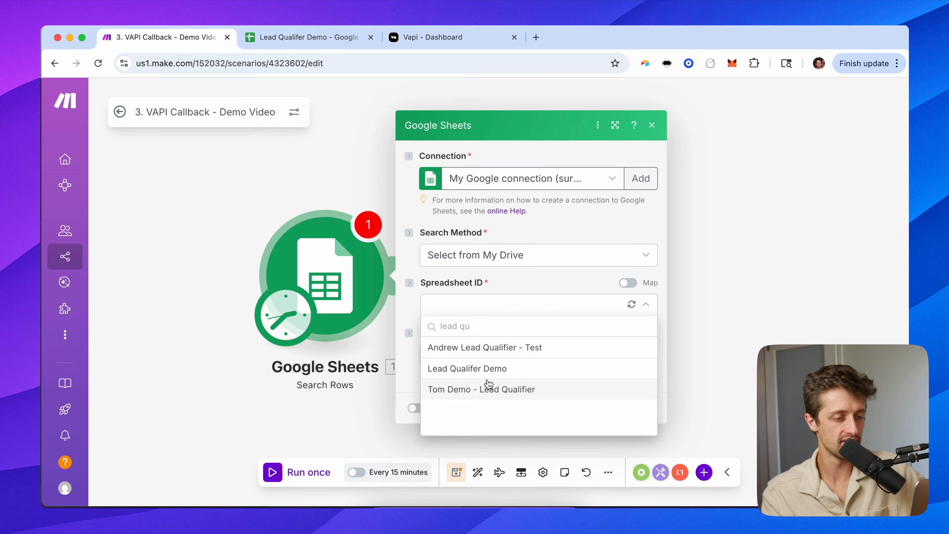
click(488, 370)
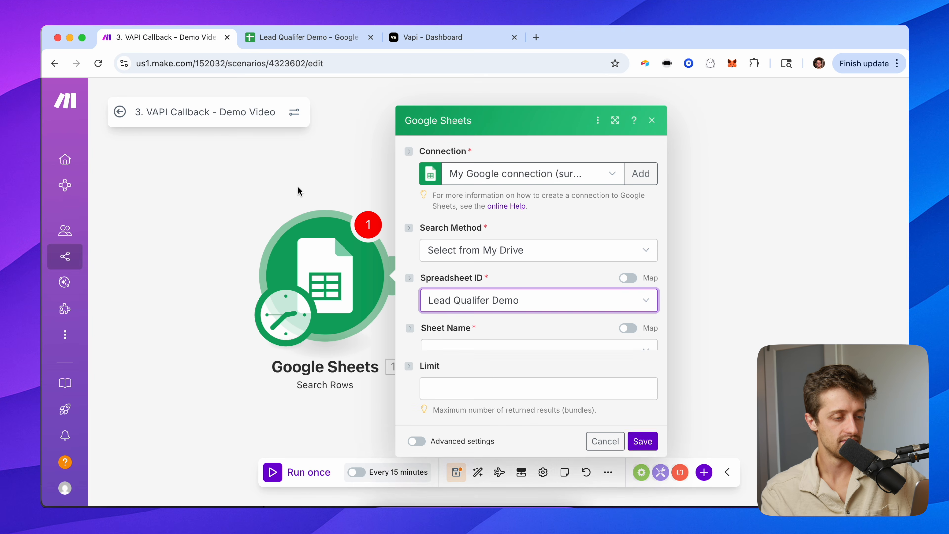
click(458, 329)
click(460, 351)
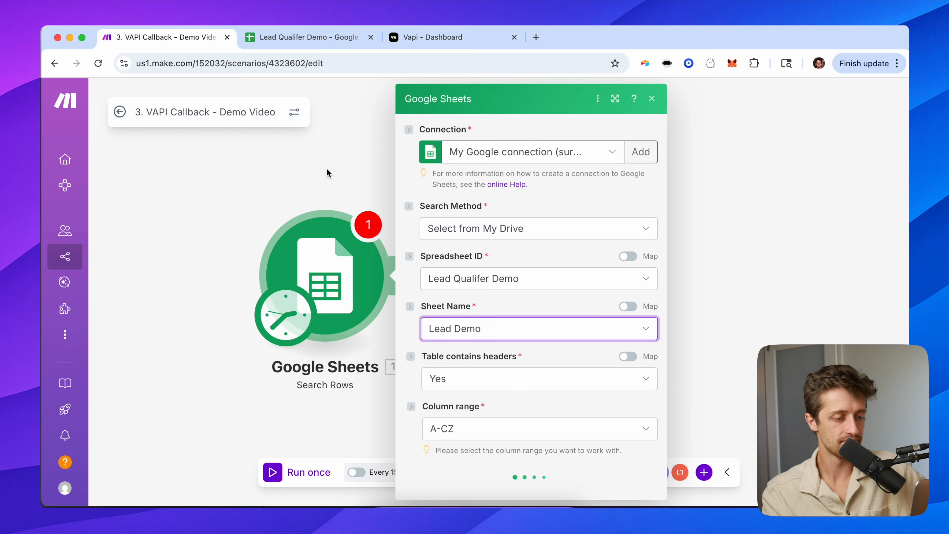
scroll(447, 342, down, 3)
scroll(482, 331, down, 3)
Filter on Qualified? (G) equal to 'did not answer', limit 10 rows, and save the module.
click(471, 273)
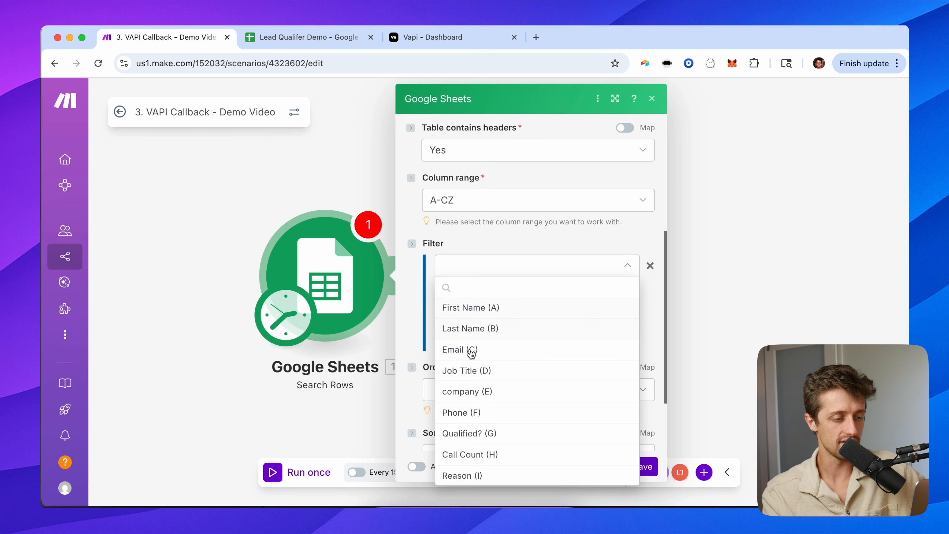
scroll(477, 427, down, 1)
click(477, 415)
click(467, 310)
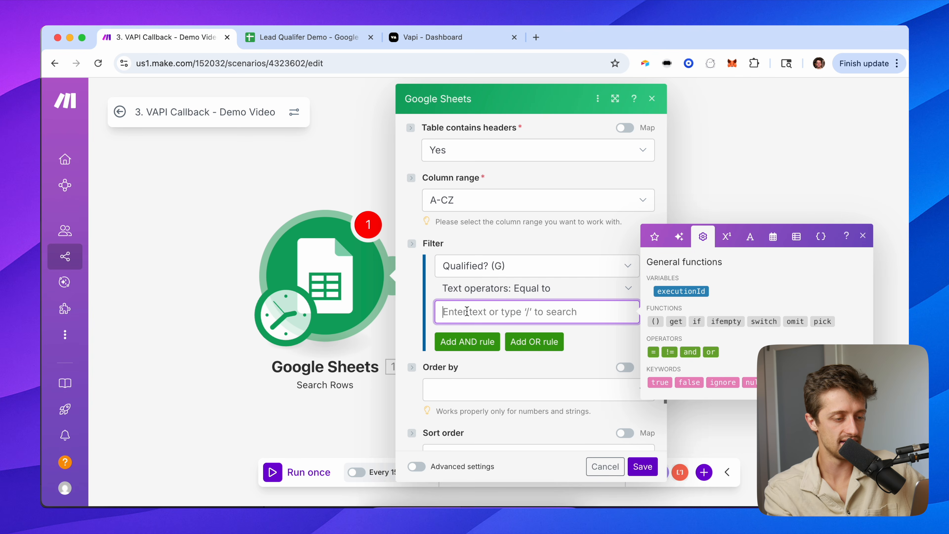
text(did not answer)
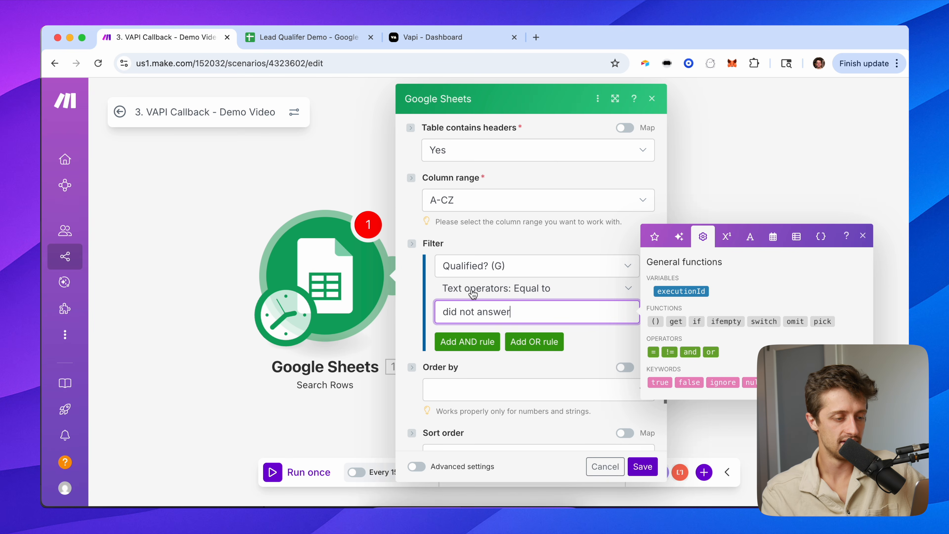
click(483, 245)
scroll(485, 268, down, 3)
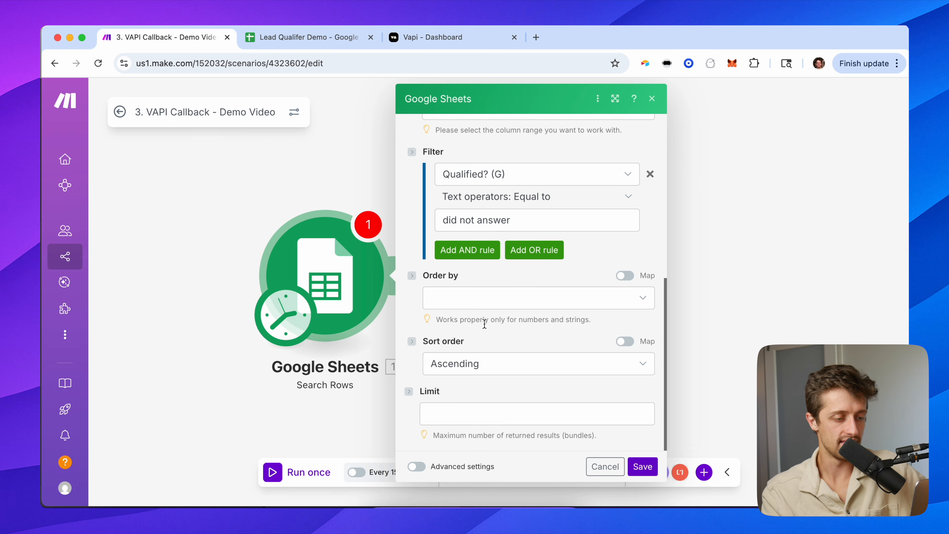
click(456, 405)
text(10)
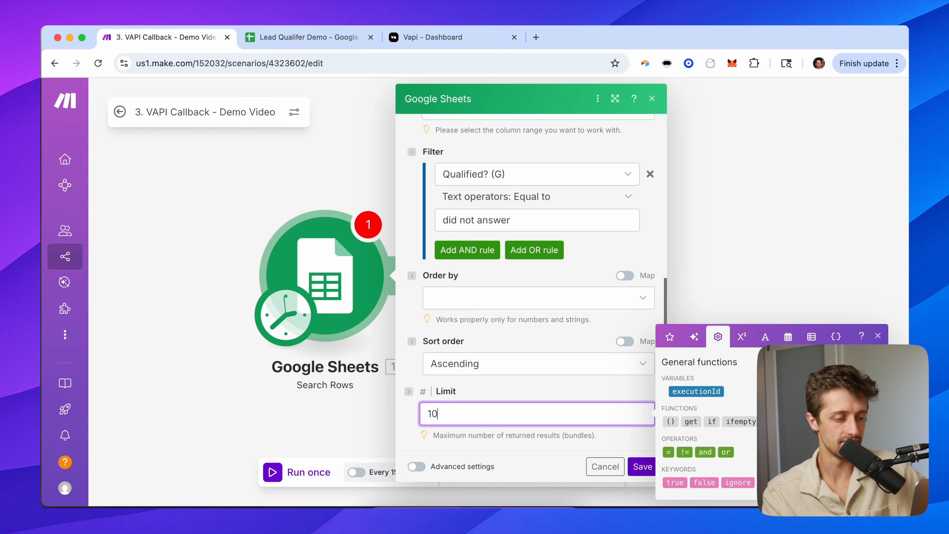
click(495, 387)
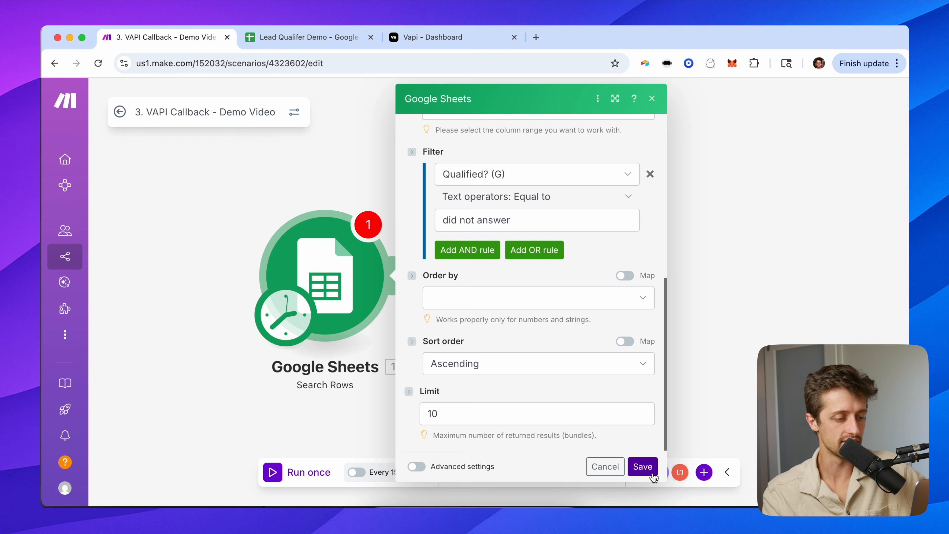
click(643, 466)
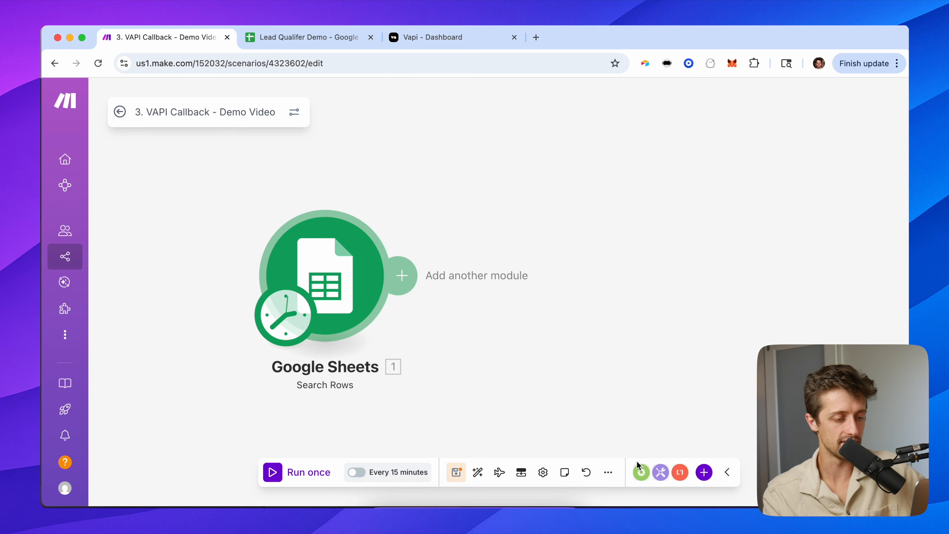
Save, run Search Rows alone, and confirm it returns the one 'did not answer' lead.
click(457, 471)
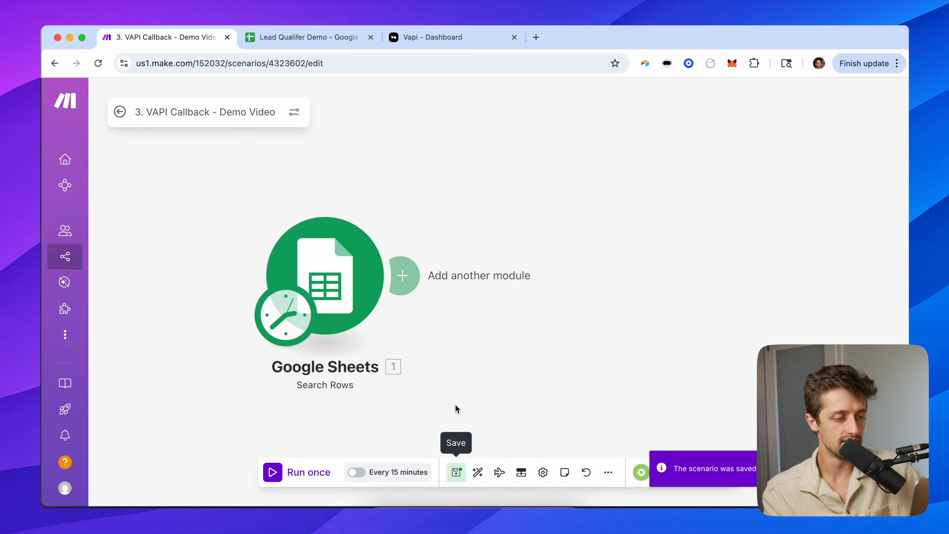
right_click(322, 244)
click(380, 273)
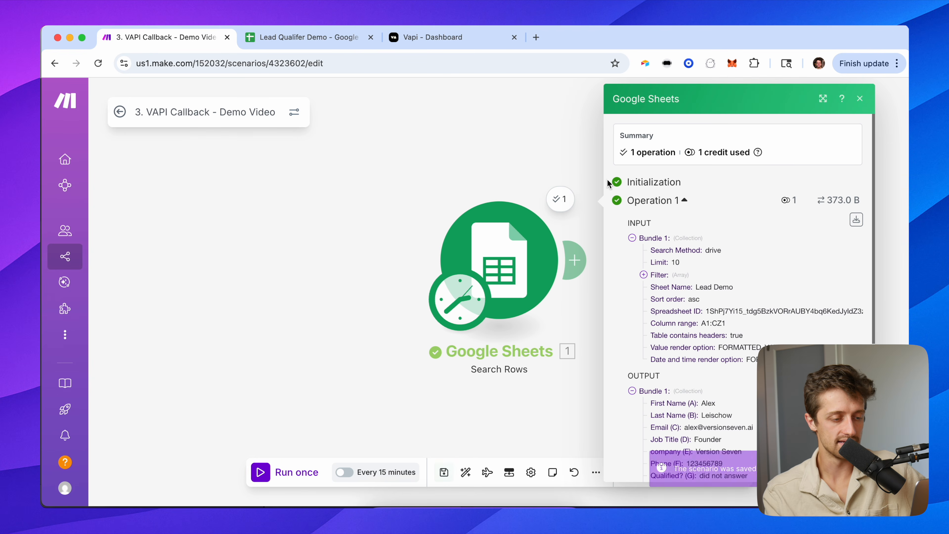
click(288, 44)
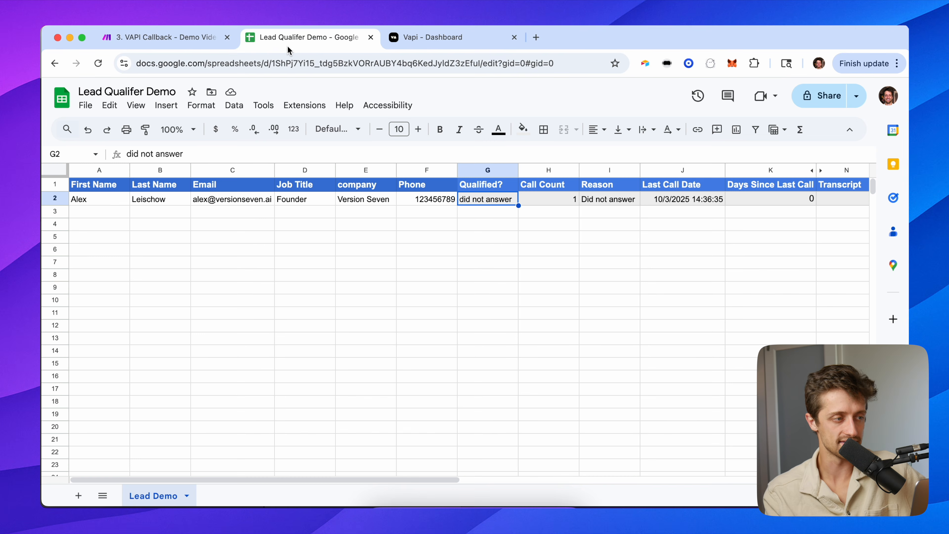
click(210, 37)
scroll(486, 374, down, 2)
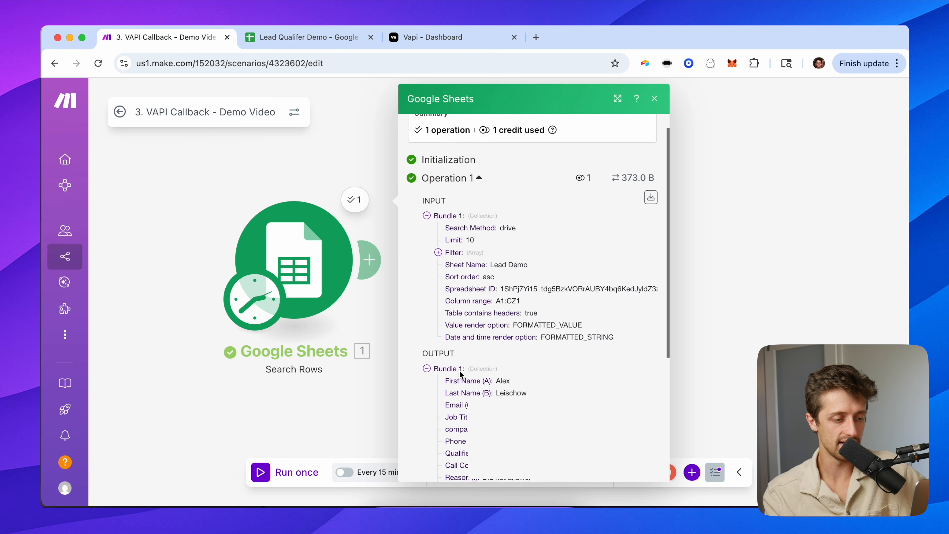
click(241, 174)
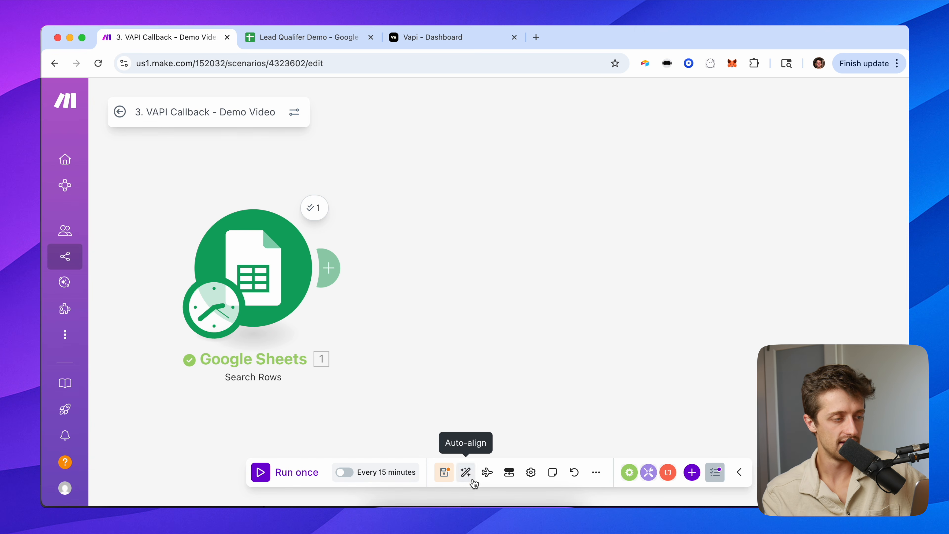
click(444, 471)
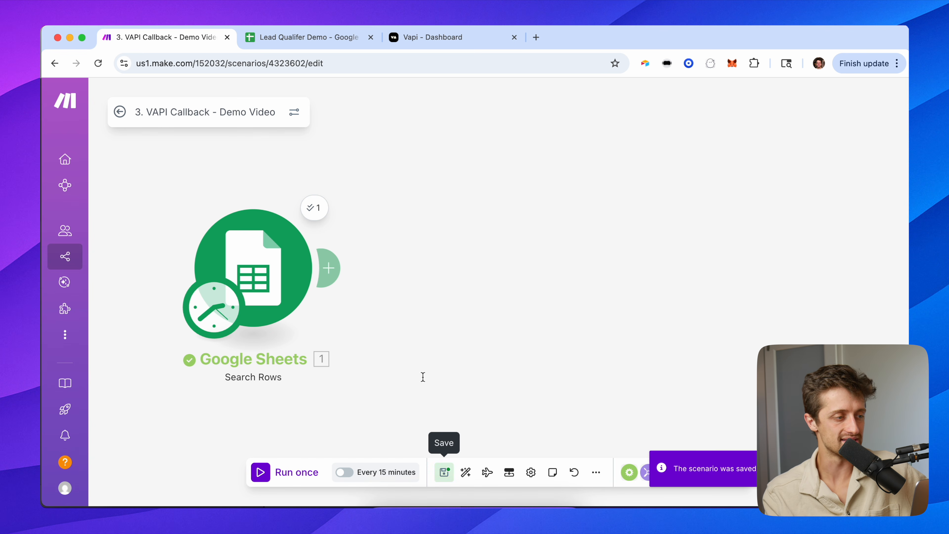
Open the 1. VAPI Call - Demo Video scenario in the editor.
click(120, 111)
click(120, 112)
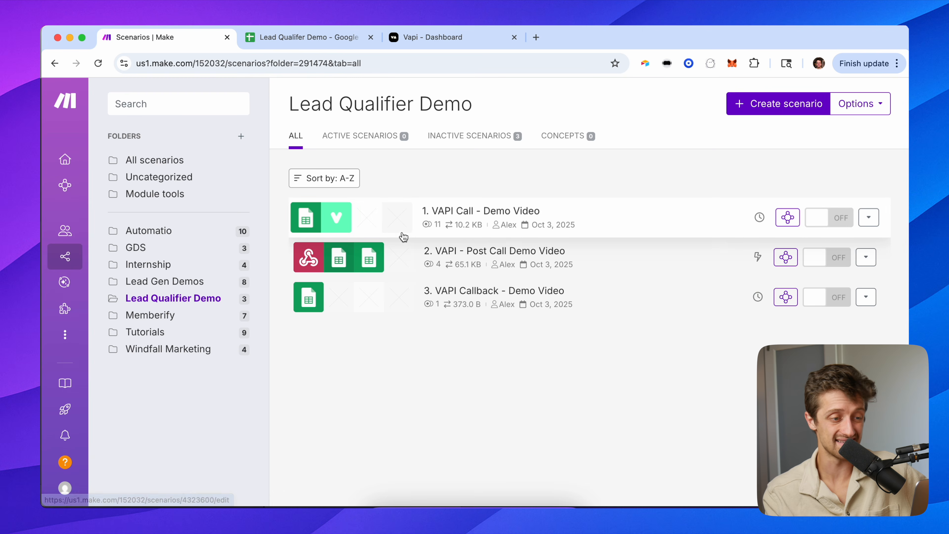
click(547, 218)
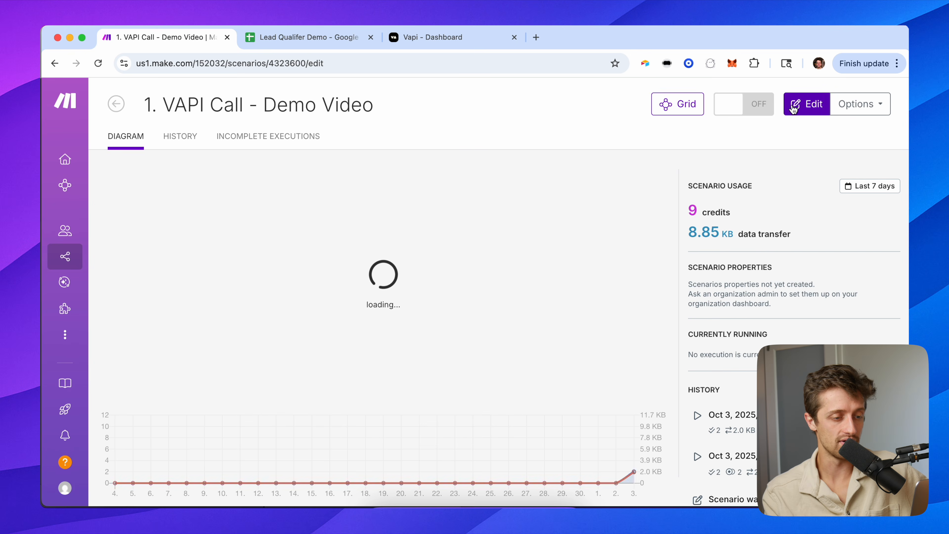
click(802, 106)
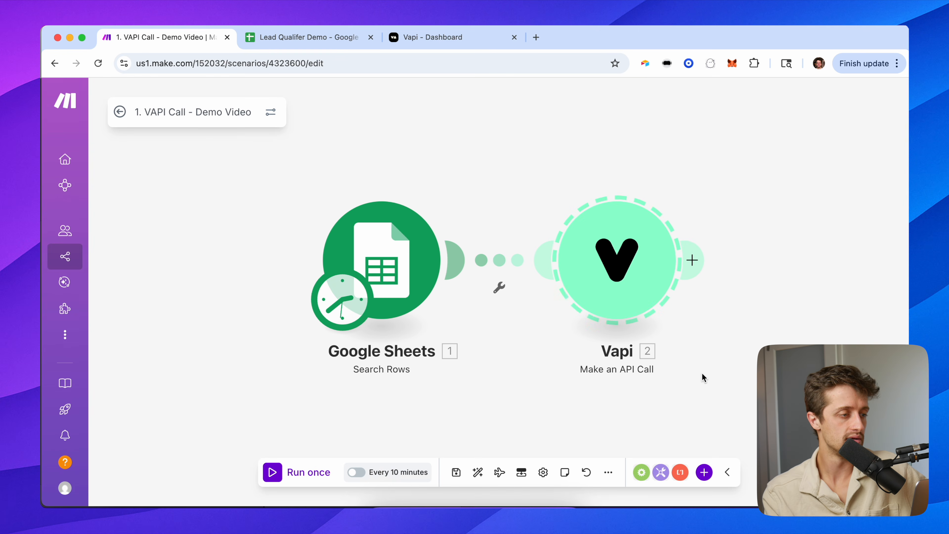
Go back to the 3. VAPI Callback - Demo Video scenario and edit it.
click(119, 111)
click(119, 111)
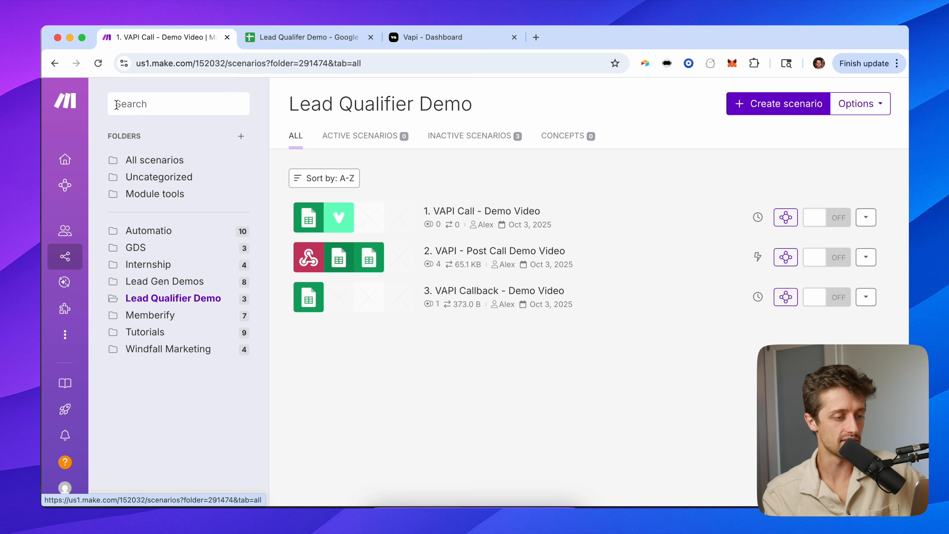
click(381, 309)
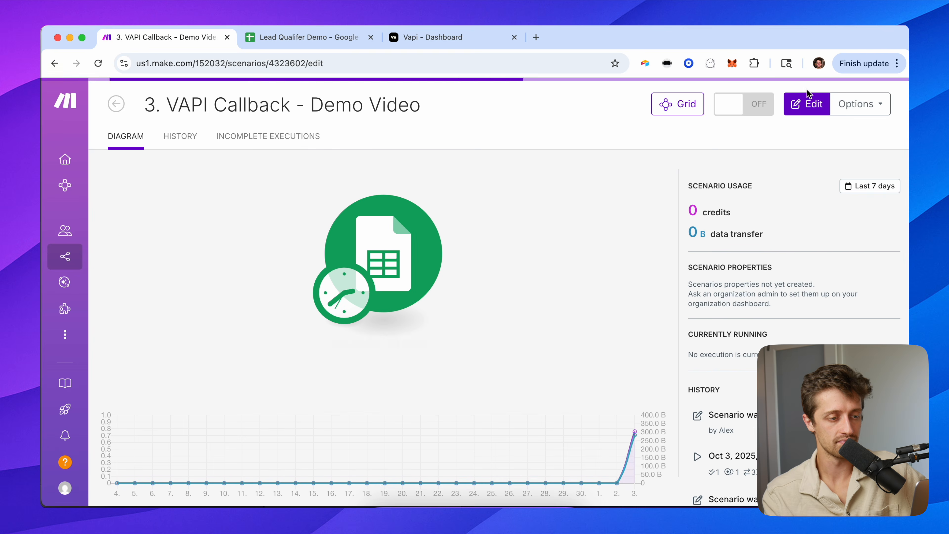
click(809, 105)
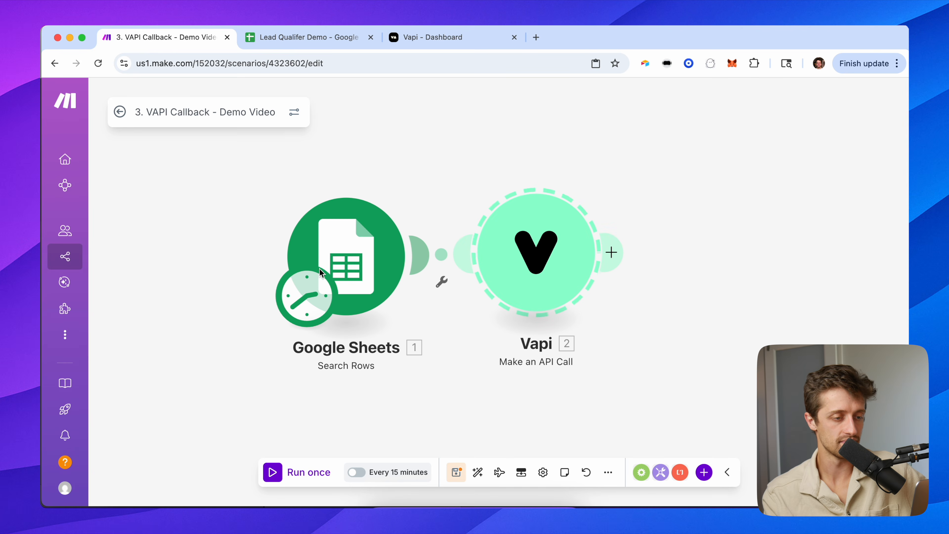
Auto-align the modules and review the Vapi body's assistantId and phoneNumberId lines.
click(478, 472)
click(598, 269)
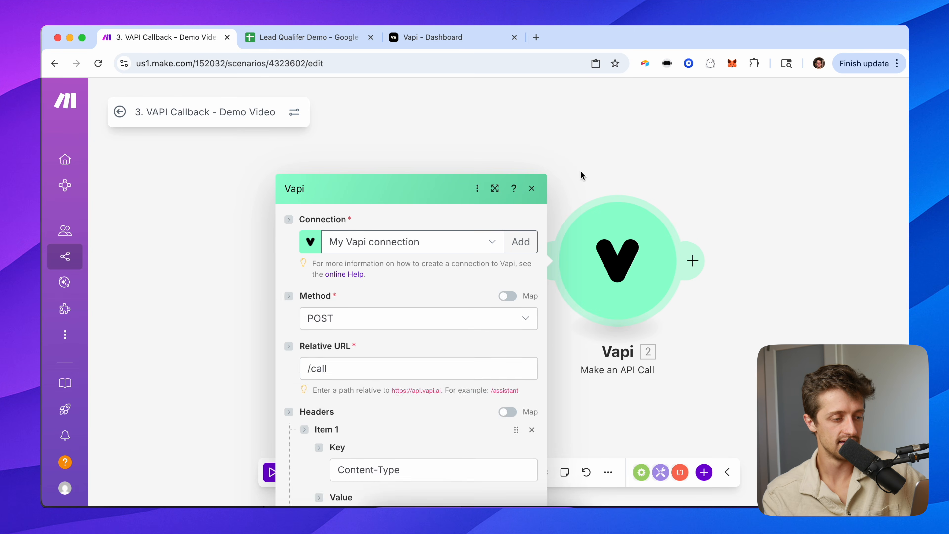
scroll(353, 316, down, 5)
scroll(353, 316, down, 4)
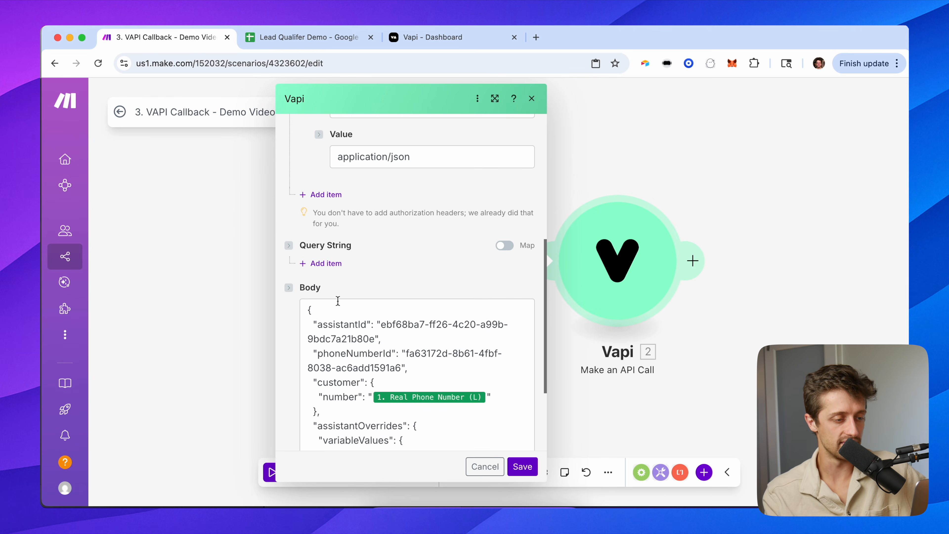
click(390, 320)
drag(390, 319, 314, 311)
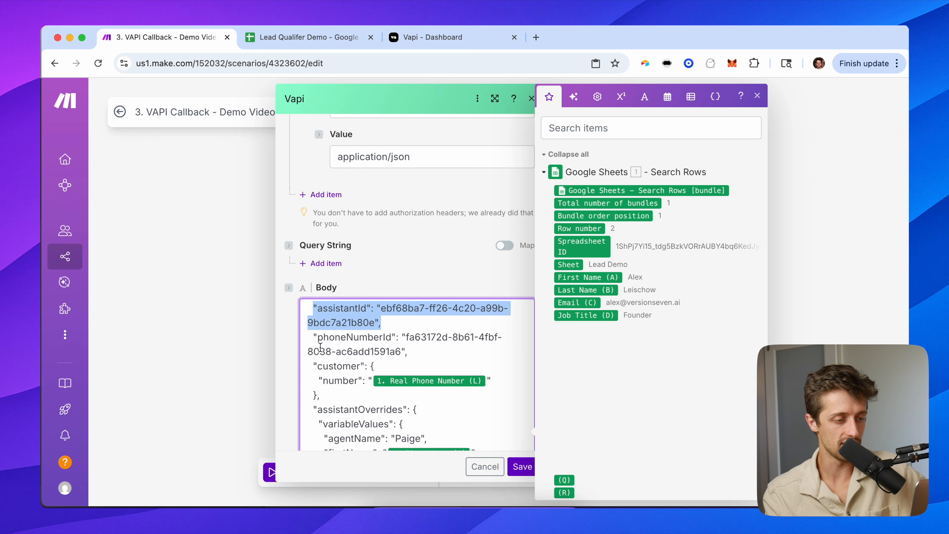
scroll(321, 347, down, 4)
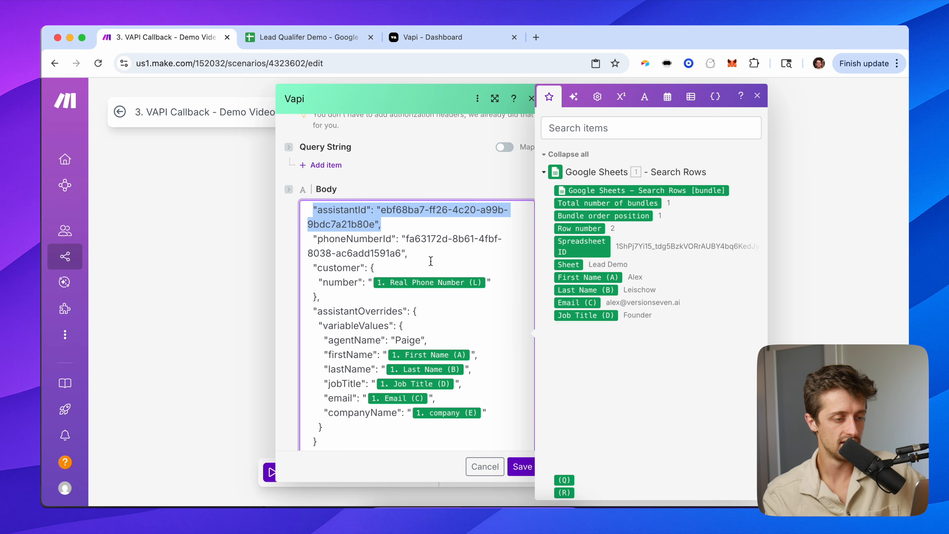
drag(430, 261, 328, 232)
mouse_move(459, 280)
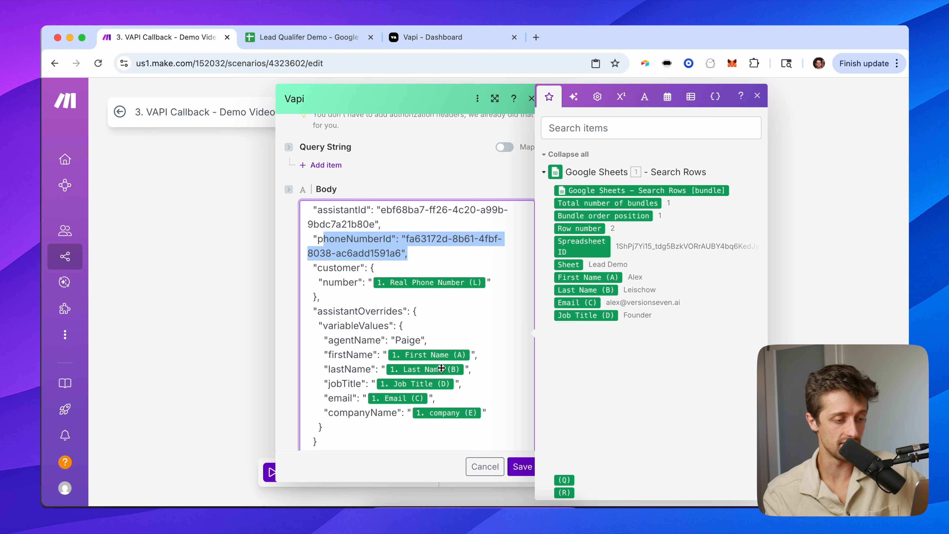
Close the Vapi module settings and save the callback scenario.
click(508, 464)
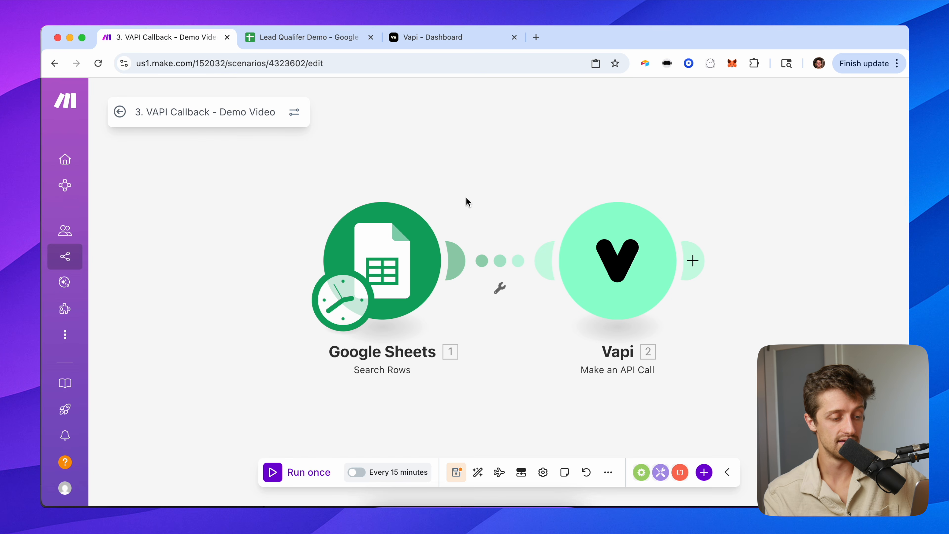
click(455, 472)
drag(495, 178, 453, 178)
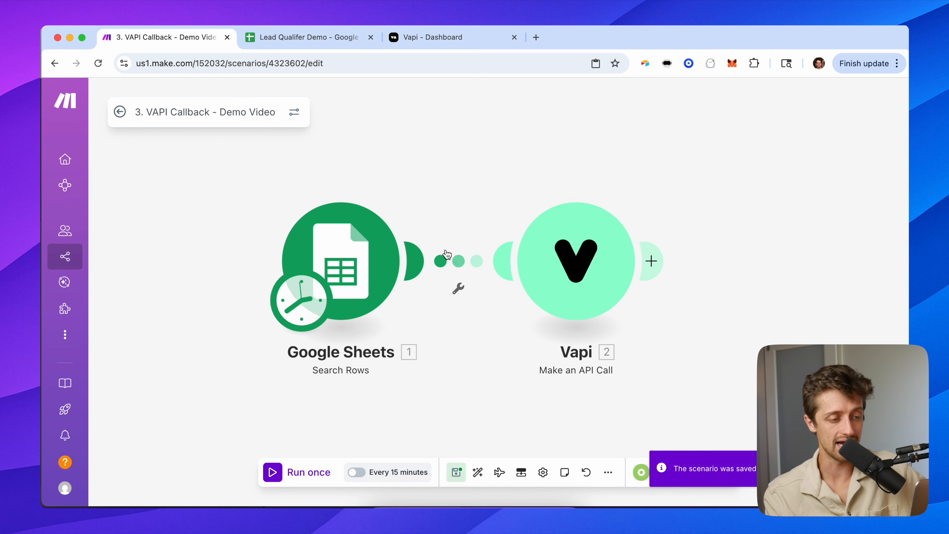
Add a filter between Search Rows and the Vapi call, labelled 'Call now?'.
click(454, 260)
click(553, 198)
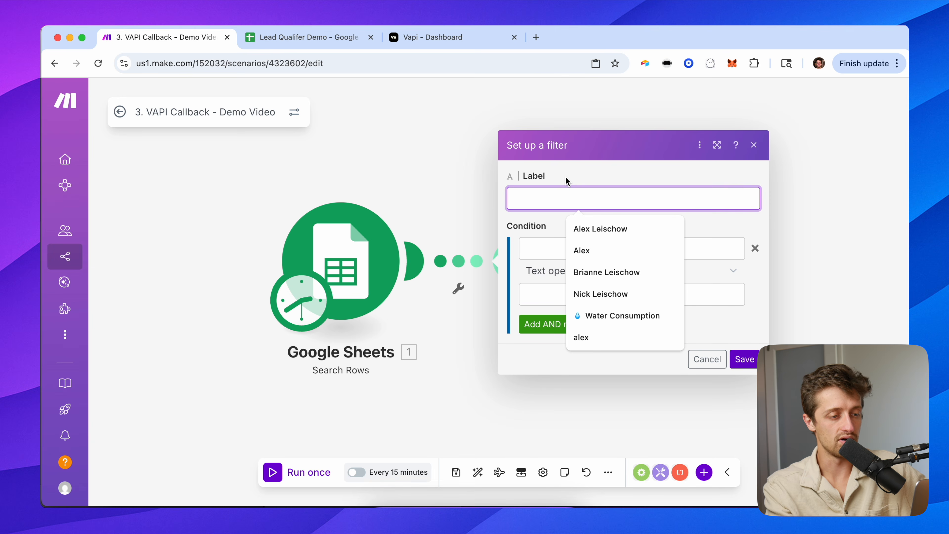
text(Call now?)
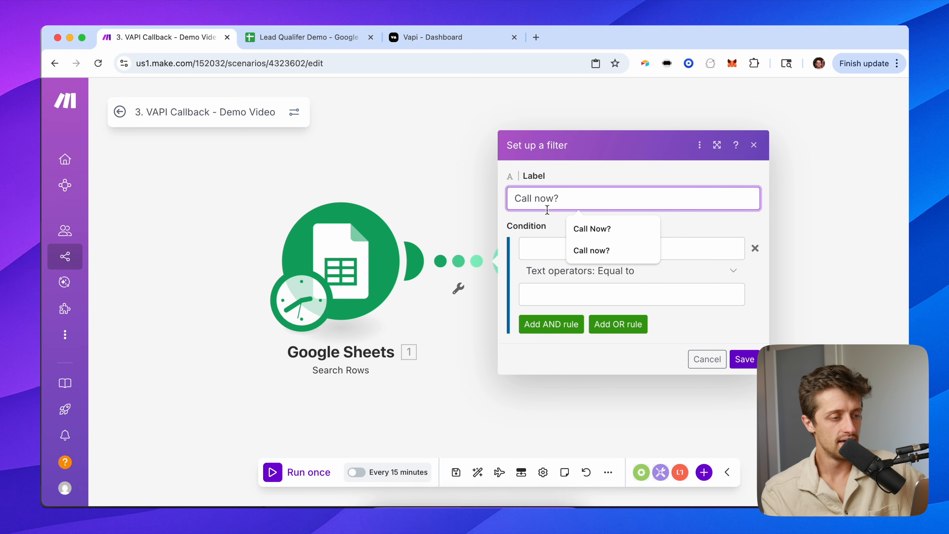
Set the filter condition to Days Since Last Call (K) greater than or equal to Call Count (H).
click(538, 245)
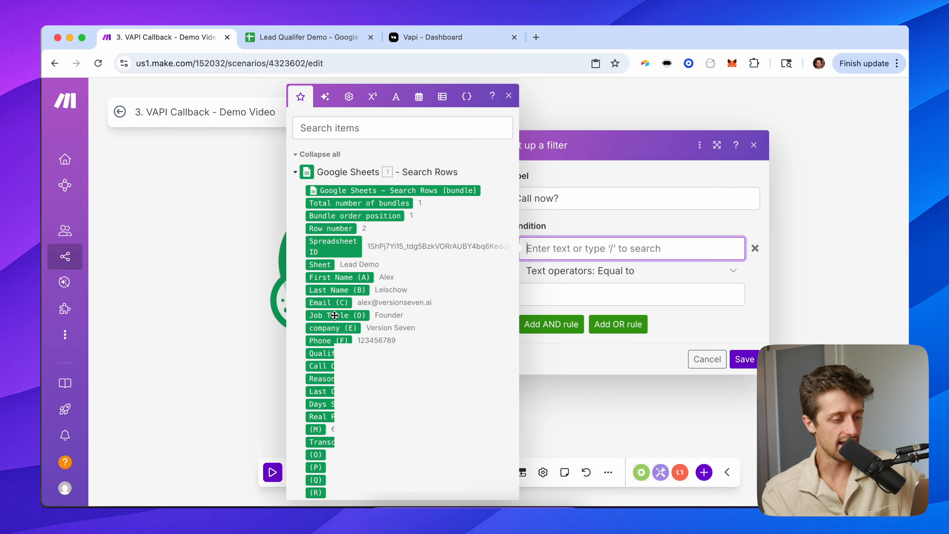
scroll(335, 315, down, 2)
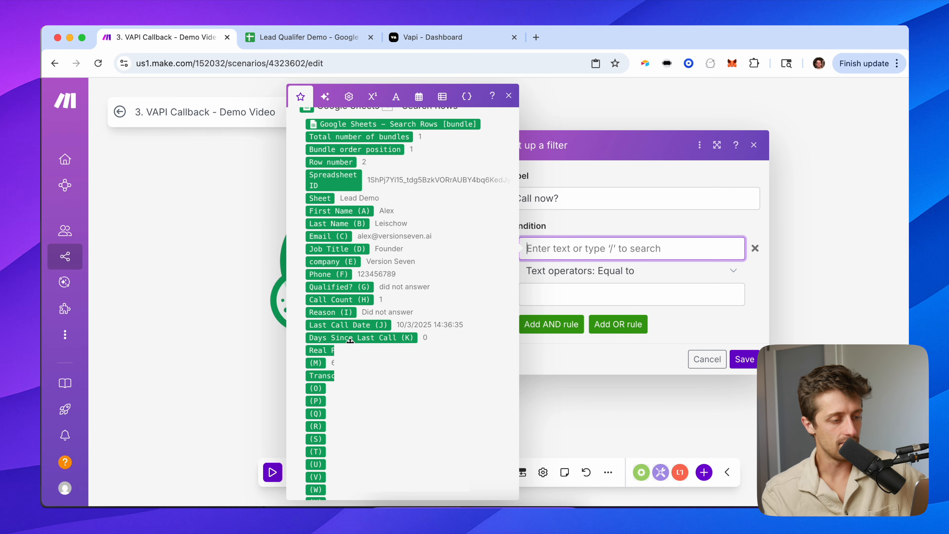
mouse_move(351, 339)
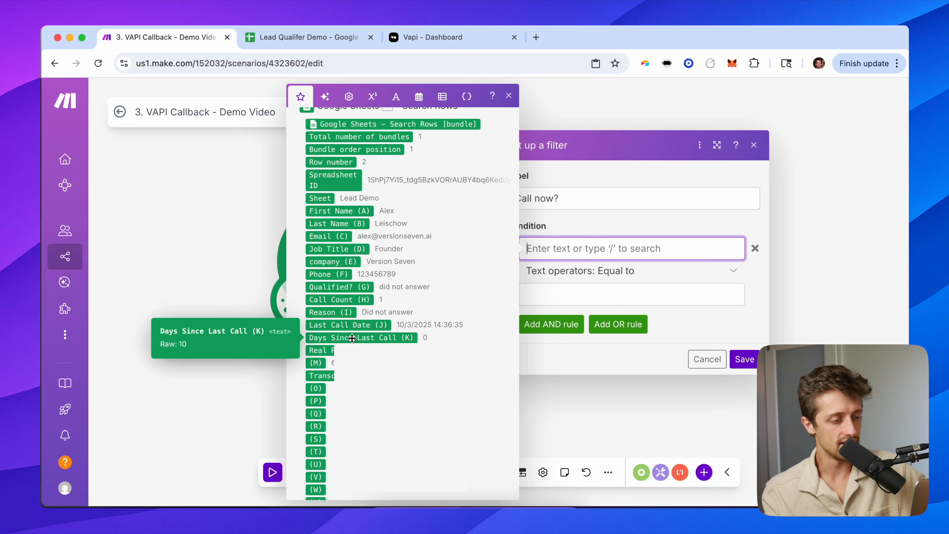
click(352, 338)
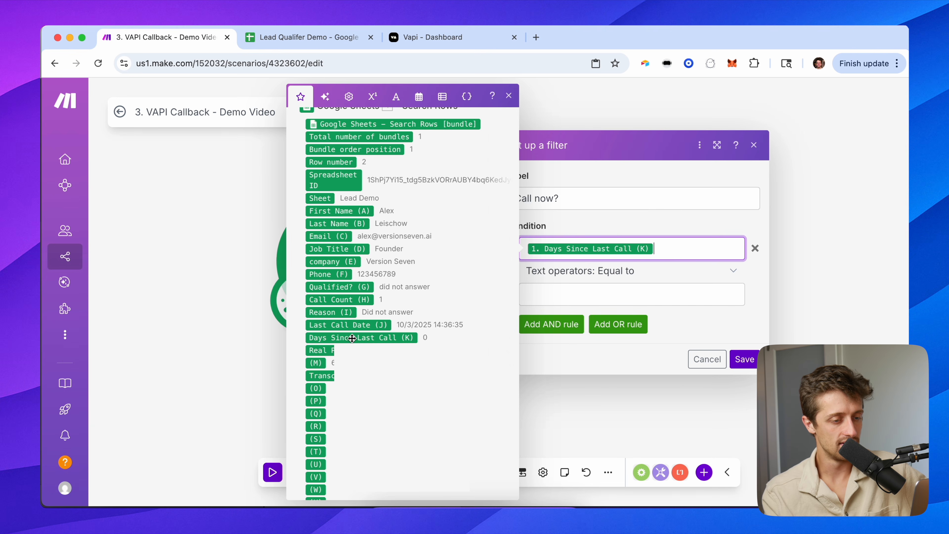
click(606, 280)
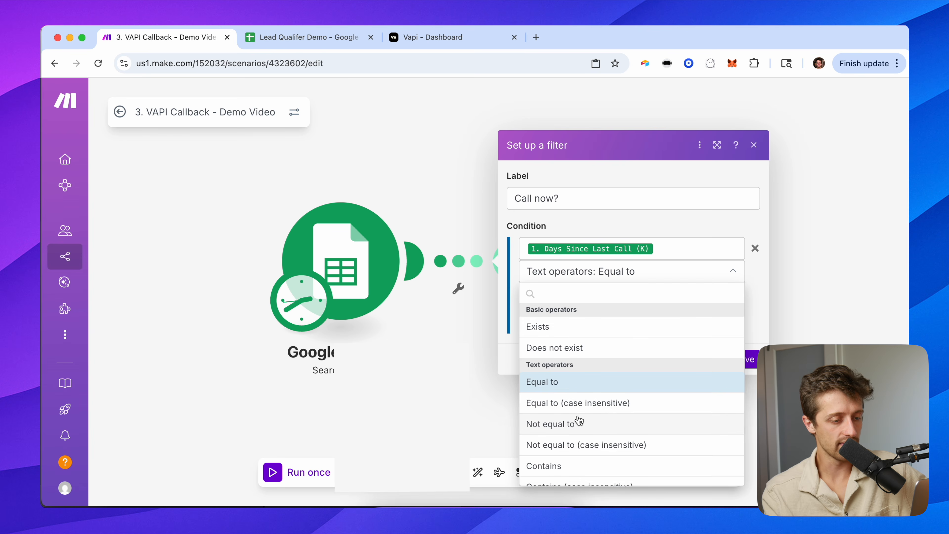
scroll(577, 419, down, 3)
text(great)
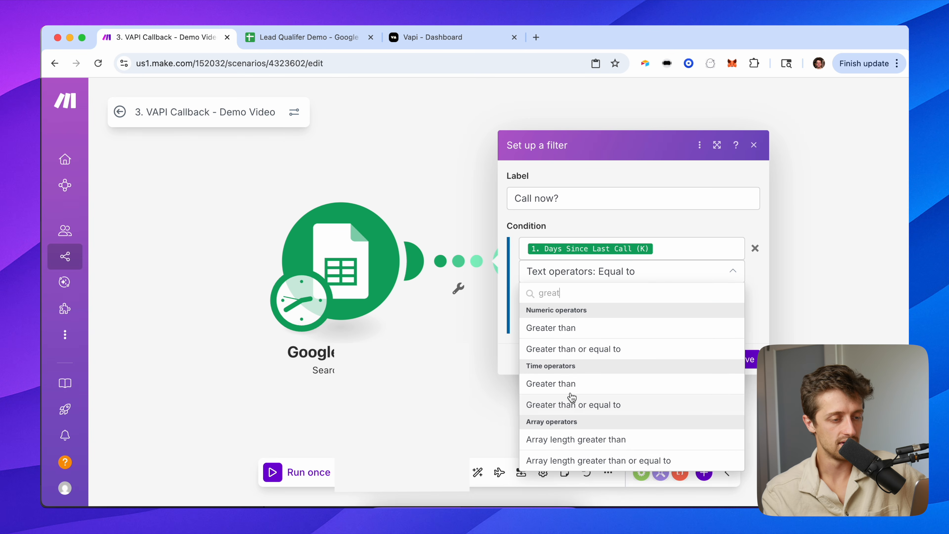
click(600, 349)
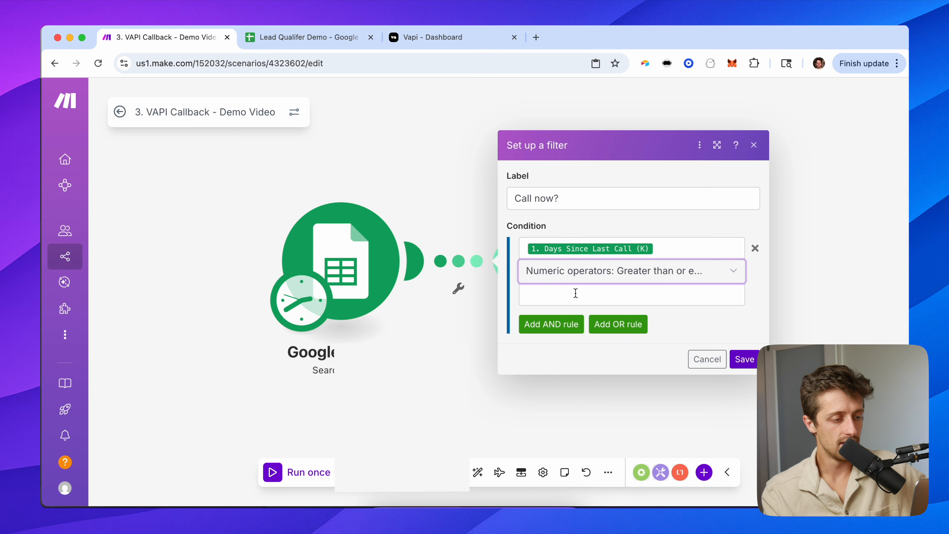
click(574, 294)
click(319, 365)
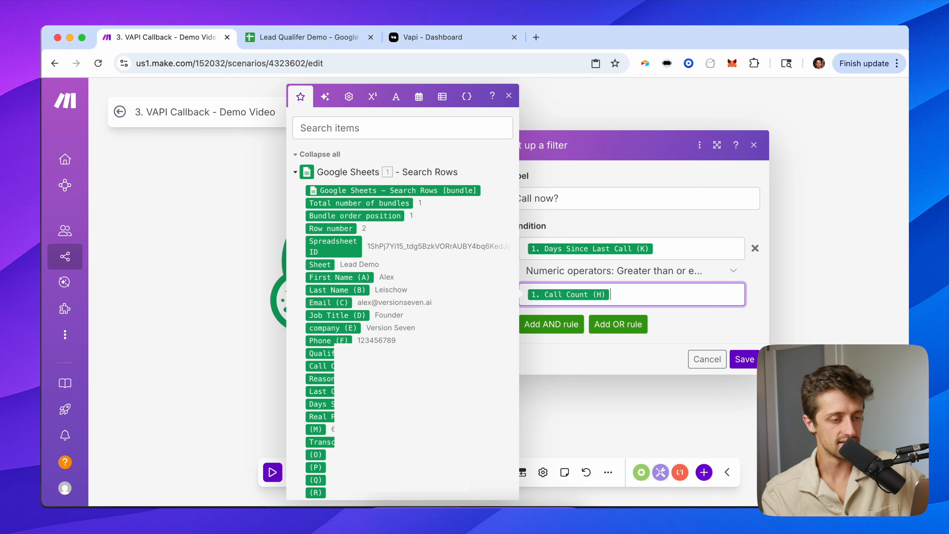
click(612, 229)
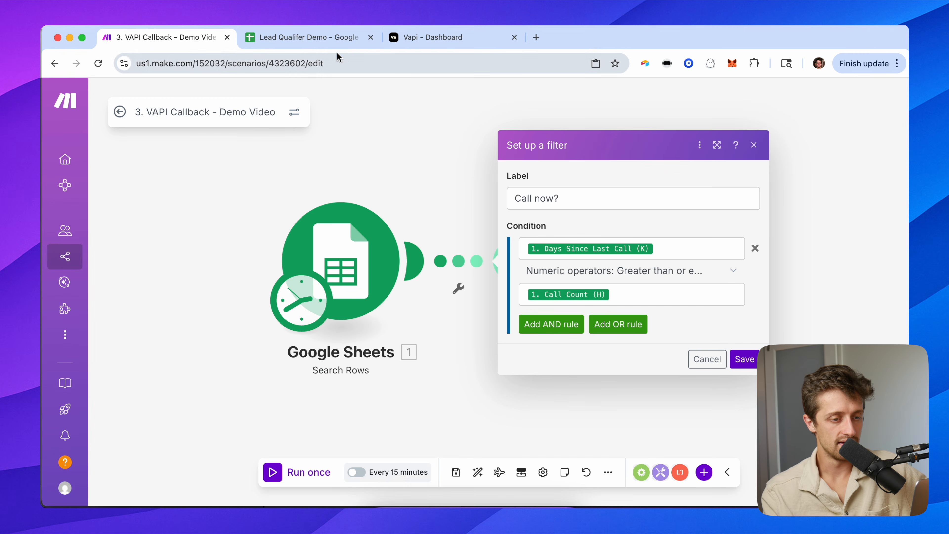
Check the Days Since Last Call formula in K2, then leave the editor for the scenario overview.
click(354, 40)
click(769, 206)
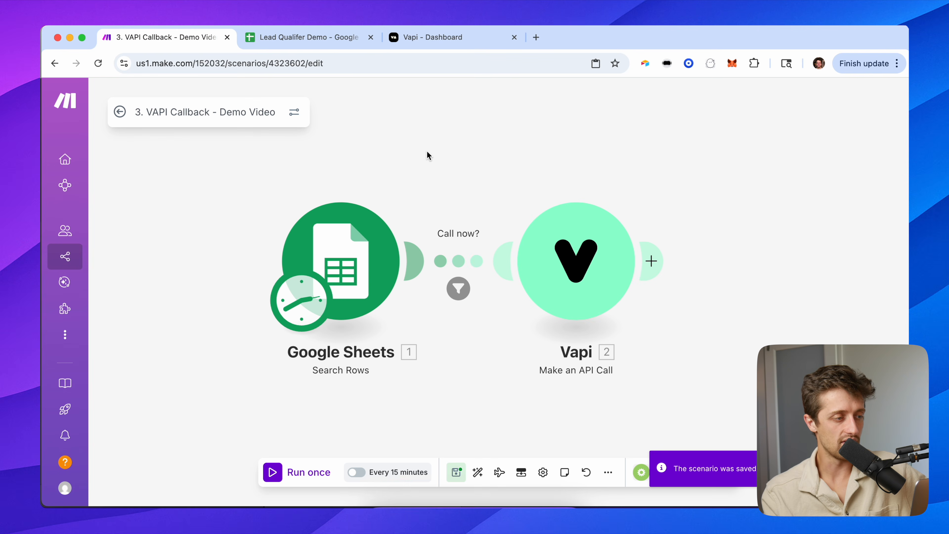
drag(427, 152, 442, 156)
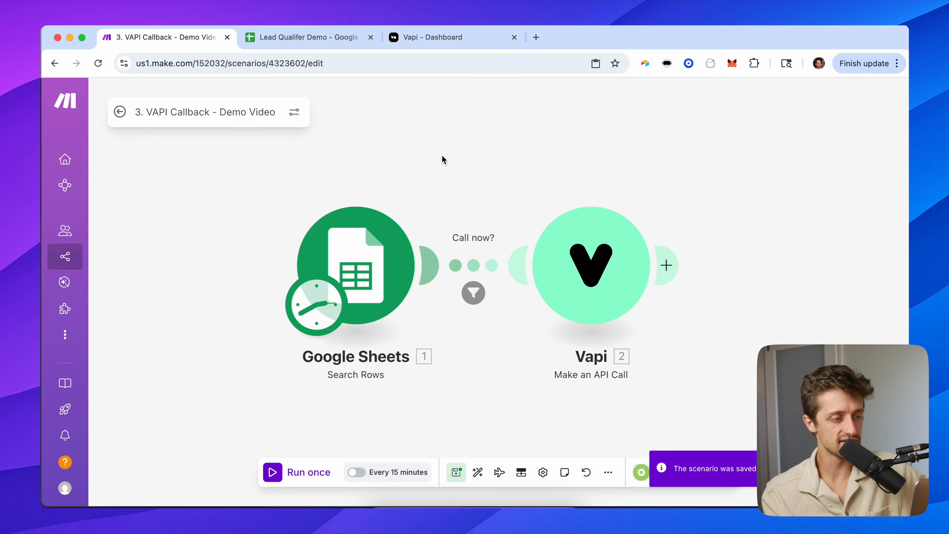
click(118, 112)
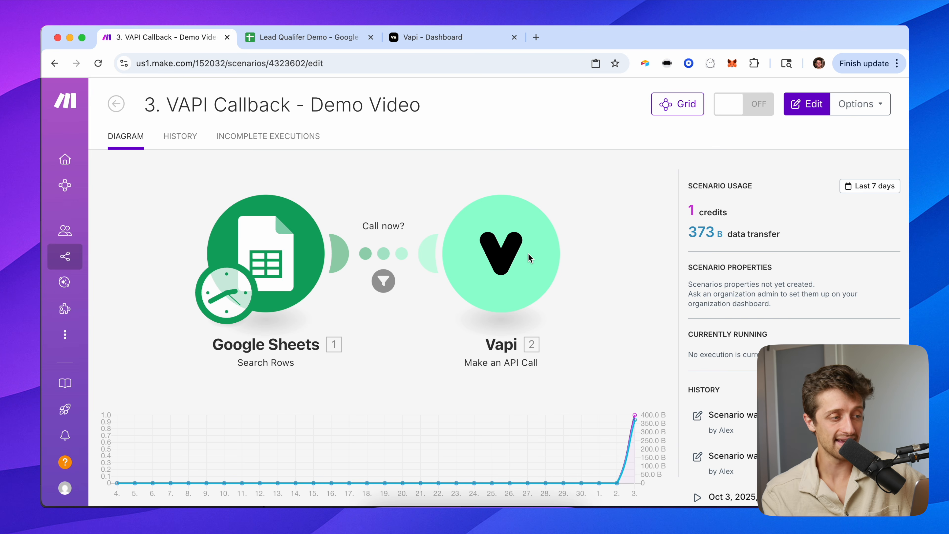
Open the '2. VAPI - Post Call Demo Video' scenario for editing and its Update a Row module.
click(124, 107)
click(405, 266)
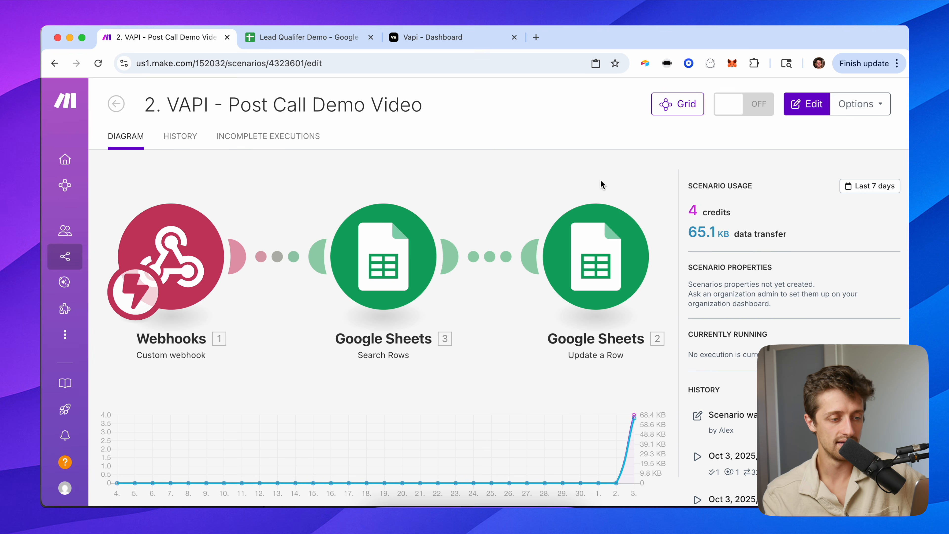
click(796, 111)
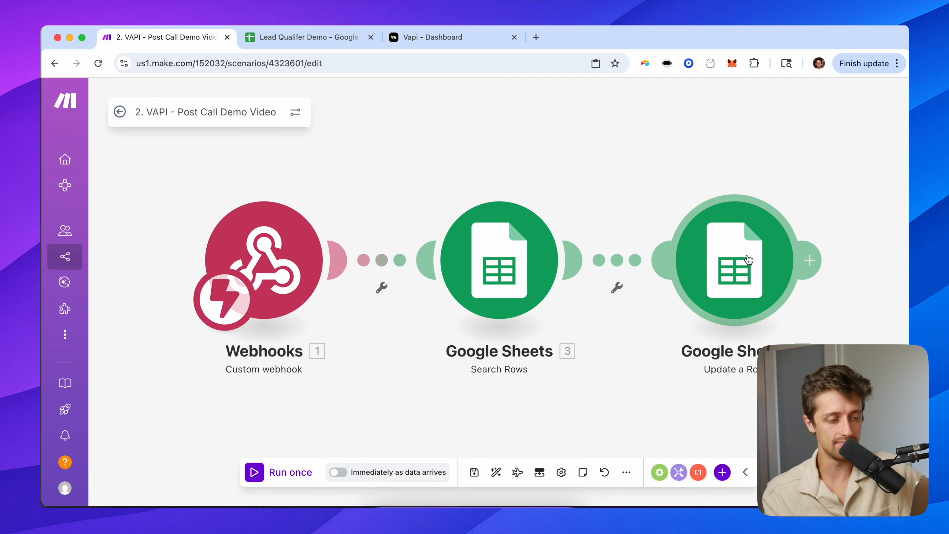
click(732, 262)
Review the Call Count plus-one mapping, leaving it unchanged.
scroll(554, 329, down, 3)
scroll(554, 329, down, 10)
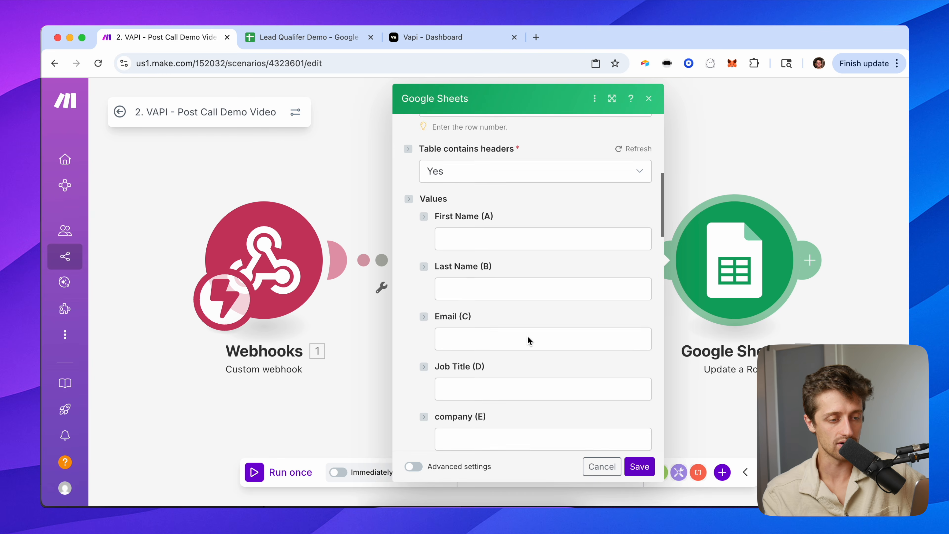
click(640, 310)
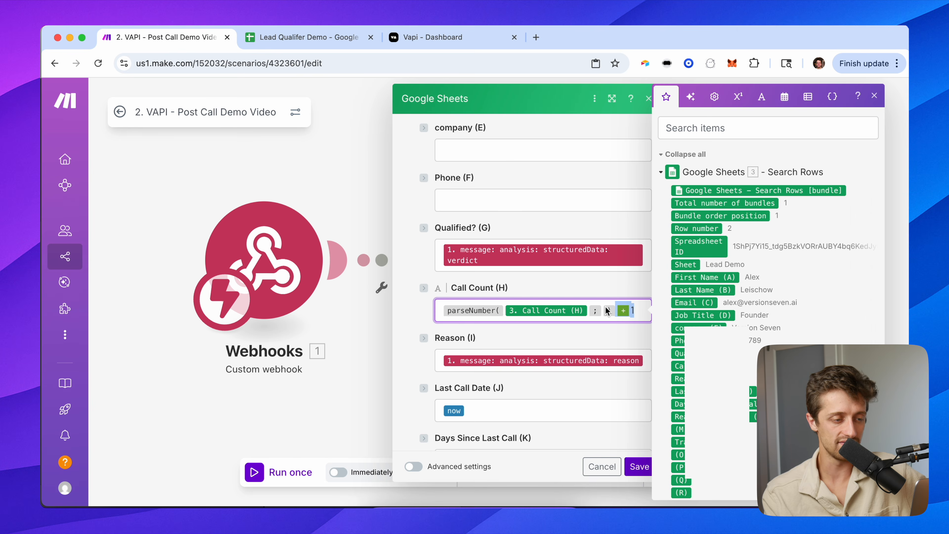
click(419, 264)
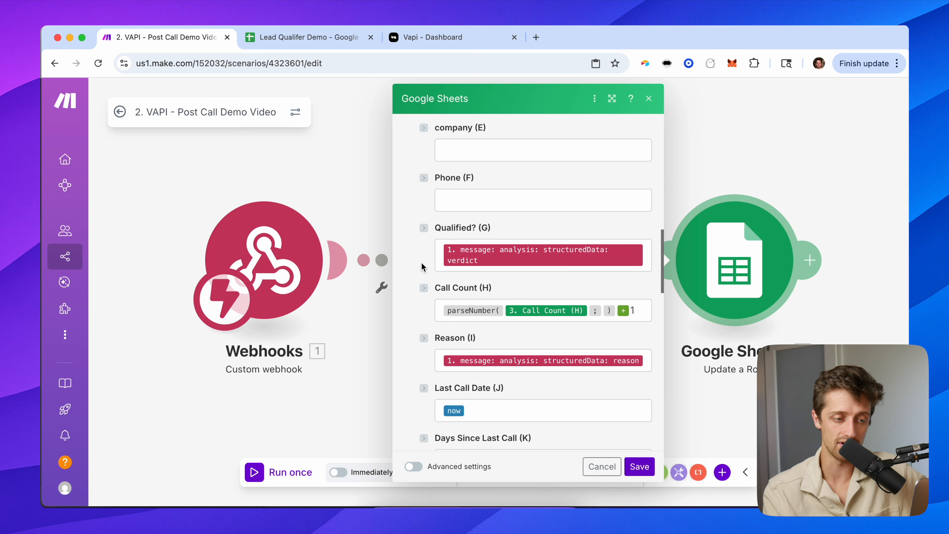
click(639, 313)
click(411, 272)
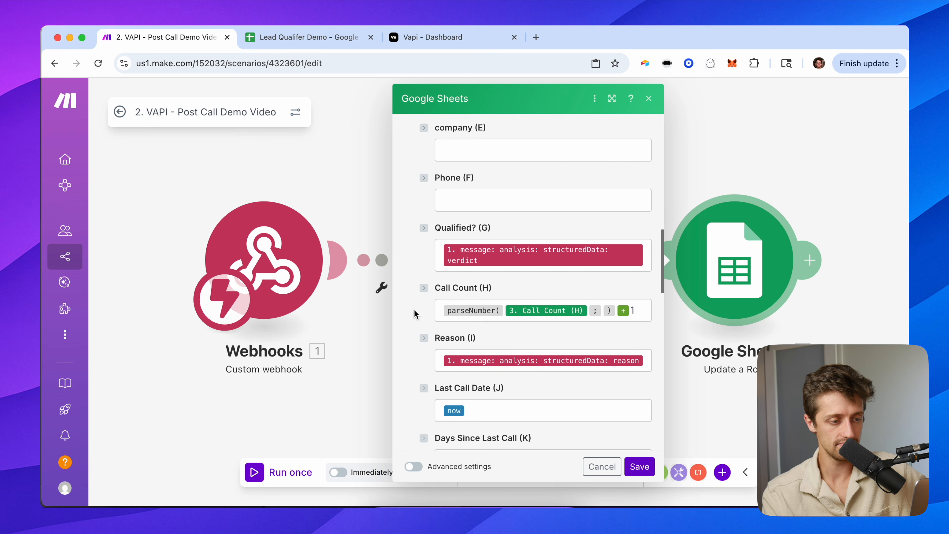
Map the webhook call transcript into the Transcript (N) field.
scroll(414, 307, down, 4)
scroll(416, 314, down, 1)
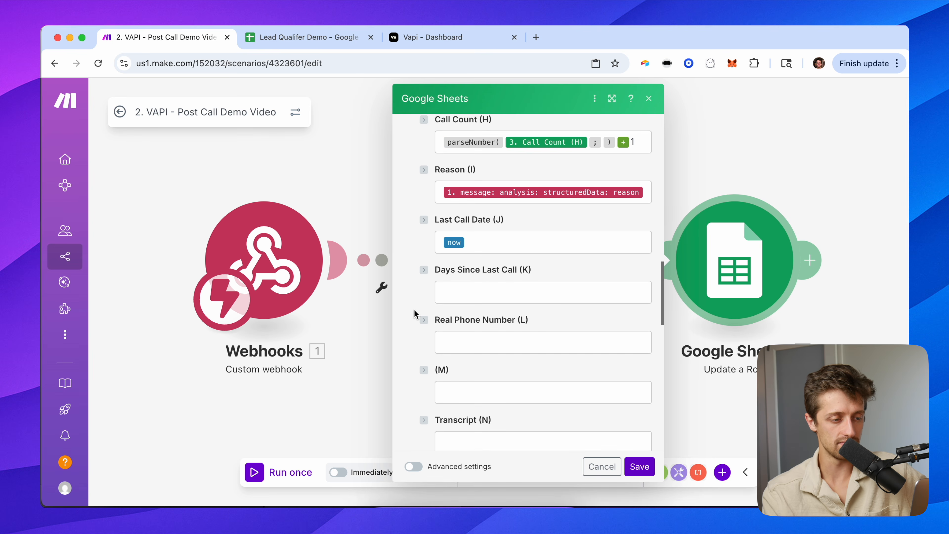
scroll(415, 313, down, 2)
click(466, 367)
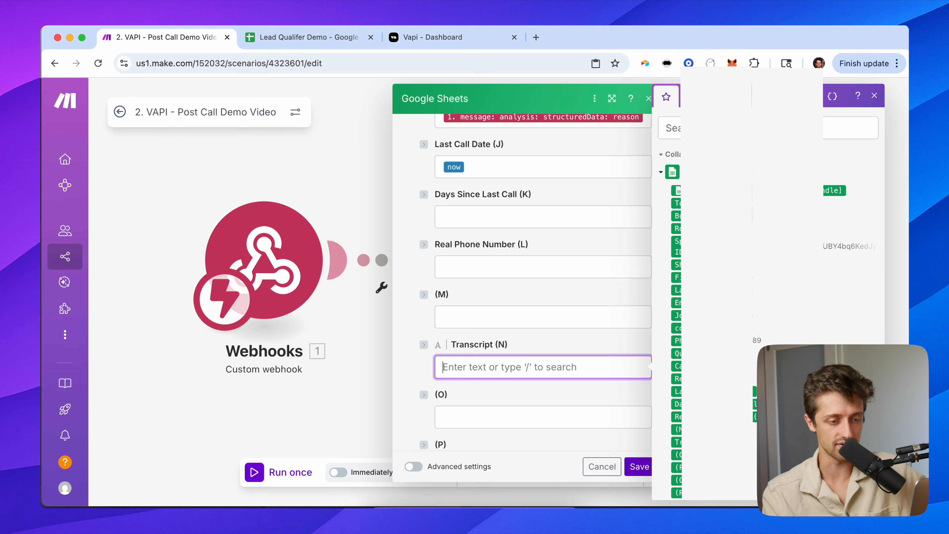
scroll(700, 351, down, 20)
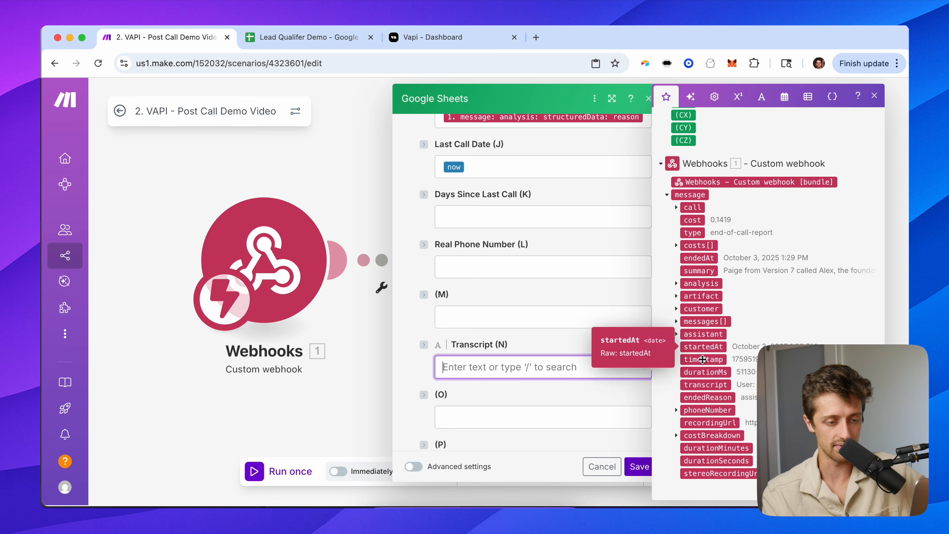
click(709, 388)
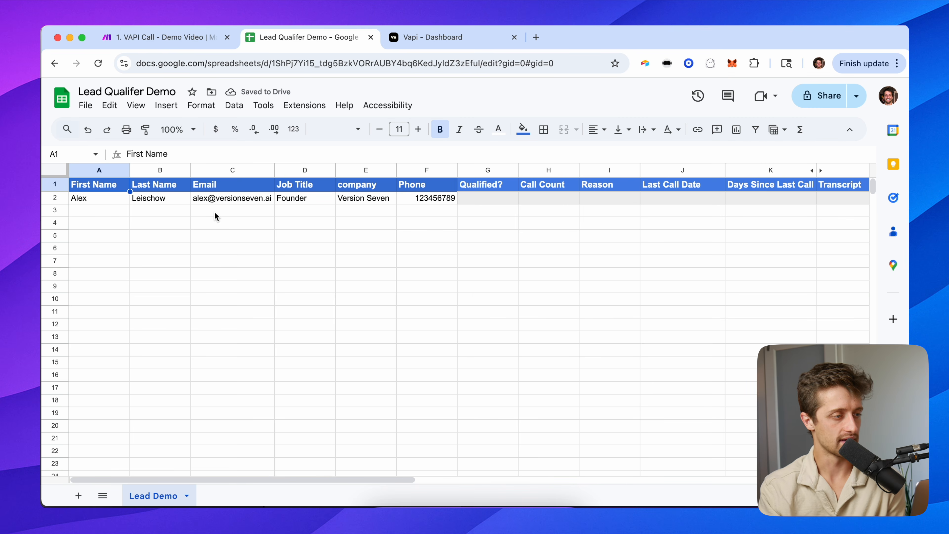
Run the 1. VAPI Call scenario once and return to the Lead Qualifer Demo sheet to view the results.
click(175, 41)
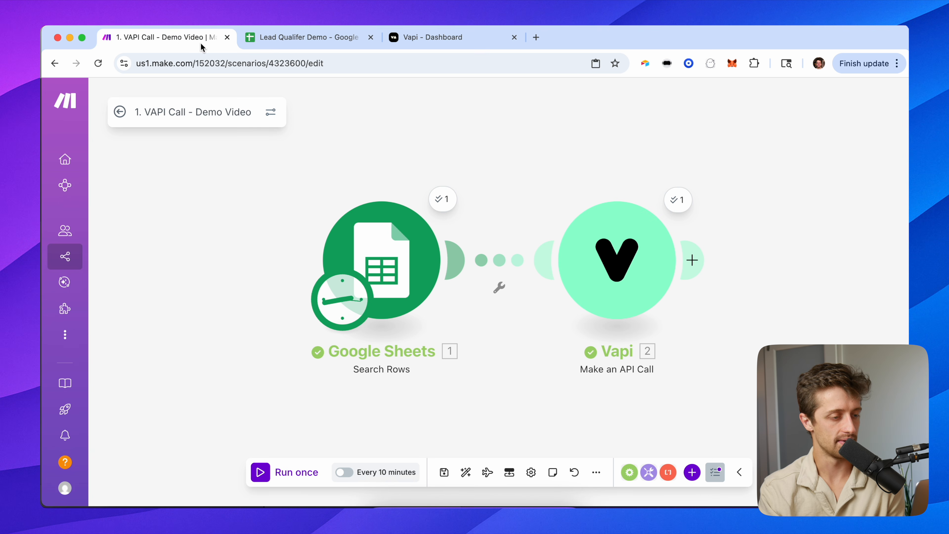
click(266, 471)
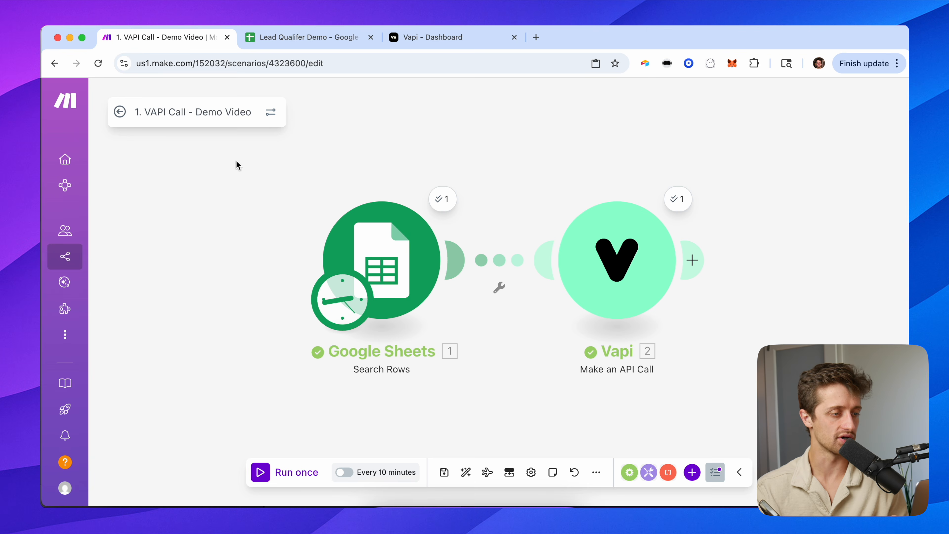
click(281, 38)
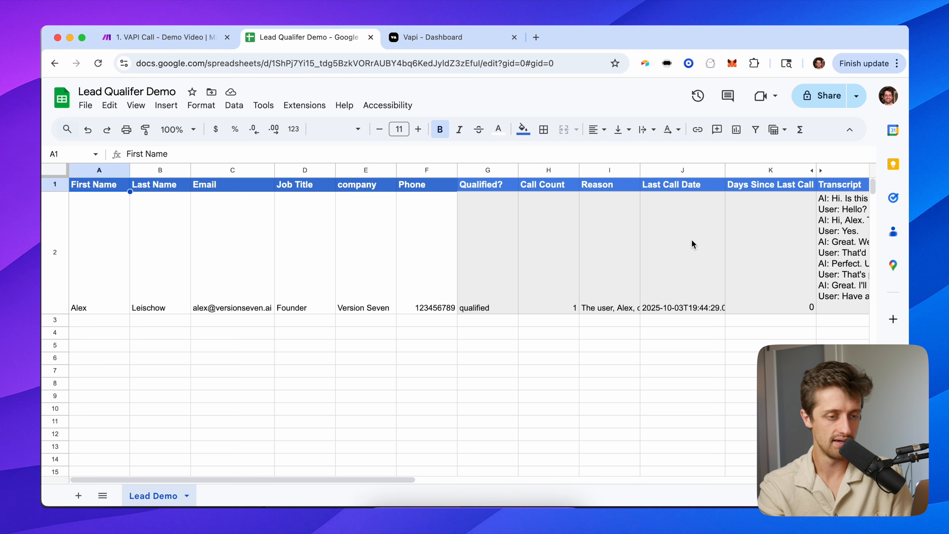
Widen the Transcript column and clear the call transcript from N2.
scroll(651, 233, right, 7)
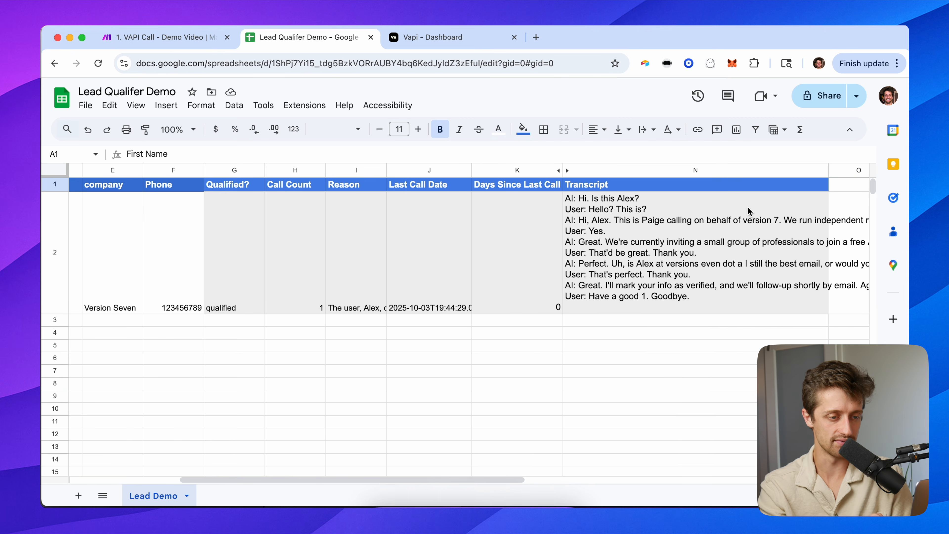
scroll(747, 207, right, 3)
drag(677, 170, 800, 171)
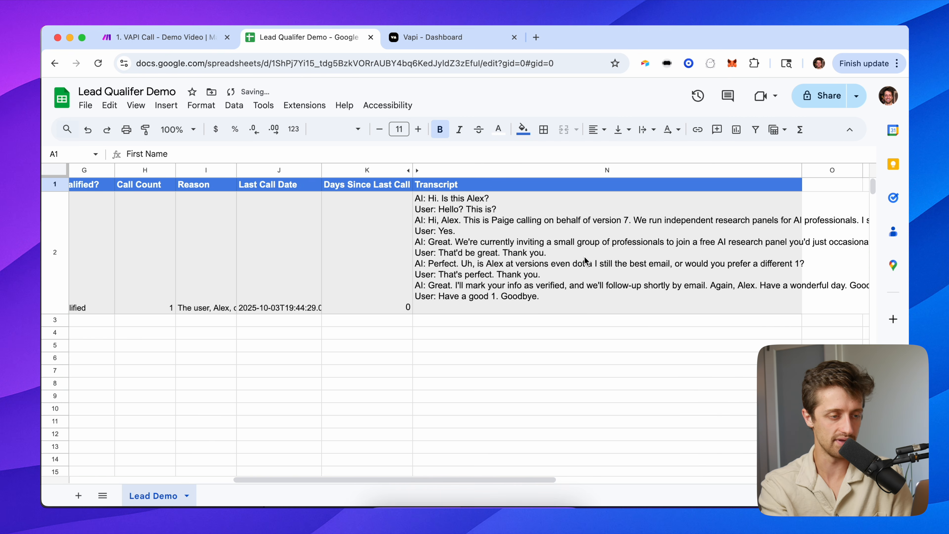
scroll(585, 254, left, 1)
click(585, 254)
key(Delete)
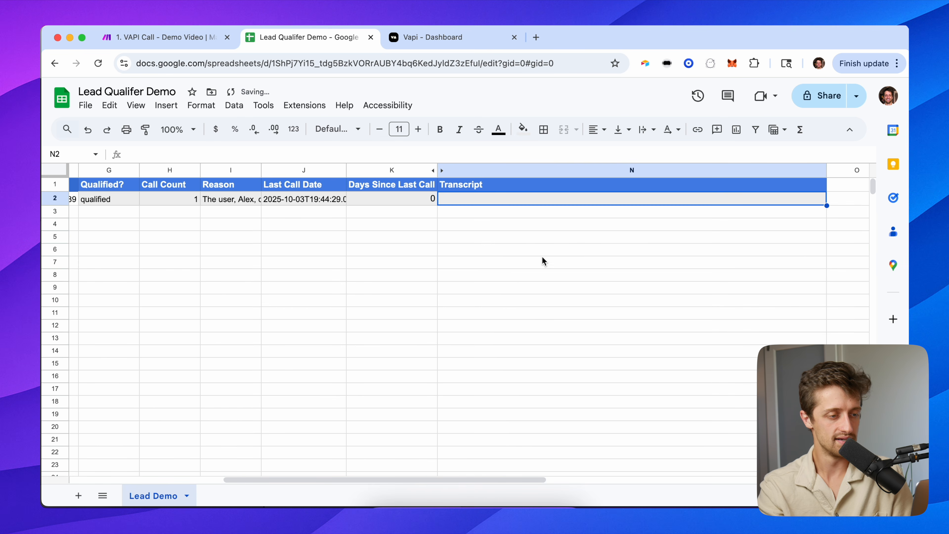
scroll(573, 257, left, 8)
scroll(488, 229, left, 1)
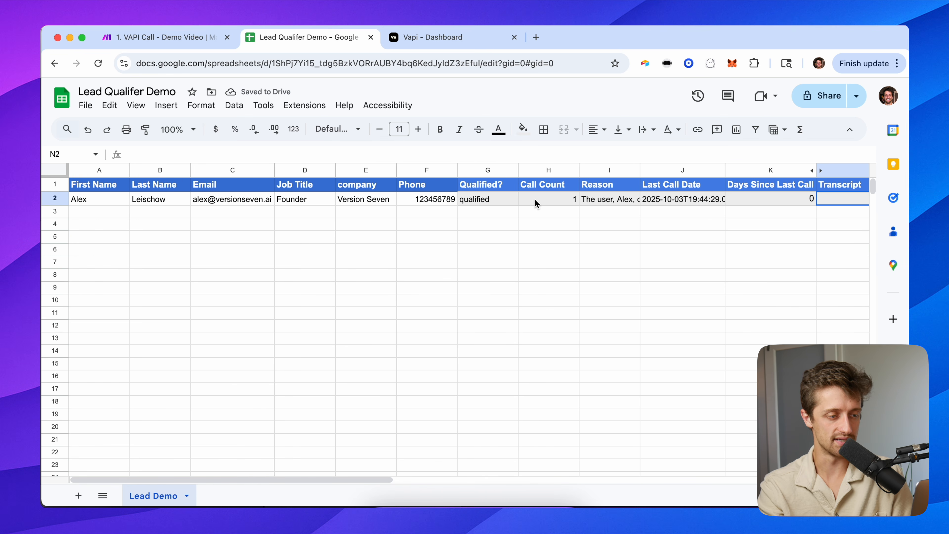
Set the Qualified? cell G2 to 'did not answer'.
click(499, 201)
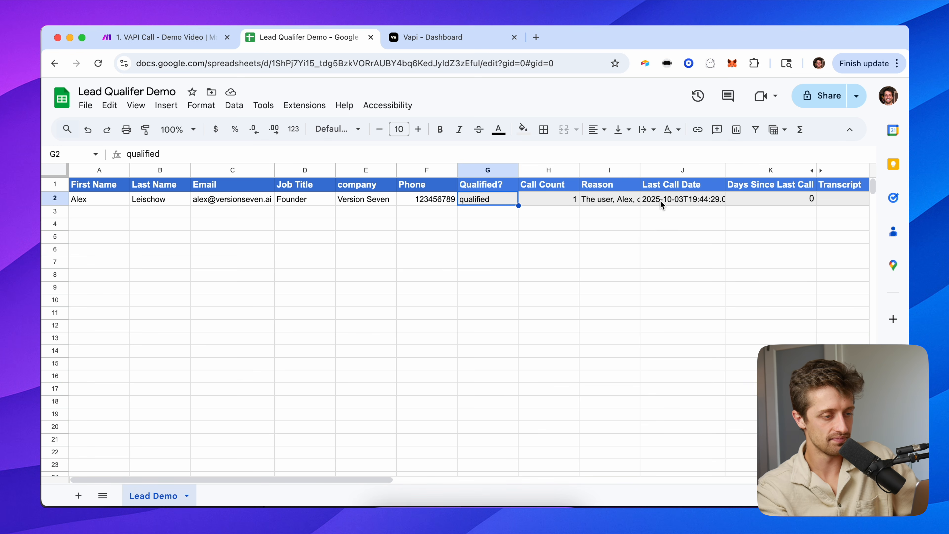
text(did not answer)
key(Return)
key(Up)
key(Right)
key(Right)
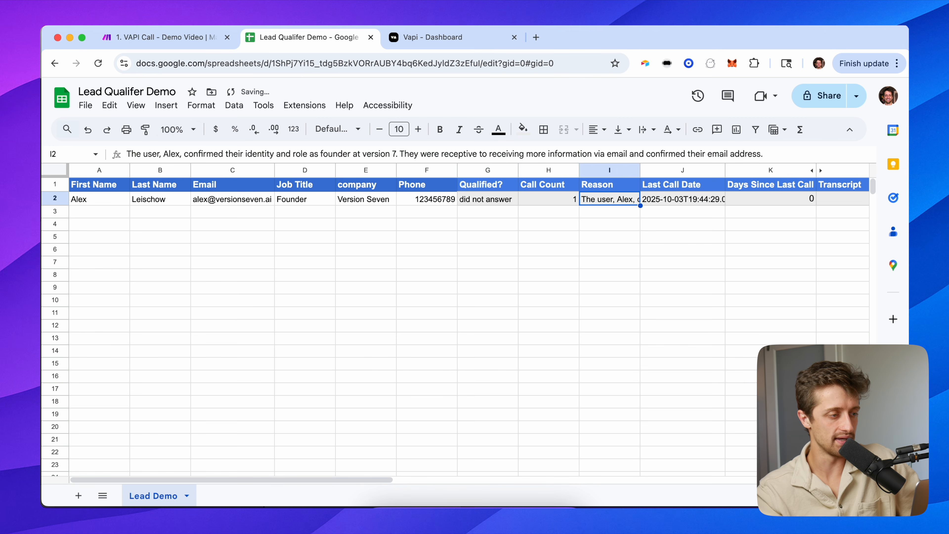
key(Right)
Backdate the Last Call Date in J2 from 2025-10-03 to 2025-10-02.
click(173, 153)
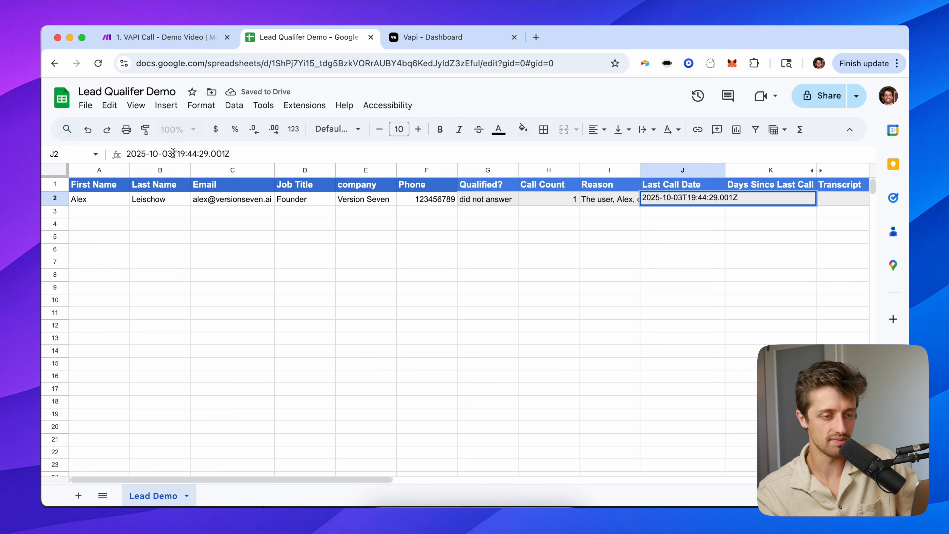
key(BackSpace)
text(2)
key(Return)
key(Up)
key(Right)
Confirm Days Since Last Call now reads 1, then return to cell A1.
key(Up)
key(Down)
key(Up)
key(Down)
key(Up)
key(Down)
key(Down)
key(Left)
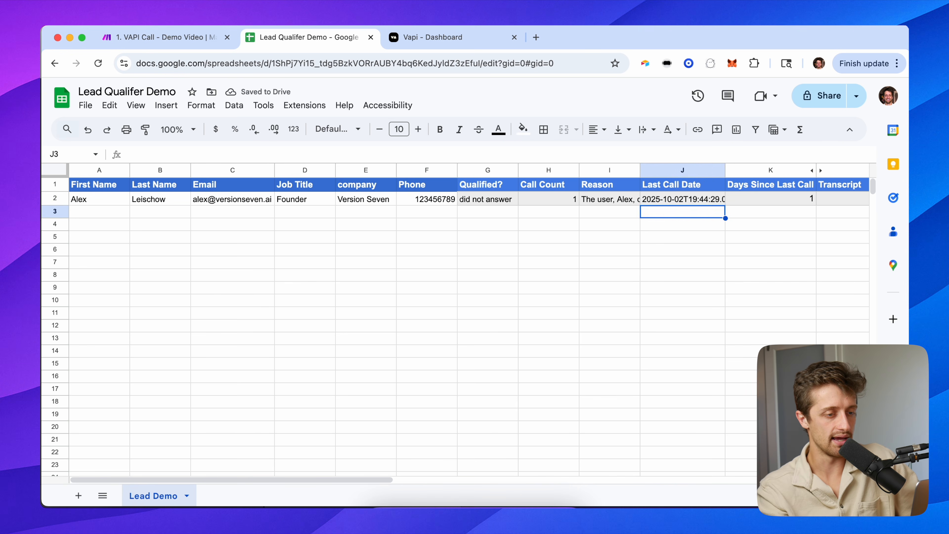
key(Left)
key(Up)
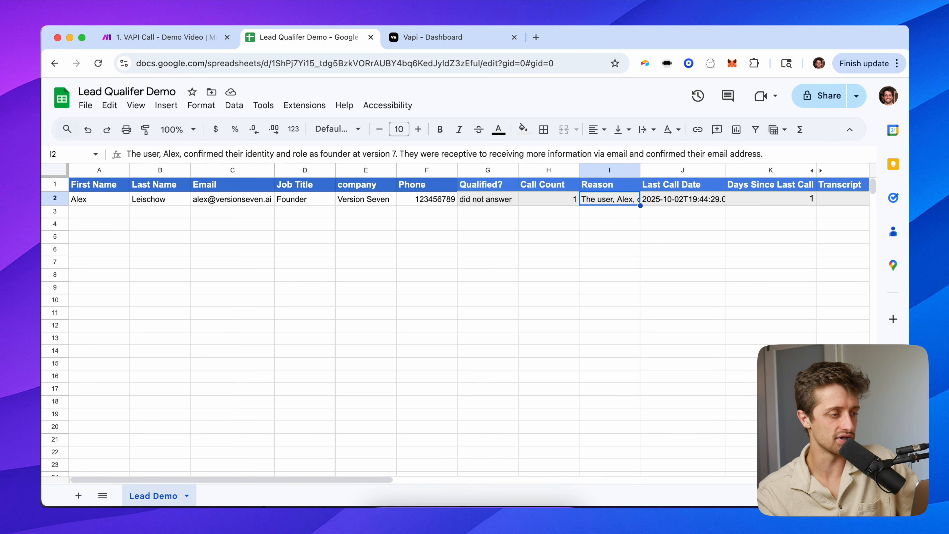
key(Left)
key(Left)
key(Left)
key(Left)
key(Left)
key(Left)
key(Left)
key(Left)
key(Up)
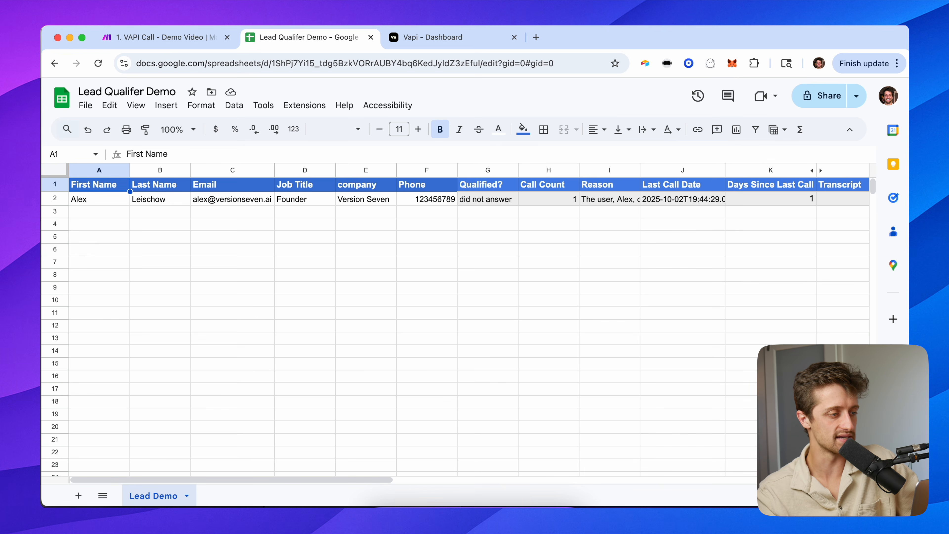
click(178, 35)
Open the 3. VAPI Callback scenario for editing from the scenario list.
click(120, 112)
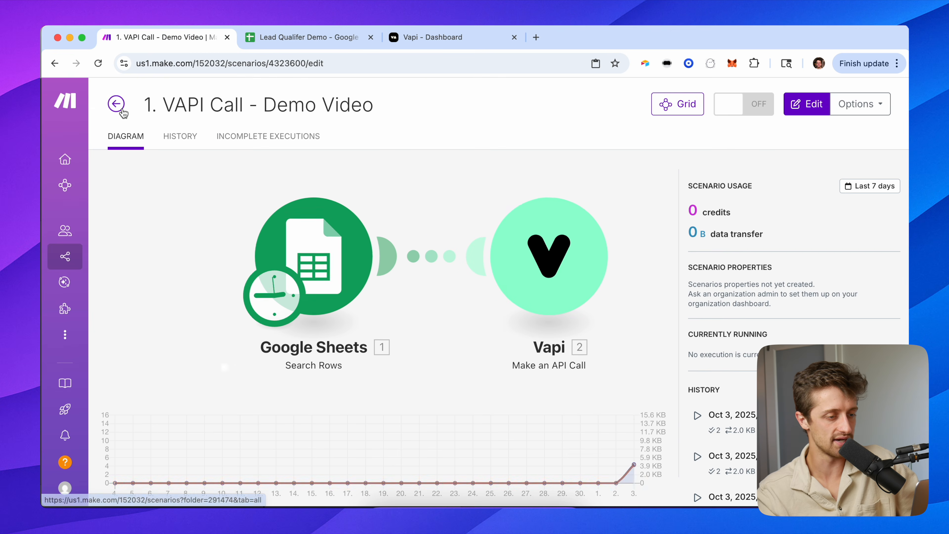
click(117, 98)
click(568, 307)
click(813, 105)
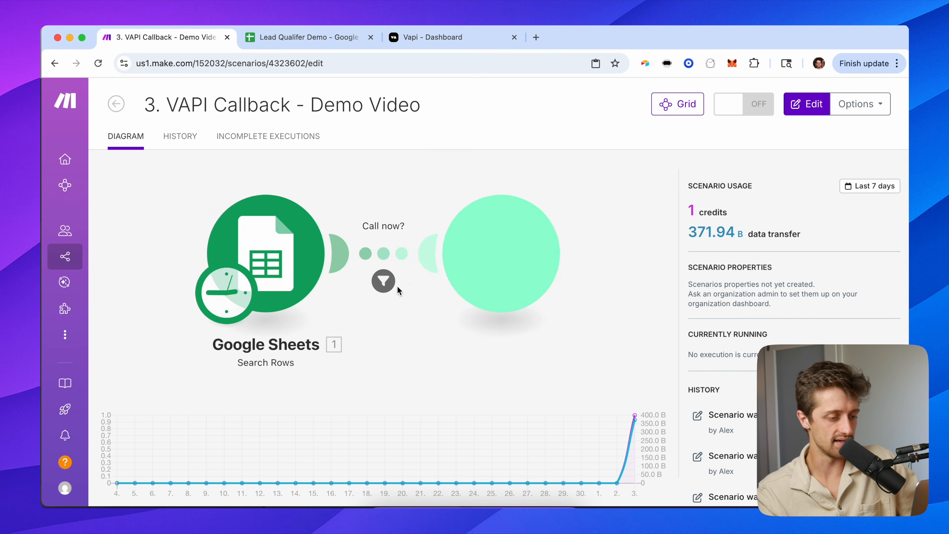
Schedule the scenario every 60 minutes without activating it, then run it once.
click(393, 473)
double_click(413, 267)
text(60)
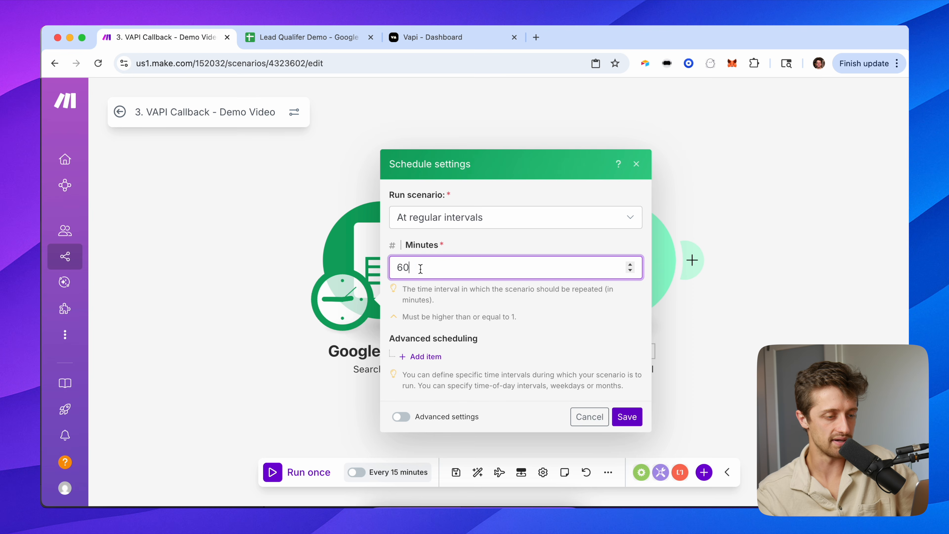
click(529, 313)
click(628, 416)
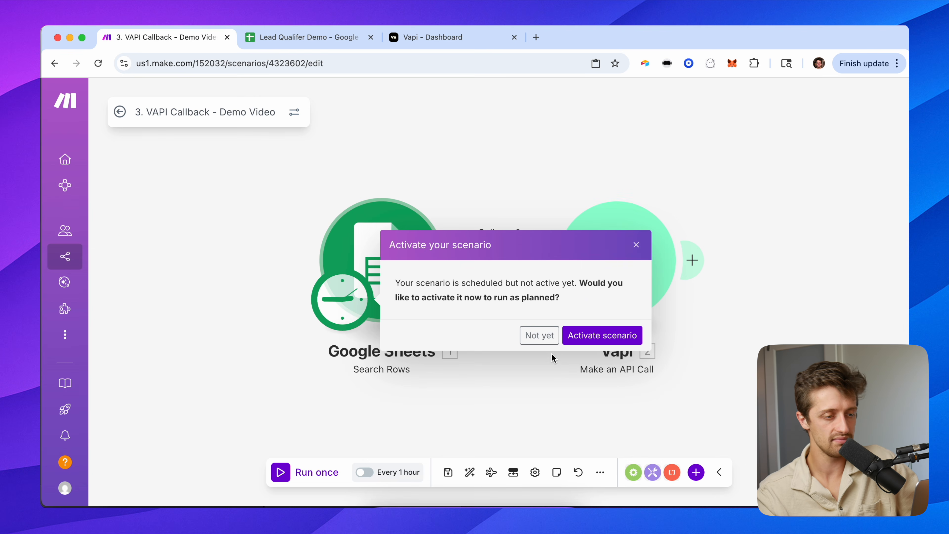
click(540, 335)
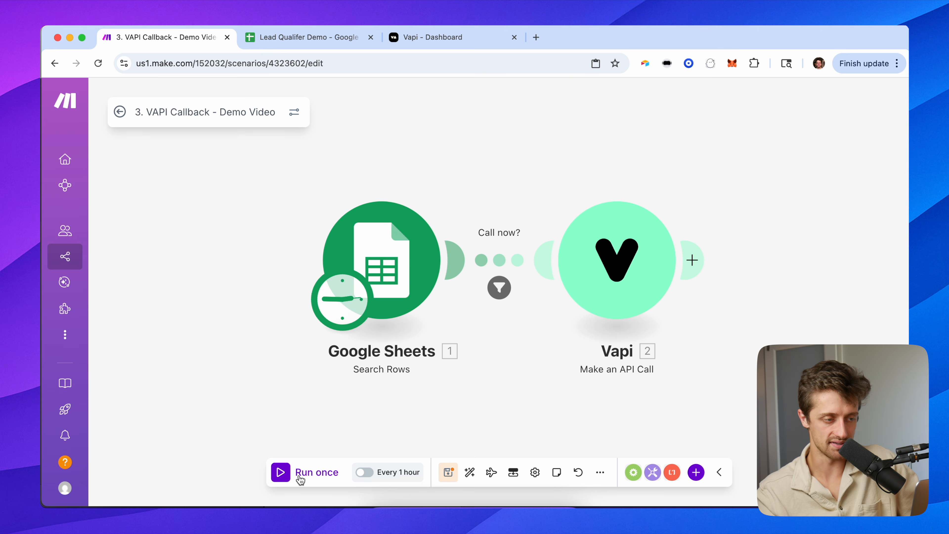
click(300, 477)
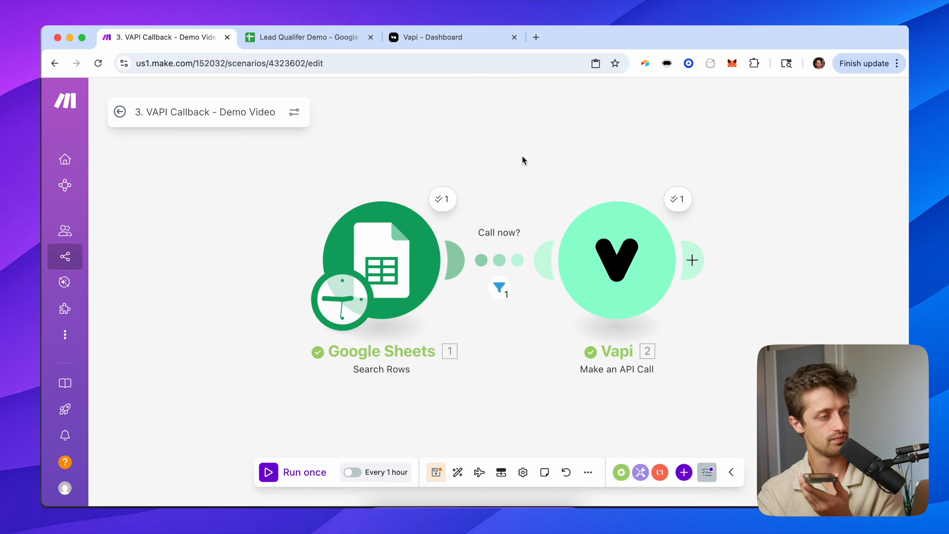
Switch to the Lead Qualifer Demo sheet to see the callback's results.
click(308, 37)
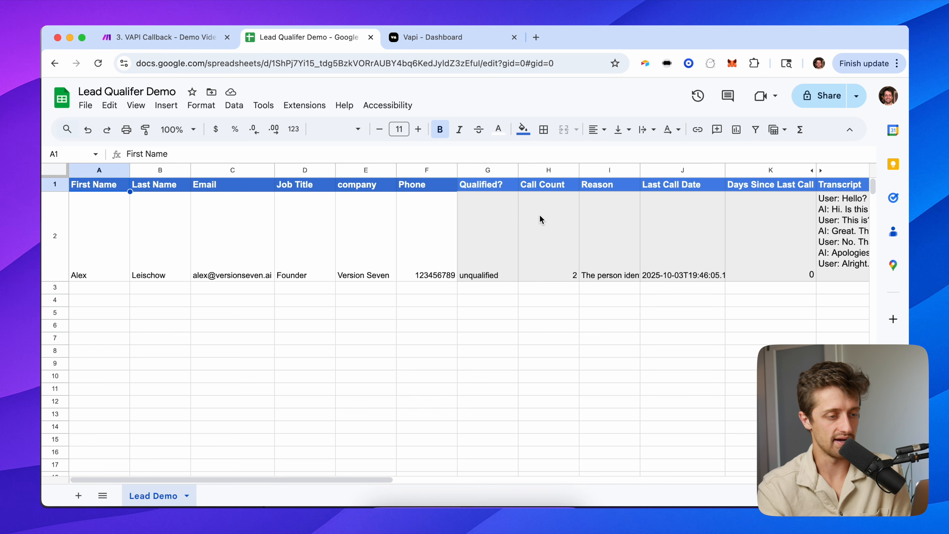
Review the lead's unqualified status, Call Count of 2 and new Reason text.
click(537, 219)
click(502, 224)
click(547, 229)
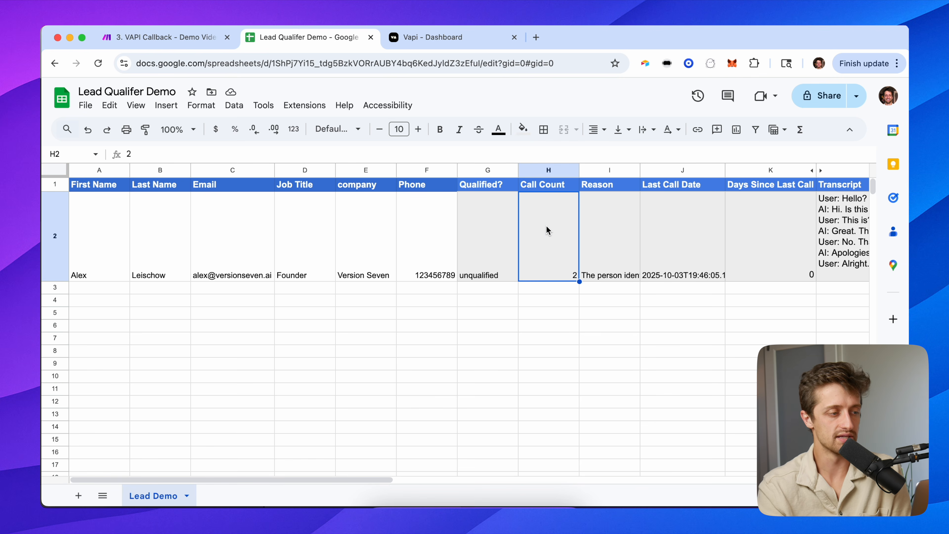
click(600, 236)
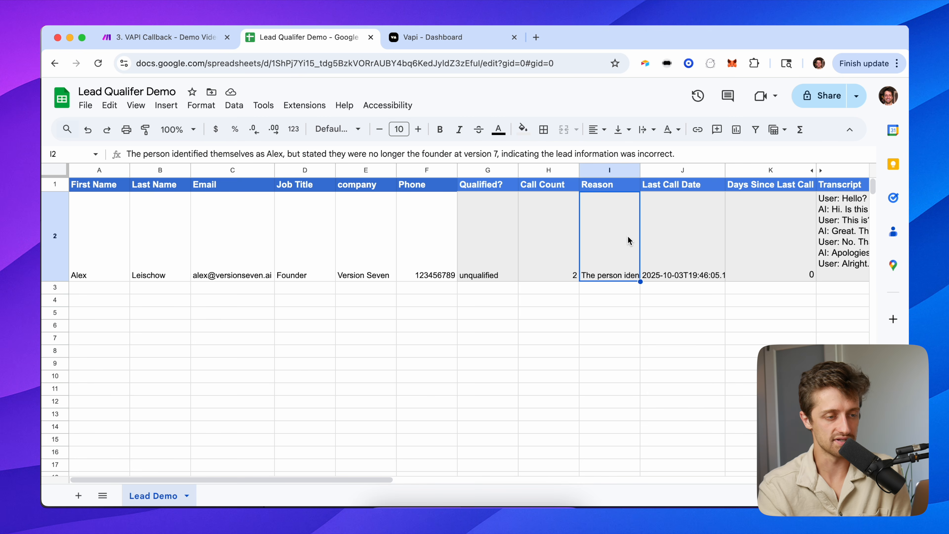
Clear the callback transcript from N2 and return to cell A1.
scroll(628, 237, right, 3)
scroll(628, 240, right, 3)
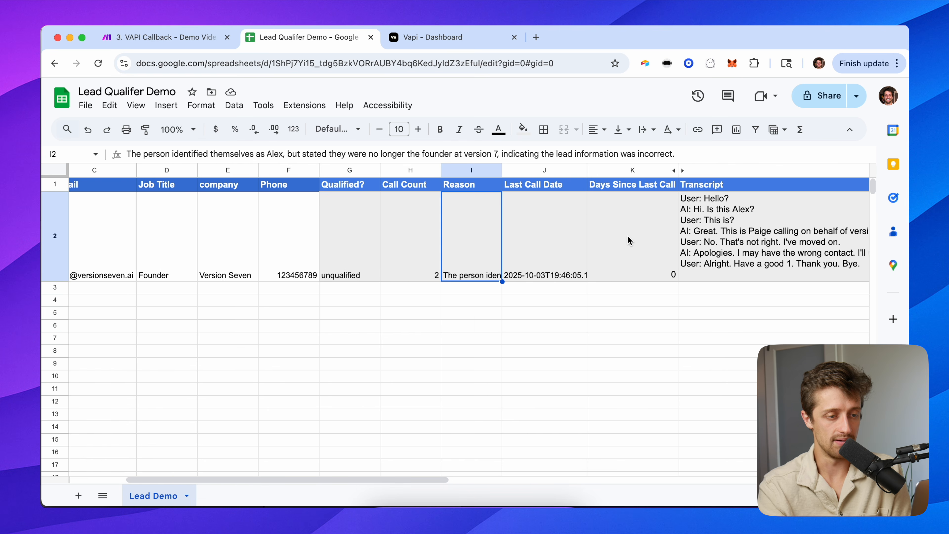
click(697, 204)
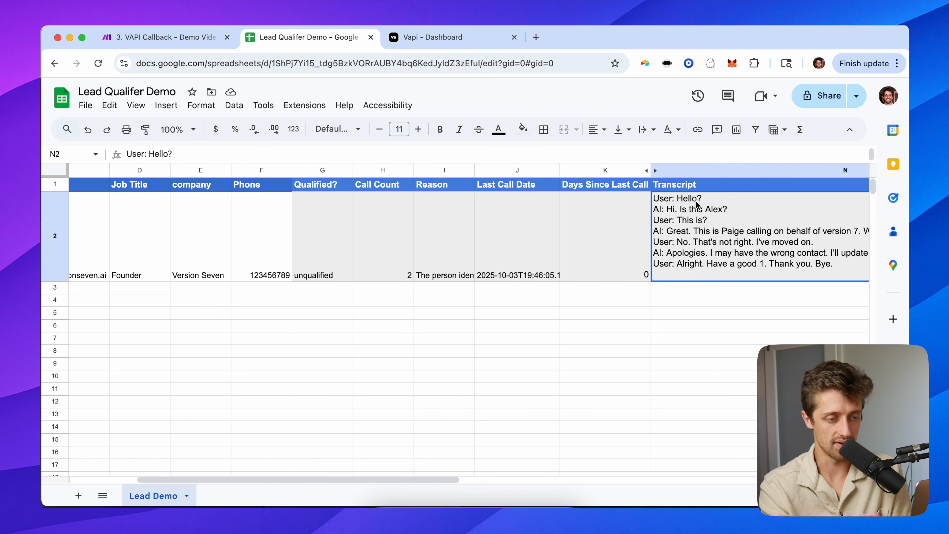
key(BackSpace)
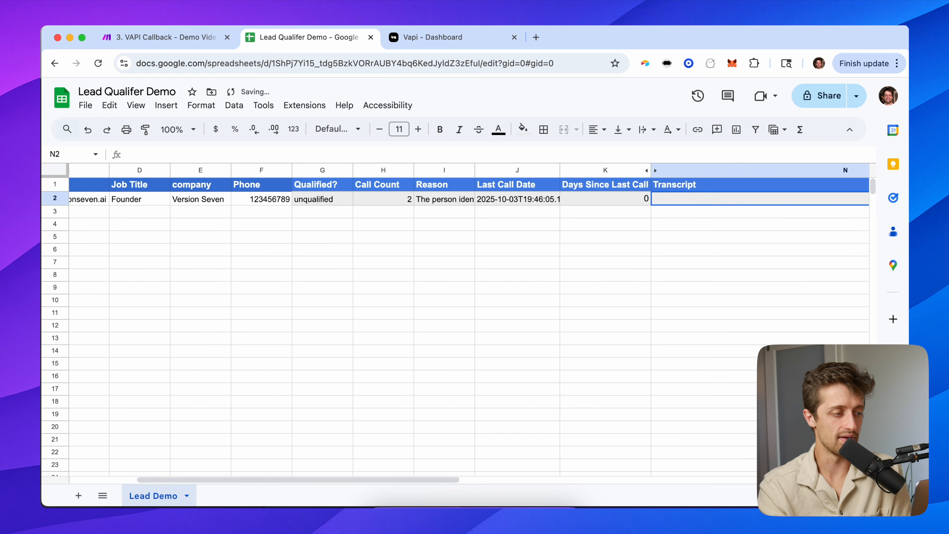
scroll(460, 268, left, 5)
click(109, 189)
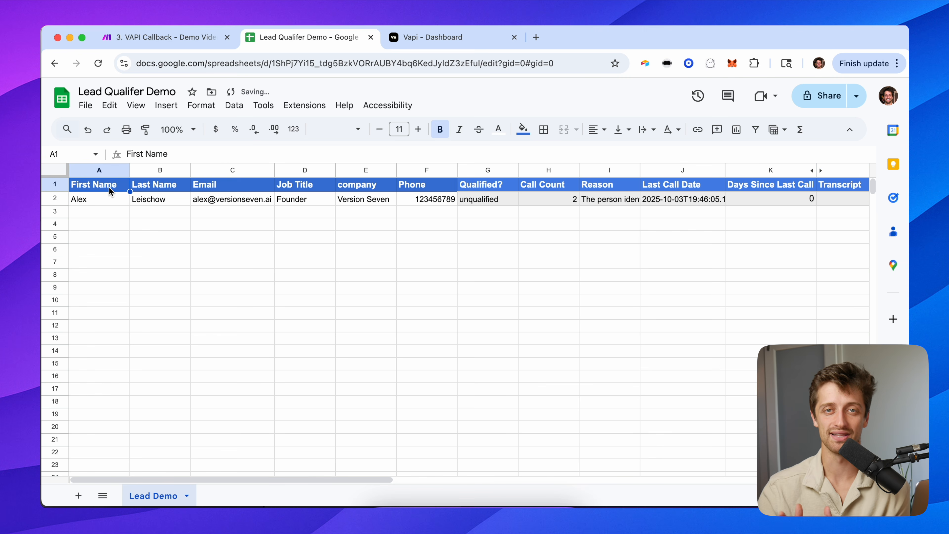